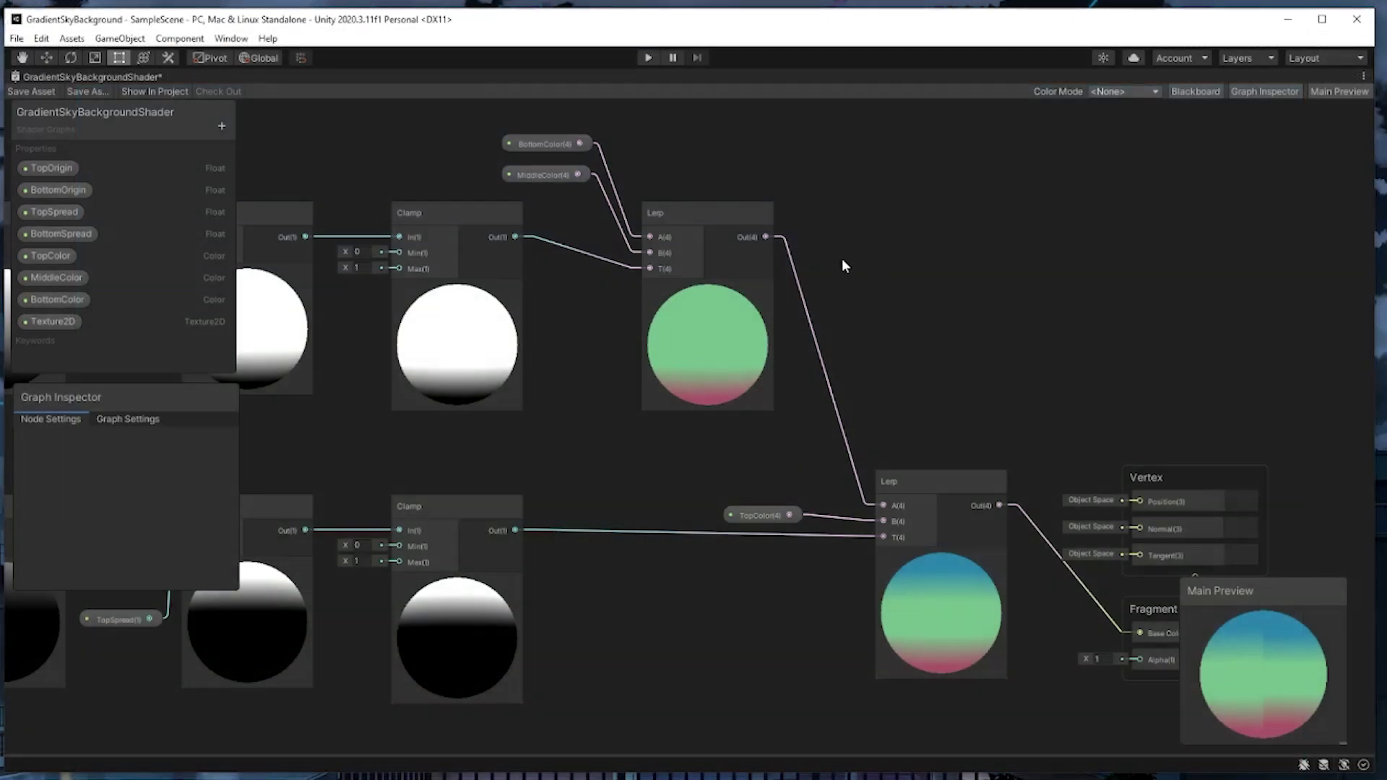
scroll(842, 260, down, 4)
middle_drag(915, 280, 1121, 246)
scroll(1098, 275, up, 2)
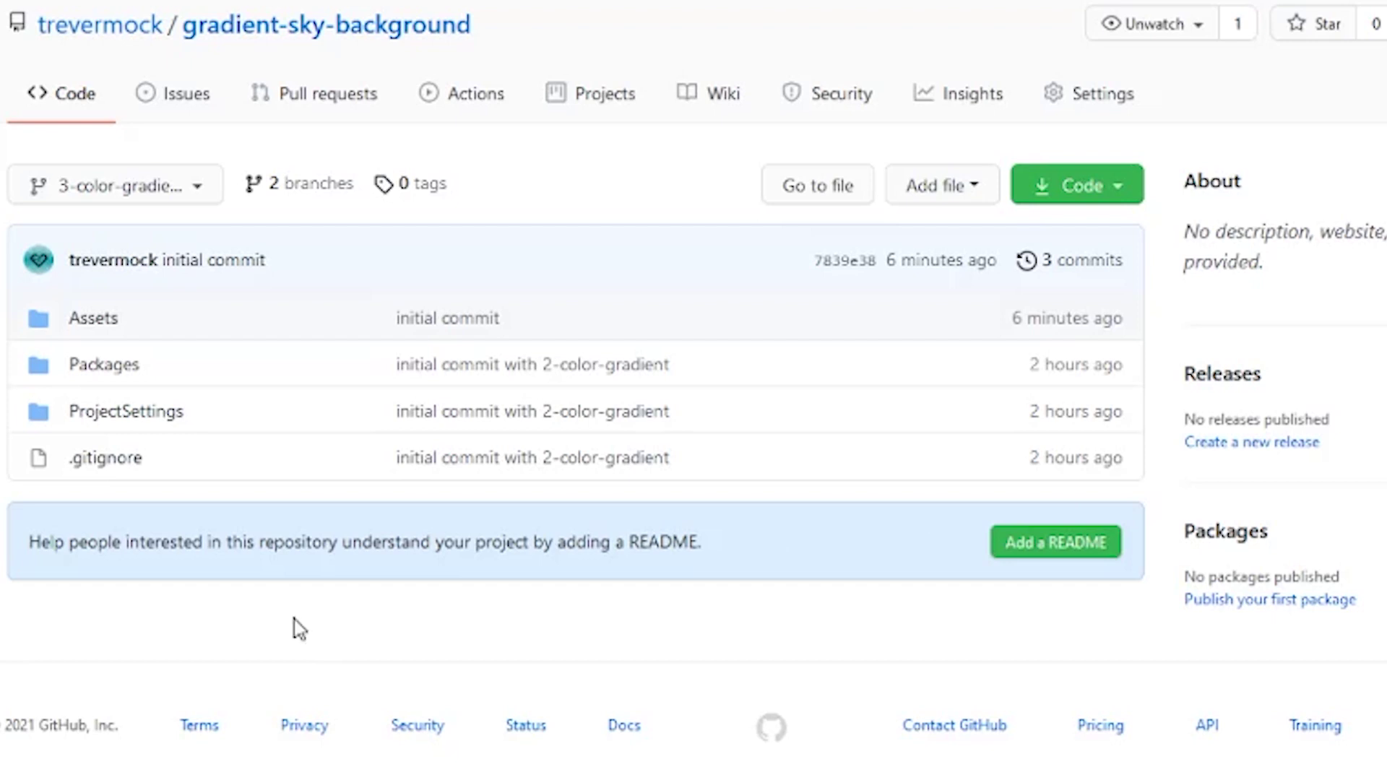
- View the available branches of the gradient-sky-background repository on GitHub
click(196, 189)
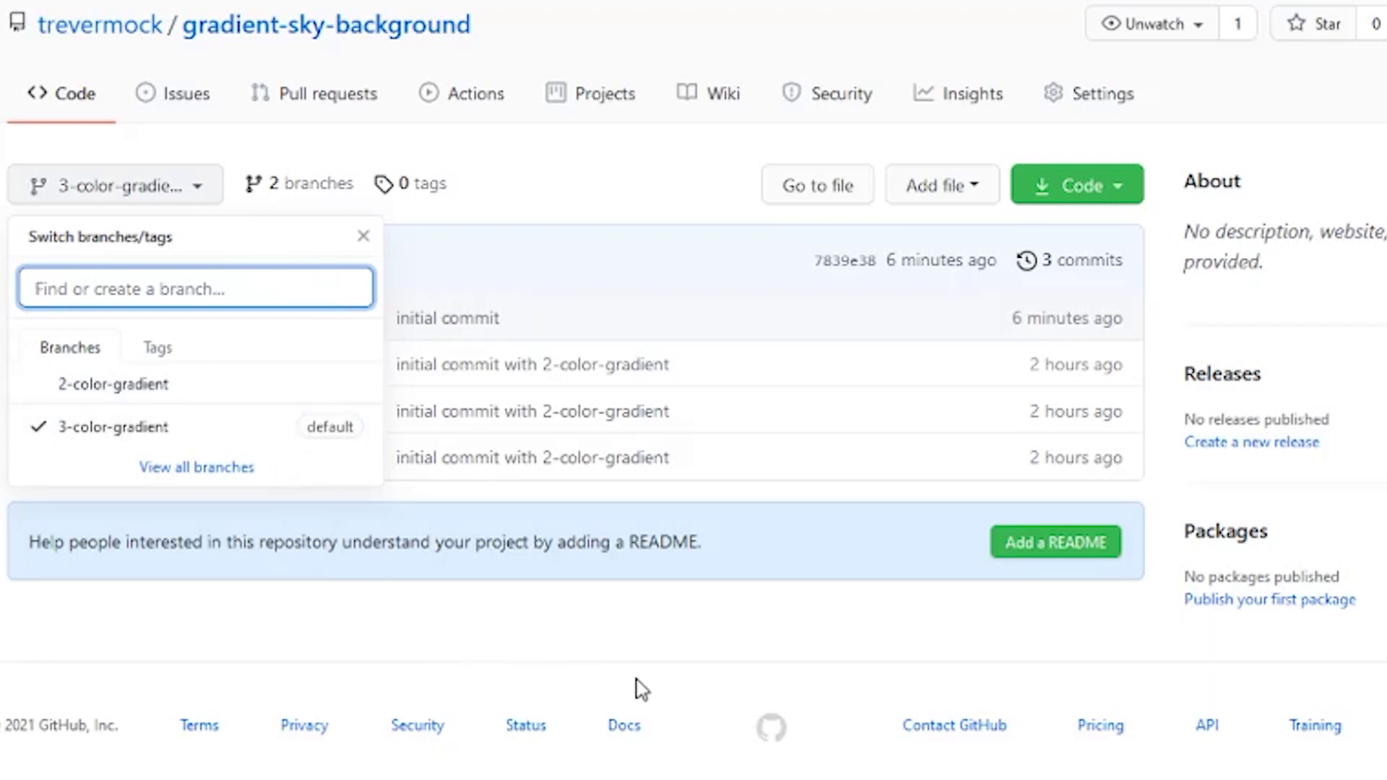
key(Escape)
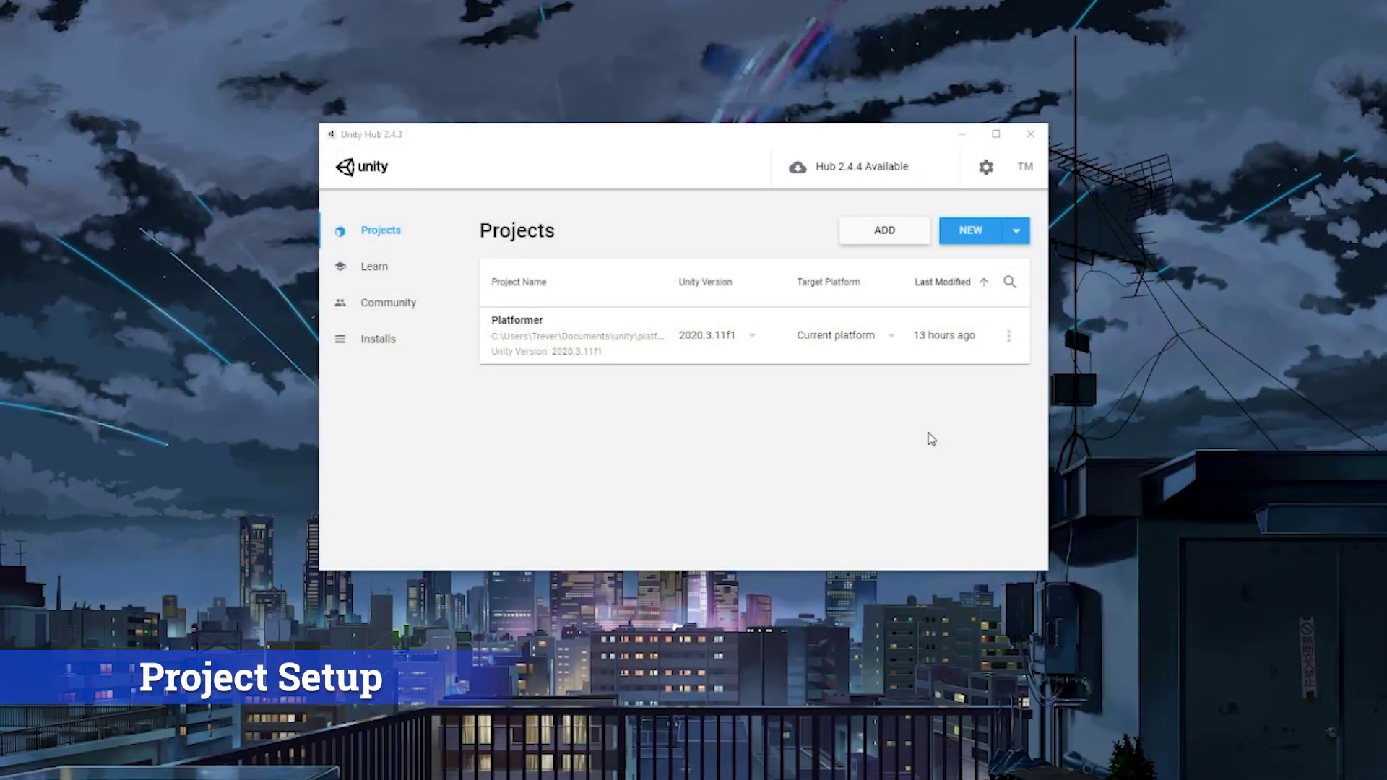
- Create a new 2D project in Unity Hub named GradientSkyBackground, stored in the Documents\unity\youtube folder
click(971, 231)
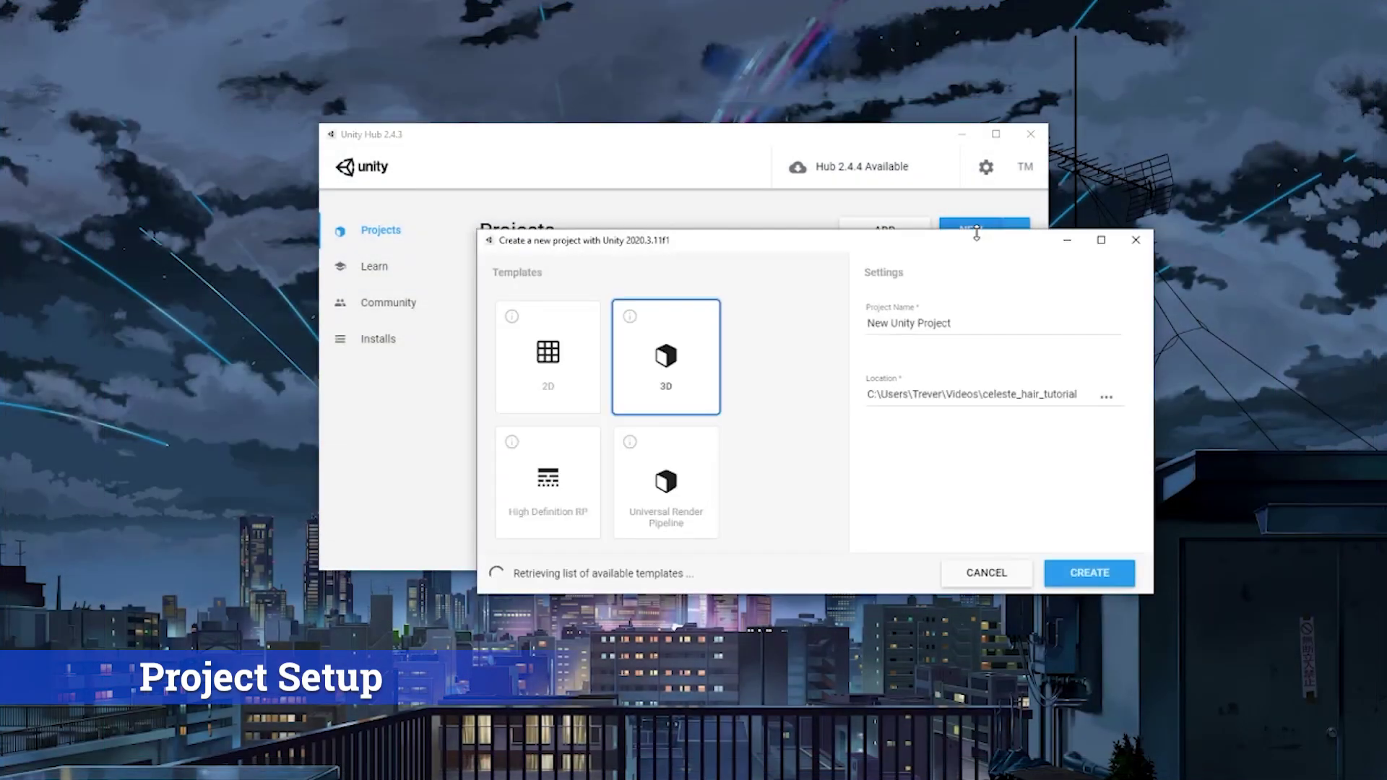
click(567, 369)
triple_click(979, 322)
text(GradientSkyBackground)
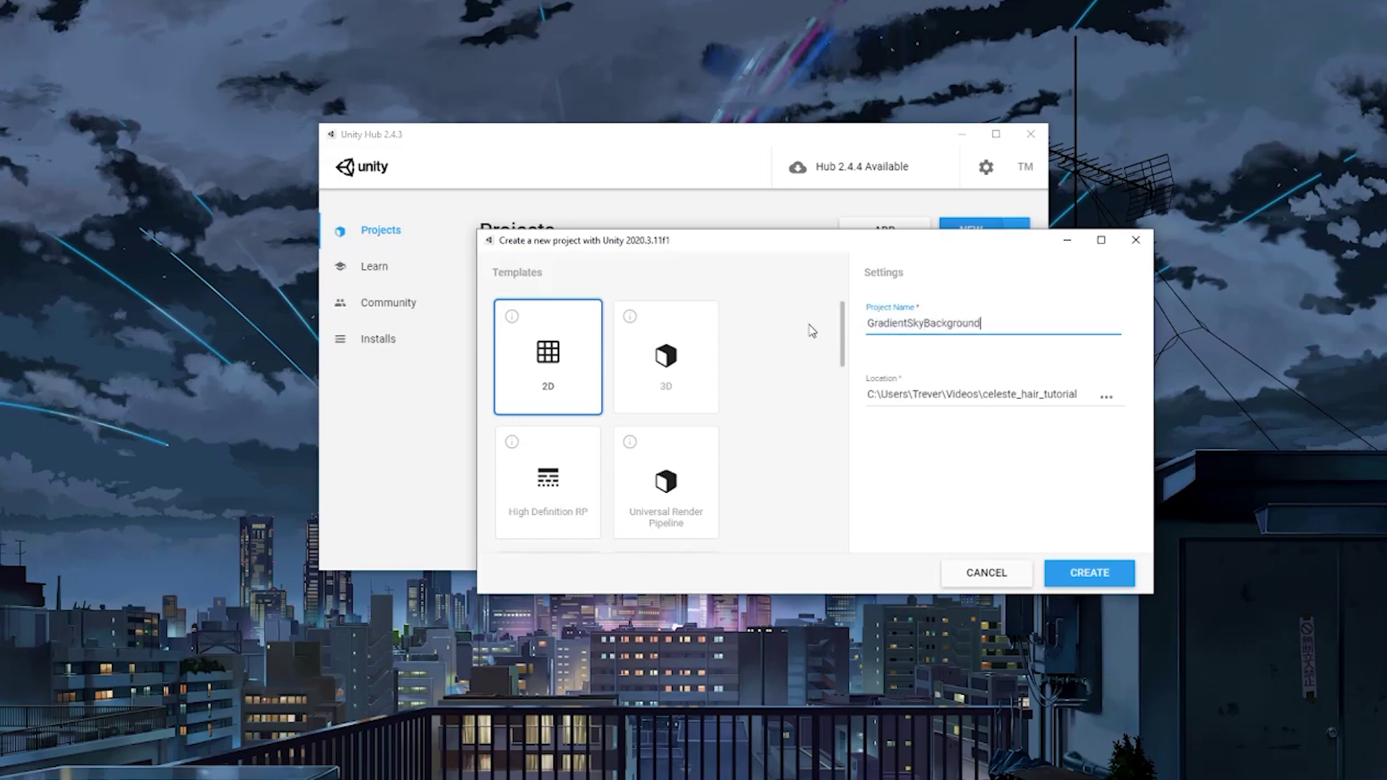
key(Tab)
key(ctrl+v)
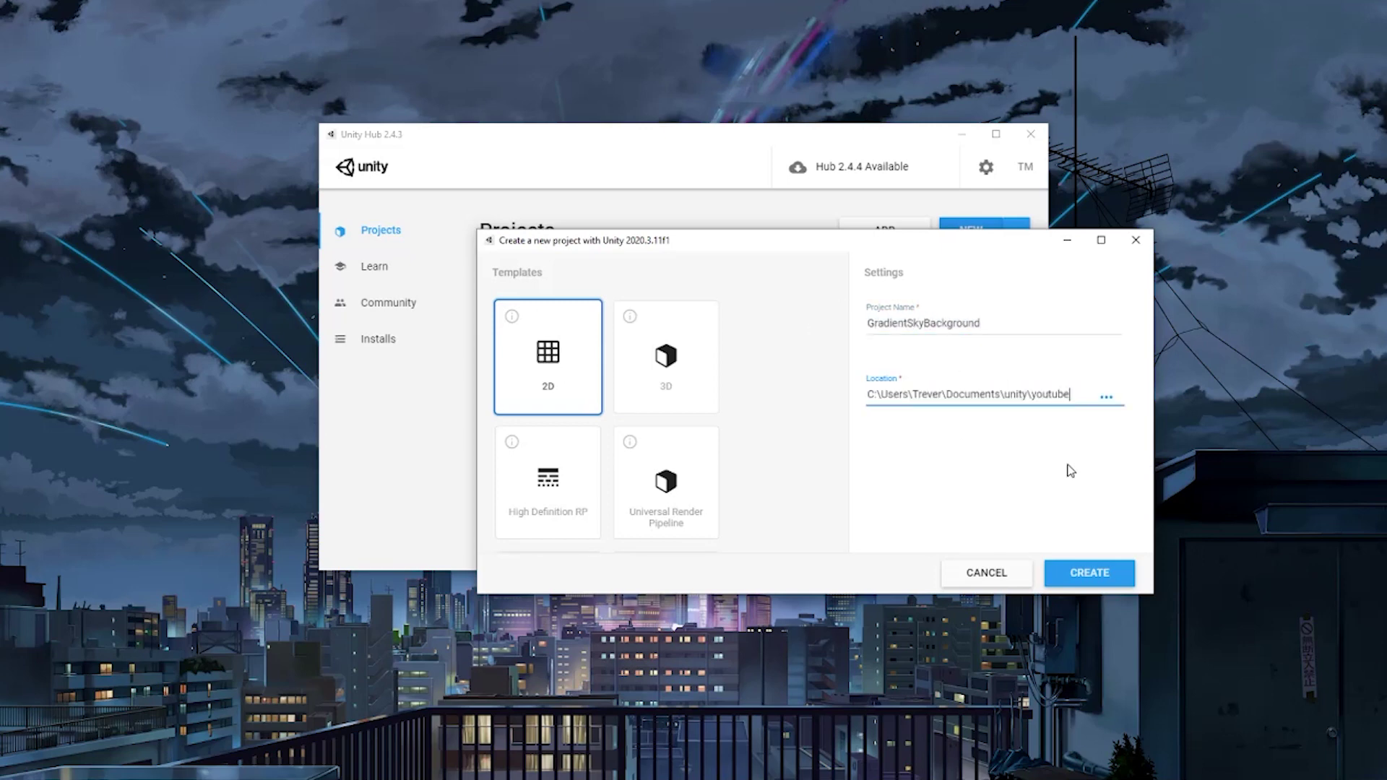
click(1098, 573)
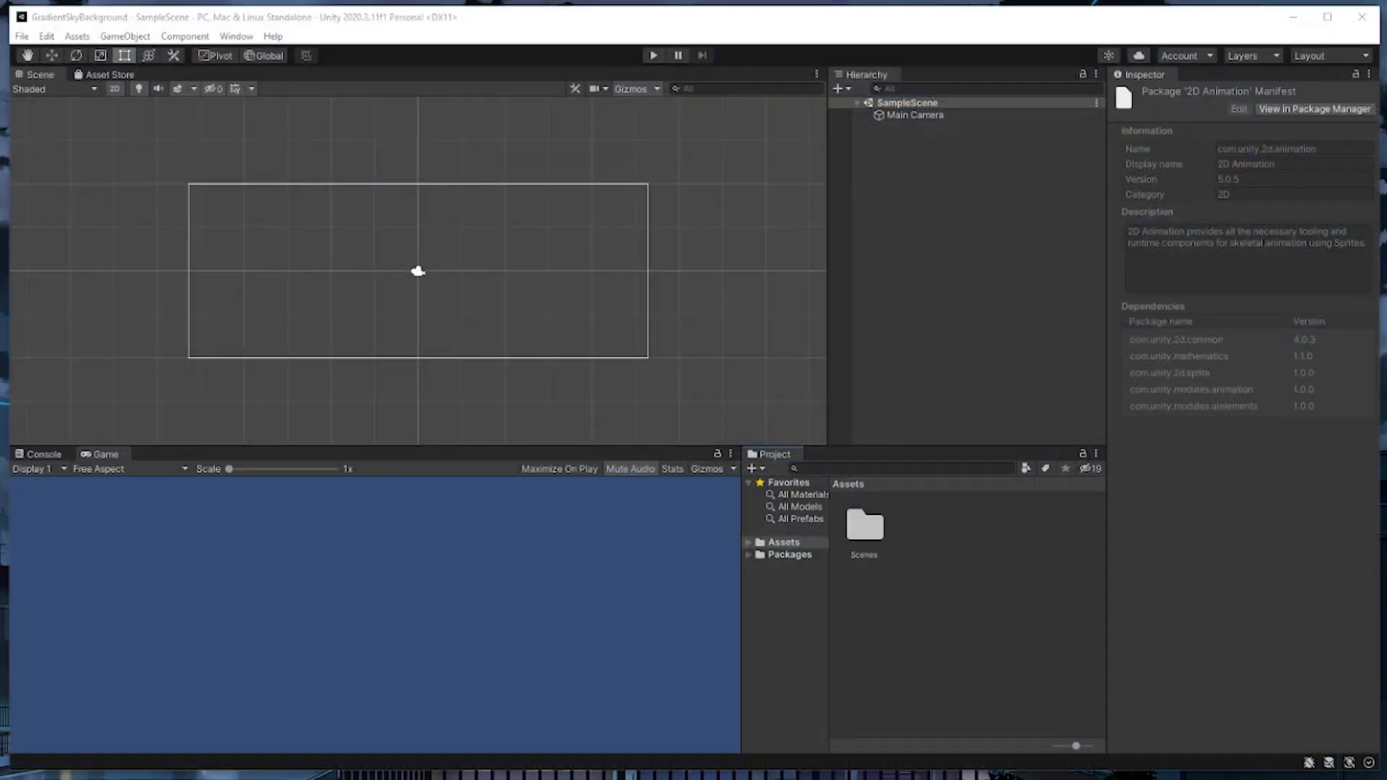
- Open the Package Manager and list the packages from the Unity Registry
click(969, 420)
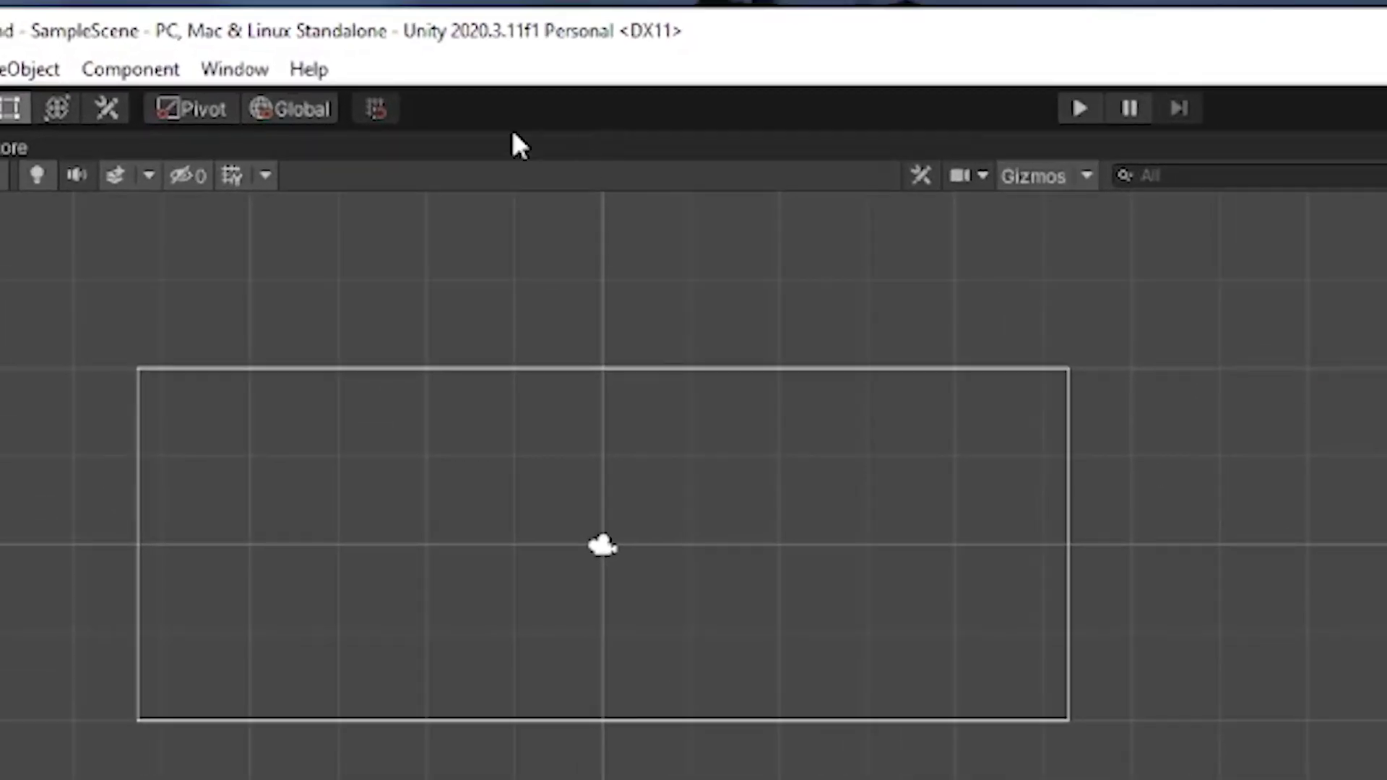
click(234, 37)
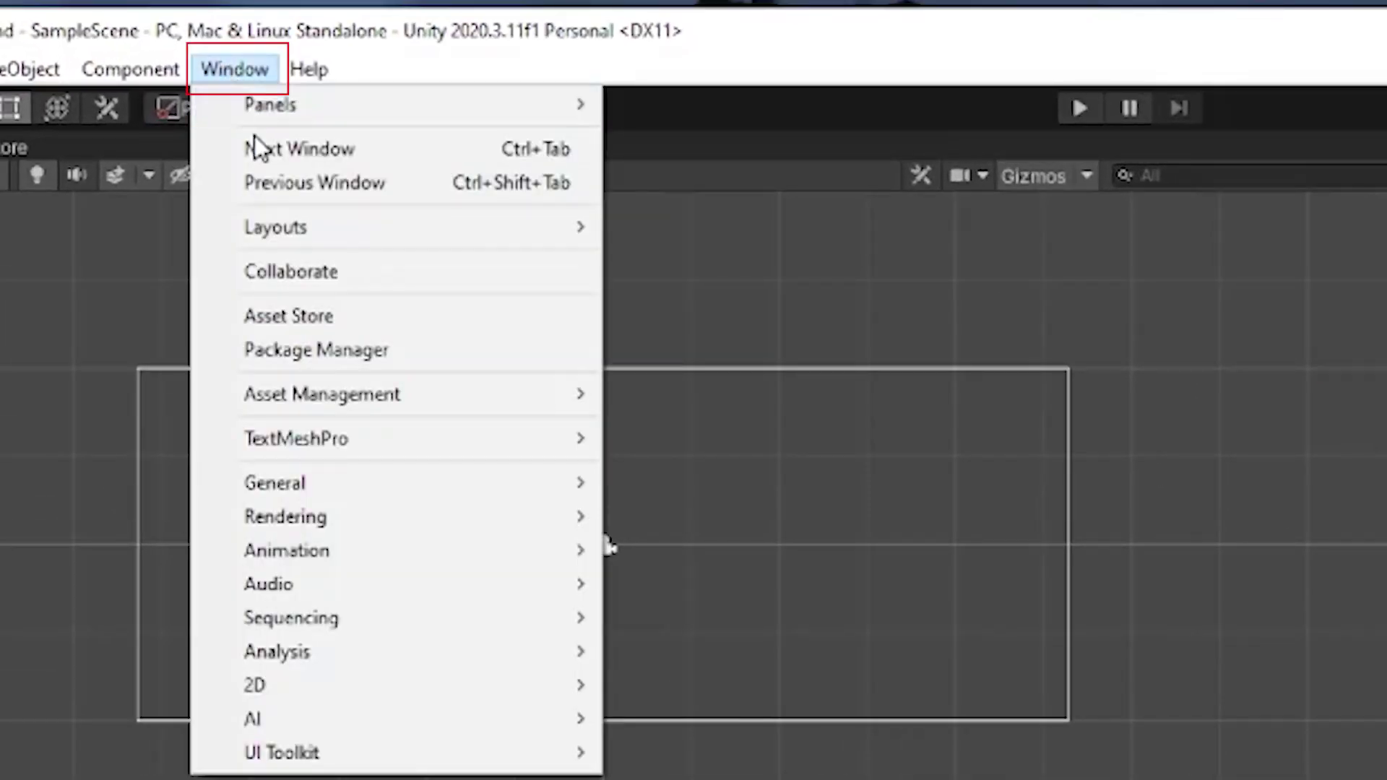
click(431, 358)
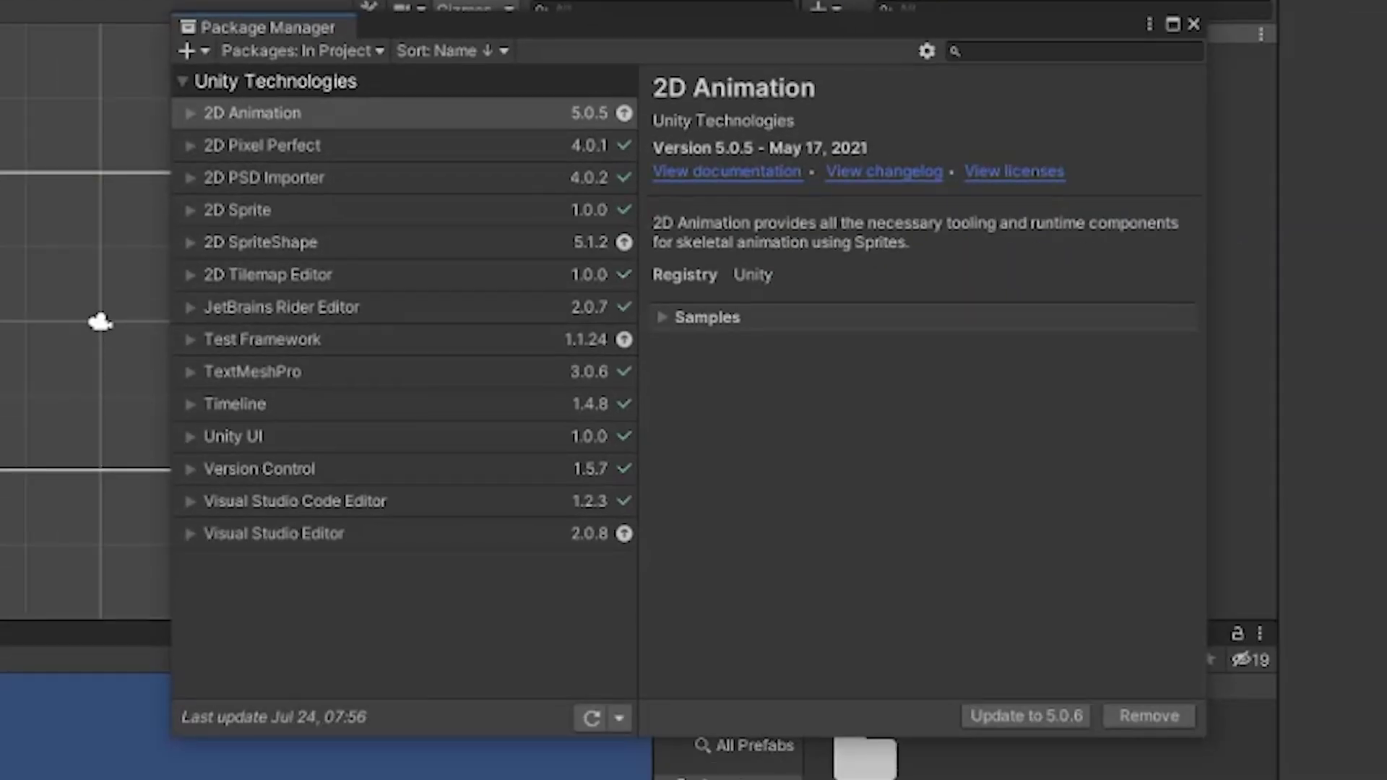
click(647, 133)
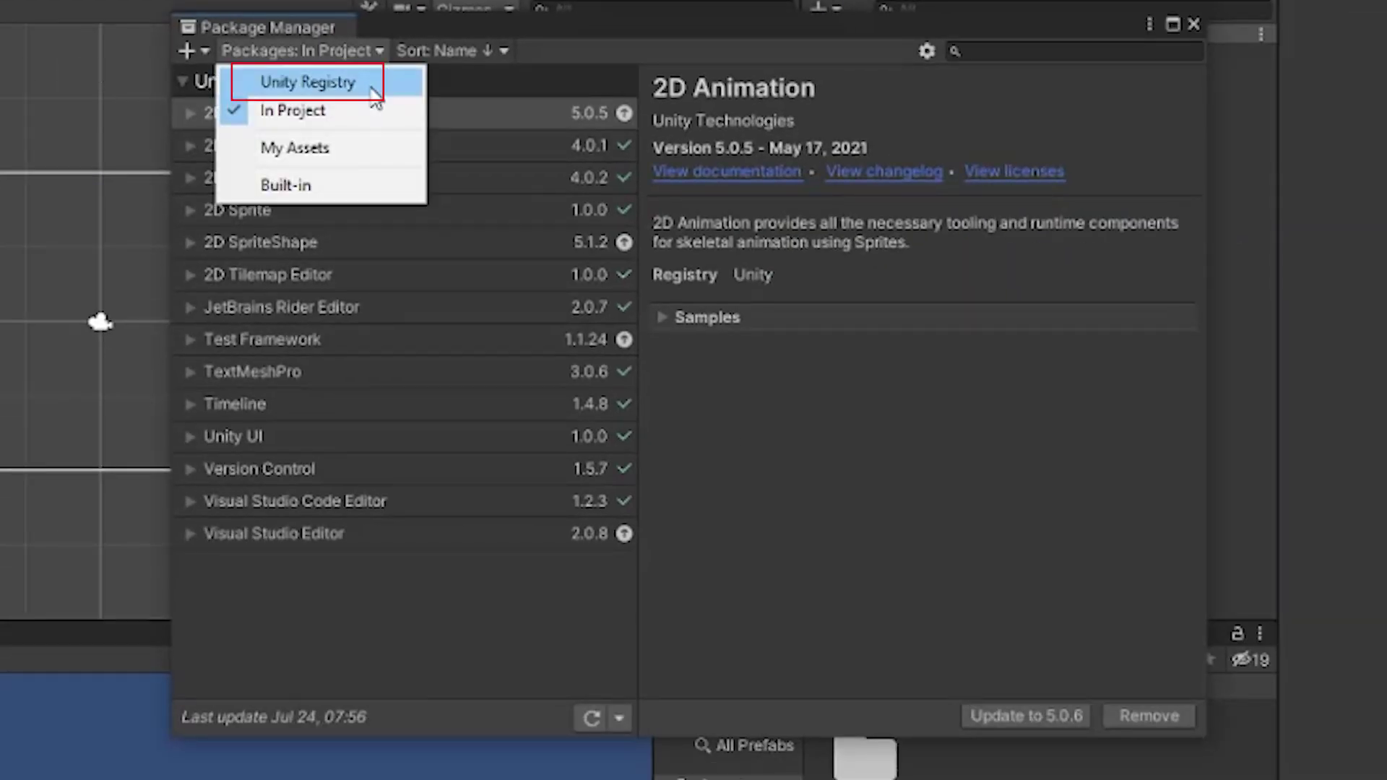
click(369, 86)
- Search the packages for "universal", install Universal RP 10.5.1 and close the Package Manager
click(1088, 52)
text(unic)
key(BackSpace)
text(versal)
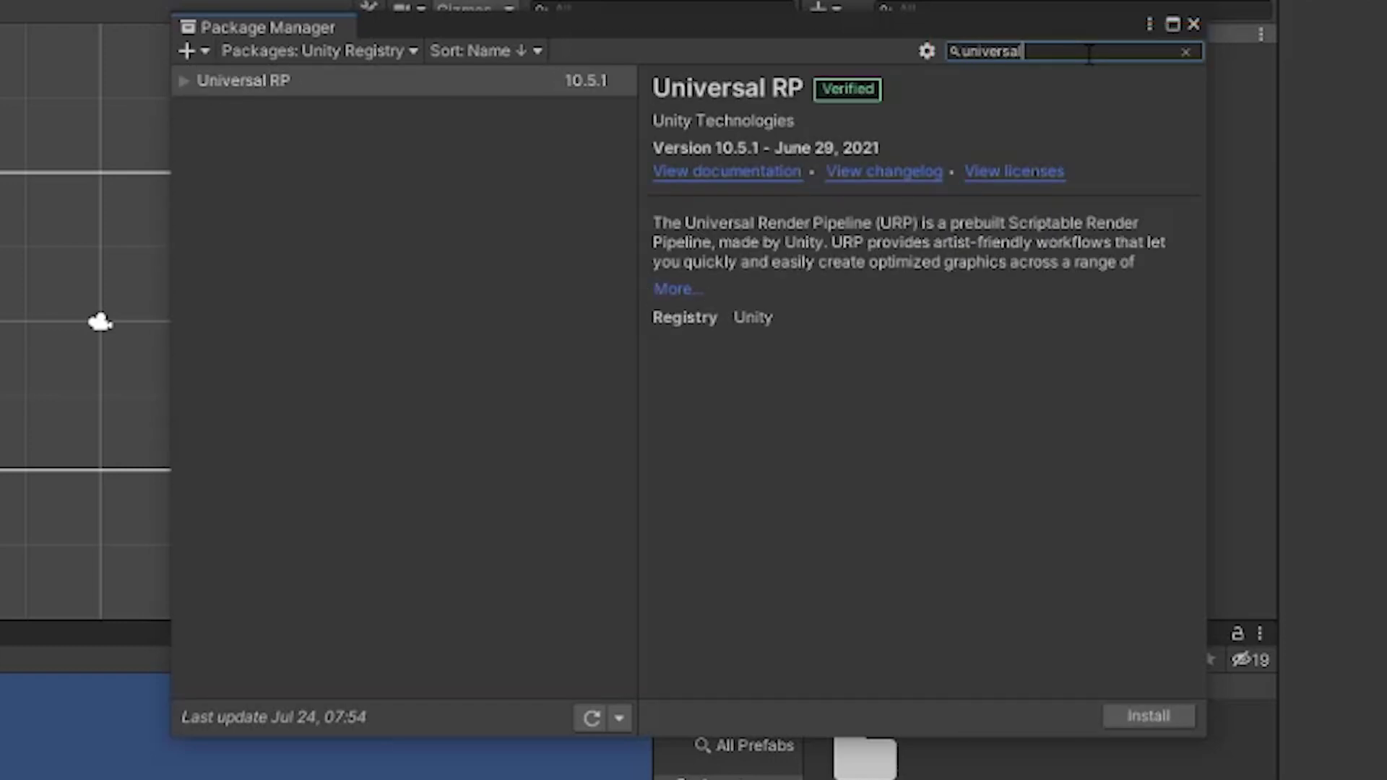
click(296, 97)
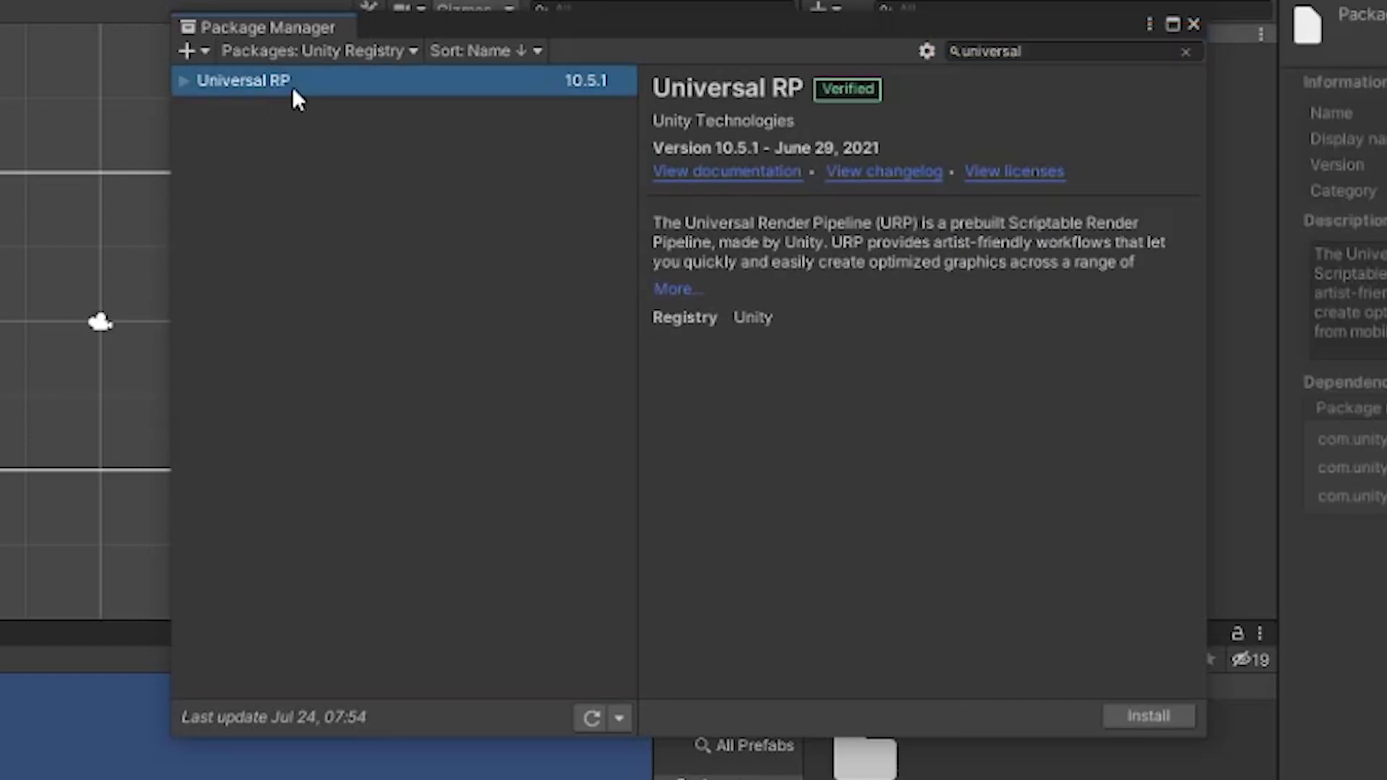
click(1129, 715)
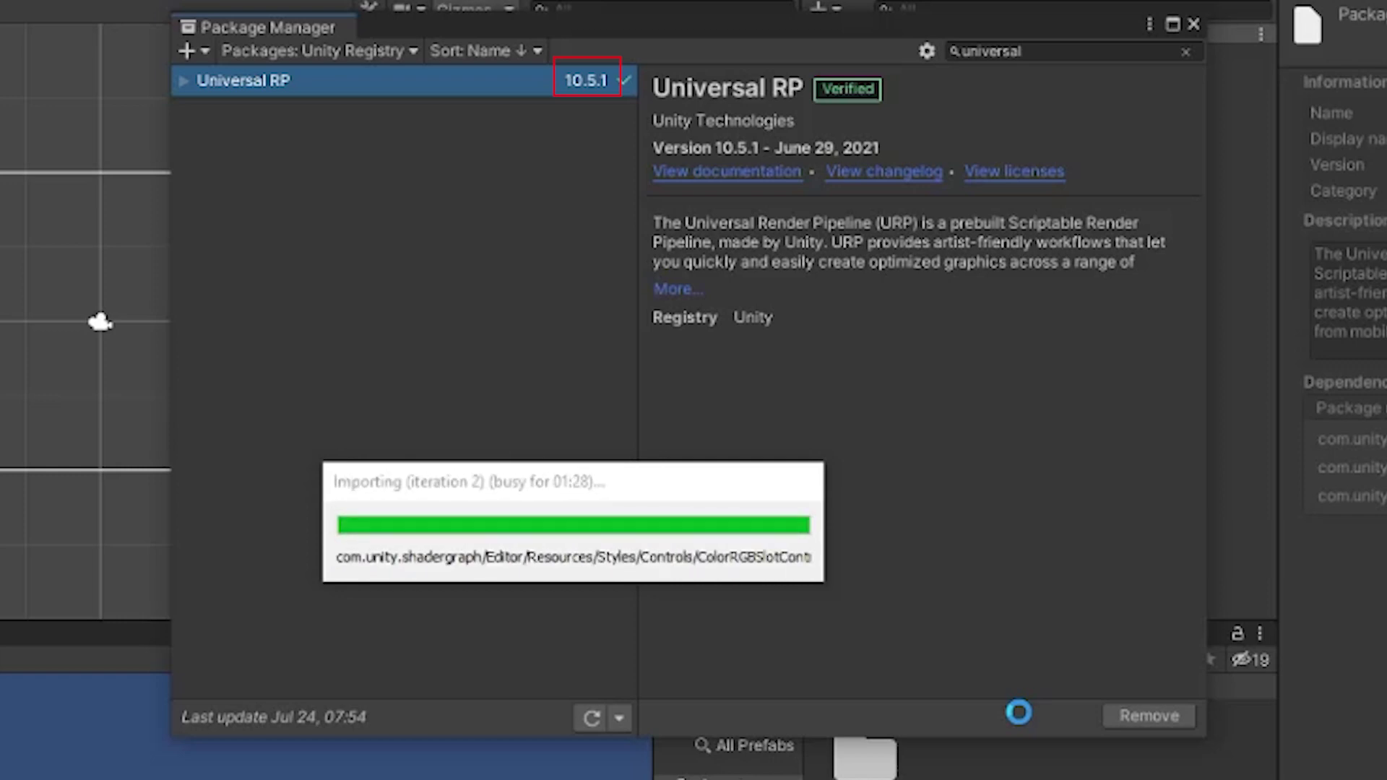
click(1193, 25)
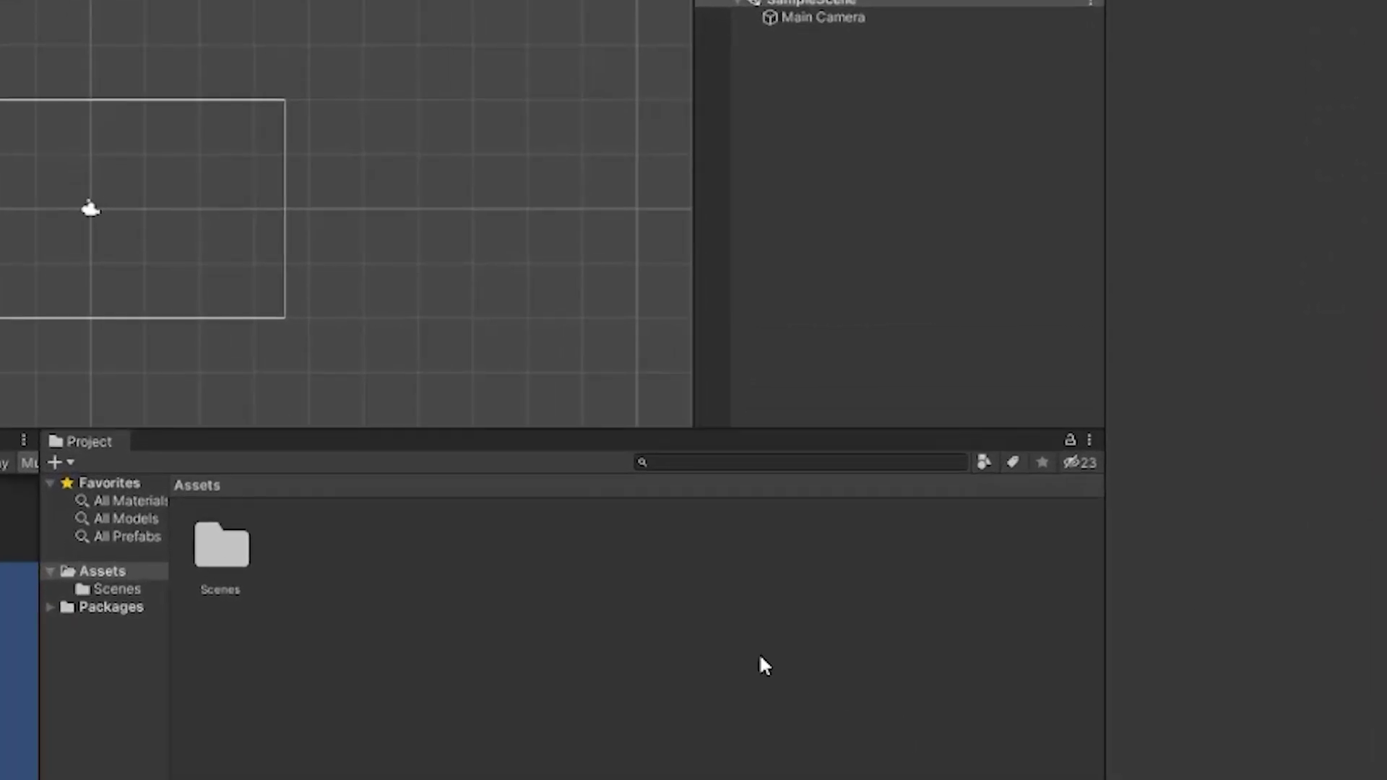
- Create a folder named URP in the project's Assets folder
right_click(227, 661)
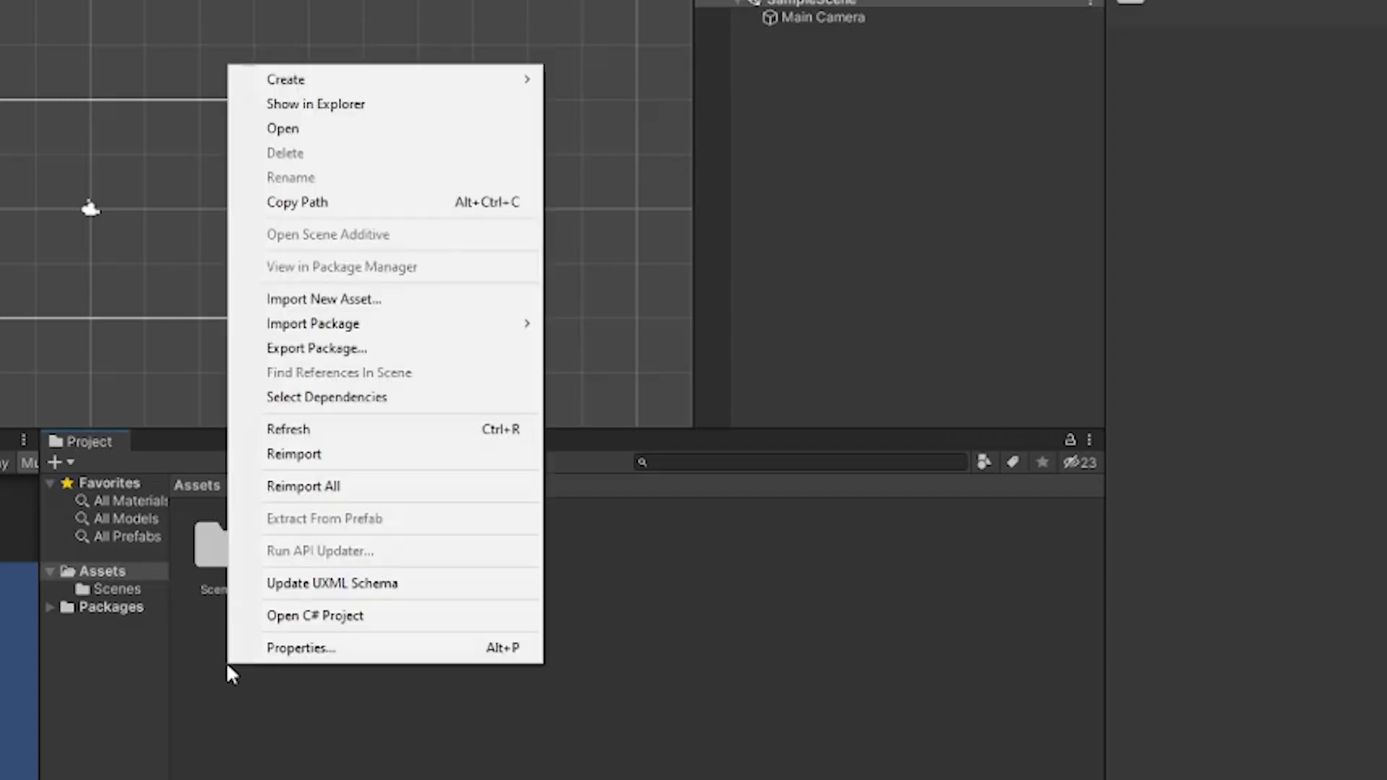
mouse_move(334, 88)
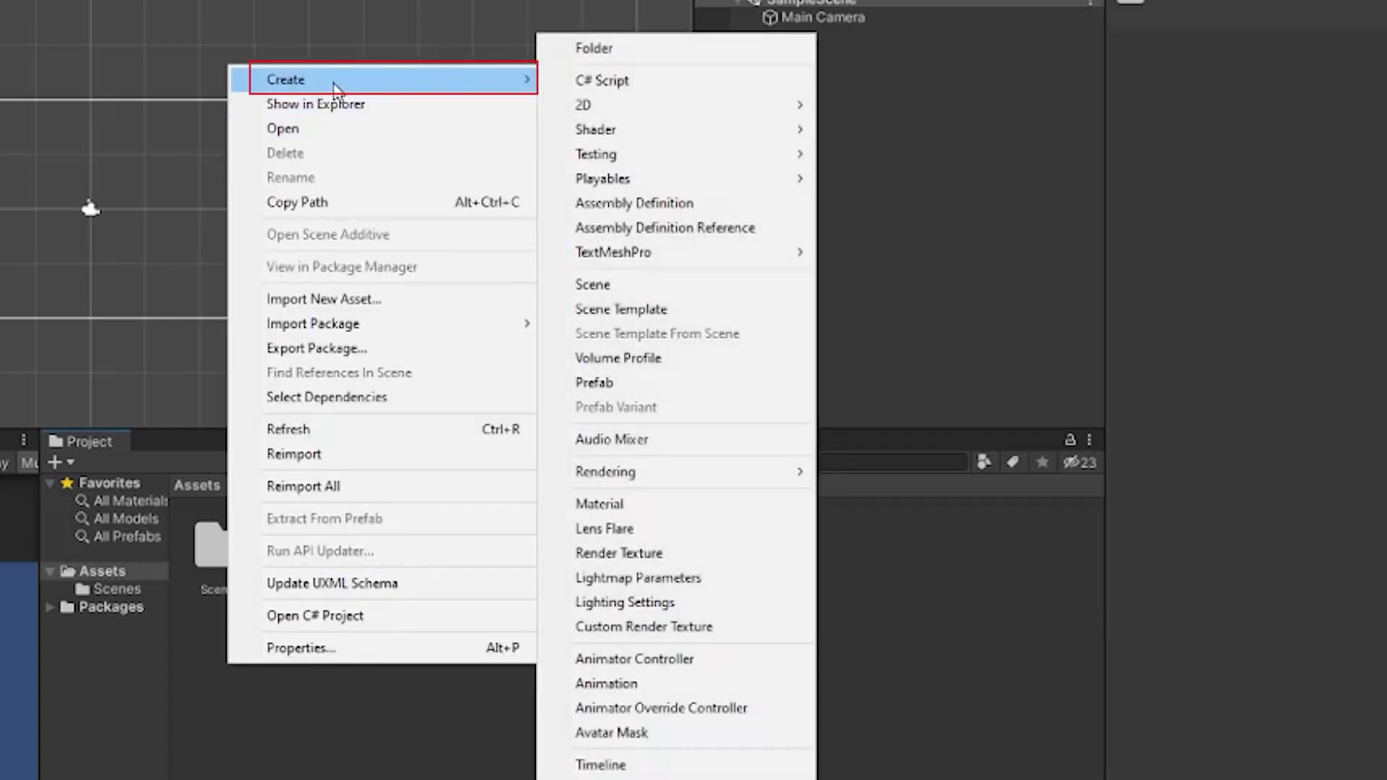
click(621, 51)
text(URP)
key(Return)
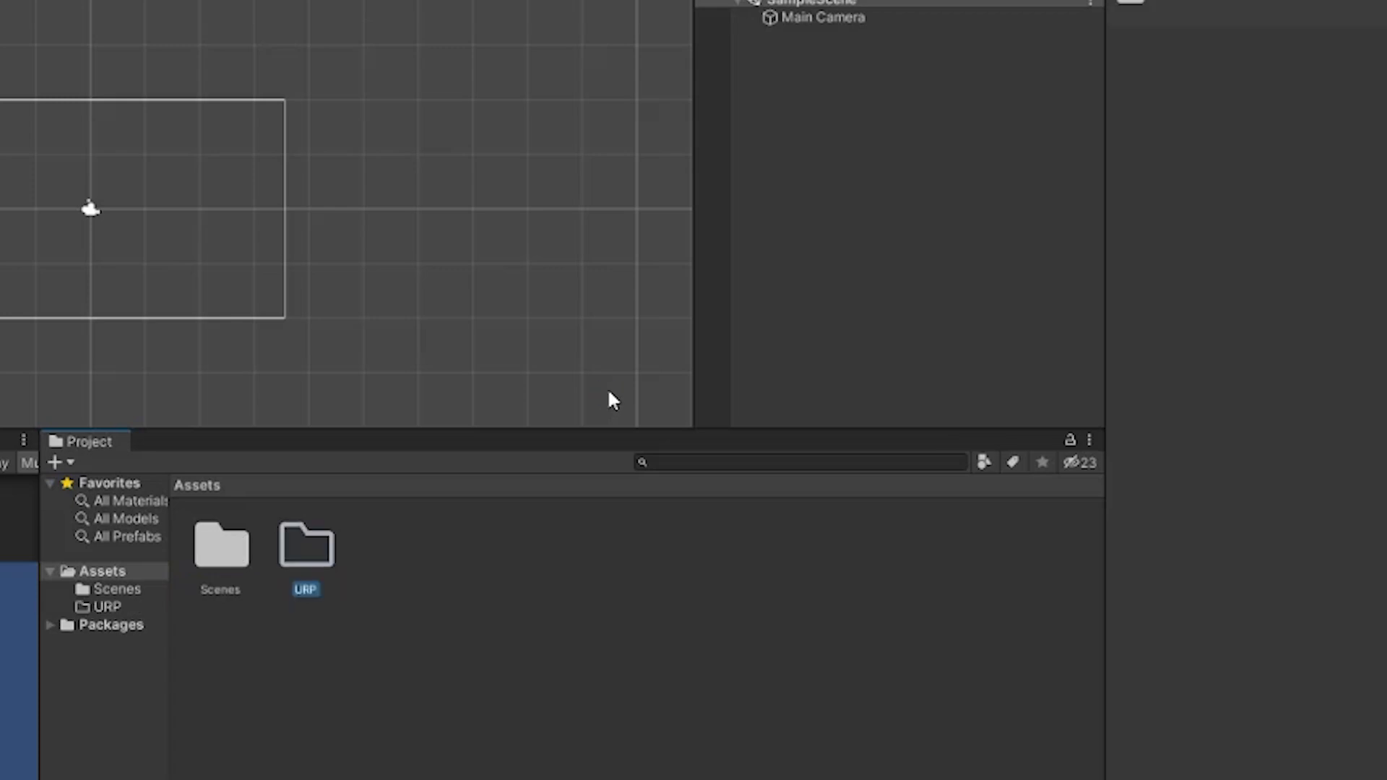
- Create a Universal Render Pipeline asset (Forward Renderer) with its default name inside the URP folder
double_click(309, 545)
right_click(196, 647)
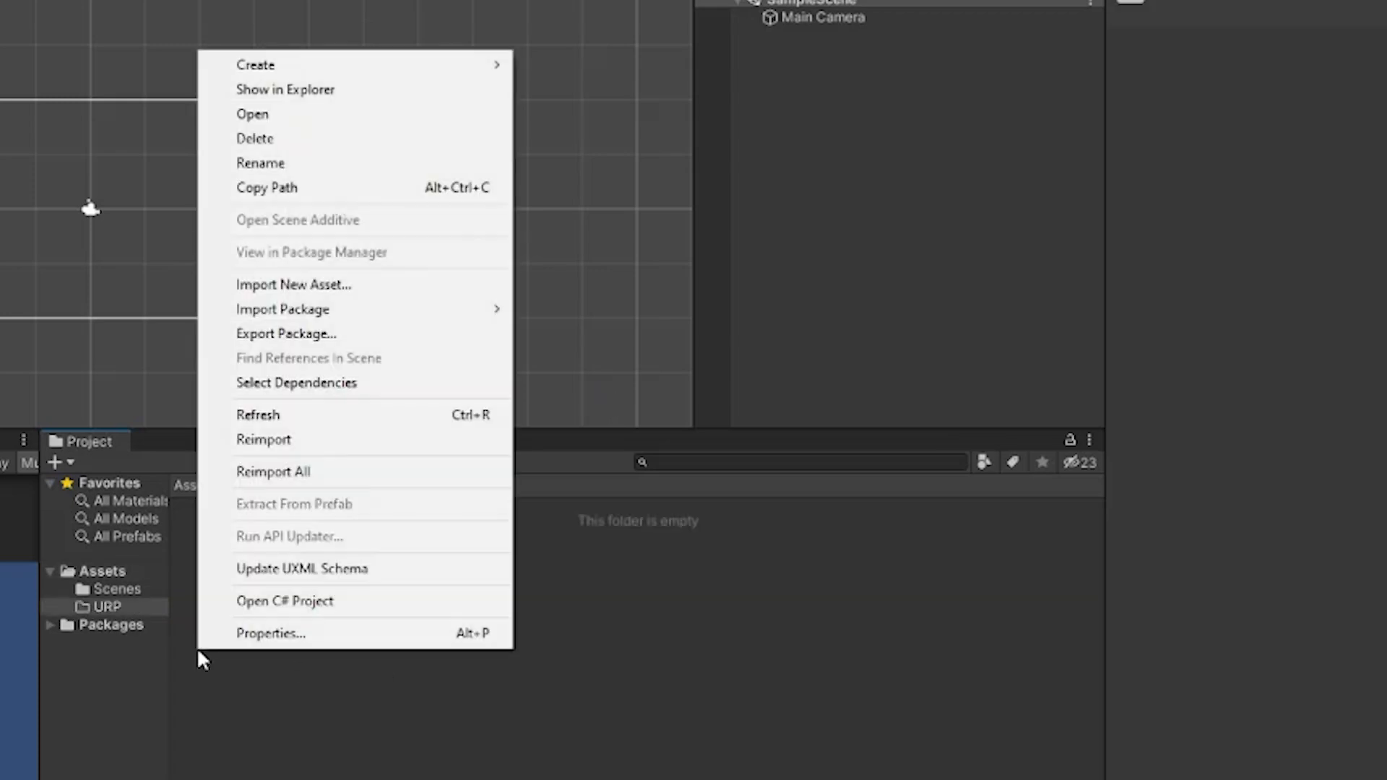
mouse_move(443, 58)
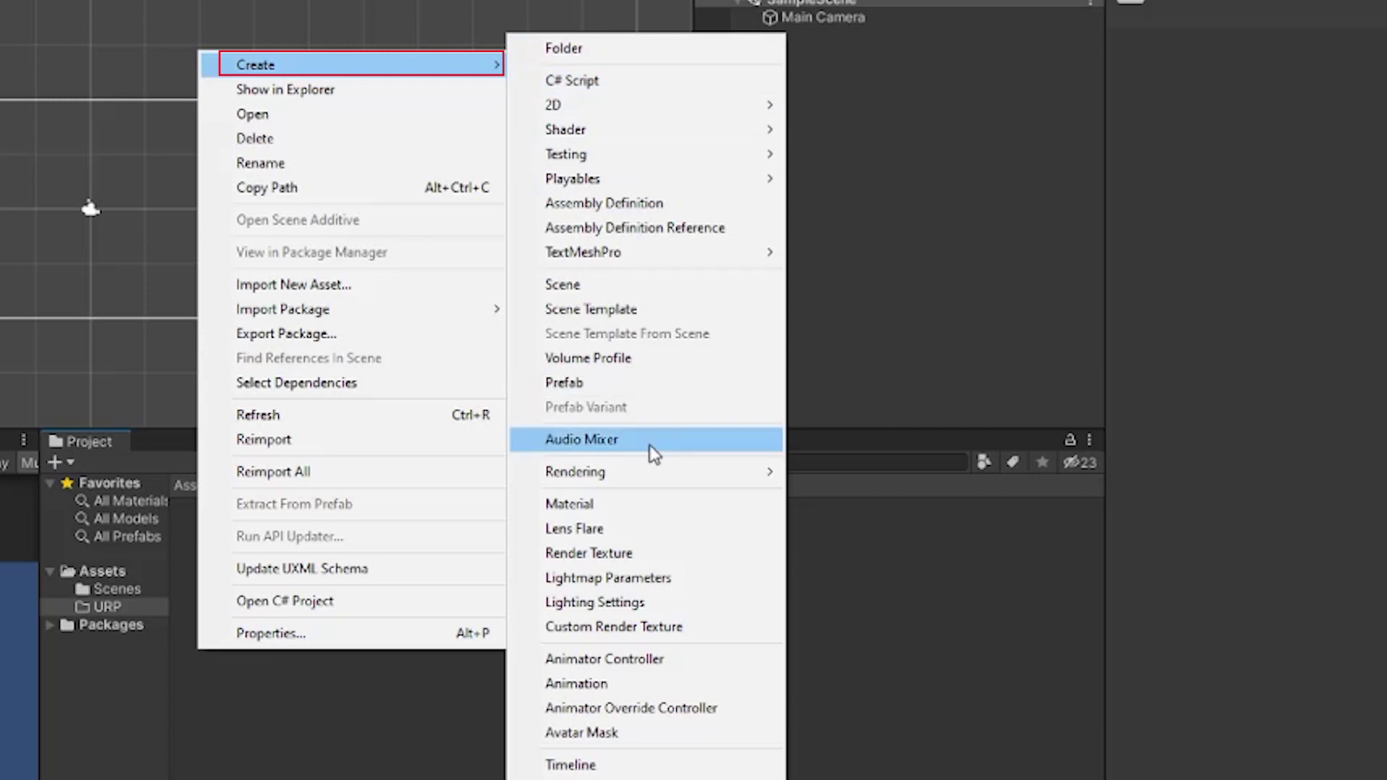
mouse_move(648, 478)
mouse_move(867, 481)
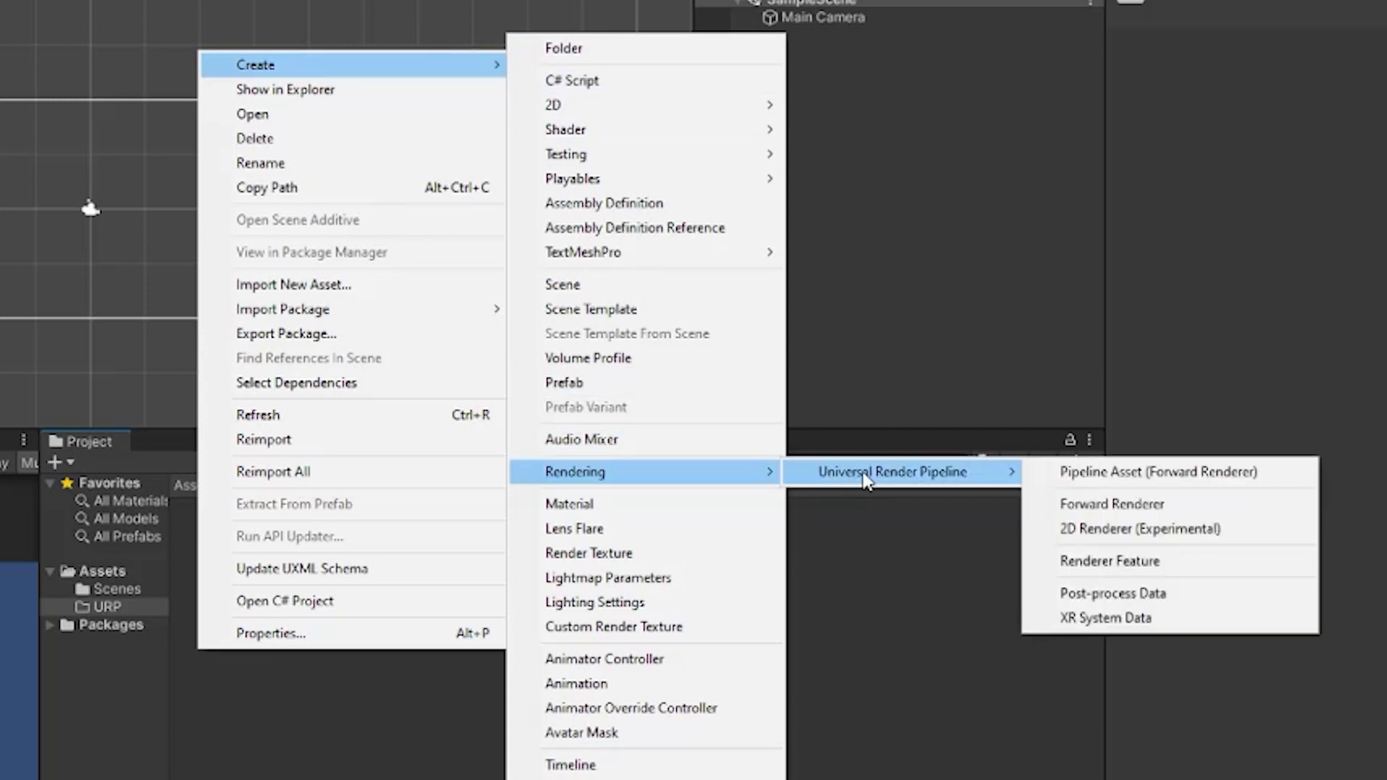
click(1145, 478)
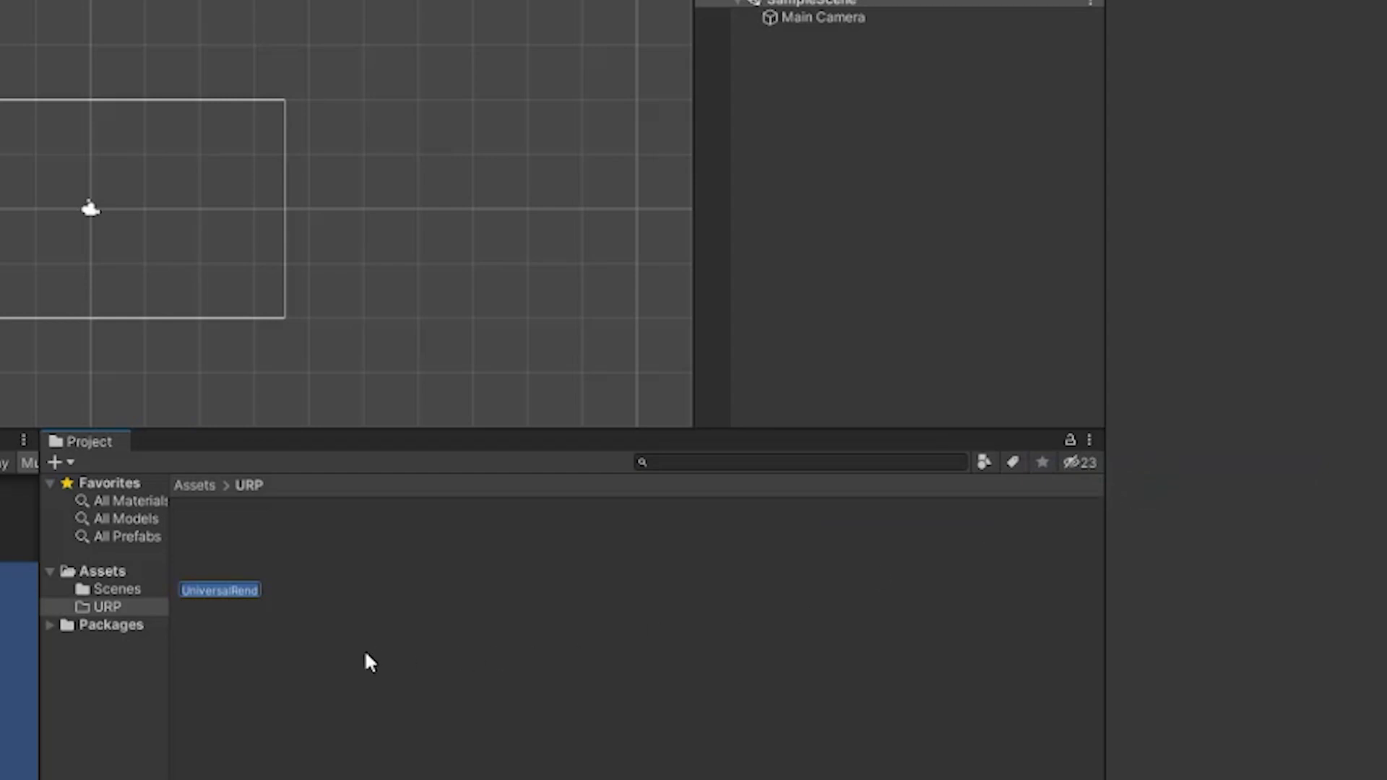
key(Return)
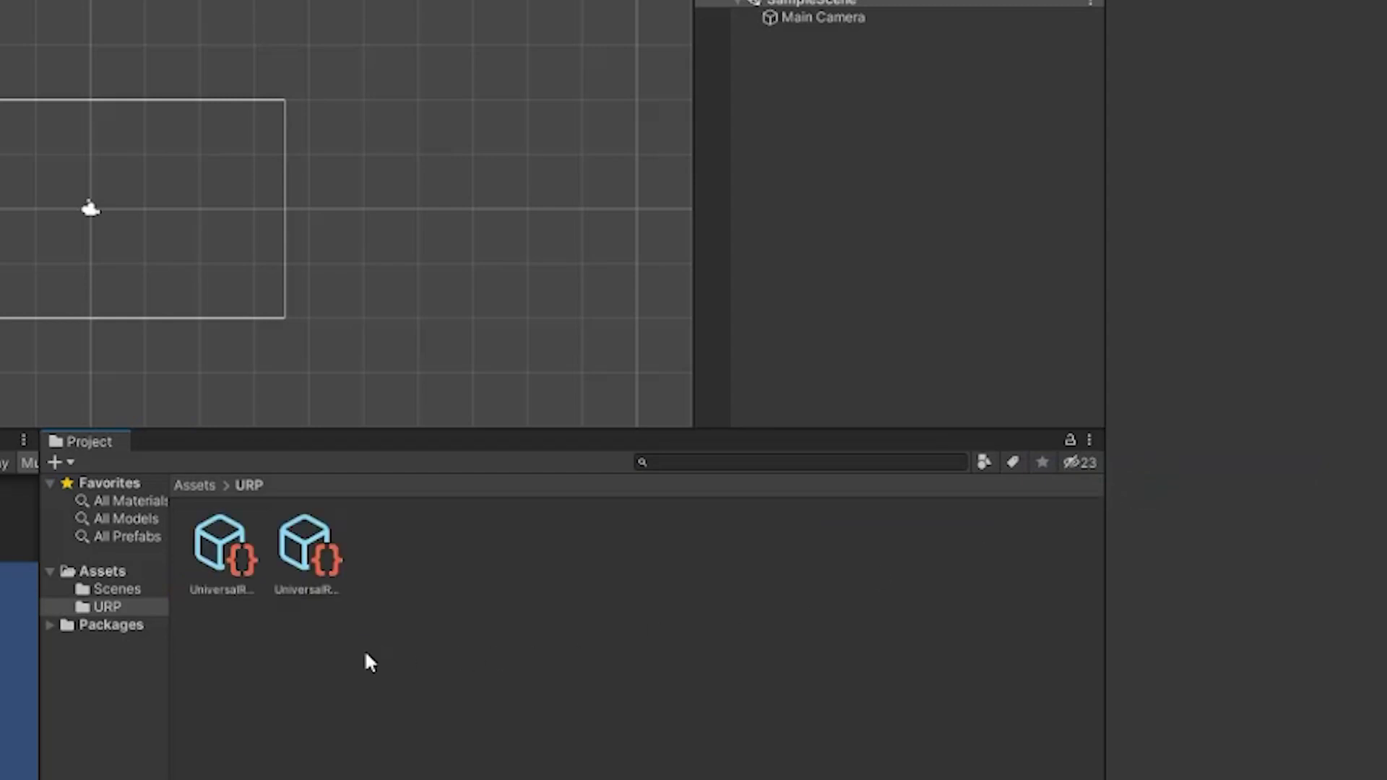
- Inspect the two new pipeline assets and delete the forward renderer asset, UniversalRenderPipelineAsset_Renderer
click(227, 572)
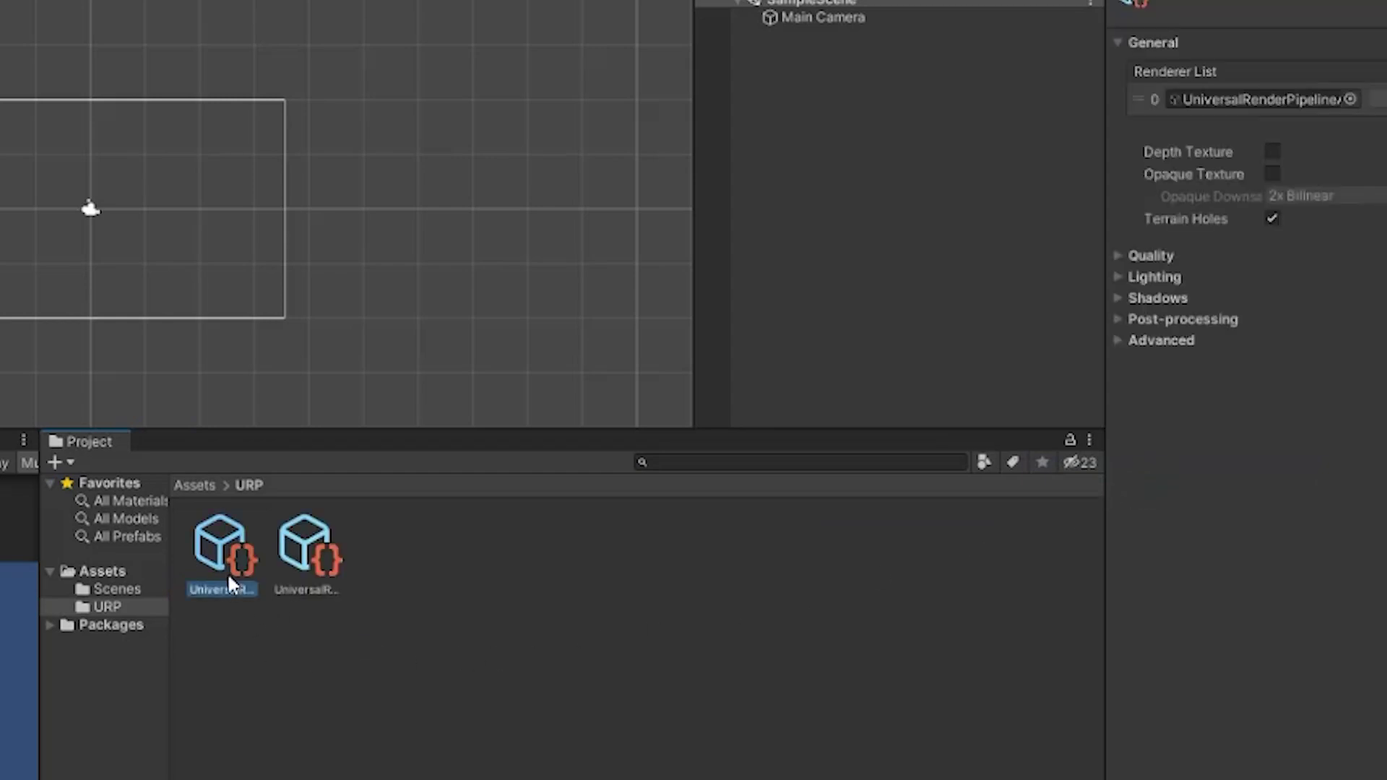
click(309, 570)
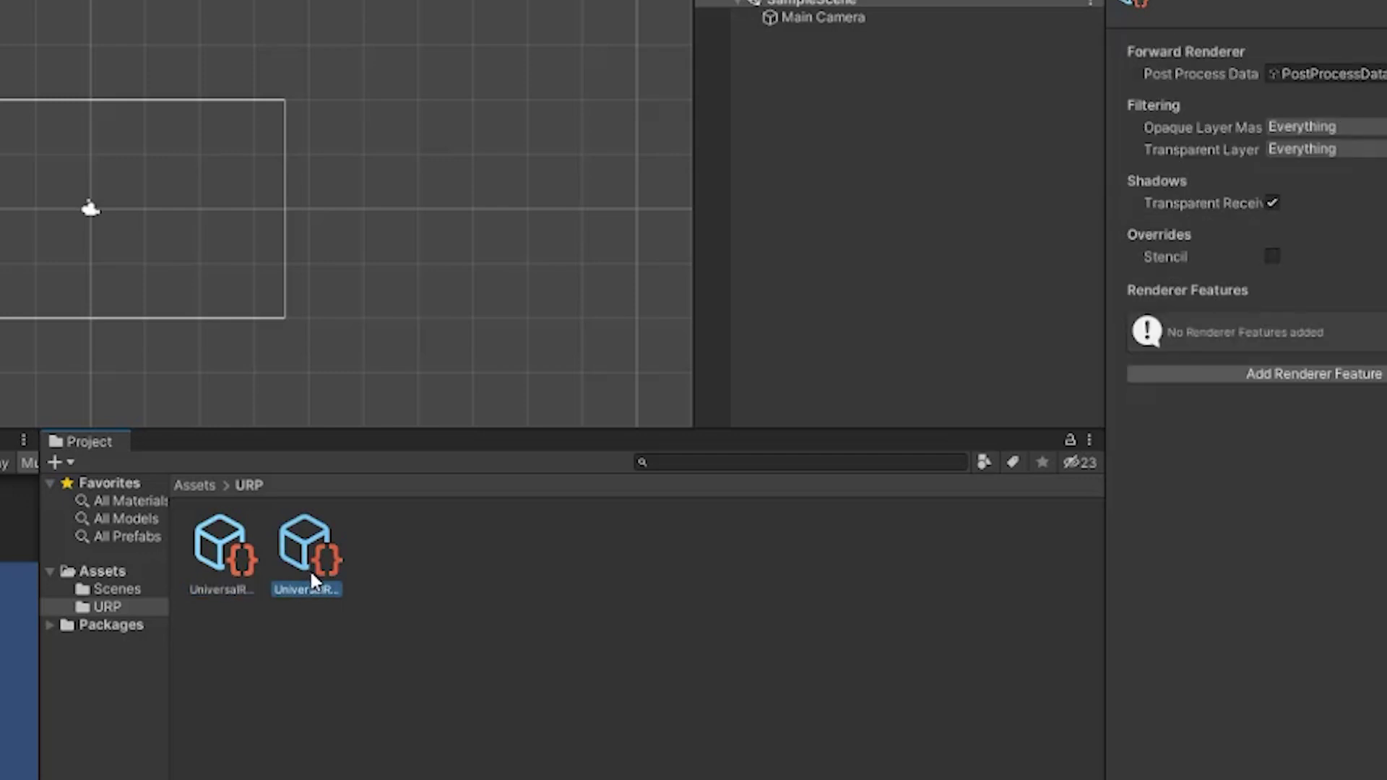
right_click(316, 558)
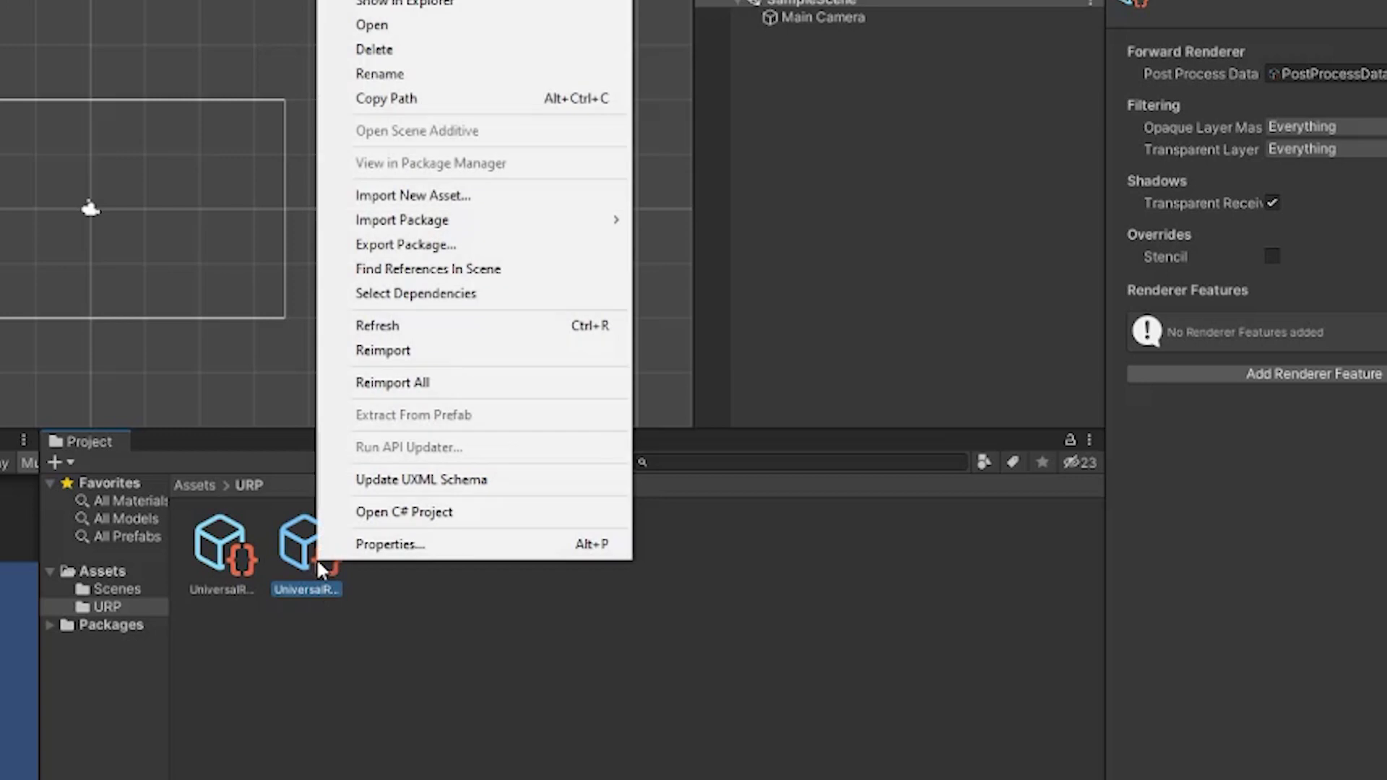
click(387, 50)
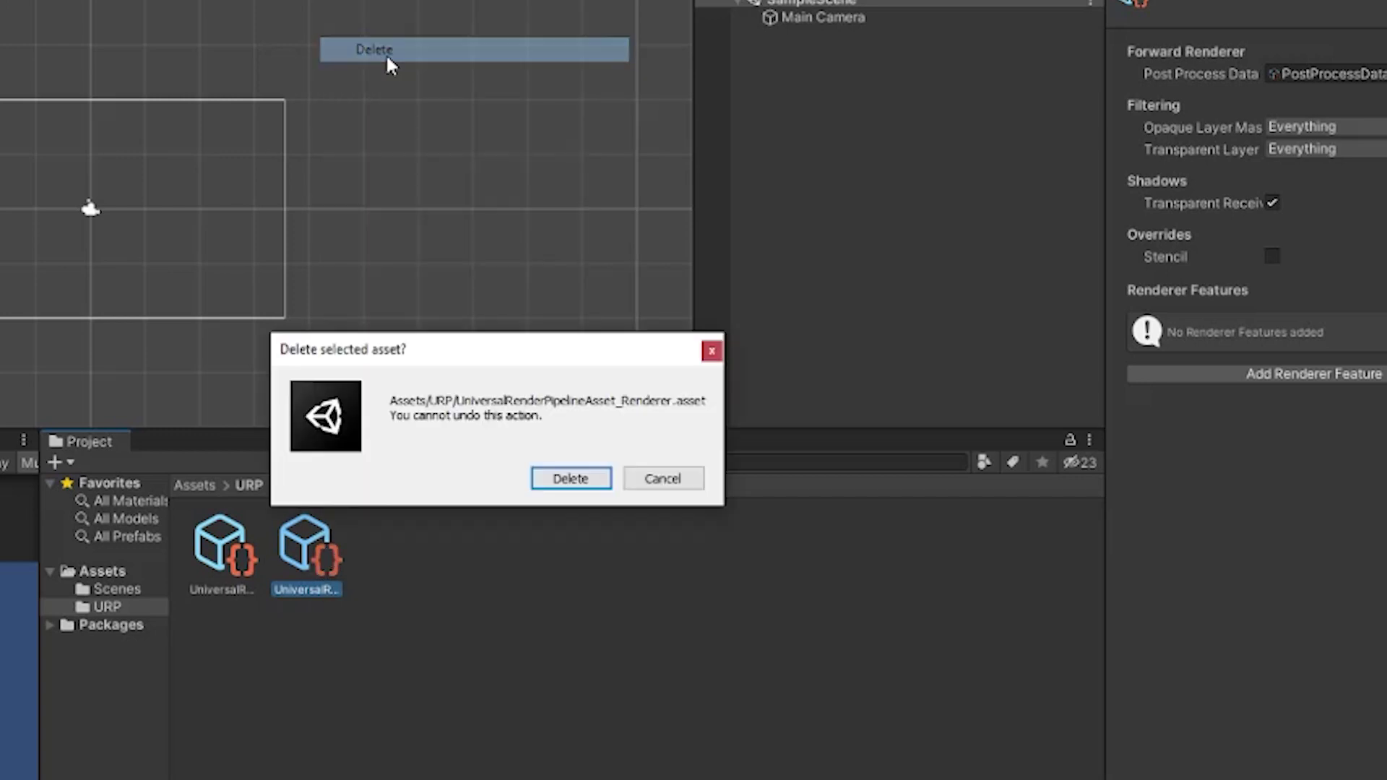
click(570, 479)
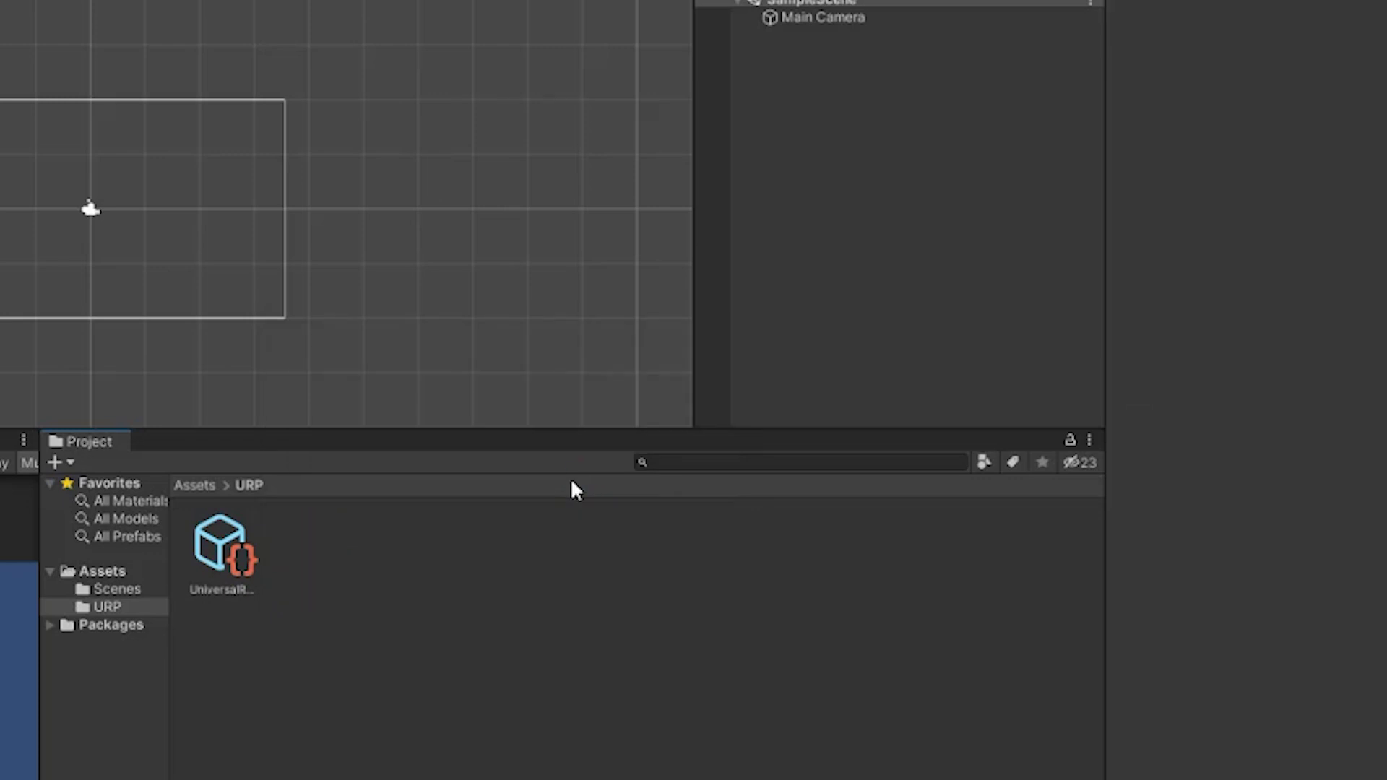
- Create a Universal Render Pipeline 2D Renderer (Experimental) in the URP folder and name it 2DRenderer
right_click(226, 652)
mouse_move(340, 63)
mouse_move(663, 476)
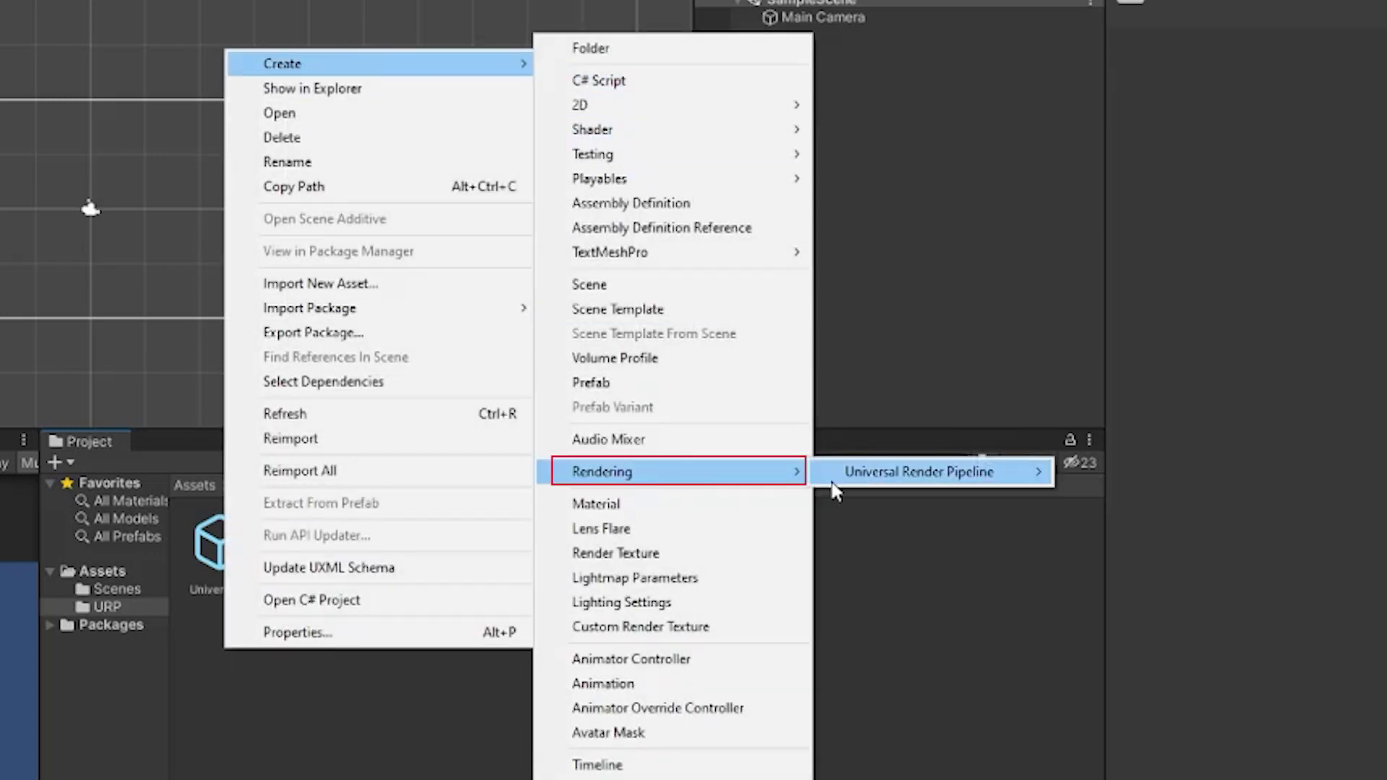
mouse_move(844, 479)
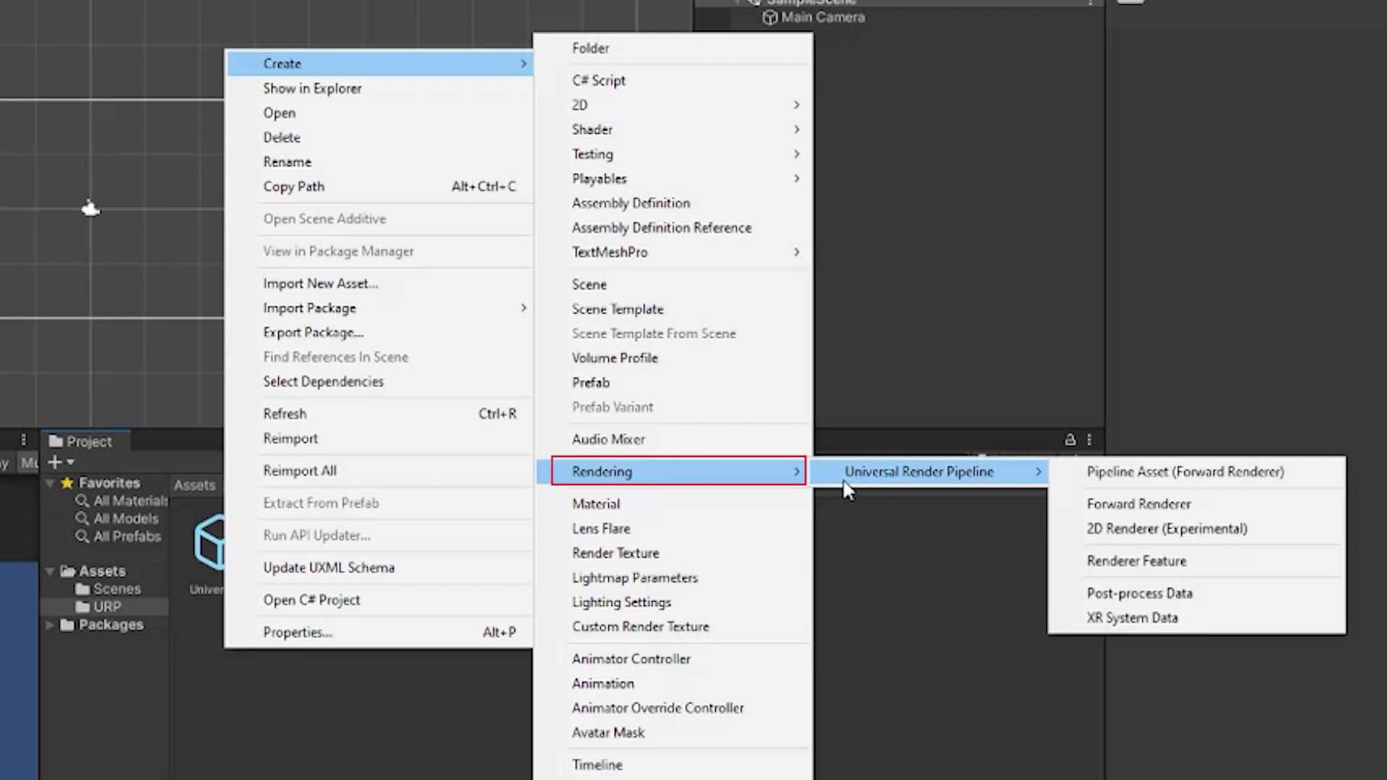
click(1137, 539)
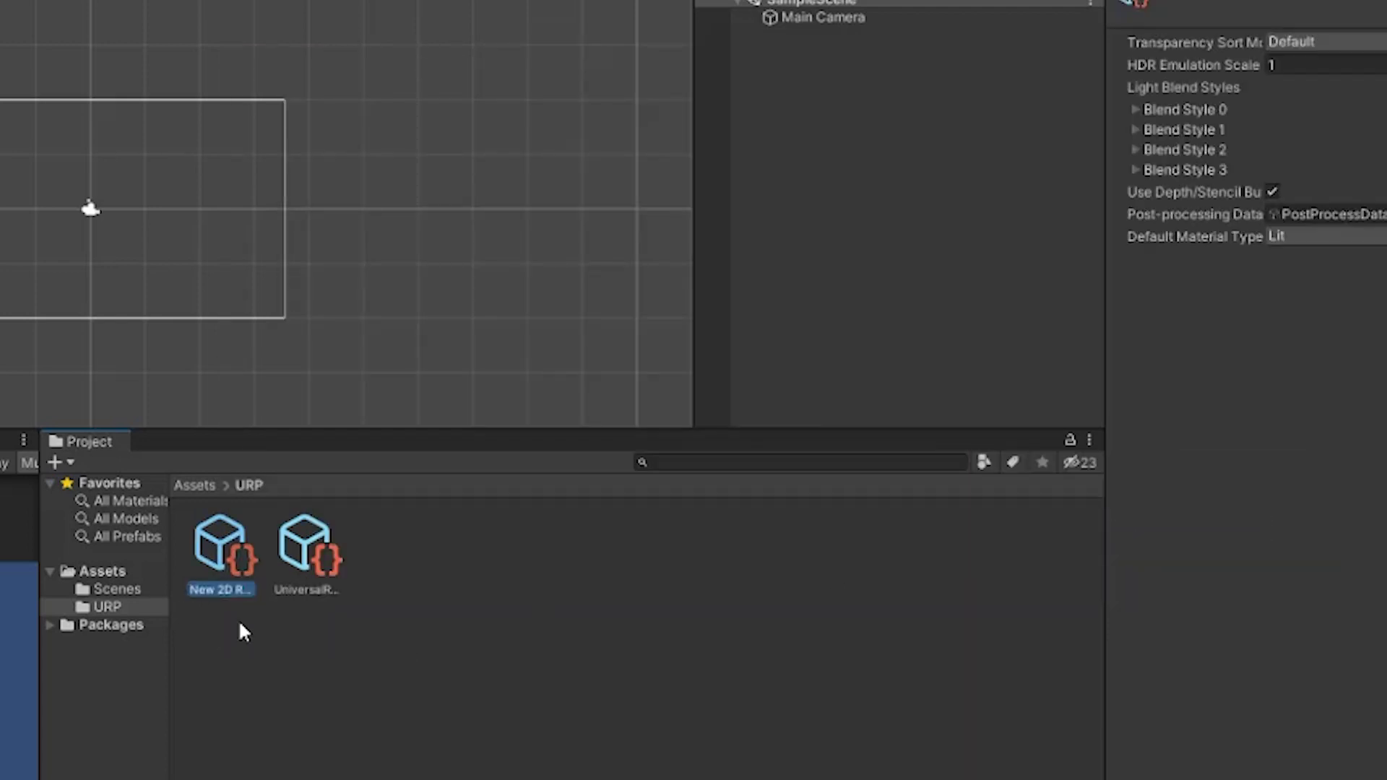
text(2DRenderer)
key(Return)
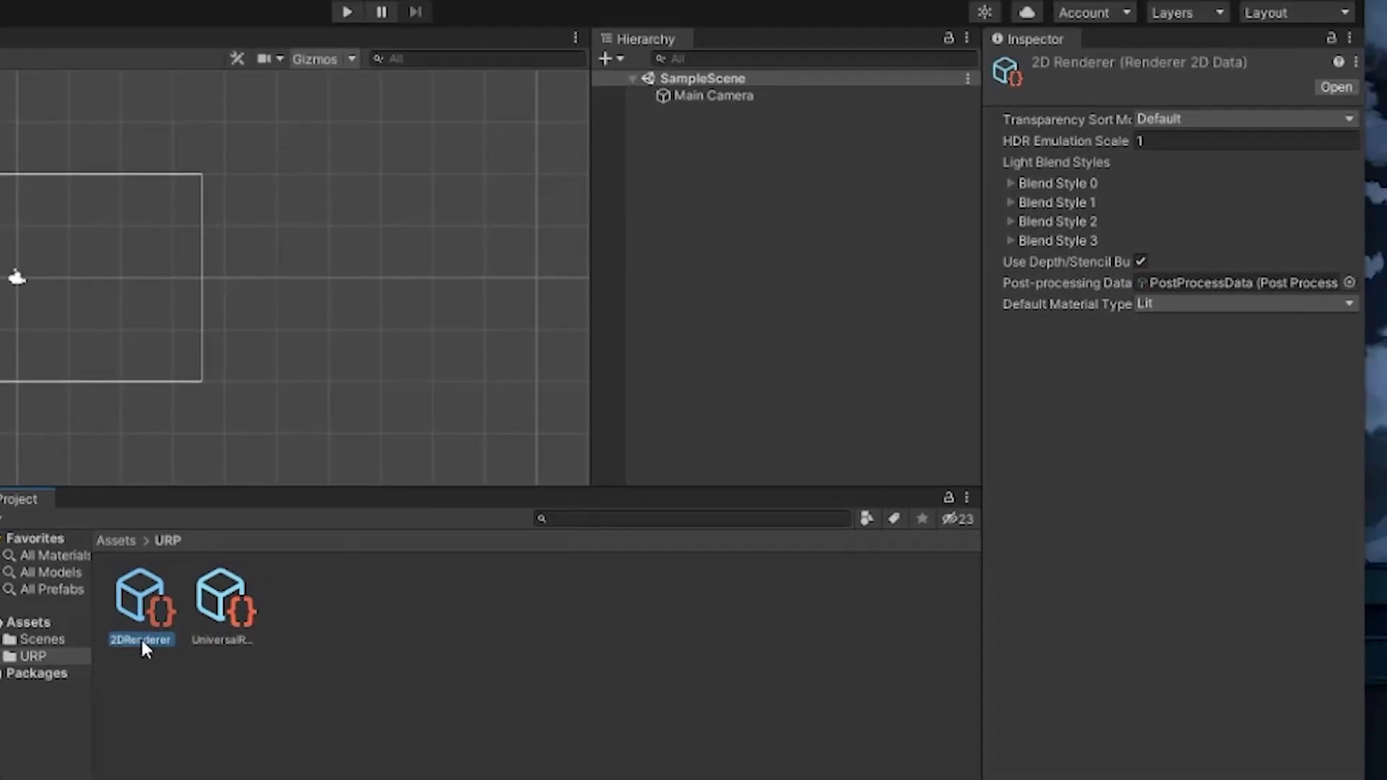
- Assign the 2DRenderer asset to the Renderer List of the Universal Render Pipeline asset
click(218, 608)
drag(142, 609, 1138, 172)
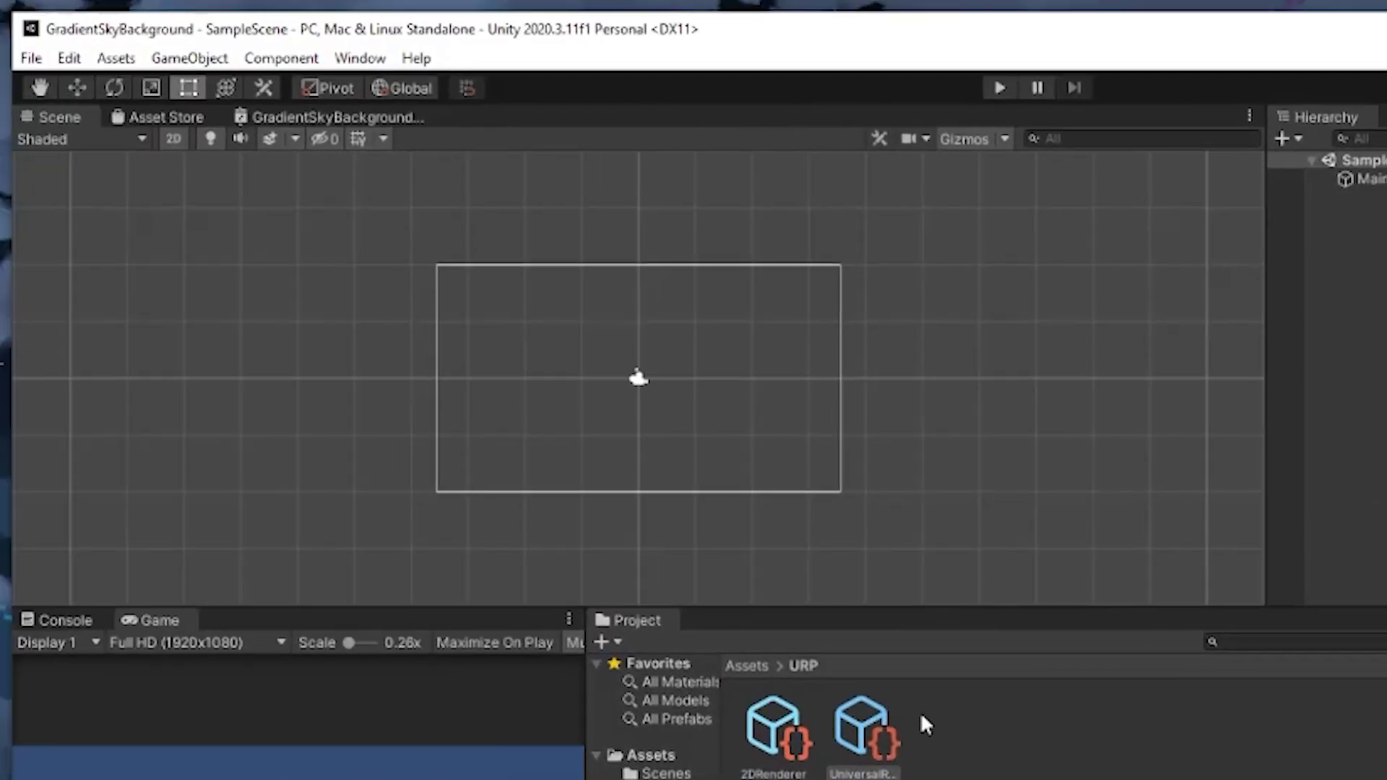
- Set UniversalRenderPipelineAsset as the Scriptable Render Pipeline Settings asset in the project's Graphics settings
click(69, 58)
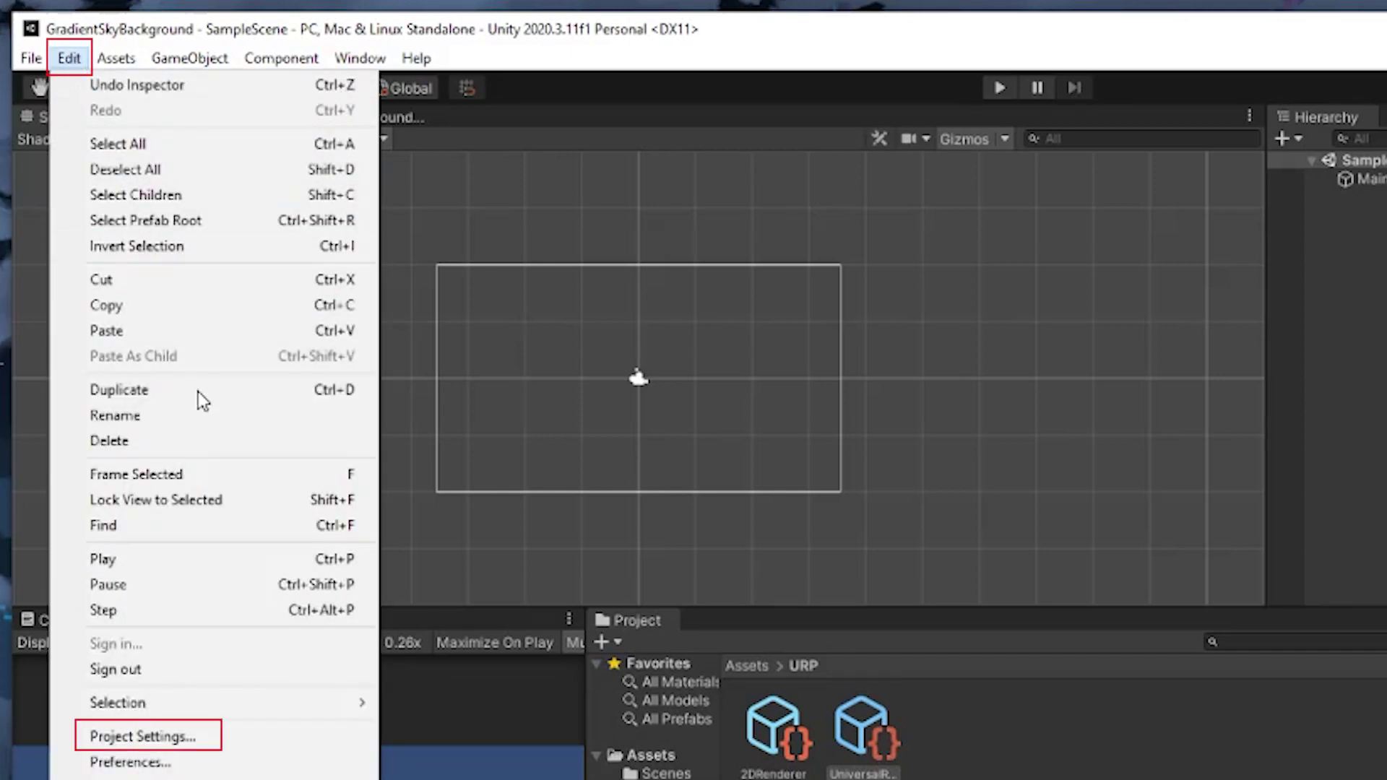
click(231, 741)
click(258, 181)
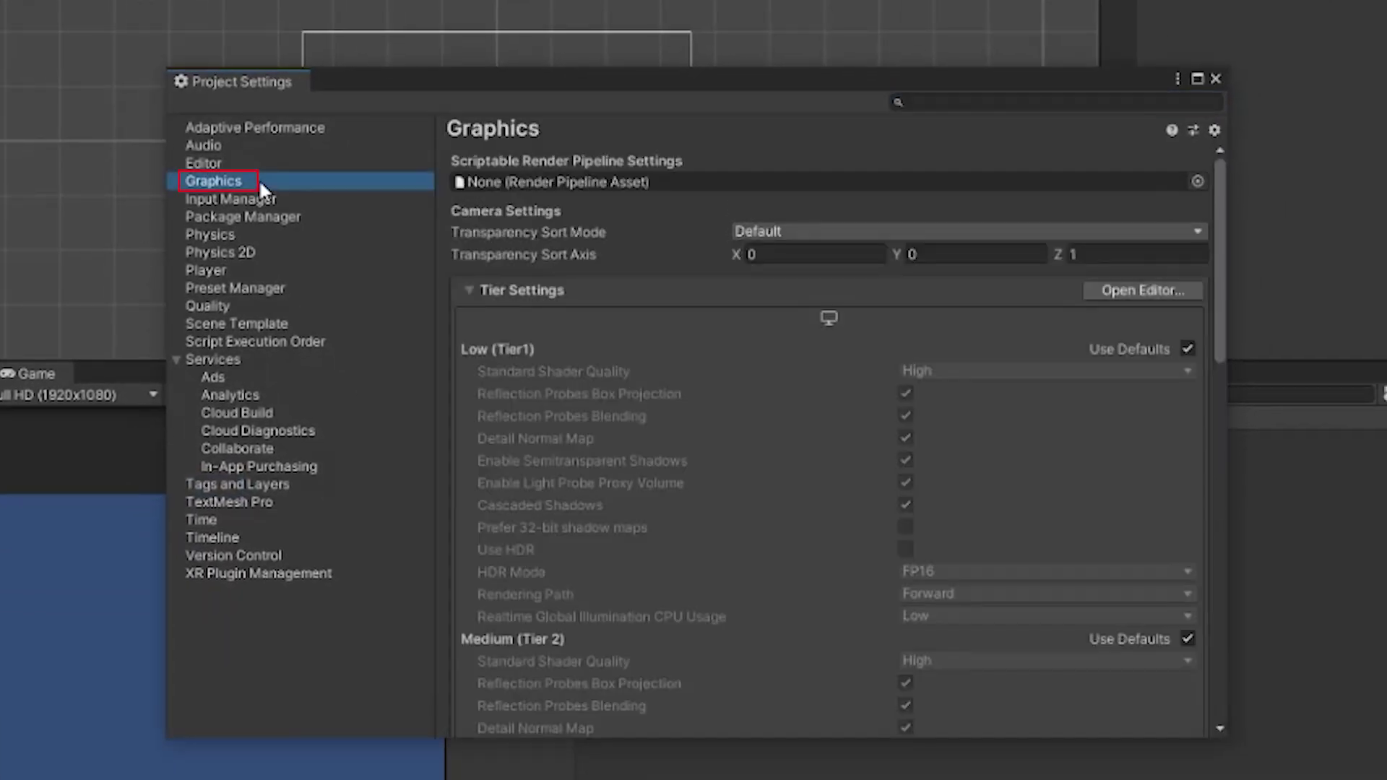
click(1198, 181)
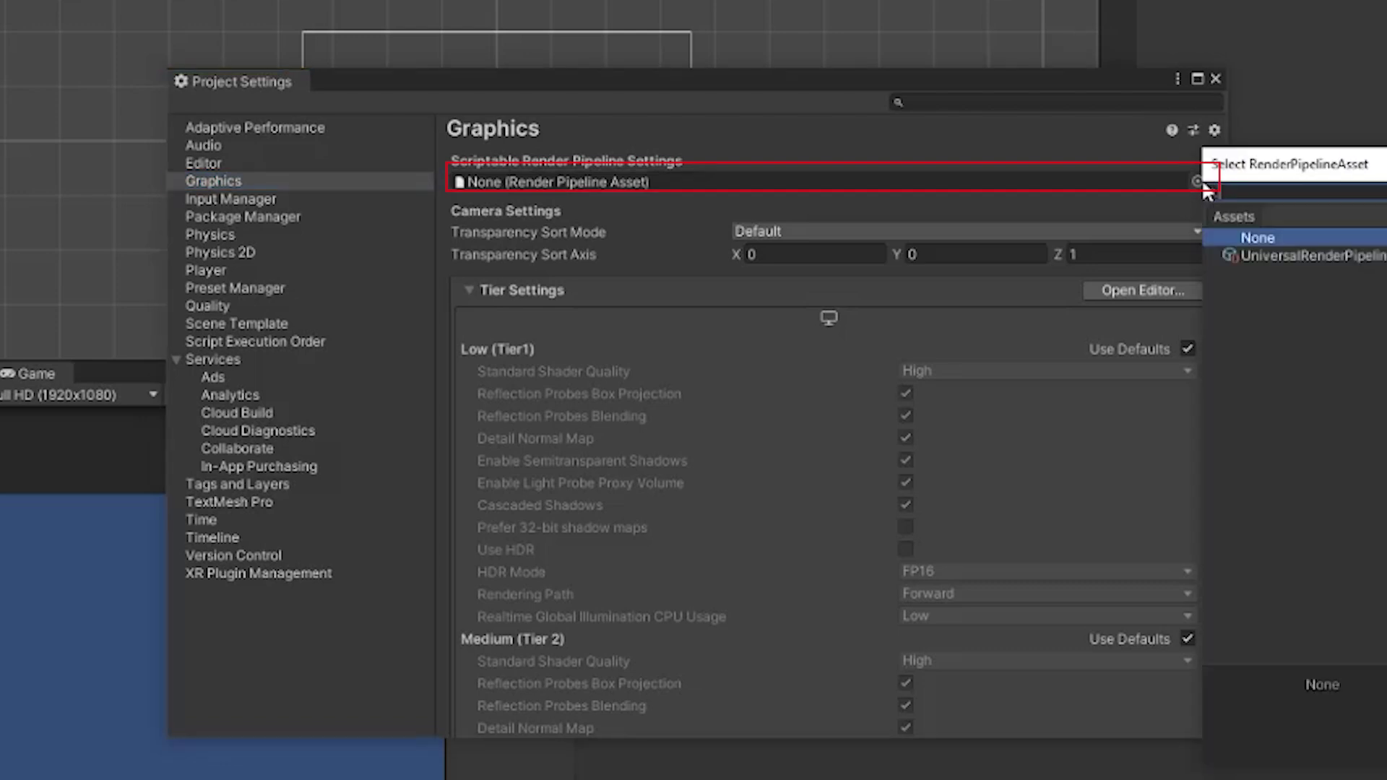
drag(1369, 163, 1116, 189)
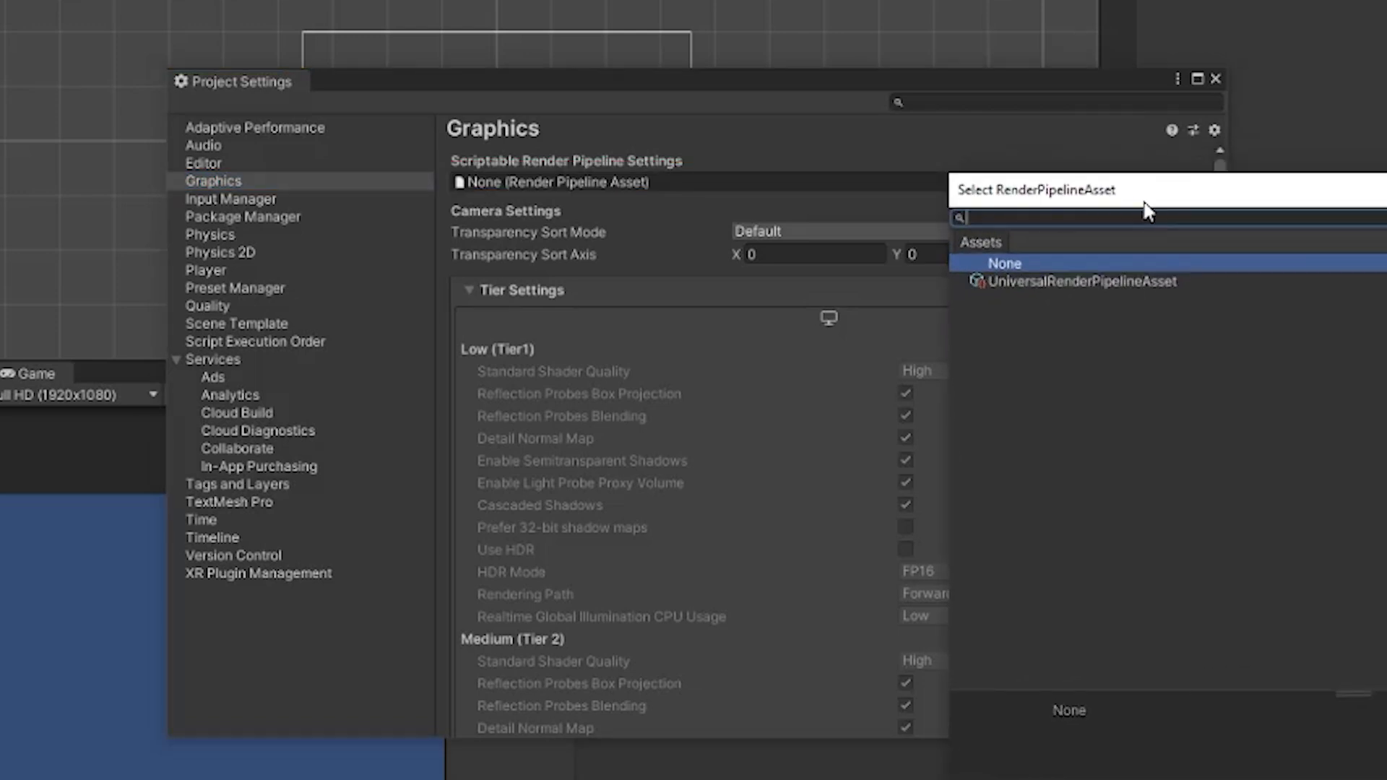
click(1116, 282)
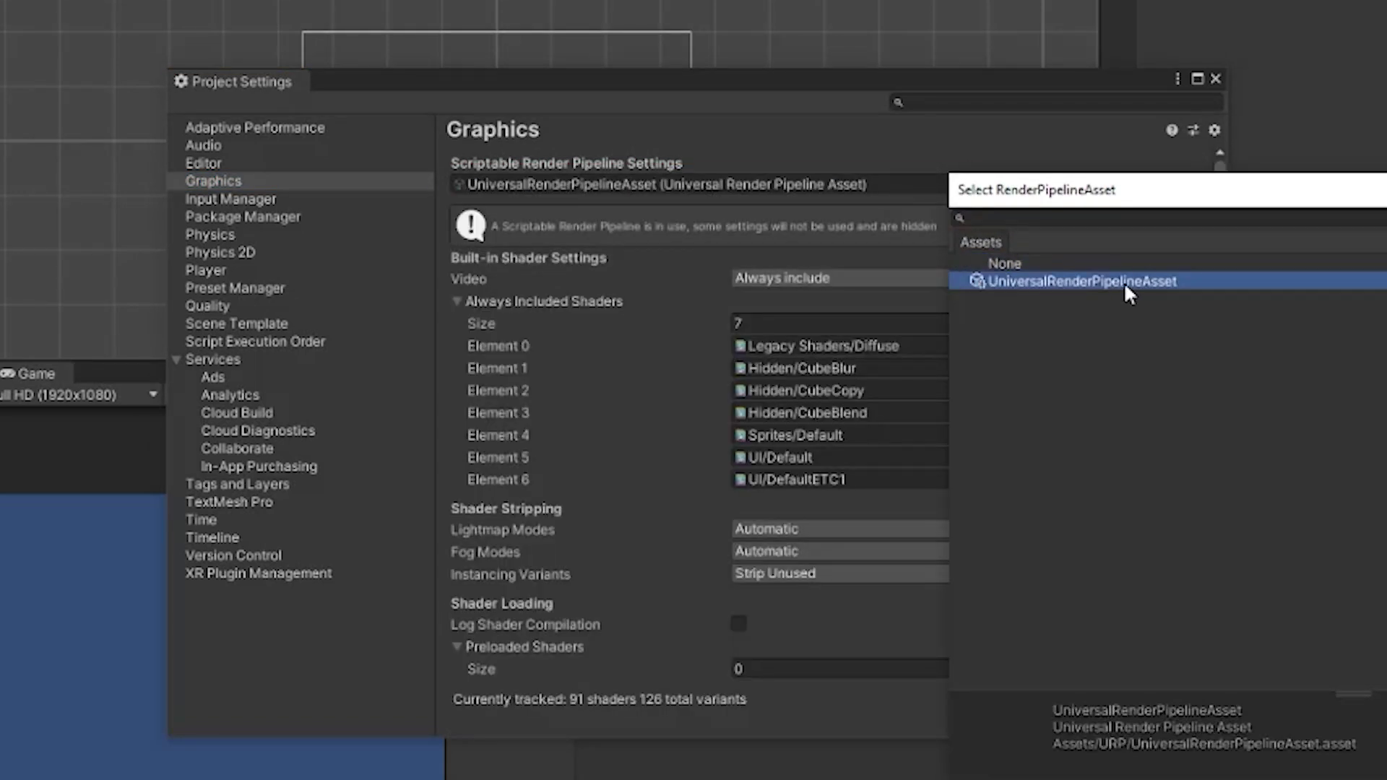
click(1215, 78)
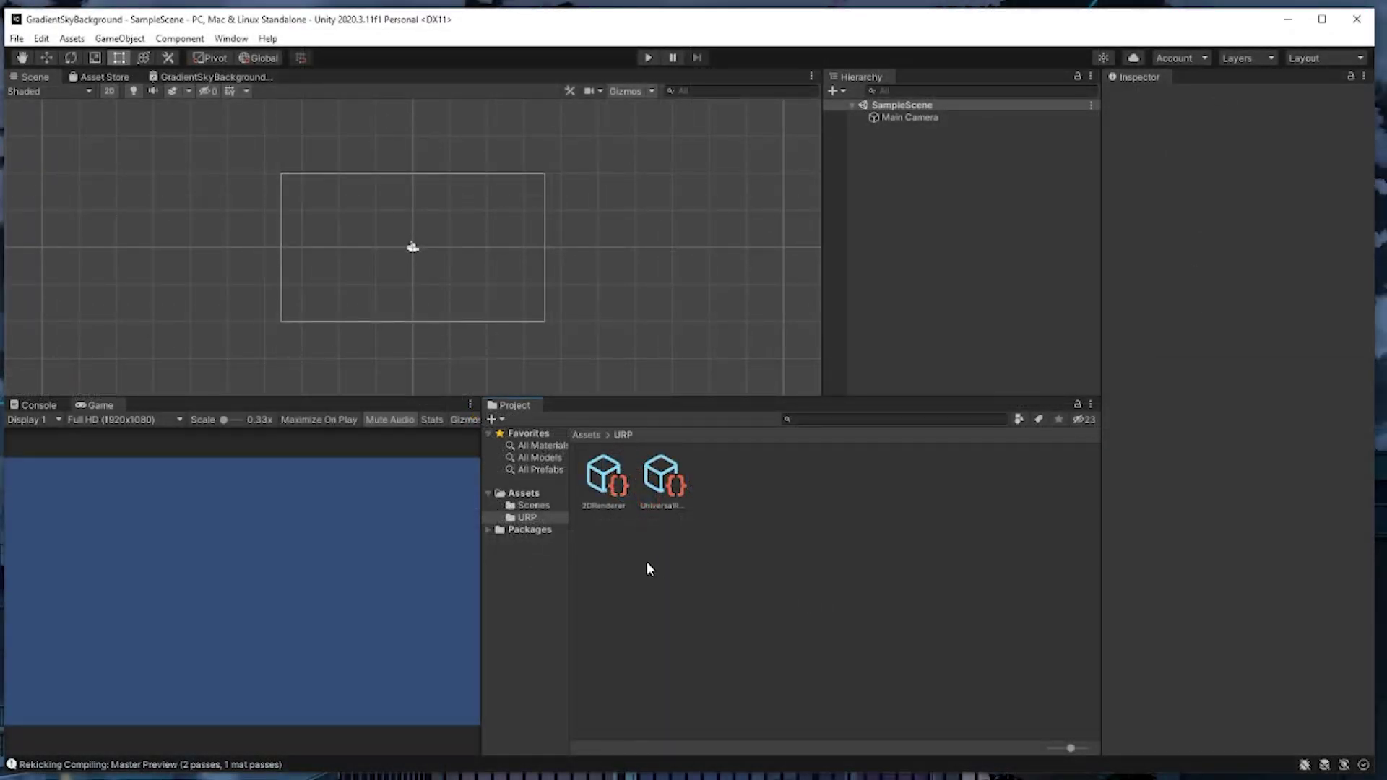
- Create a folder named Shaders in the project's Assets folder
click(517, 494)
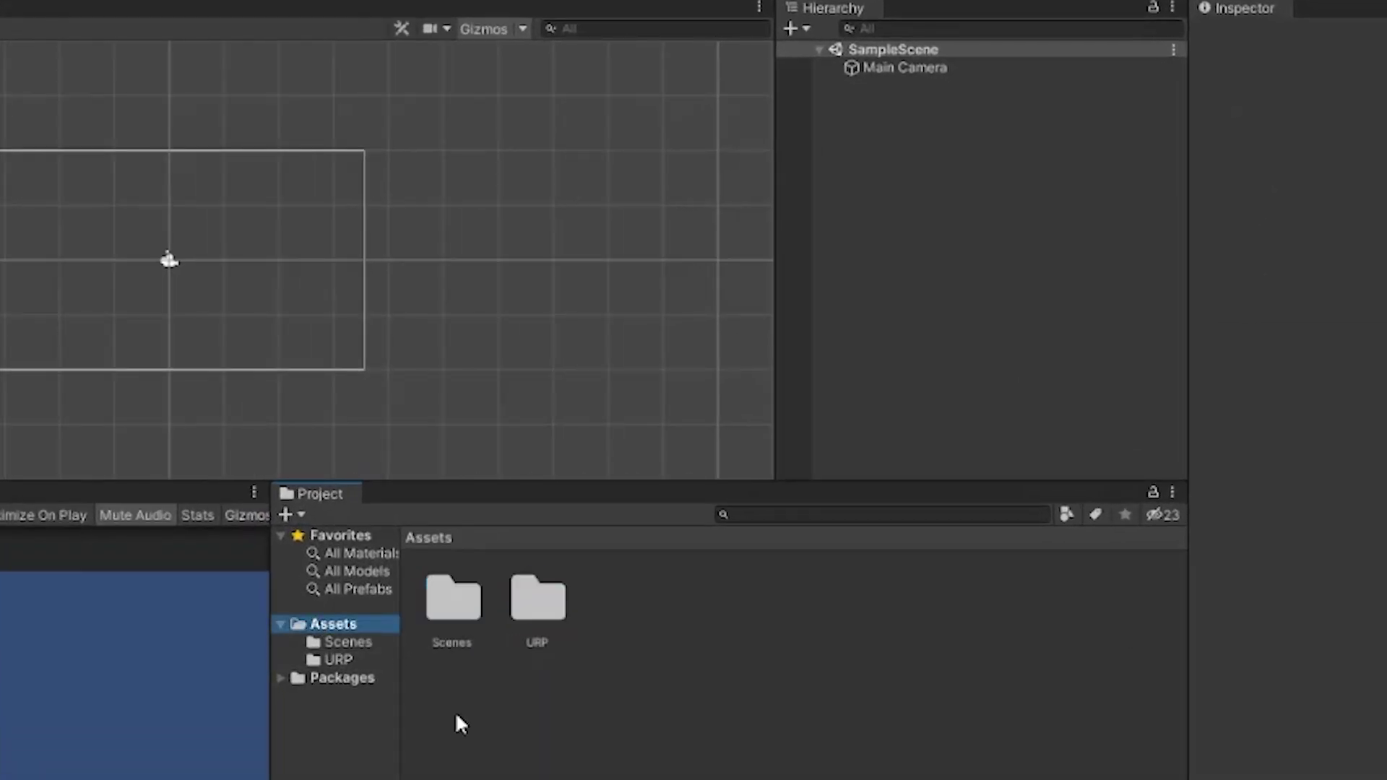
right_click(432, 755)
mouse_move(520, 165)
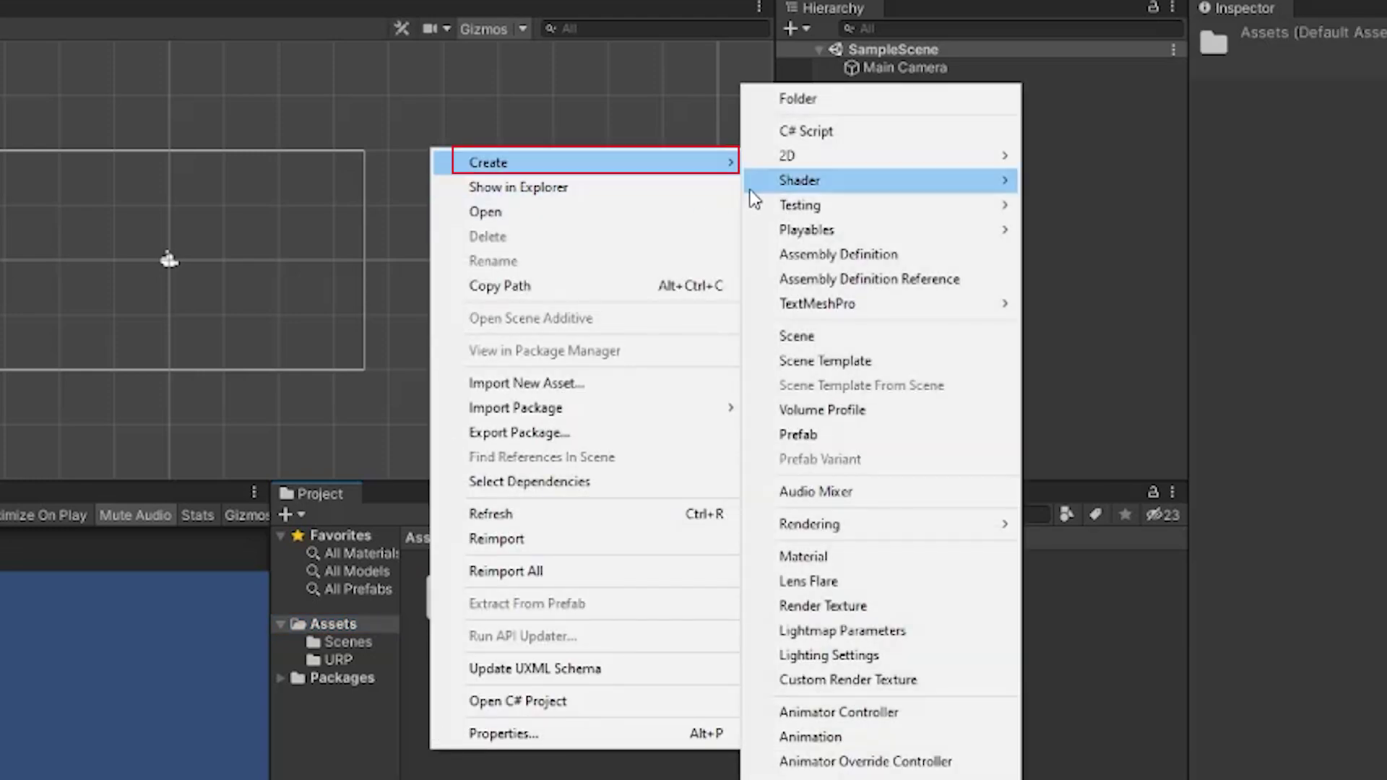
click(831, 99)
text(Shaders)
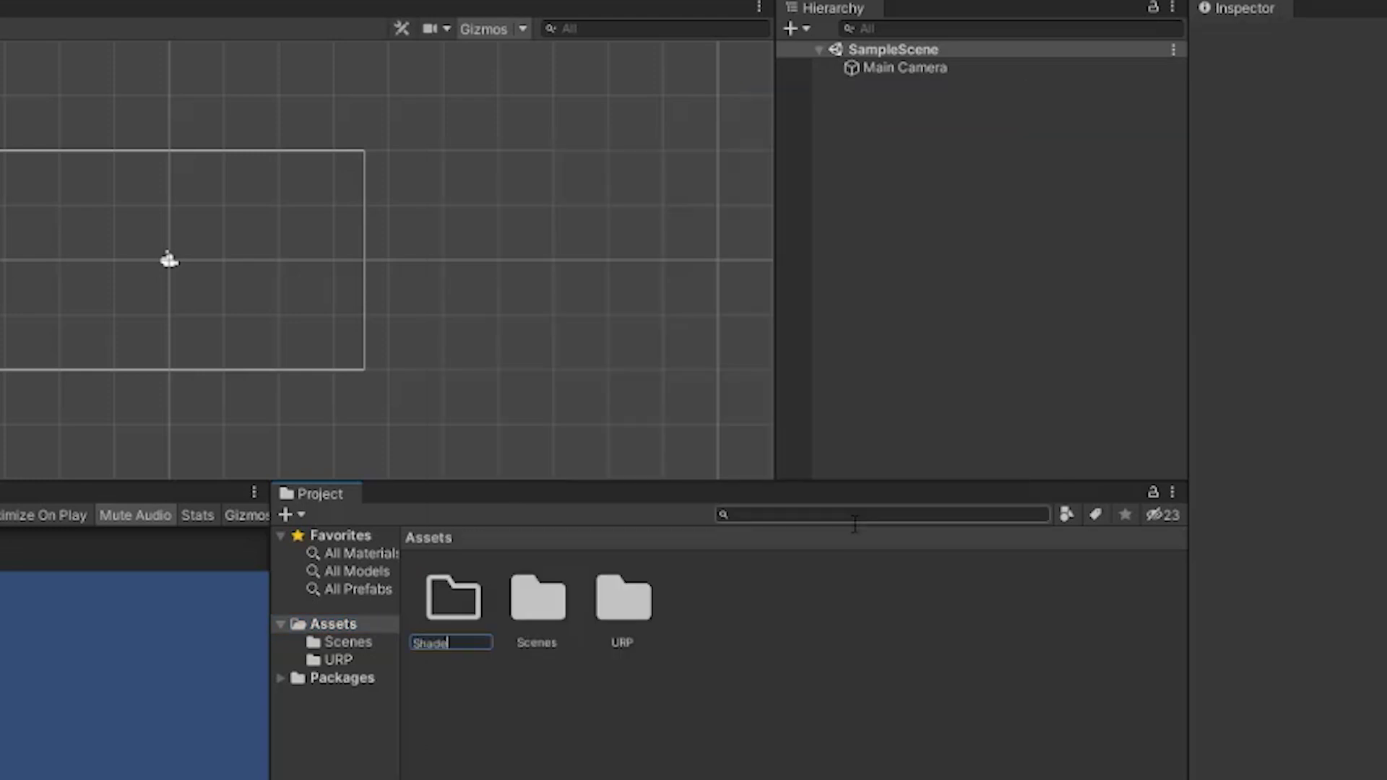
key(Return)
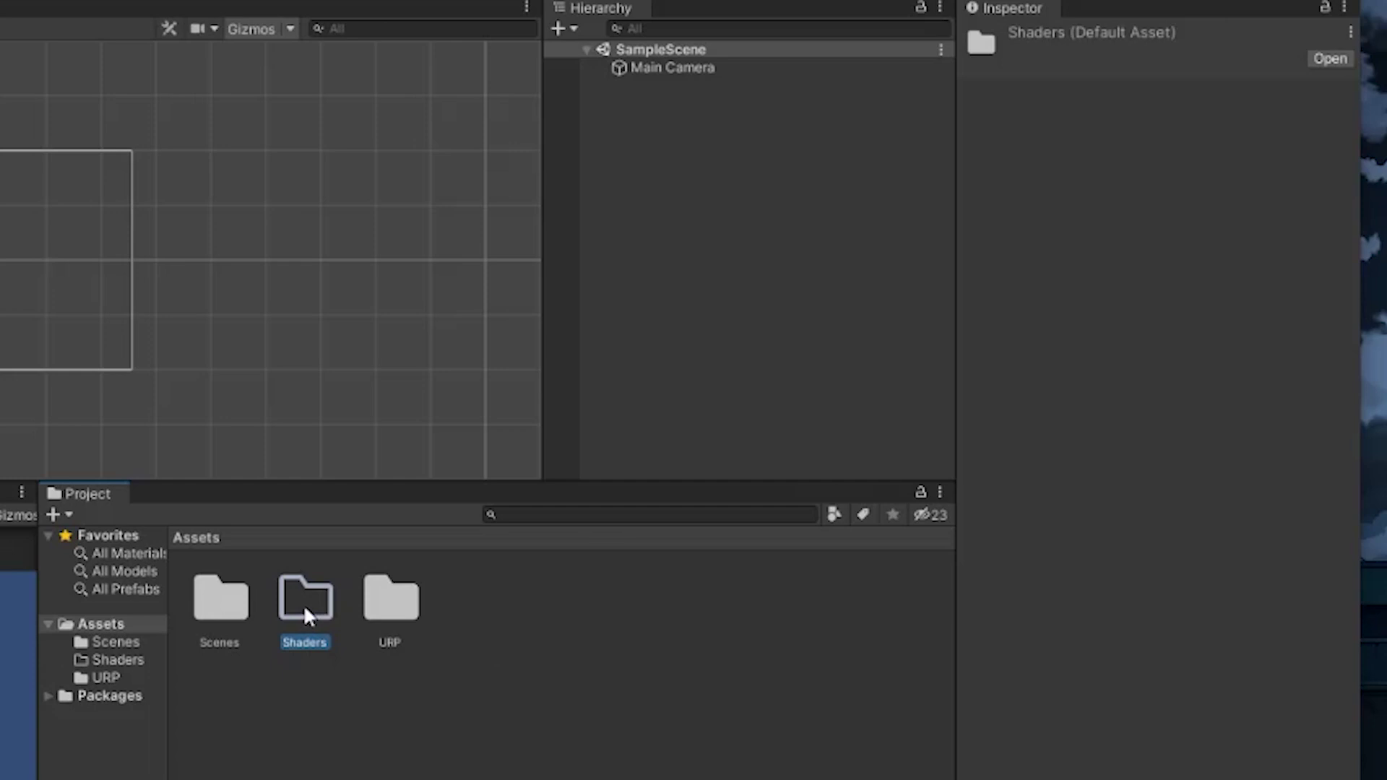
- Create a Universal Render Pipeline Sprite Unlit Shader Graph named GradientSkyBackgroundShader inside the Shaders folder
double_click(529, 604)
right_click(203, 679)
mouse_move(385, 89)
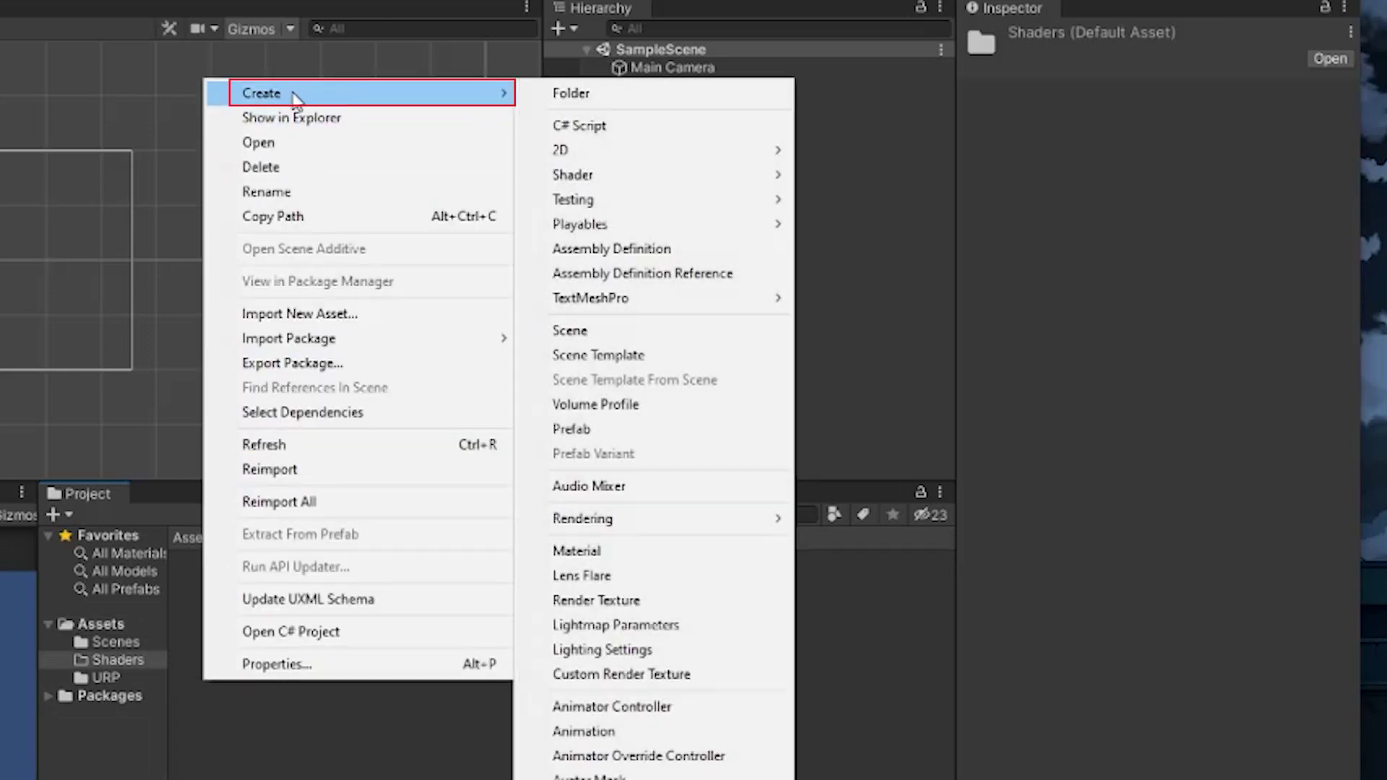
mouse_move(676, 181)
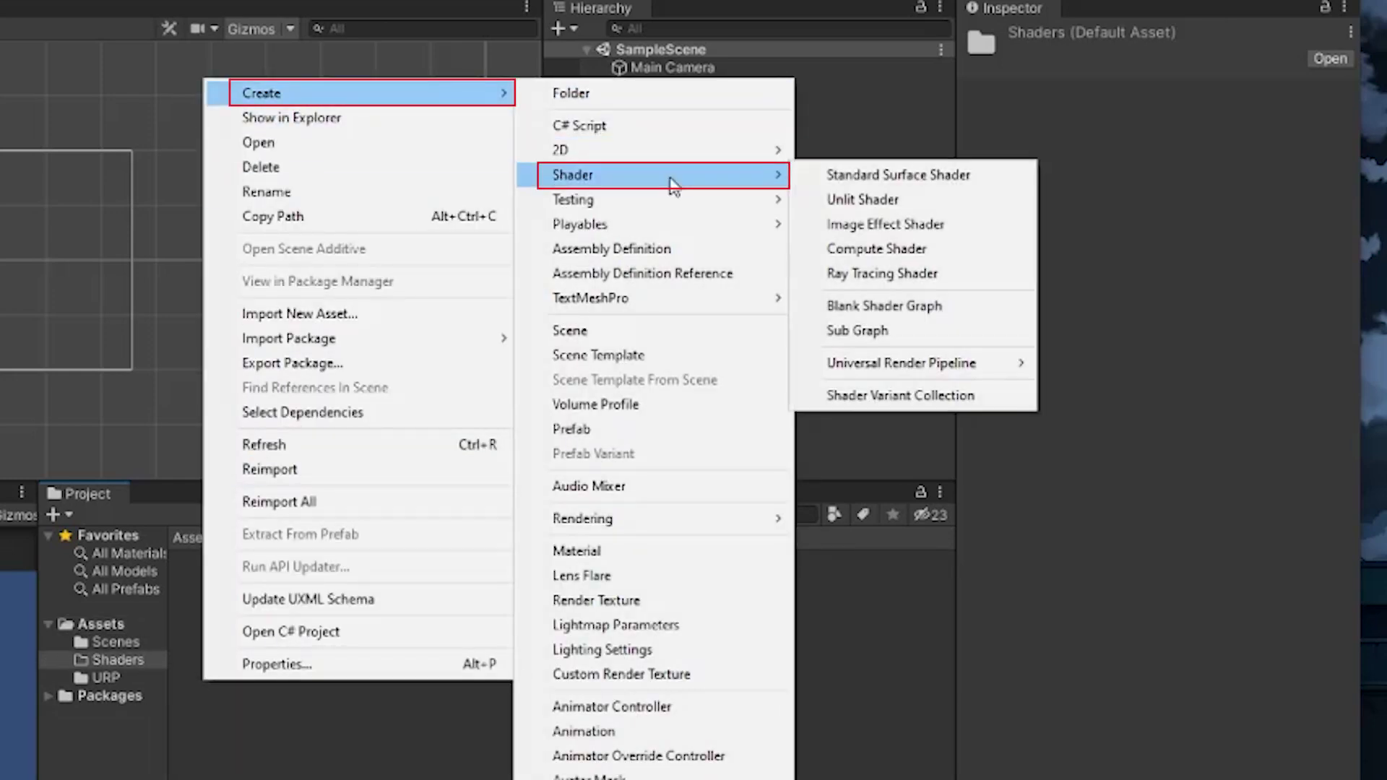
mouse_move(988, 372)
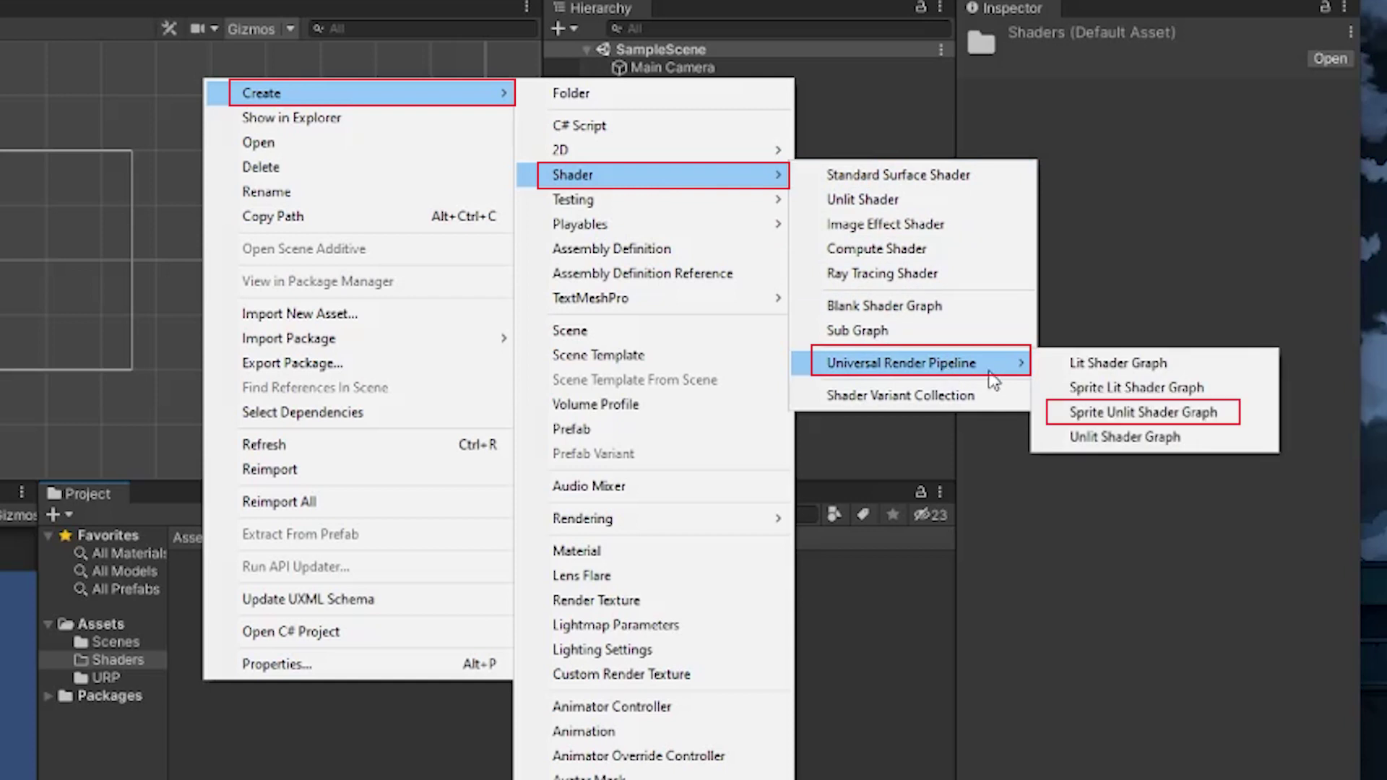
click(1226, 419)
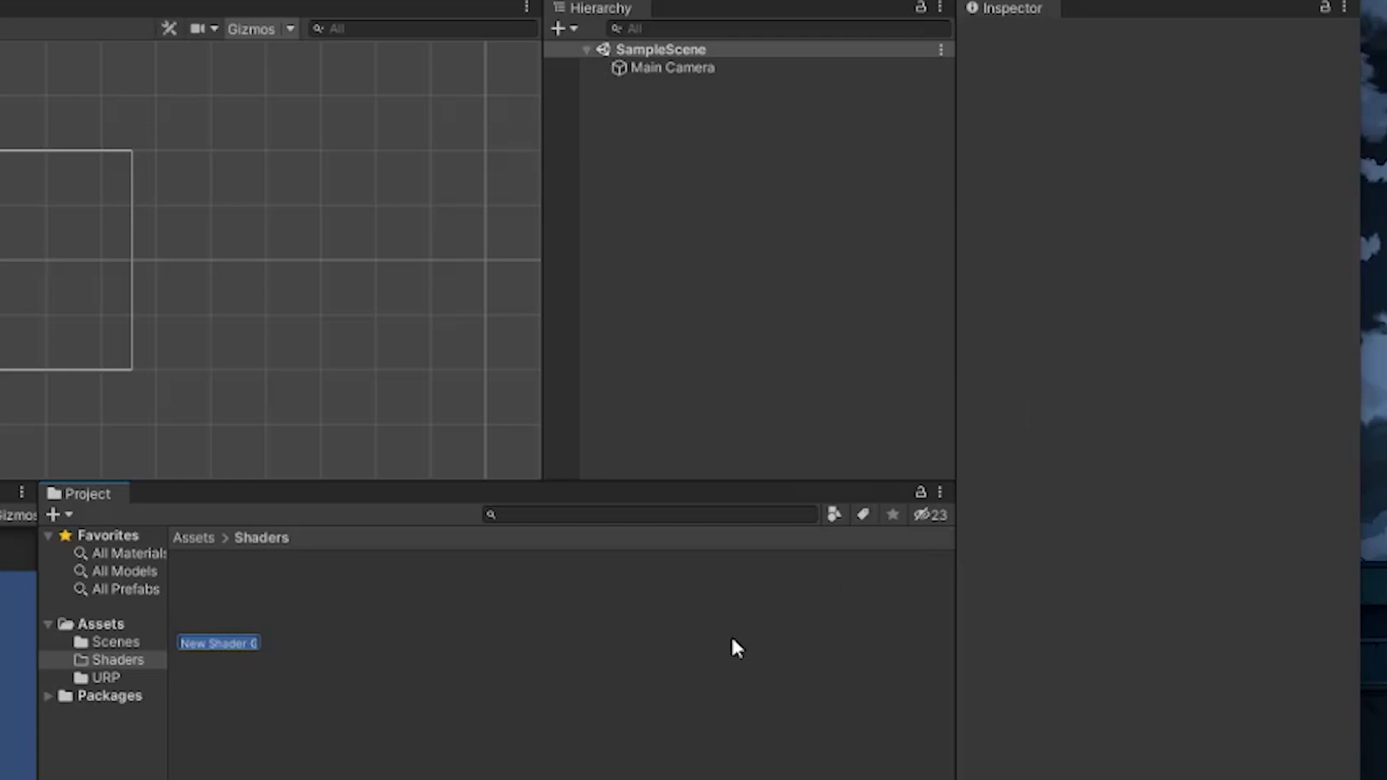
text(GradientSkyBackgrou)
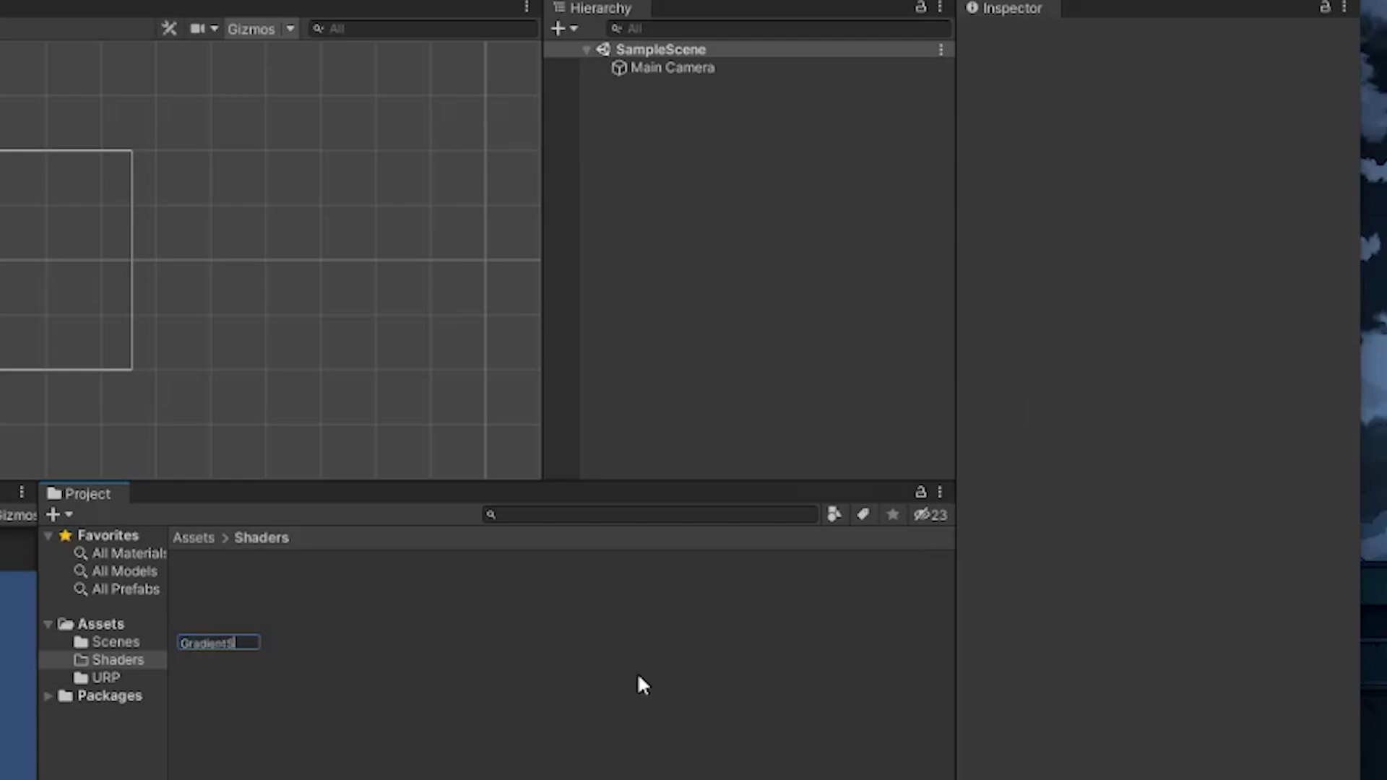
text(ndShader)
key(Return)
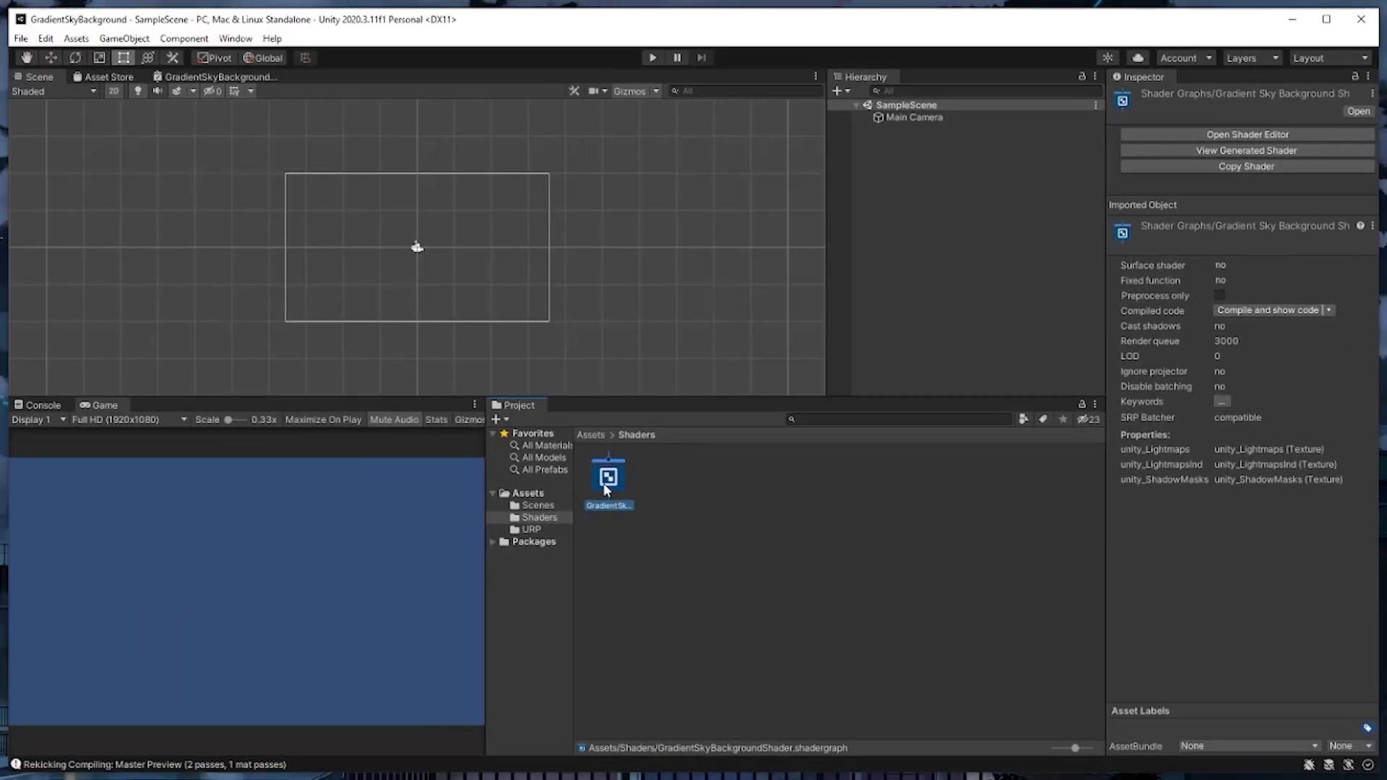
- Open the GradientSkyBackgroundShader graph for editing, maximize its window and frame all its nodes
double_click(607, 483)
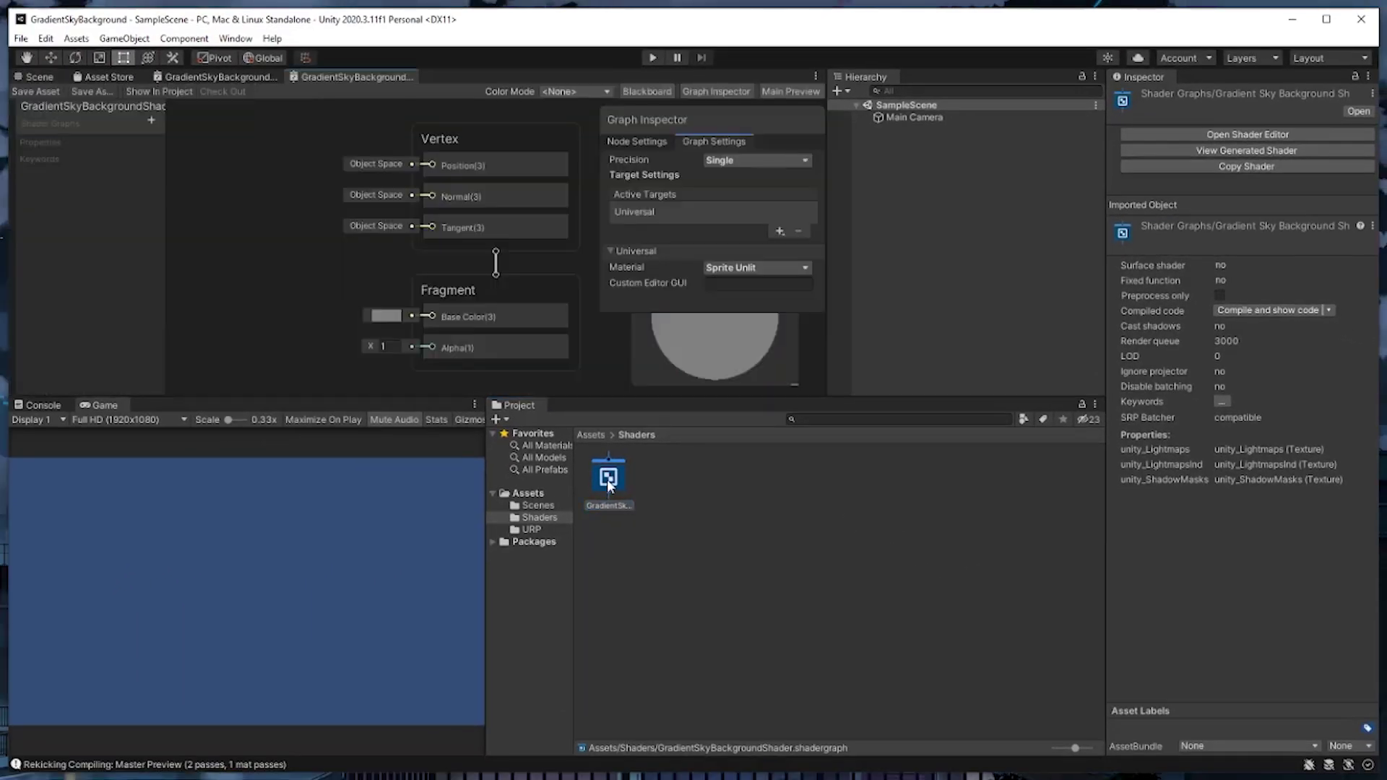
click(815, 75)
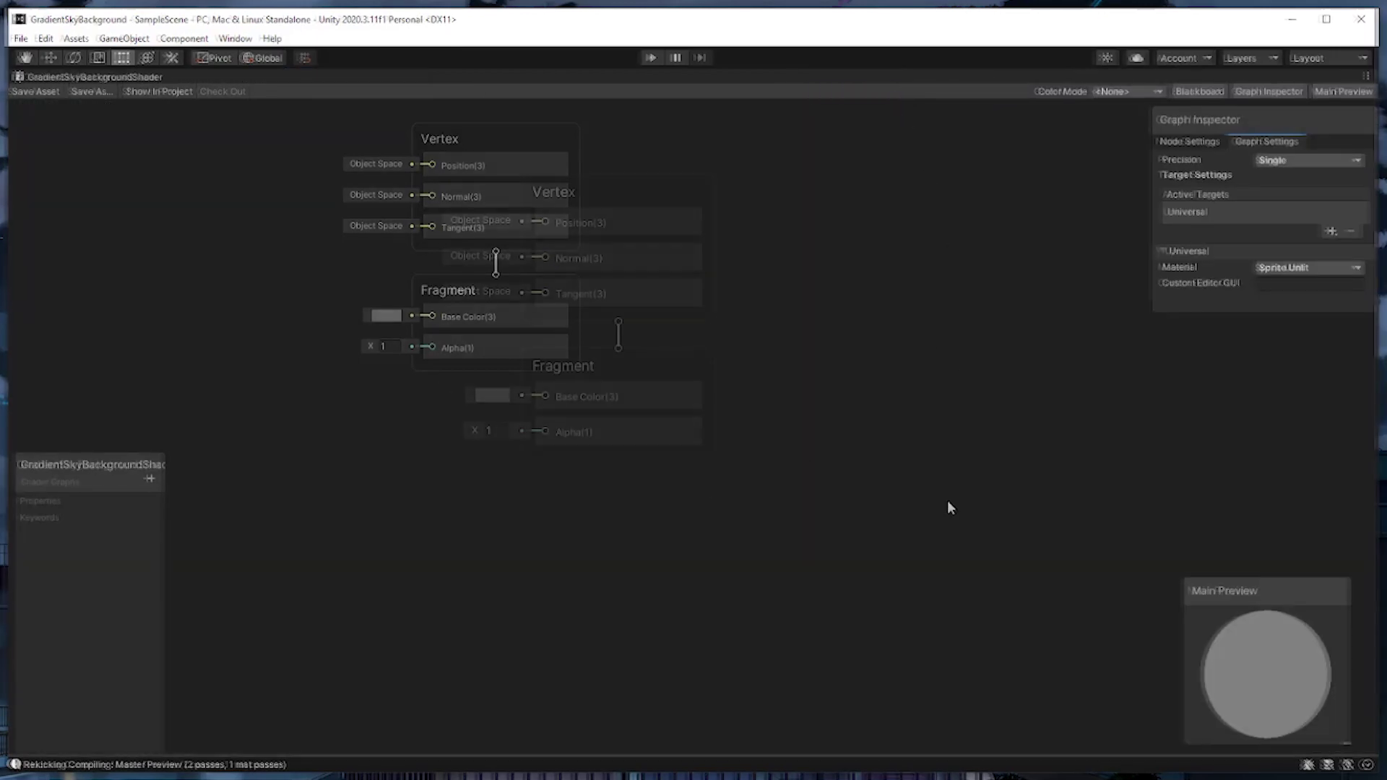
key(a)
- Enlarge the shader's Blackboard and dock the Graph Inspector directly beneath it, leaving free space beside the Vertex and Fragment stacks
drag(87, 464, 82, 116)
drag(166, 403, 232, 318)
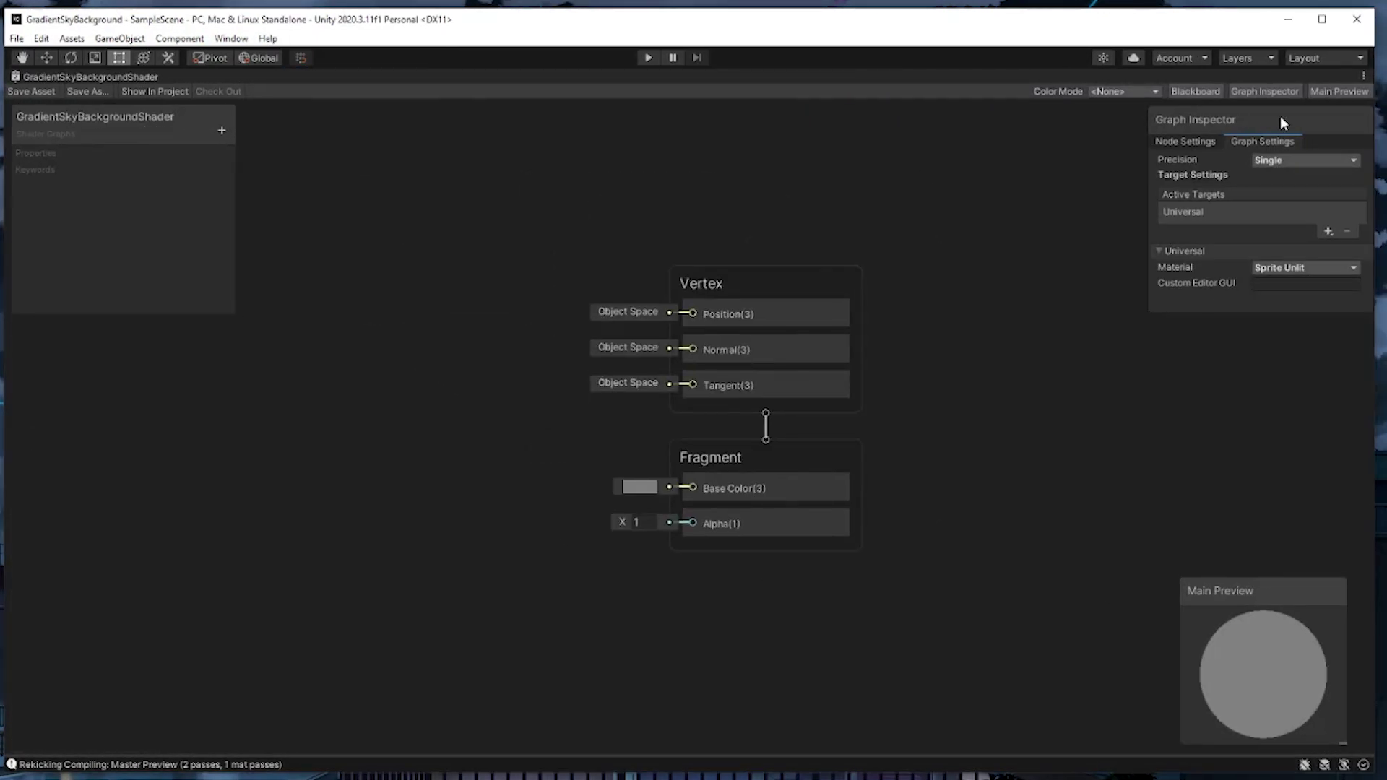
drag(1278, 120, 145, 338)
middle_drag(928, 353, 1098, 366)
scroll(967, 390, down, 1)
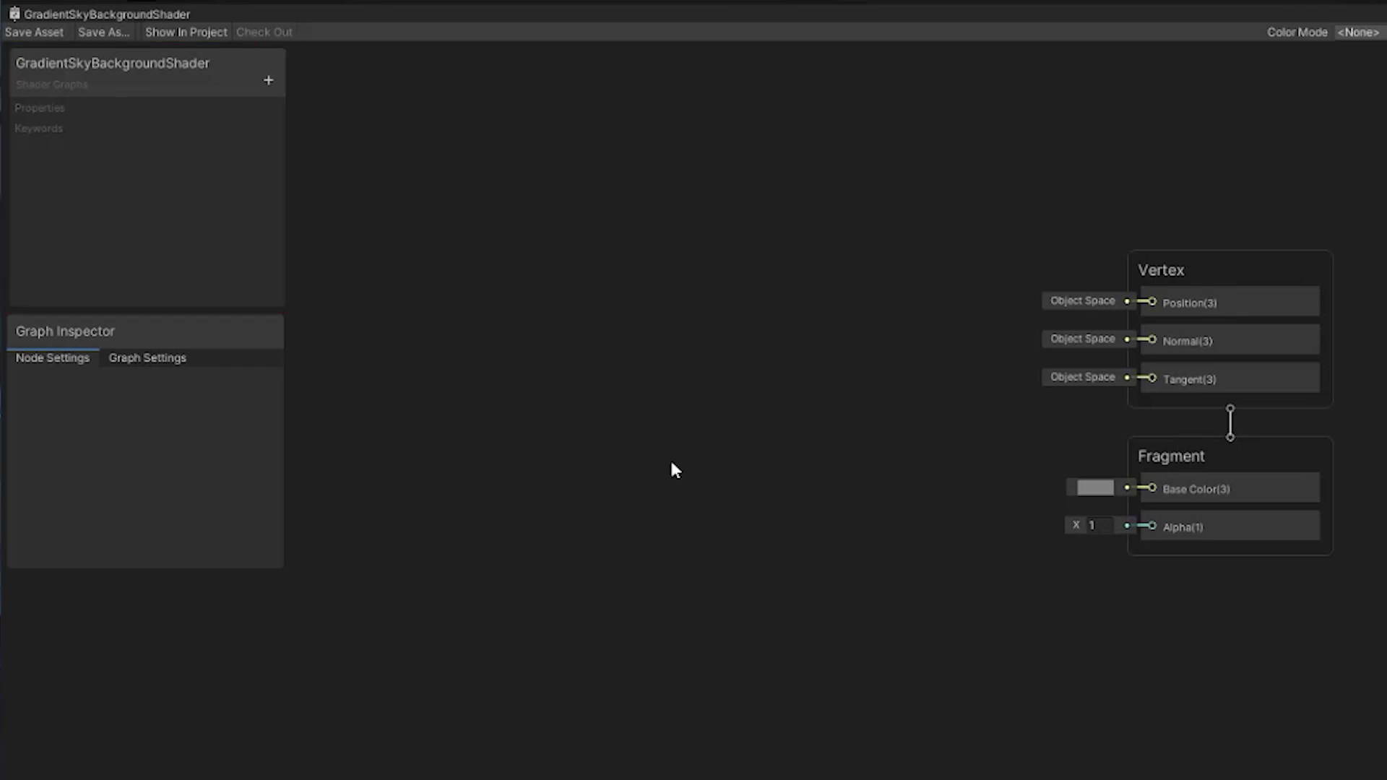
- Add a Color property with its default name to the Blackboard and place its node in the graph
click(268, 80)
click(383, 175)
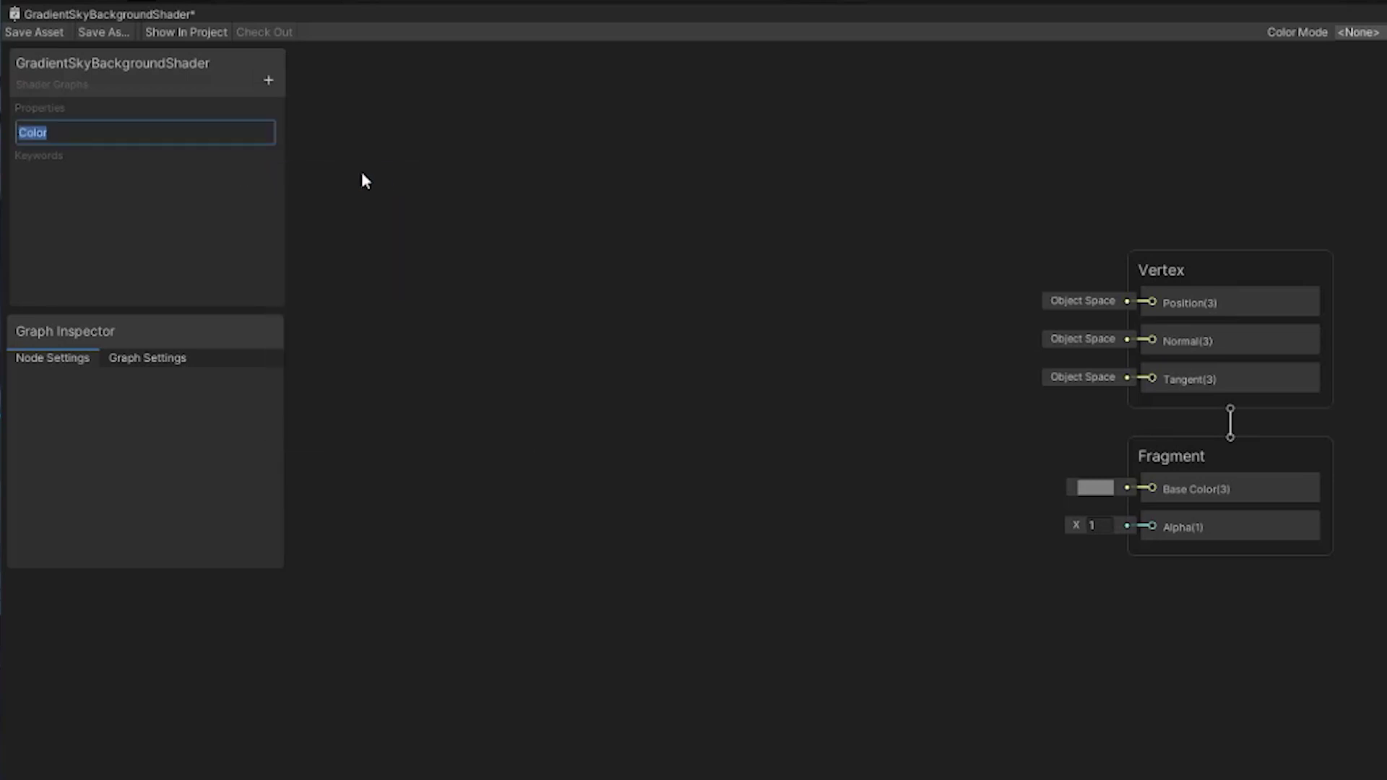
click(113, 169)
drag(54, 140, 805, 471)
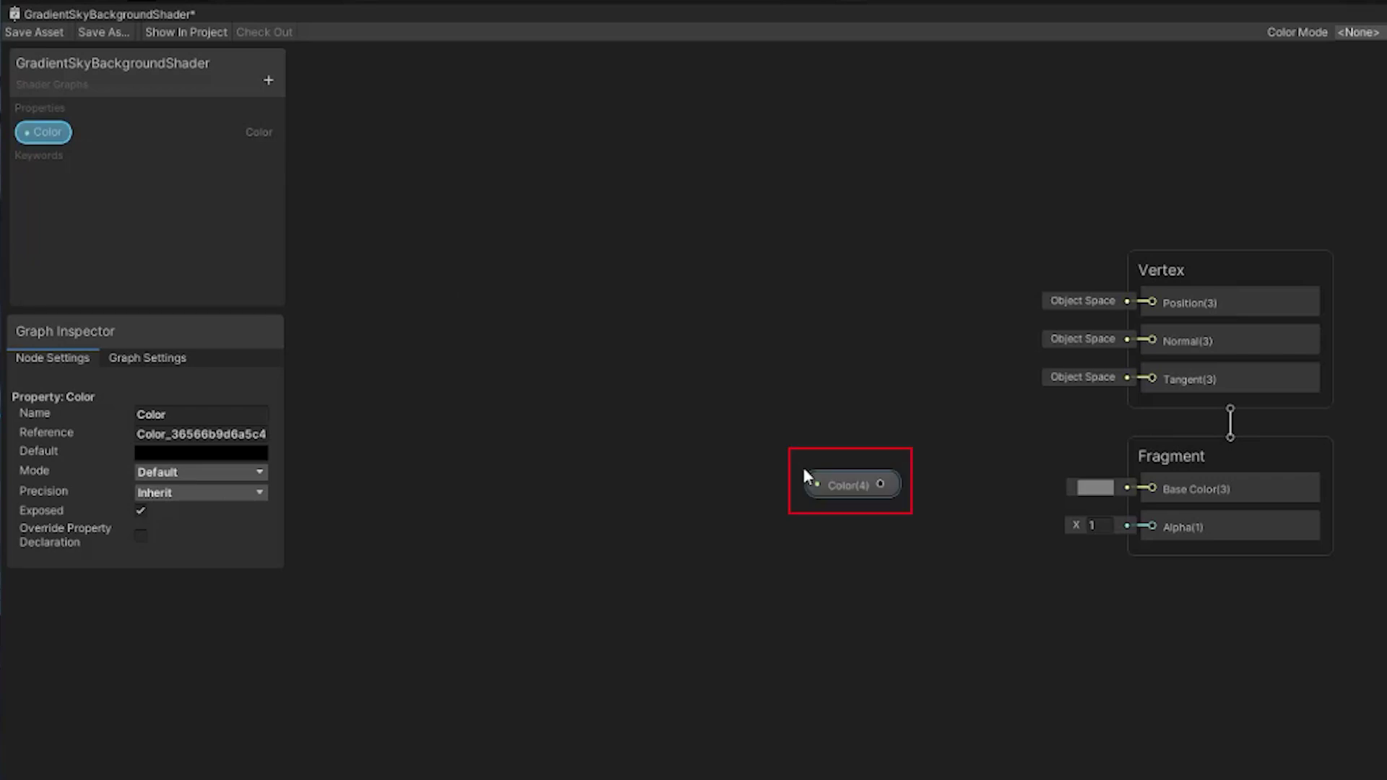
click(857, 488)
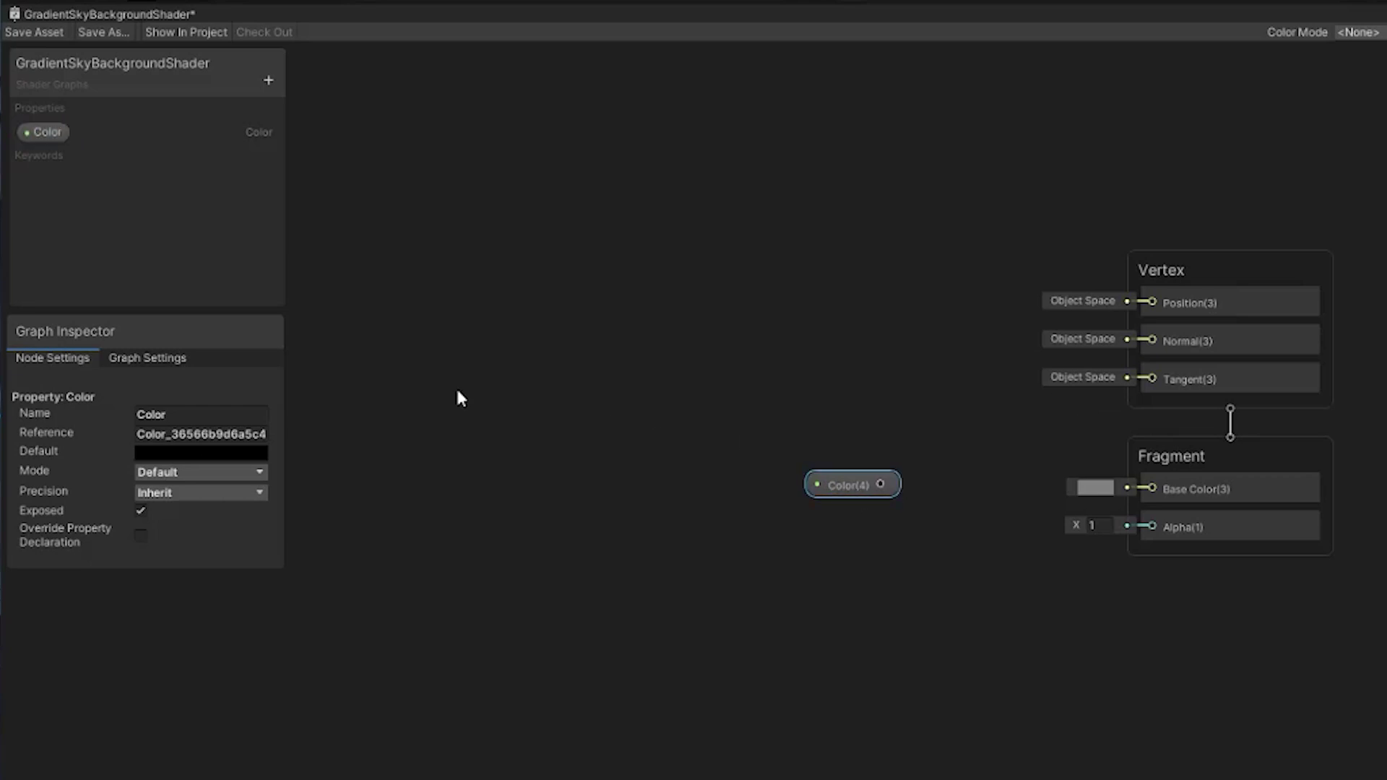
- Set the Color property's default value to red and connect its node to the Fragment Base Color input
click(137, 359)
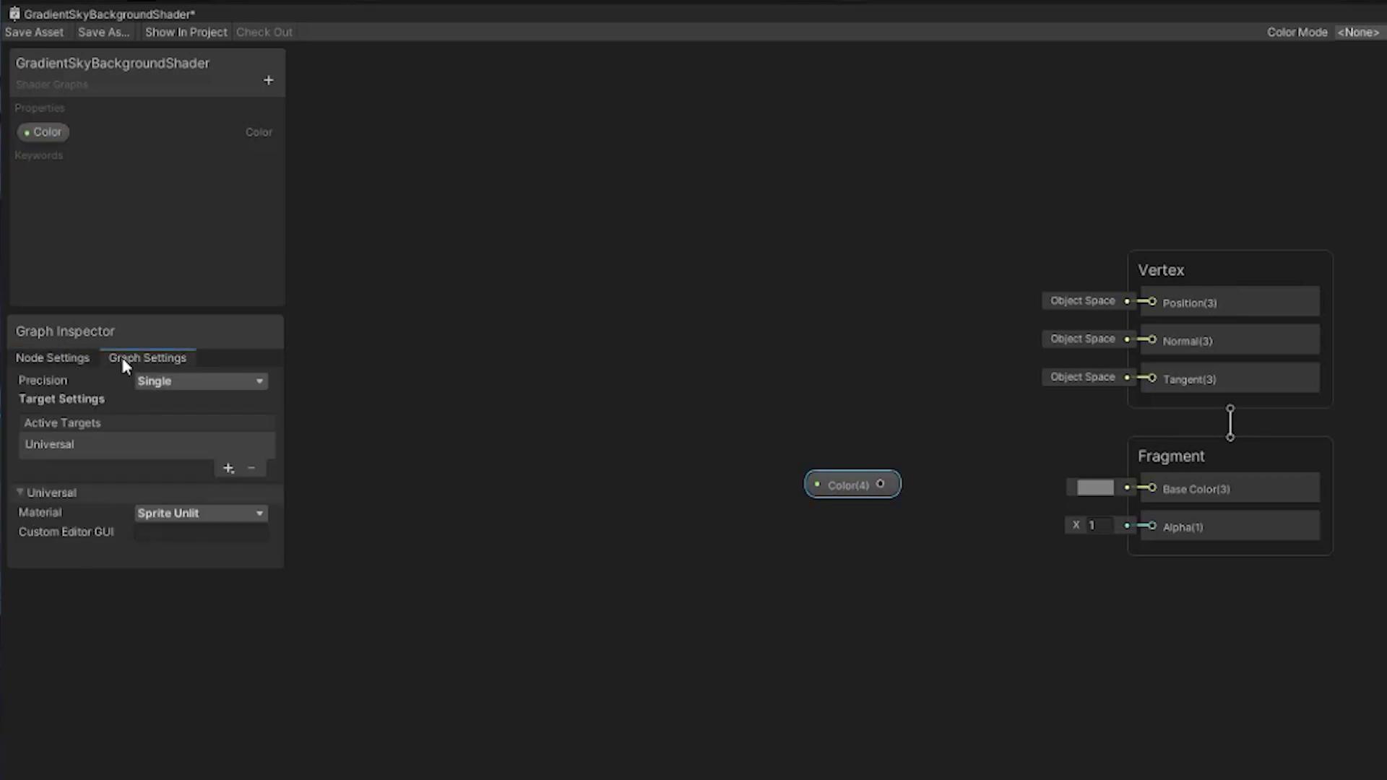
click(55, 355)
click(216, 454)
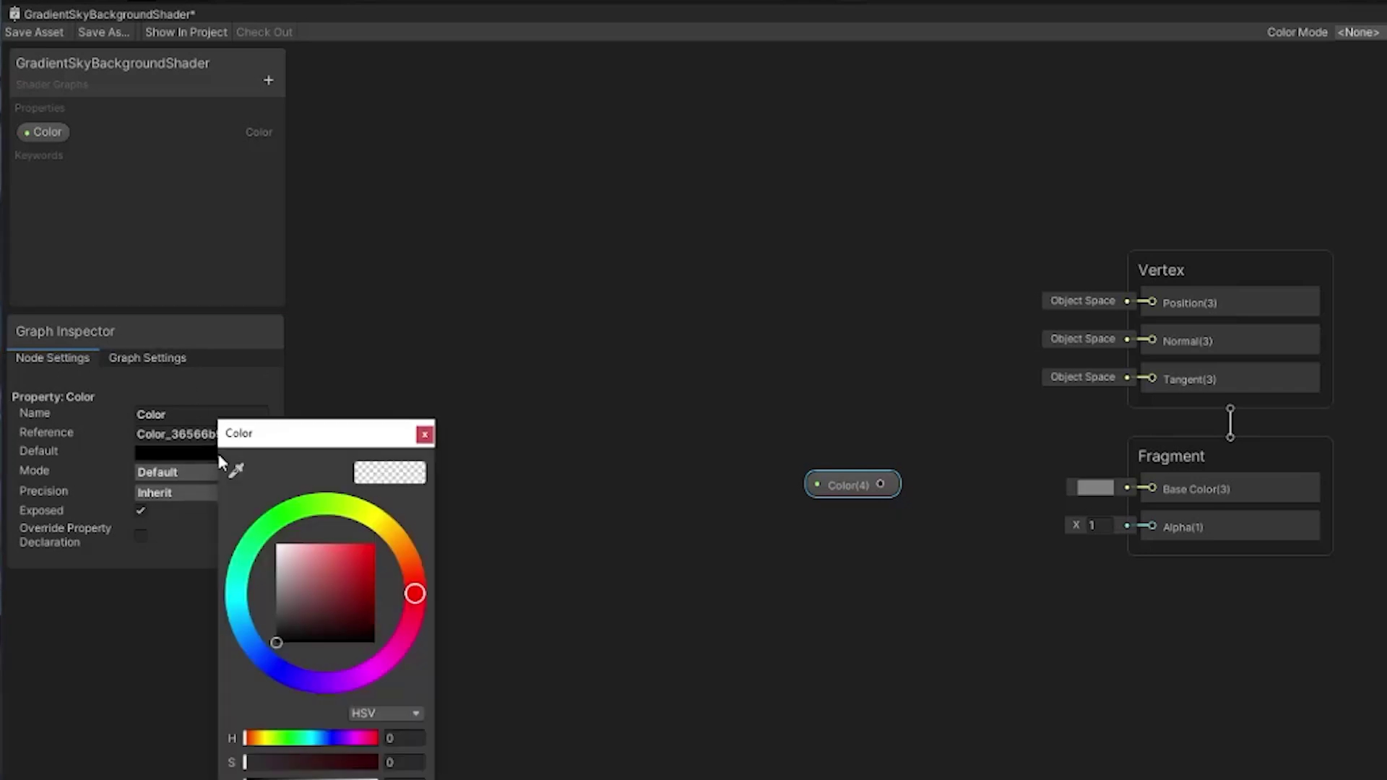
drag(317, 589, 390, 540)
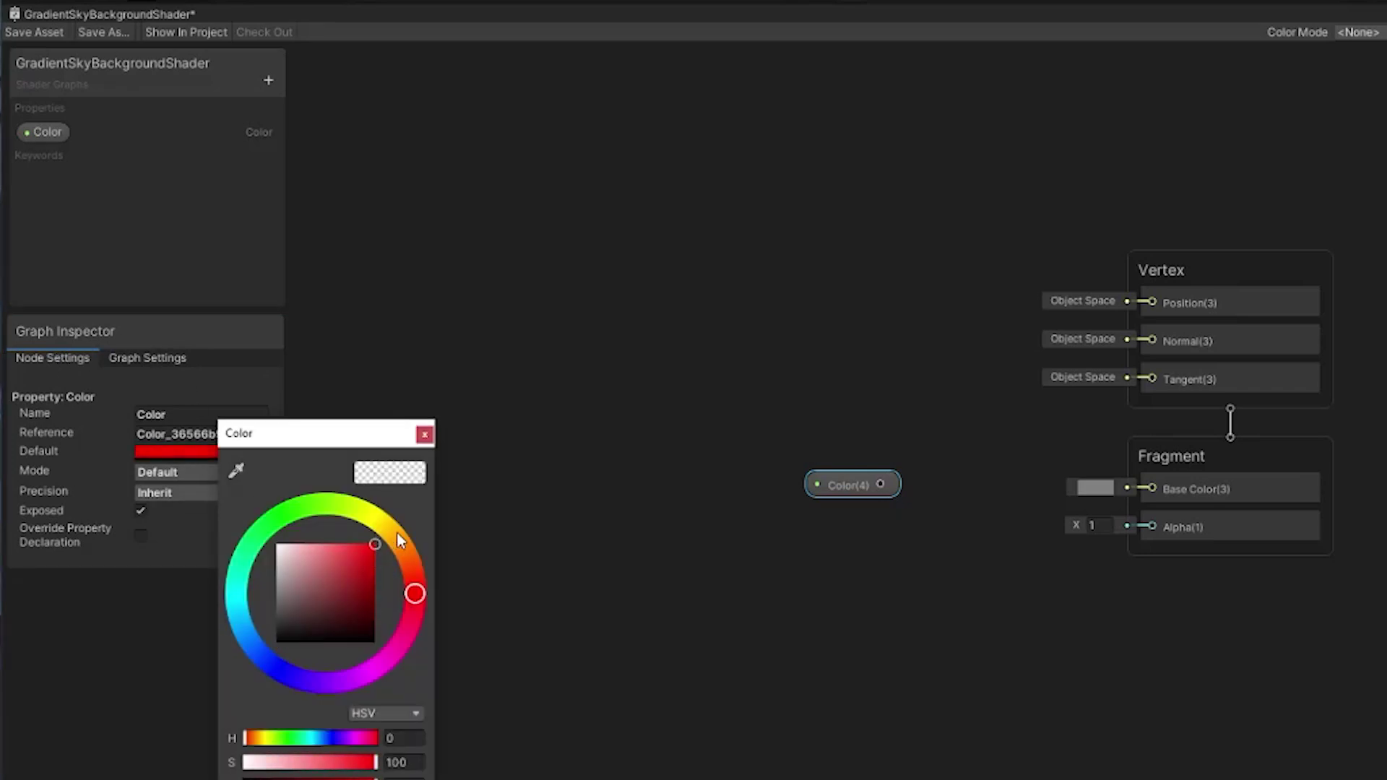
click(425, 434)
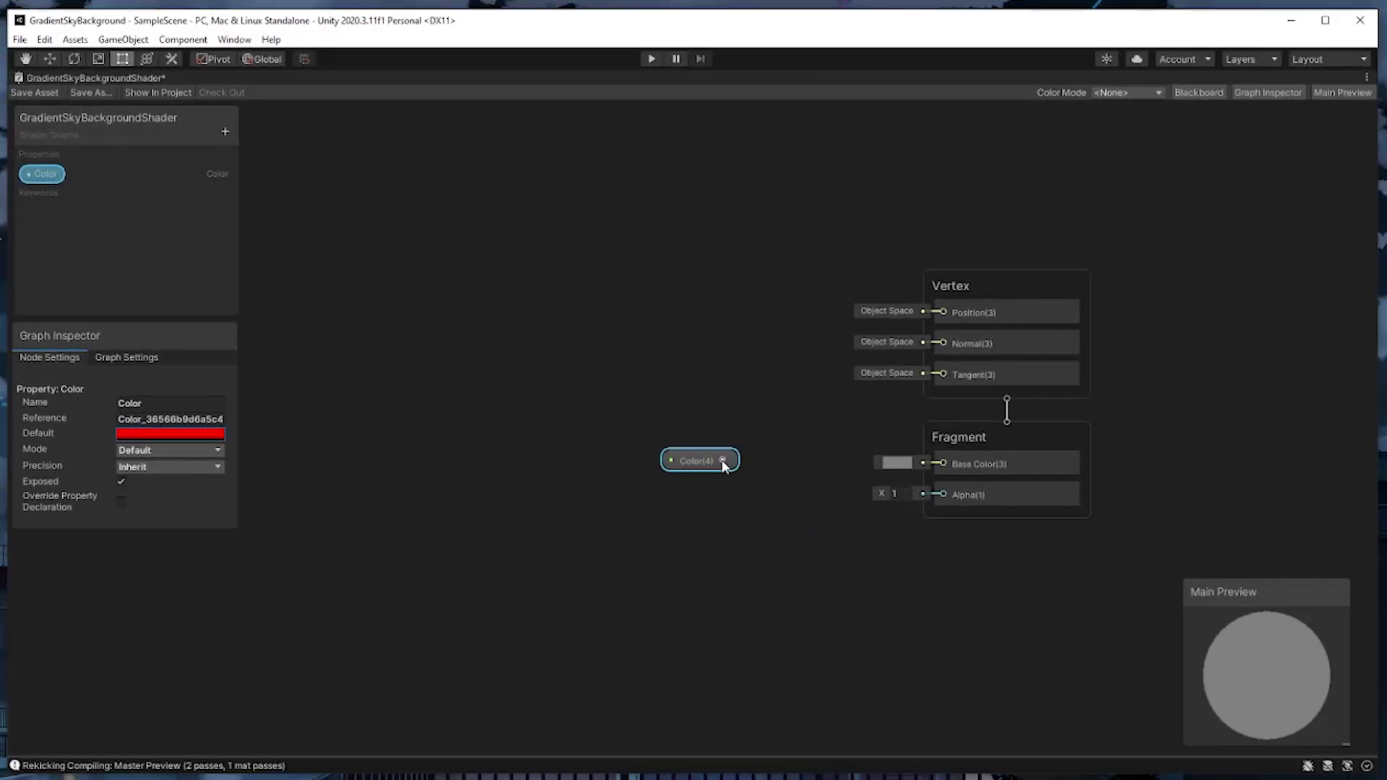
drag(723, 462, 944, 468)
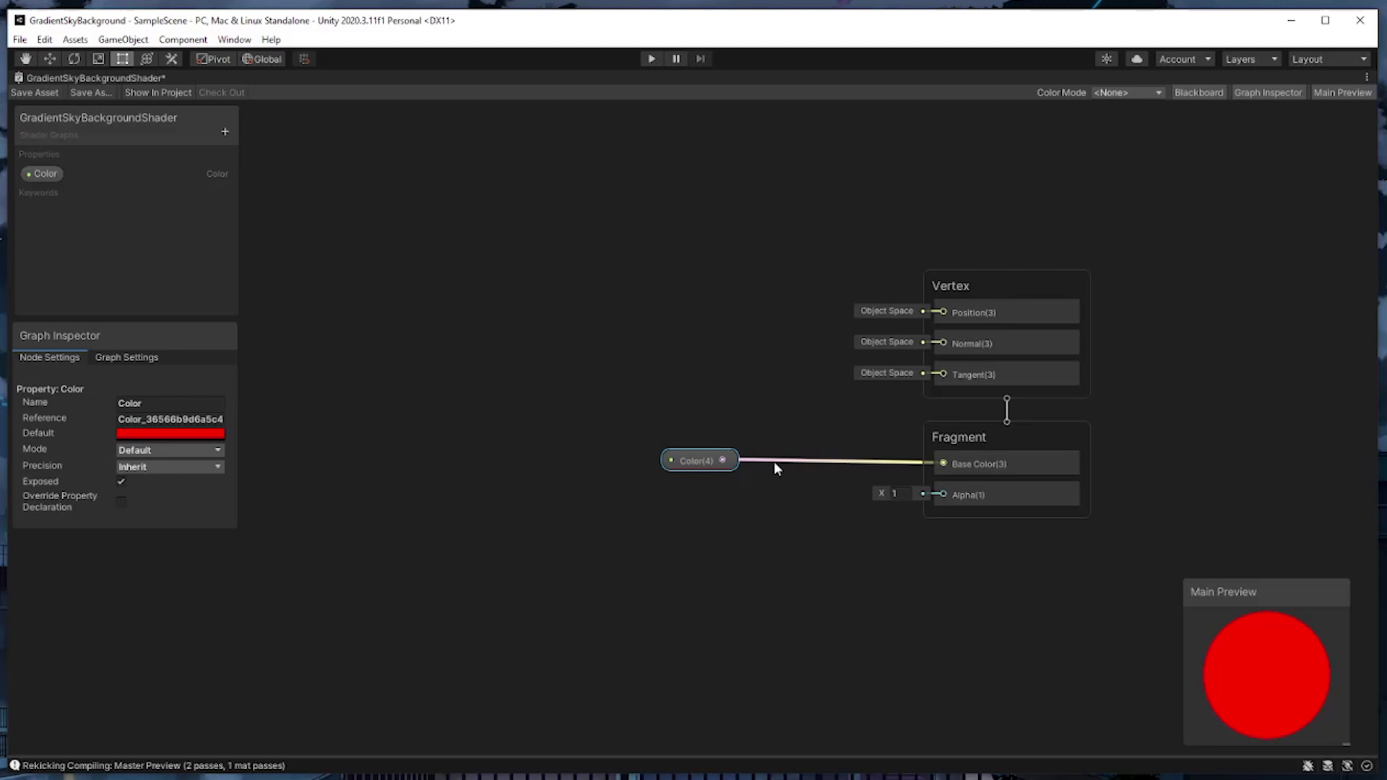
- Delete the Color node from the graph and the Color property from the Blackboard
right_click(691, 459)
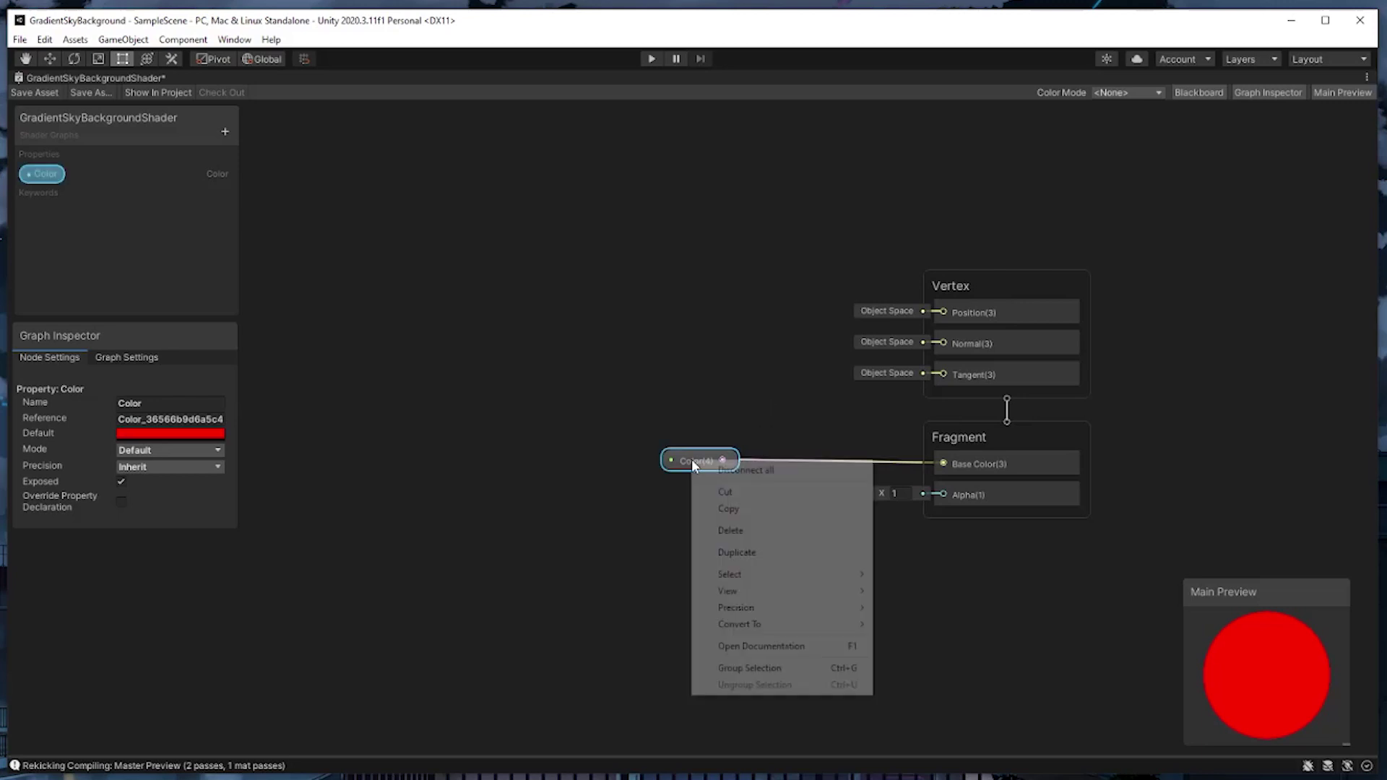
click(748, 533)
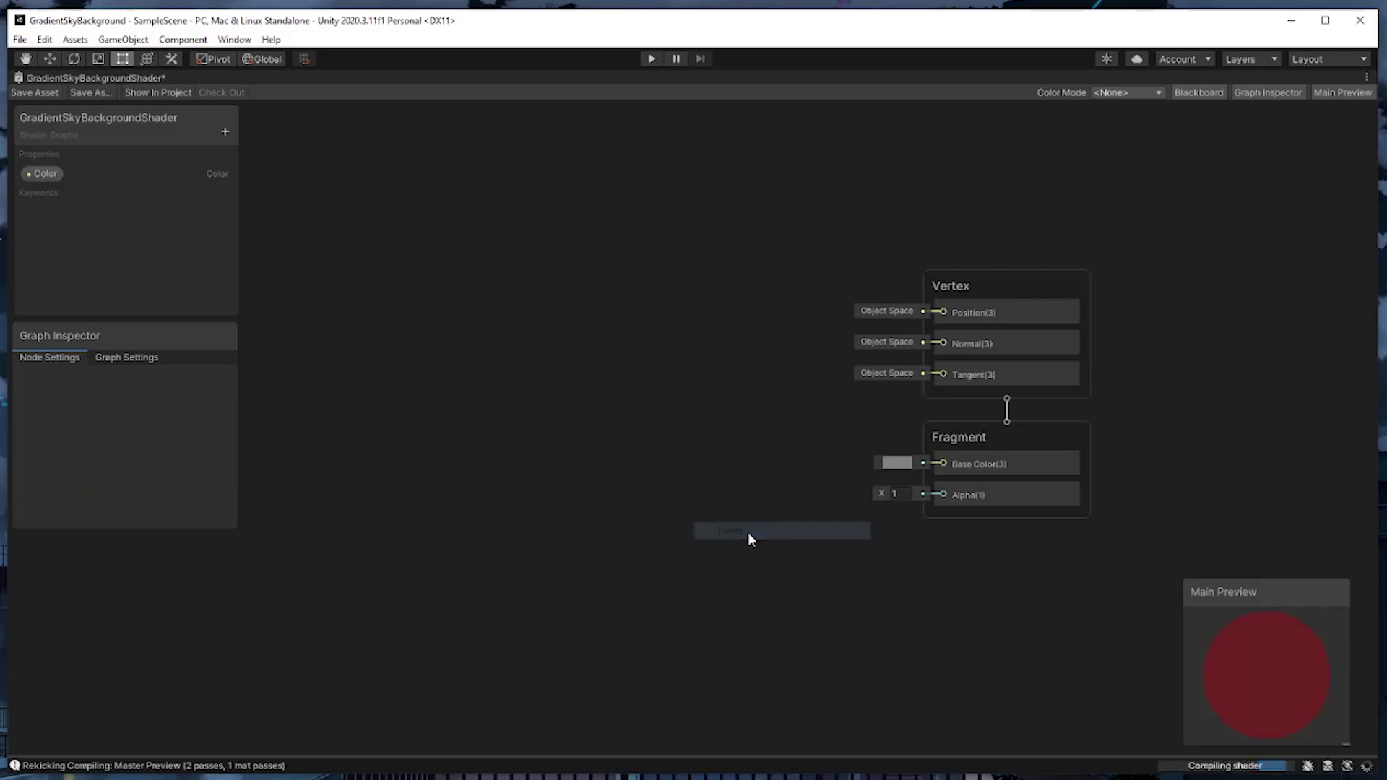
right_click(60, 174)
click(107, 208)
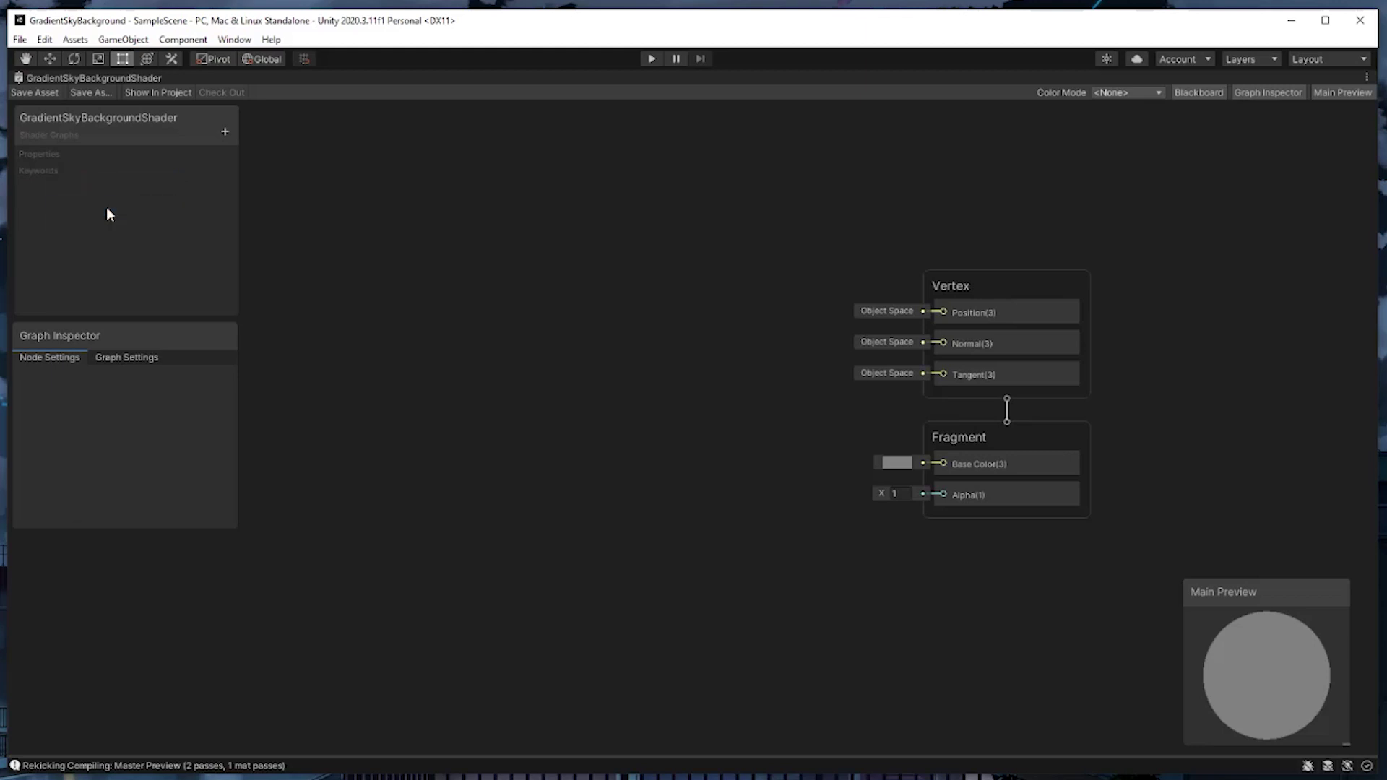
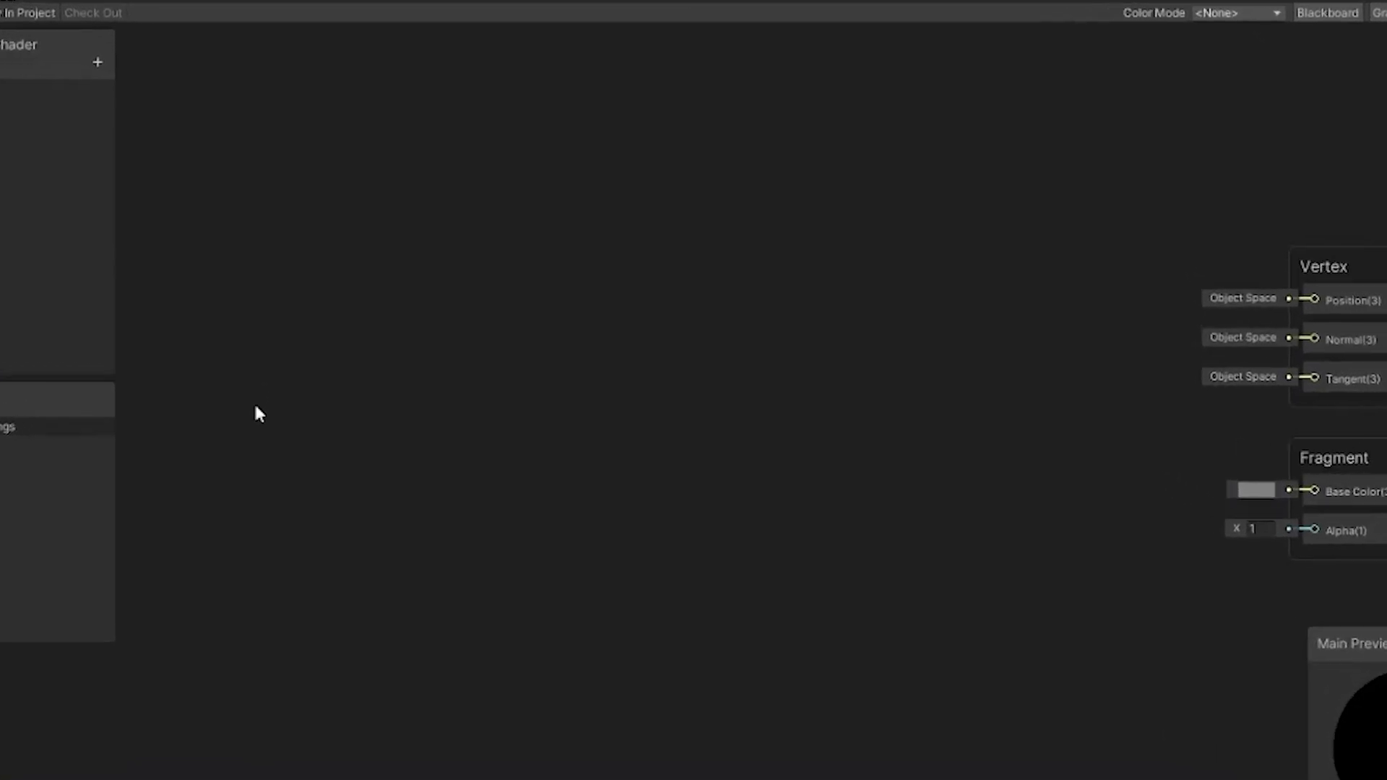
- Add a Position node at the start of the graph and set its Space to Object
key(space)
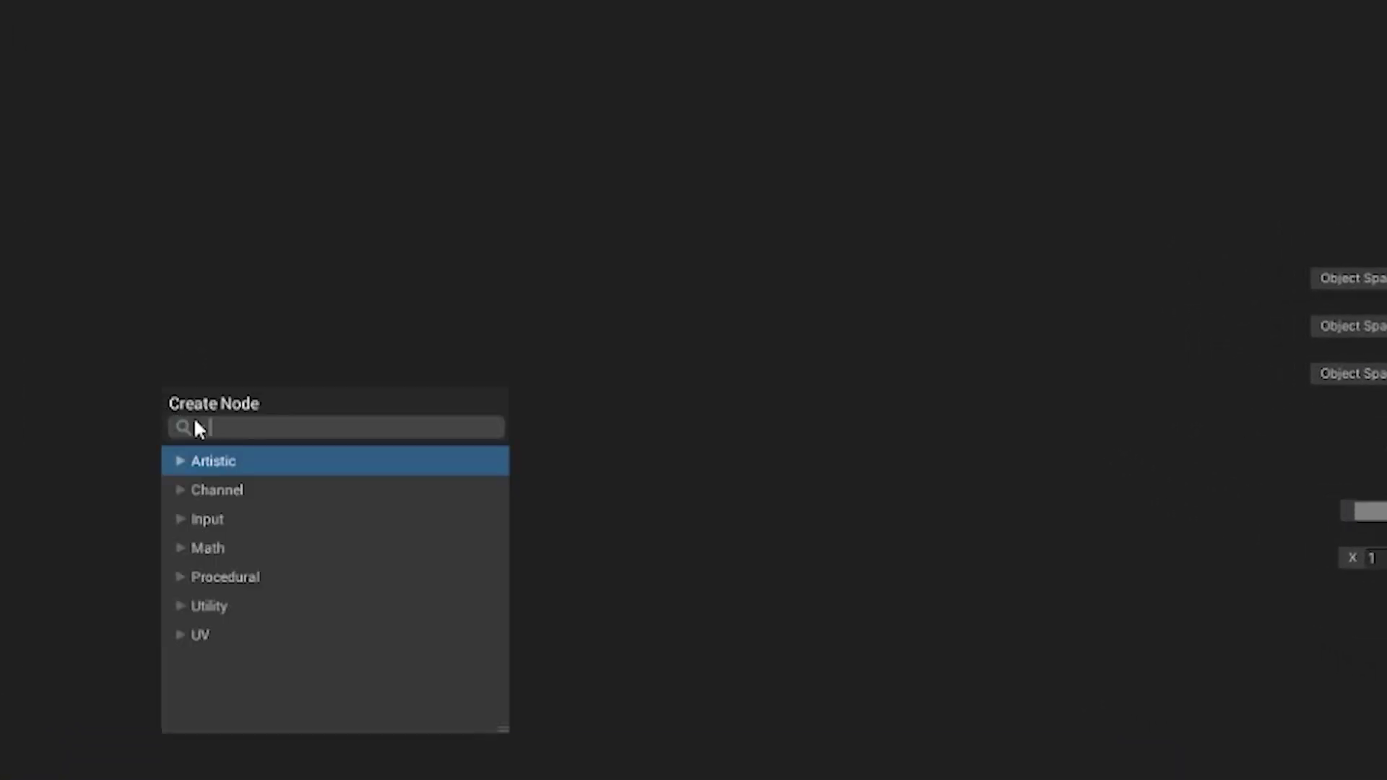
text(position)
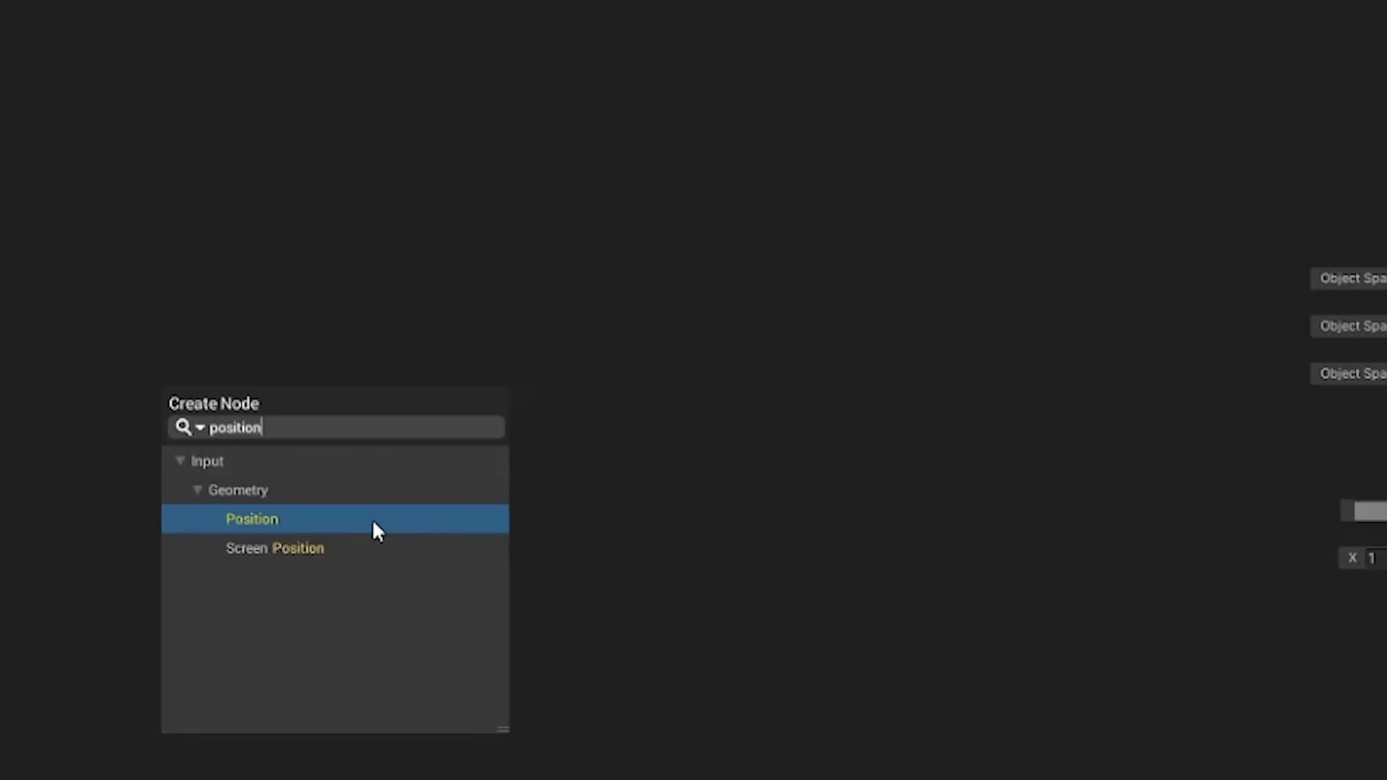
click(334, 517)
drag(291, 457, 203, 288)
click(287, 371)
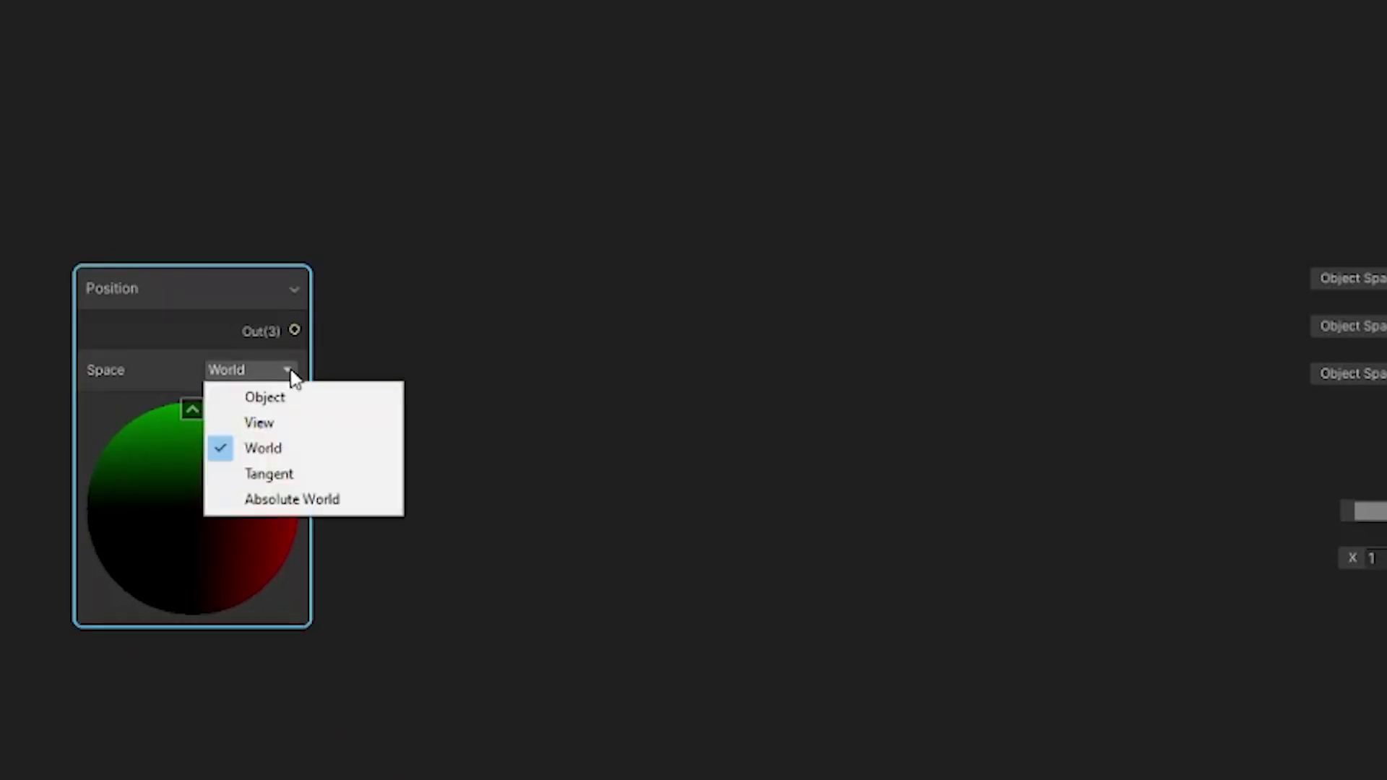
click(340, 398)
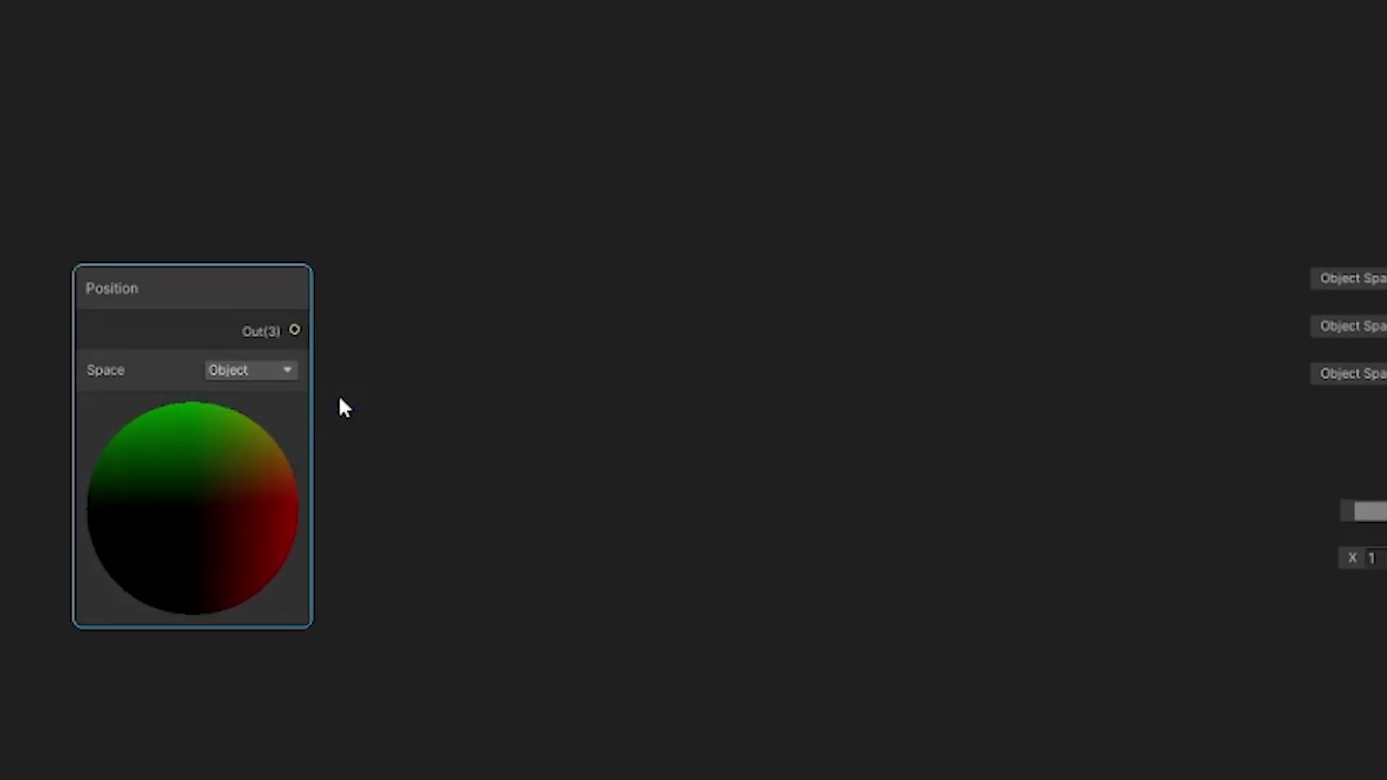
click(582, 457)
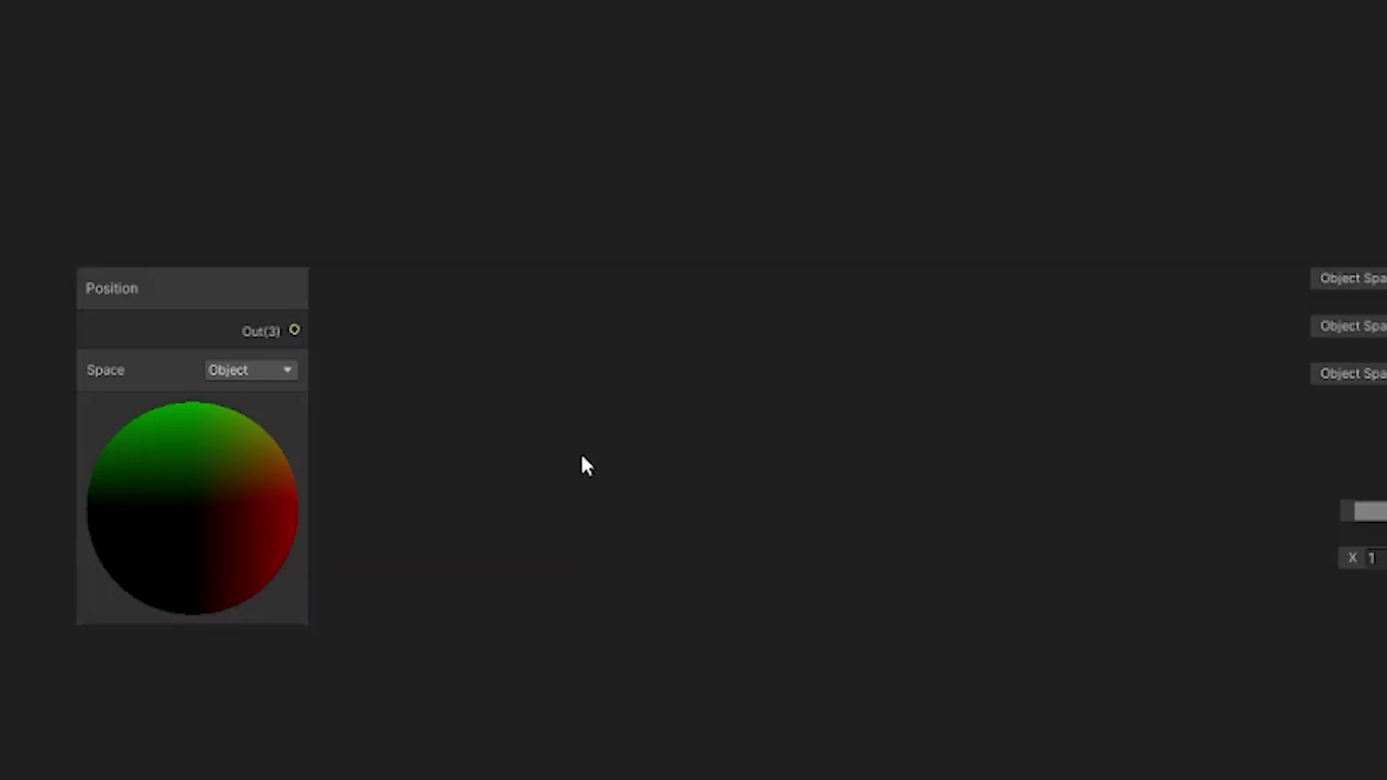
- Add a Split node beside the Position node and connect the Position output to its In port
key(space)
text(split)
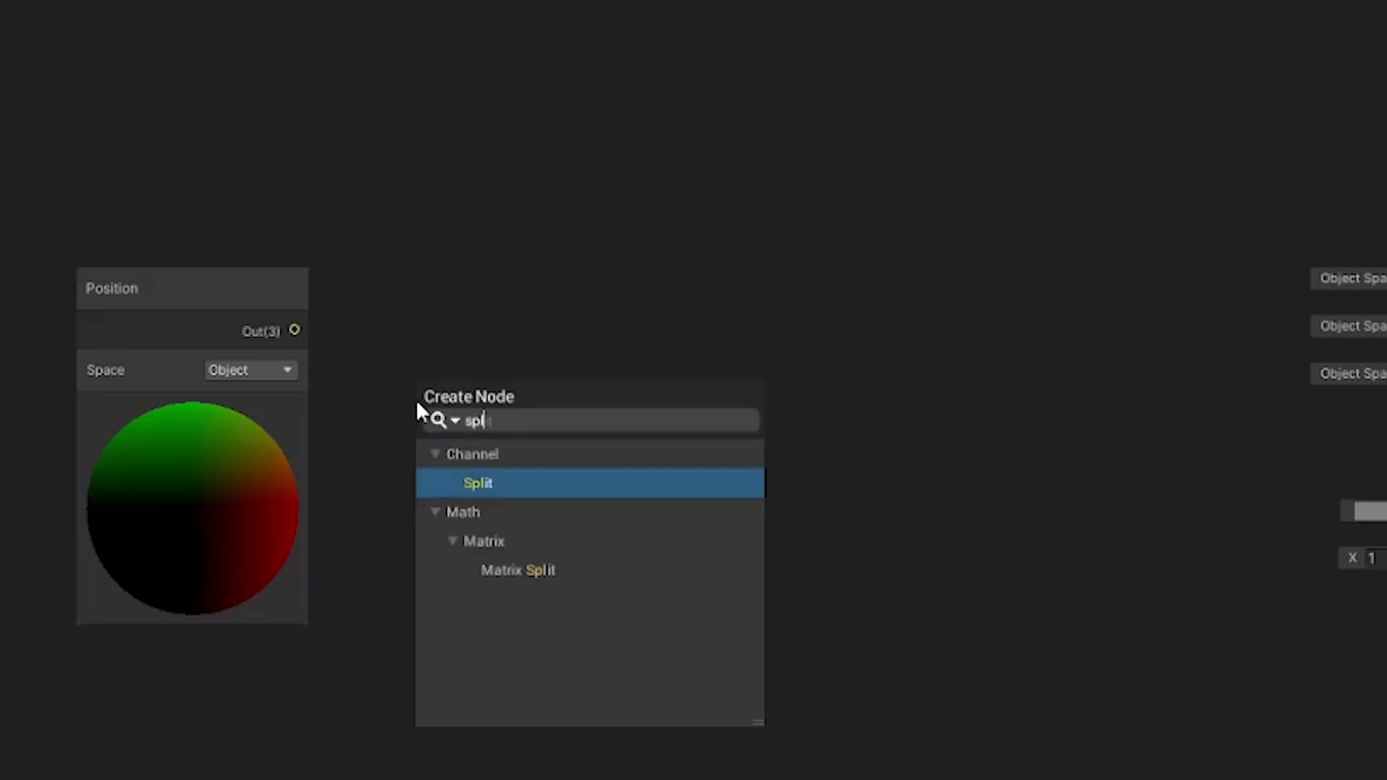
click(547, 483)
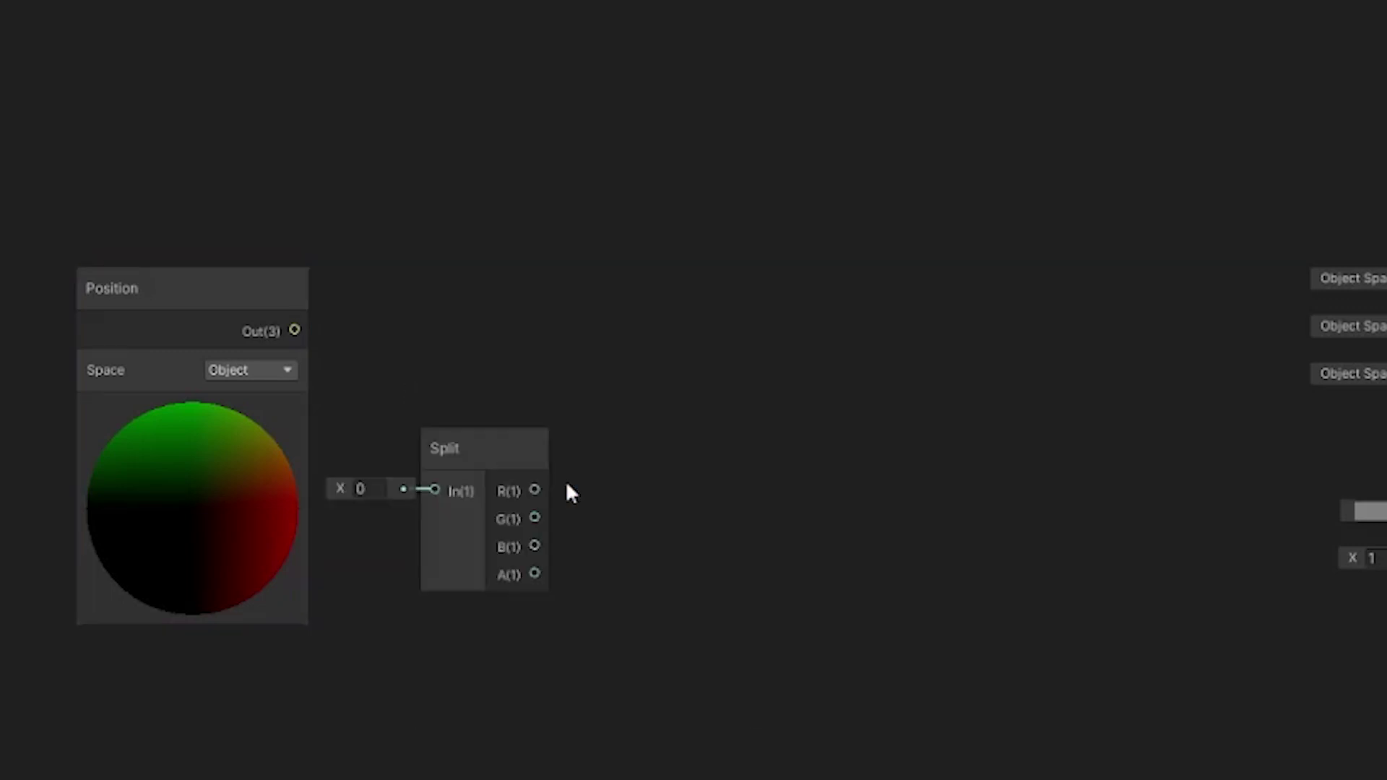
drag(495, 454, 509, 316)
drag(294, 330, 447, 339)
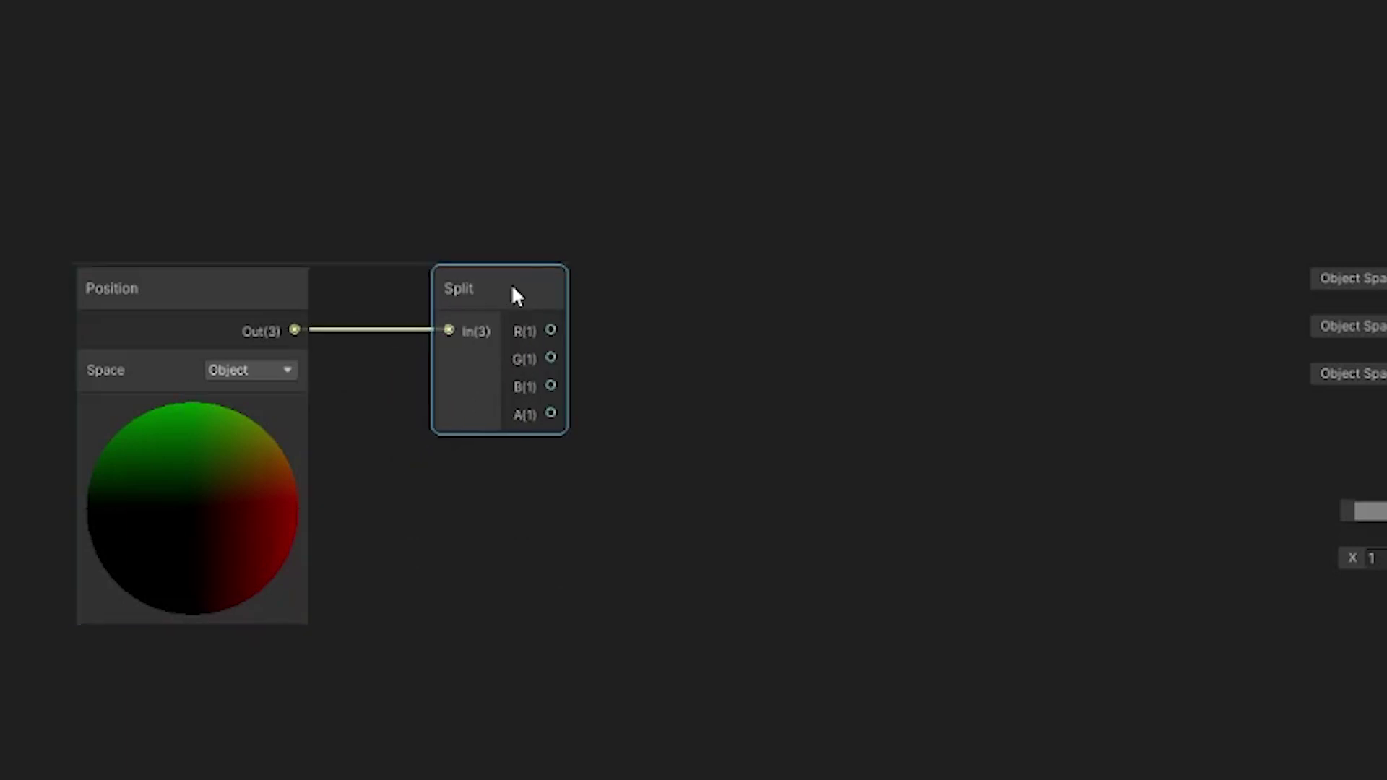
- Add a Subtract node and place it beside the Split node, level with it
key(space)
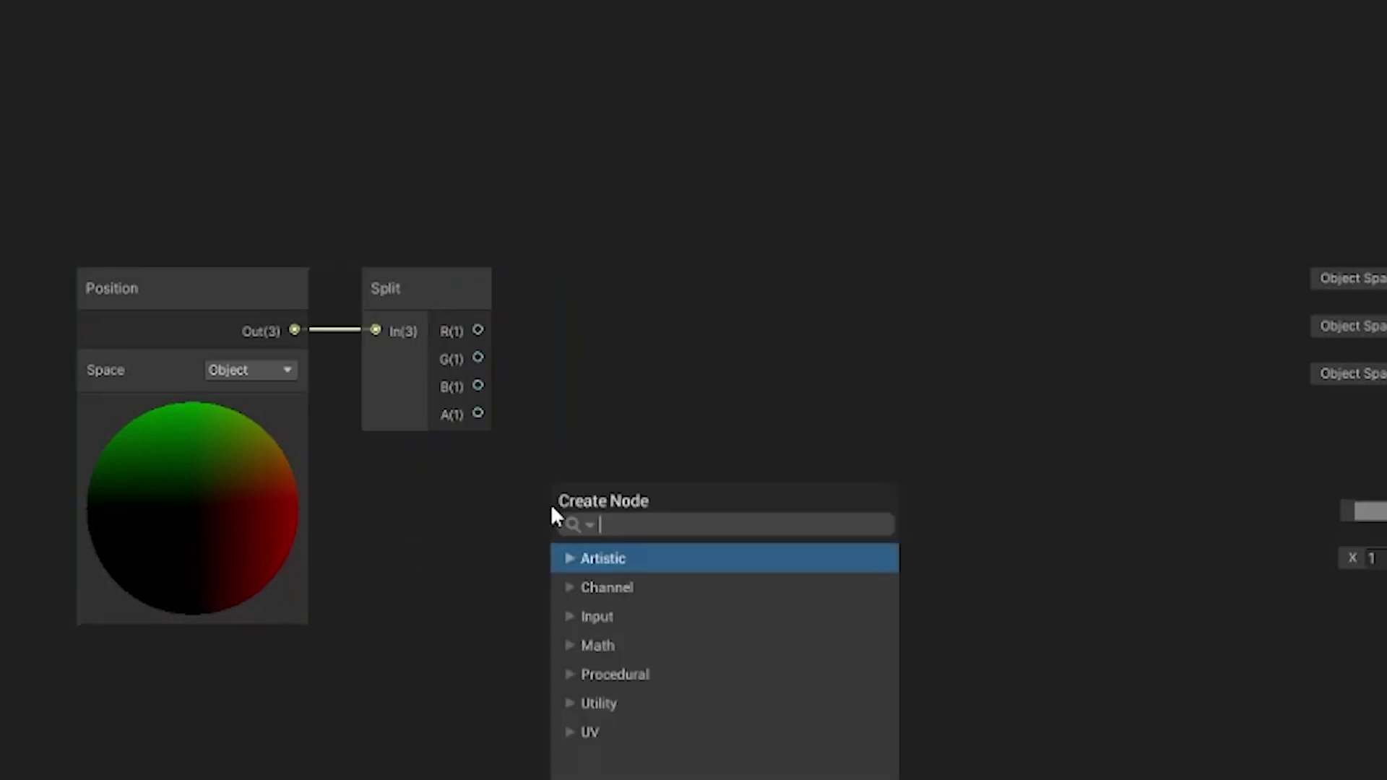
text(subtract)
click(730, 615)
drag(686, 551, 762, 291)
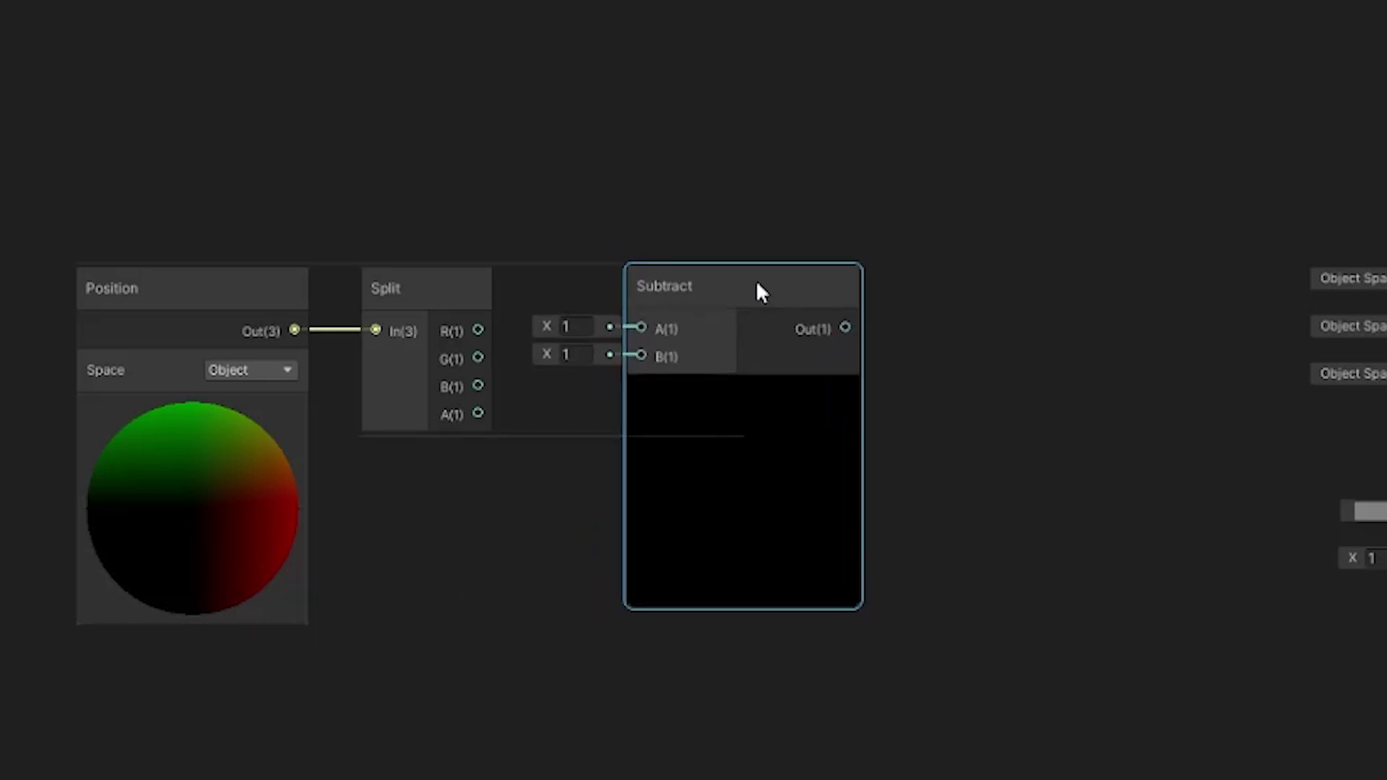
- Connect the Split node's R output to the Subtract node's A input and set B to 0
click(471, 296)
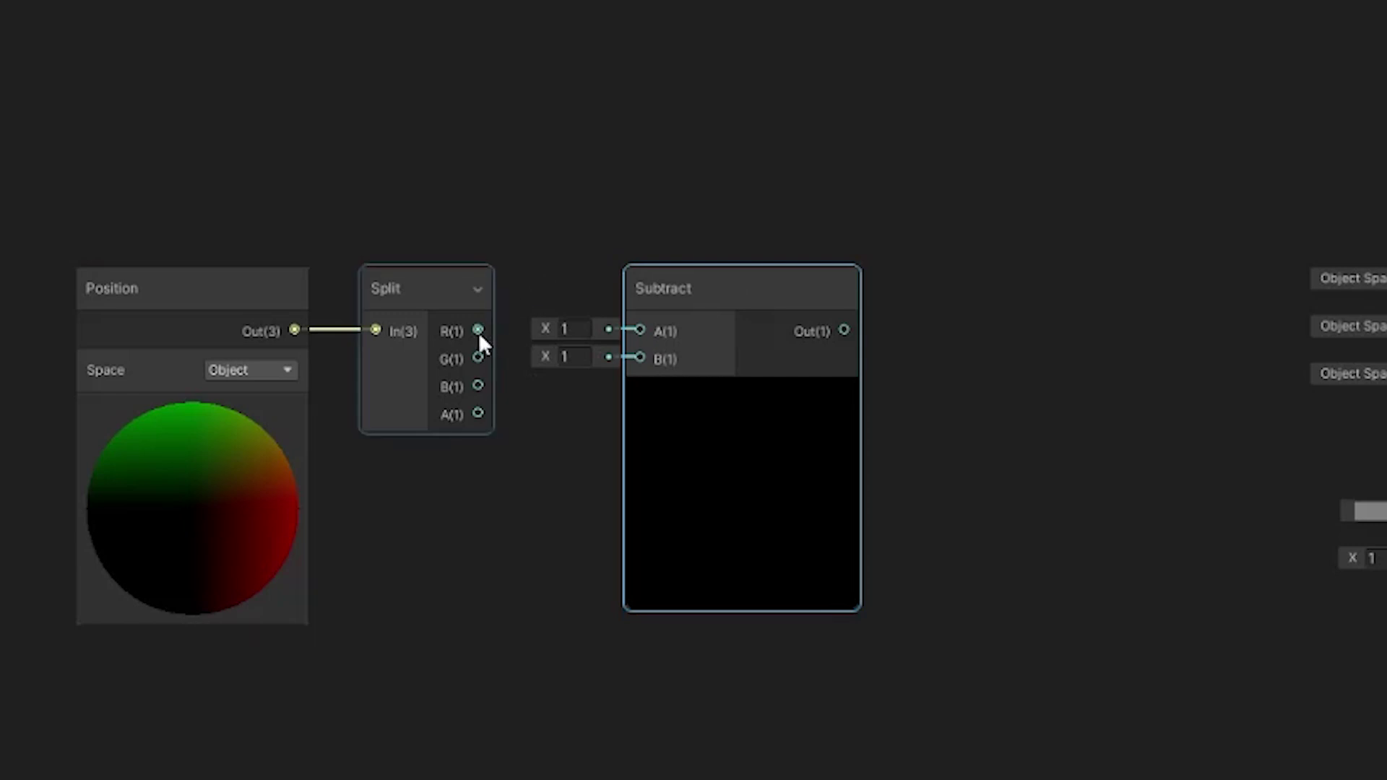
drag(478, 329, 638, 331)
click(576, 356)
text(0)
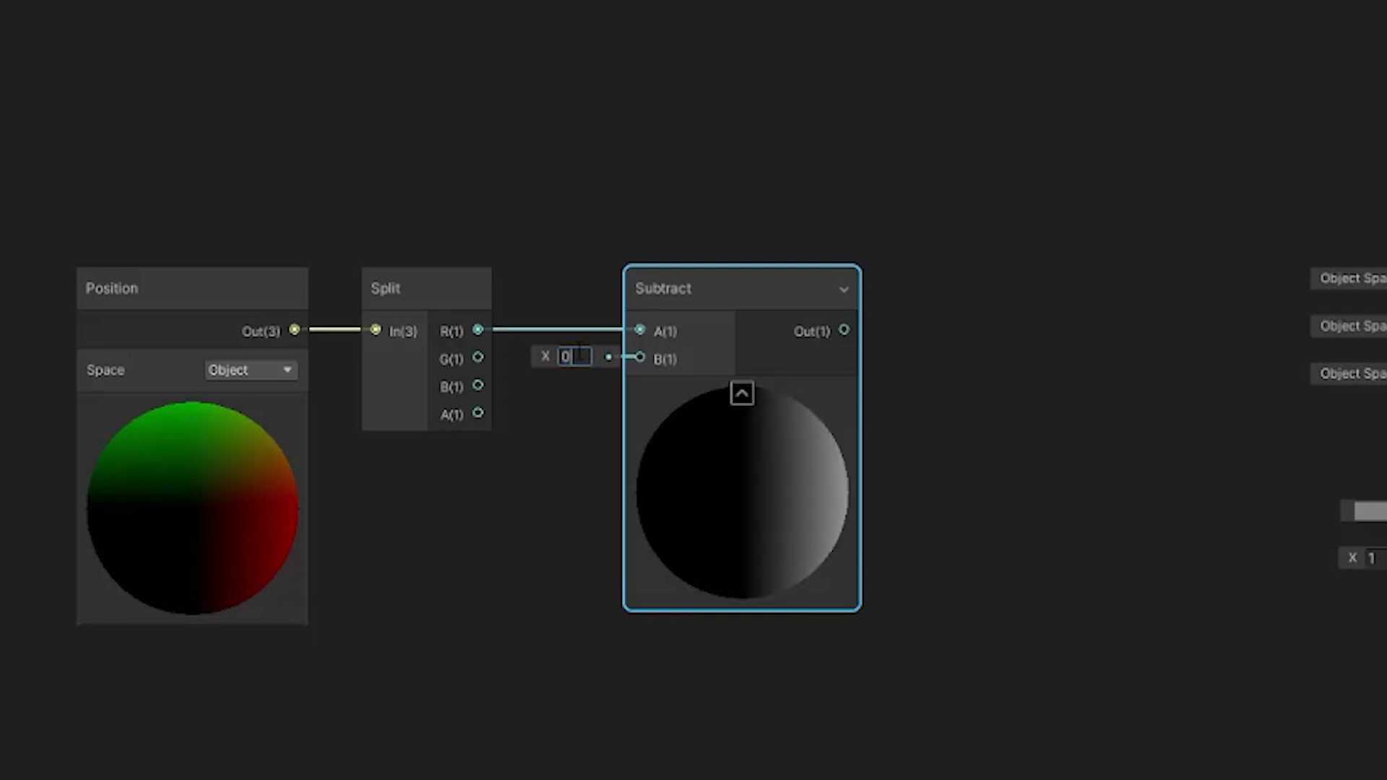
click(597, 455)
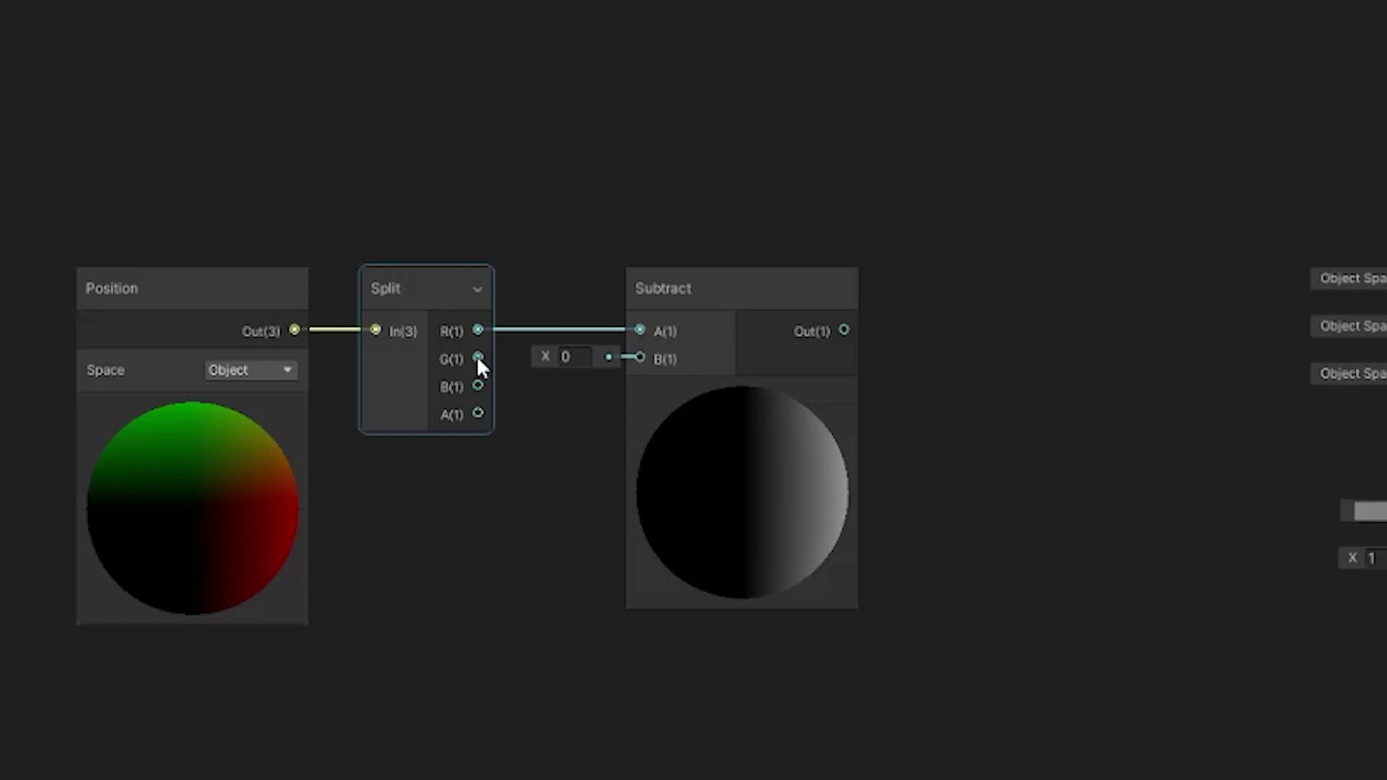
- Replace the R connection into Subtract's A input with the Split node's G output and lower the Subtract node so the link runs straight
right_click(522, 330)
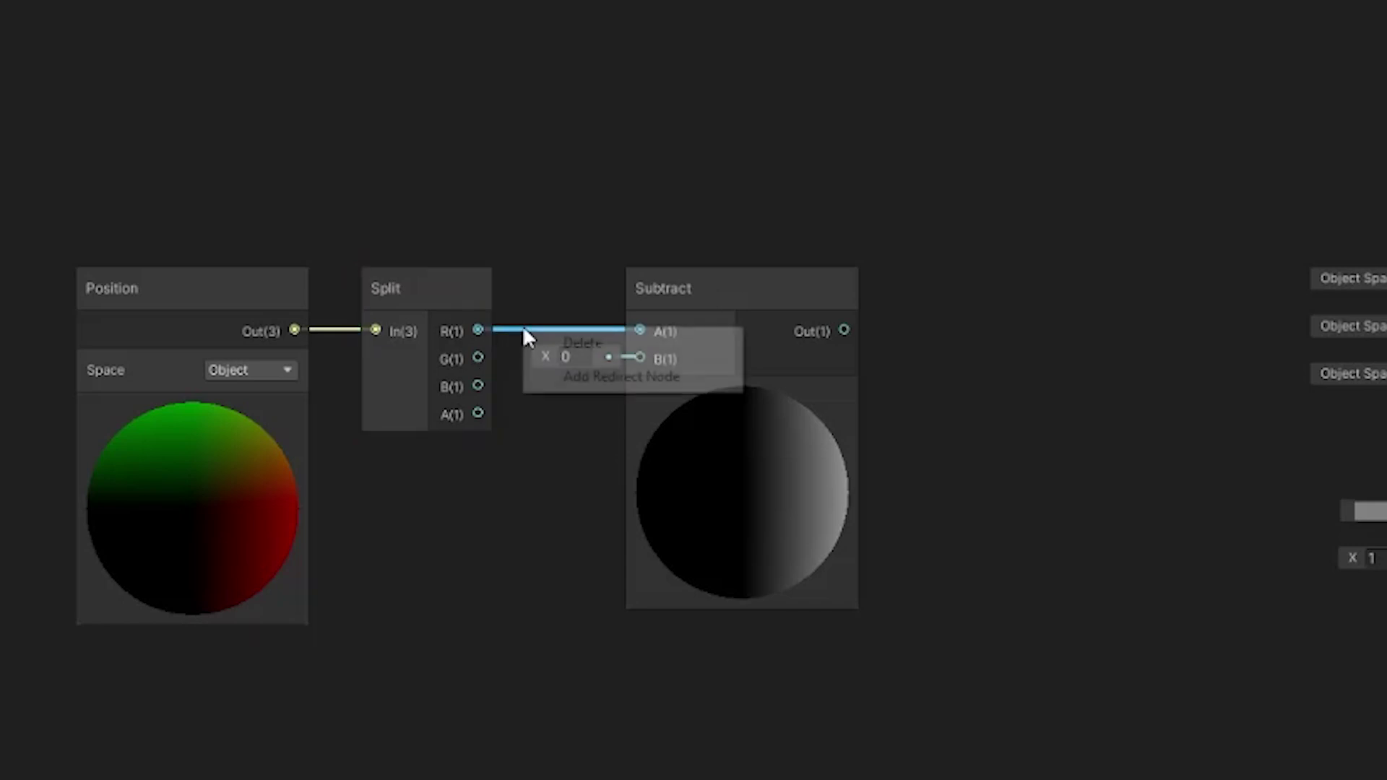
click(612, 351)
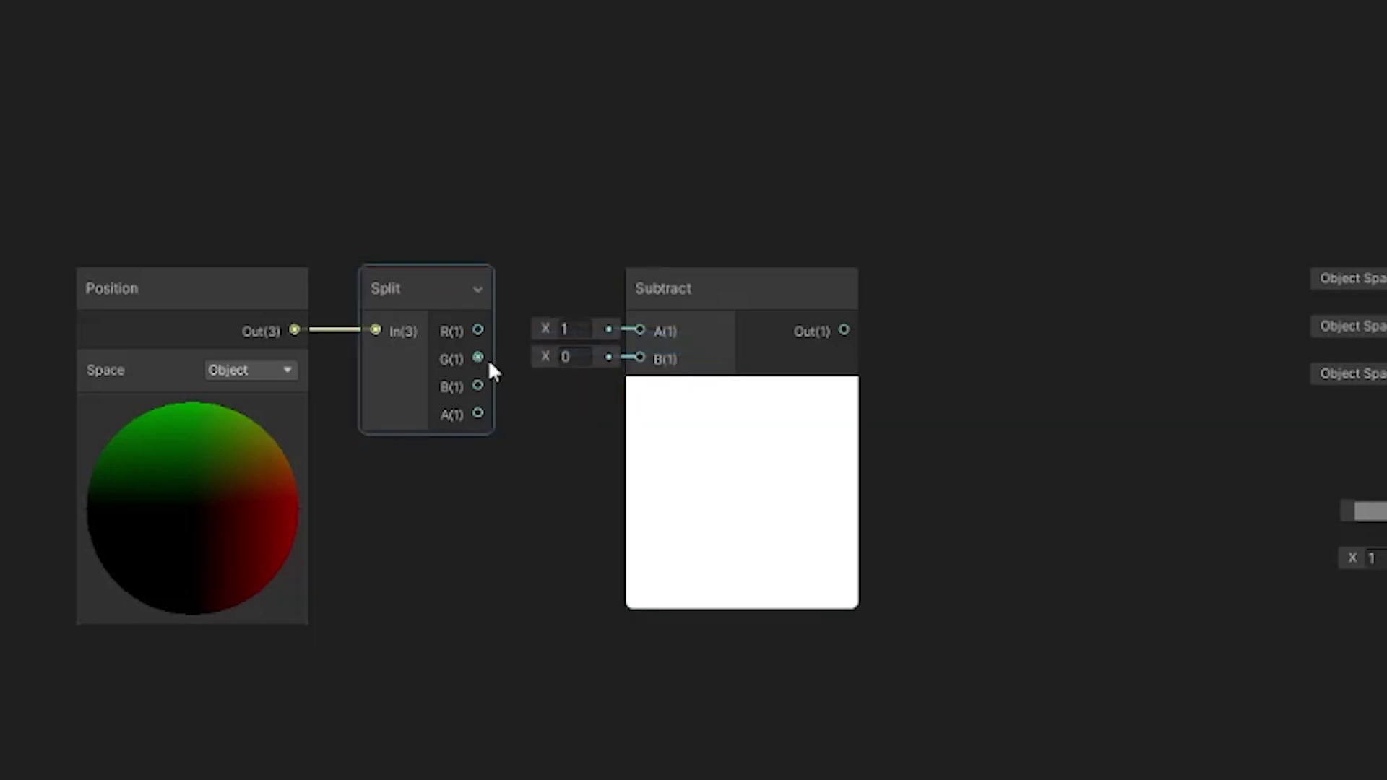
drag(478, 357, 646, 334)
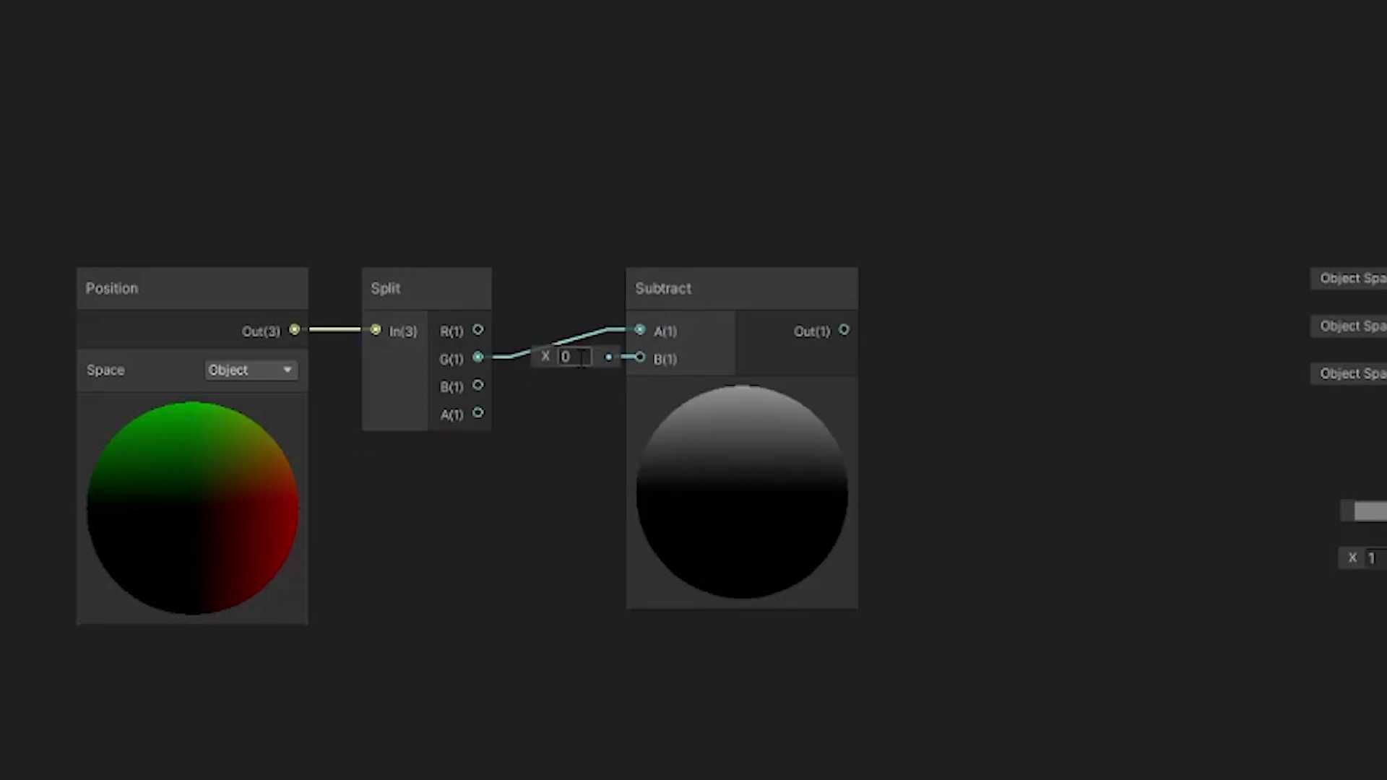
drag(722, 291, 709, 324)
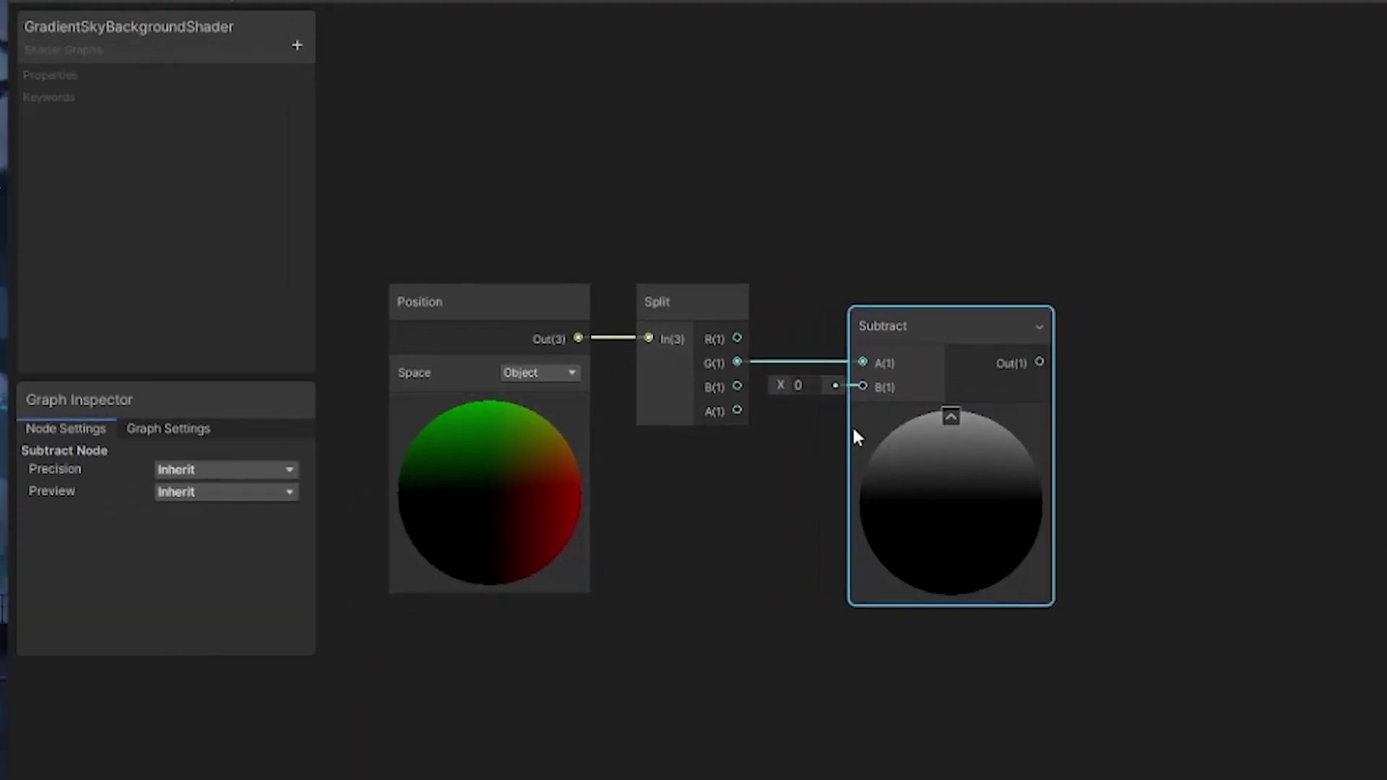
click(814, 385)
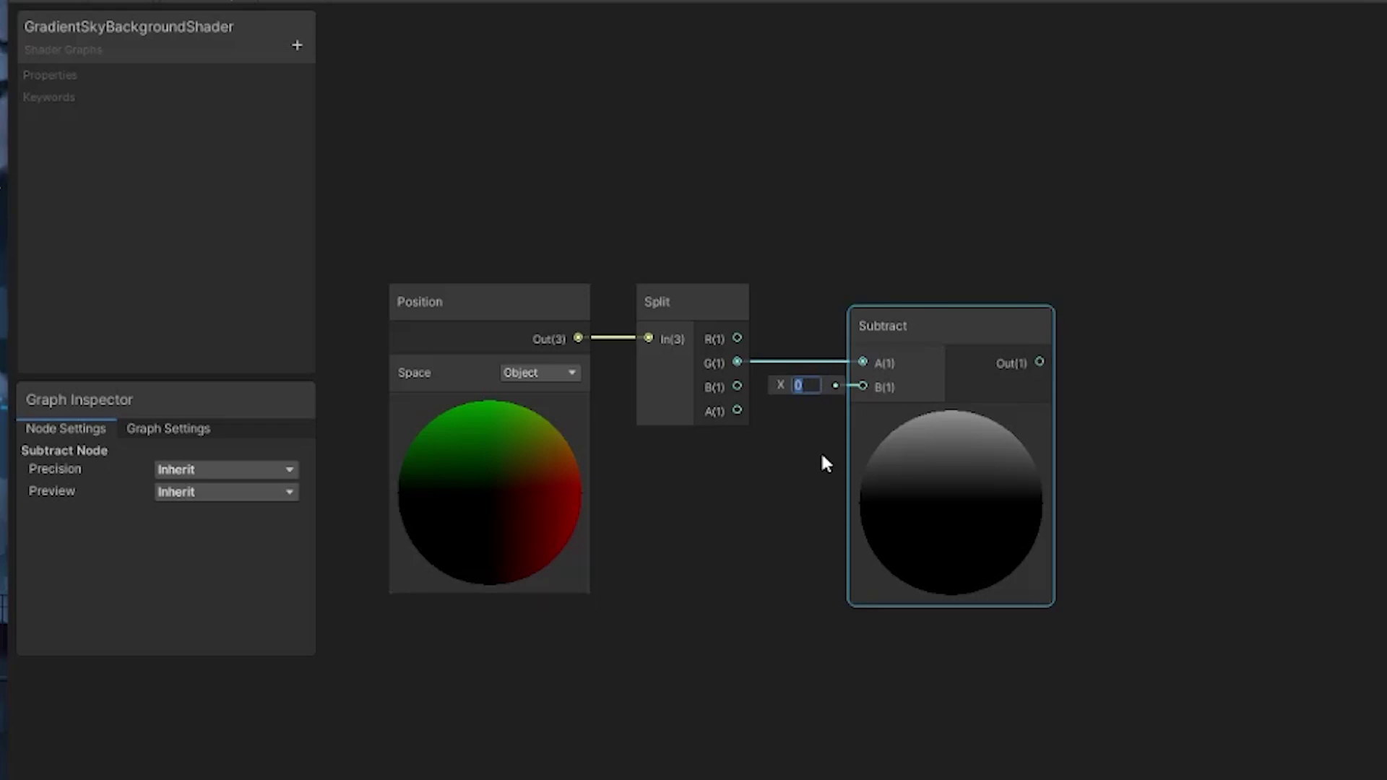
click(802, 419)
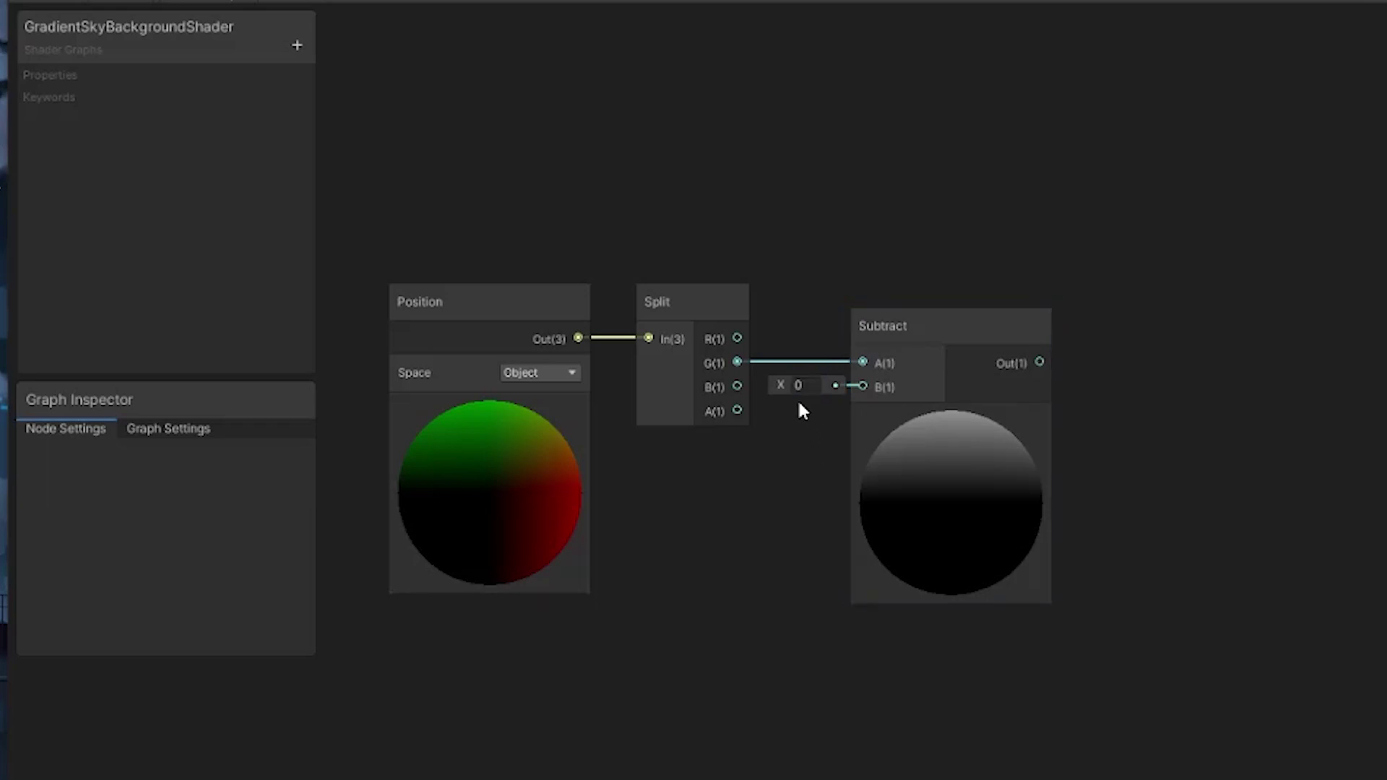
- Add a Float property named Origin to the Blackboard and connect its node to the Subtract node's B input
click(296, 47)
click(391, 58)
text(Origin)
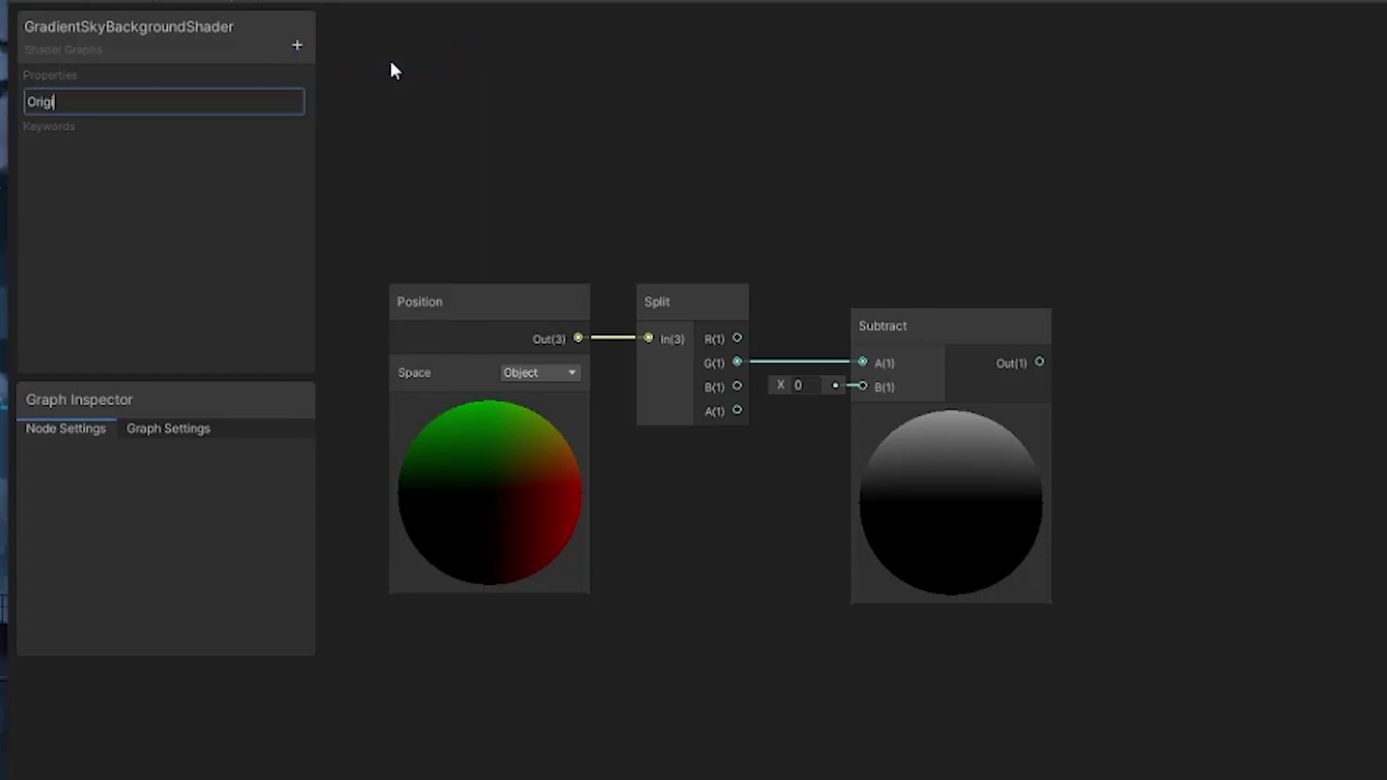
key(Return)
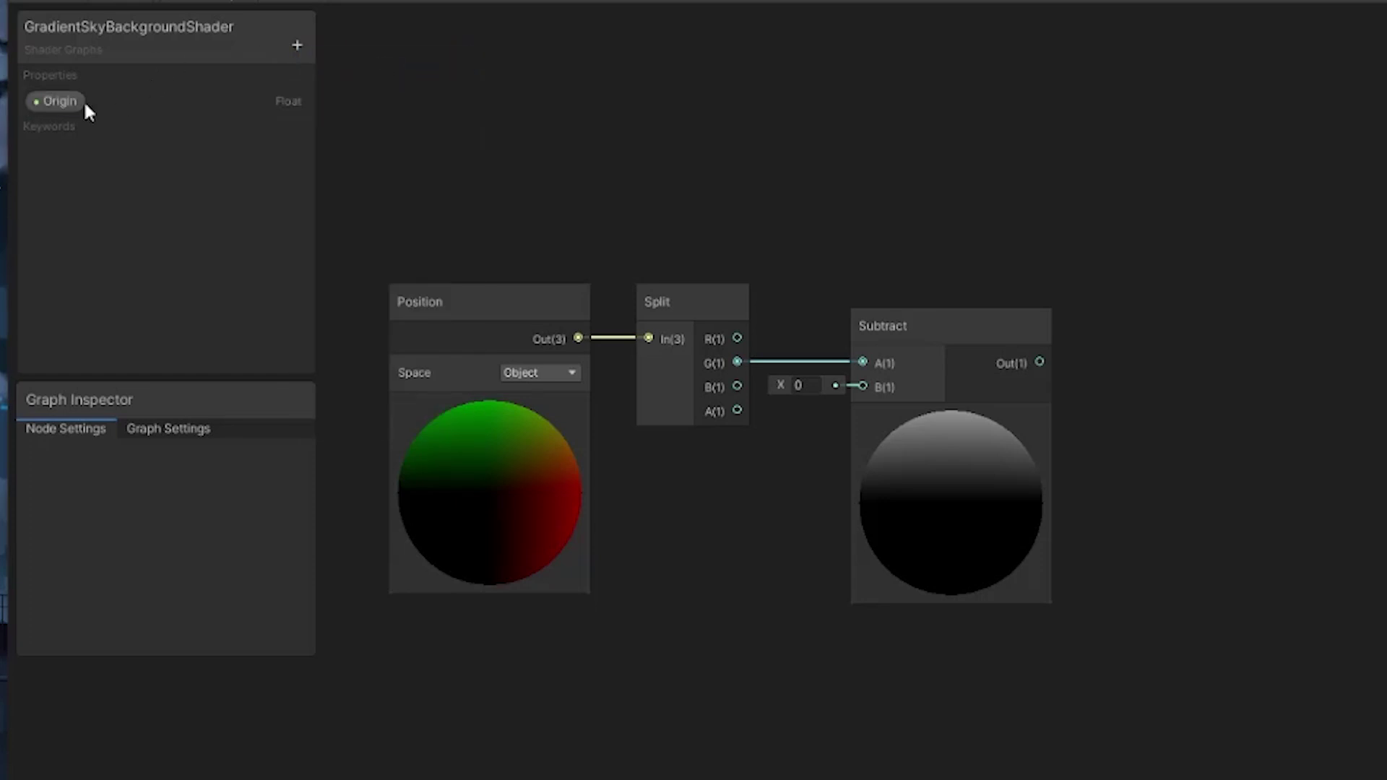
click(46, 101)
drag(46, 101, 862, 386)
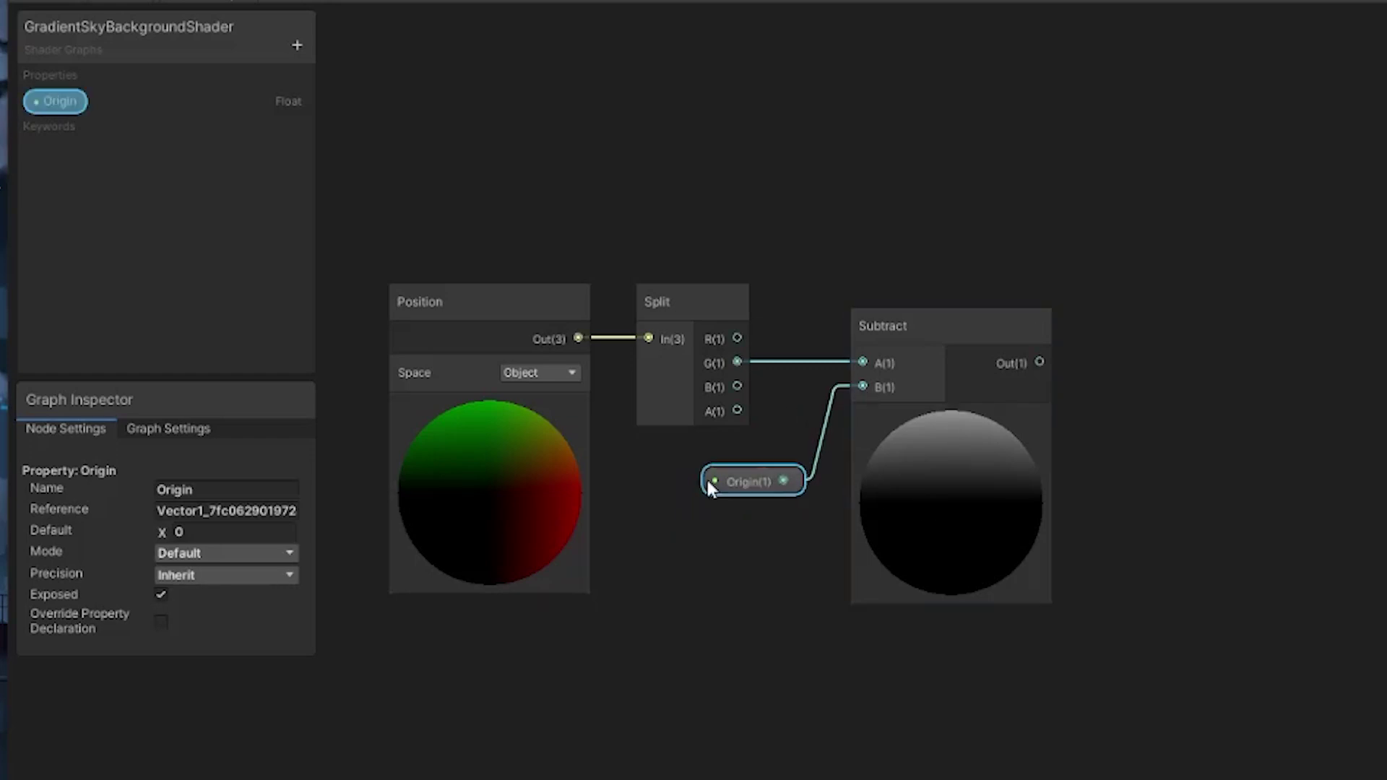
- Try 0.5, 0.2, -0.2 and -0.3 as the Origin property's default value and settle on -0.4
click(209, 535)
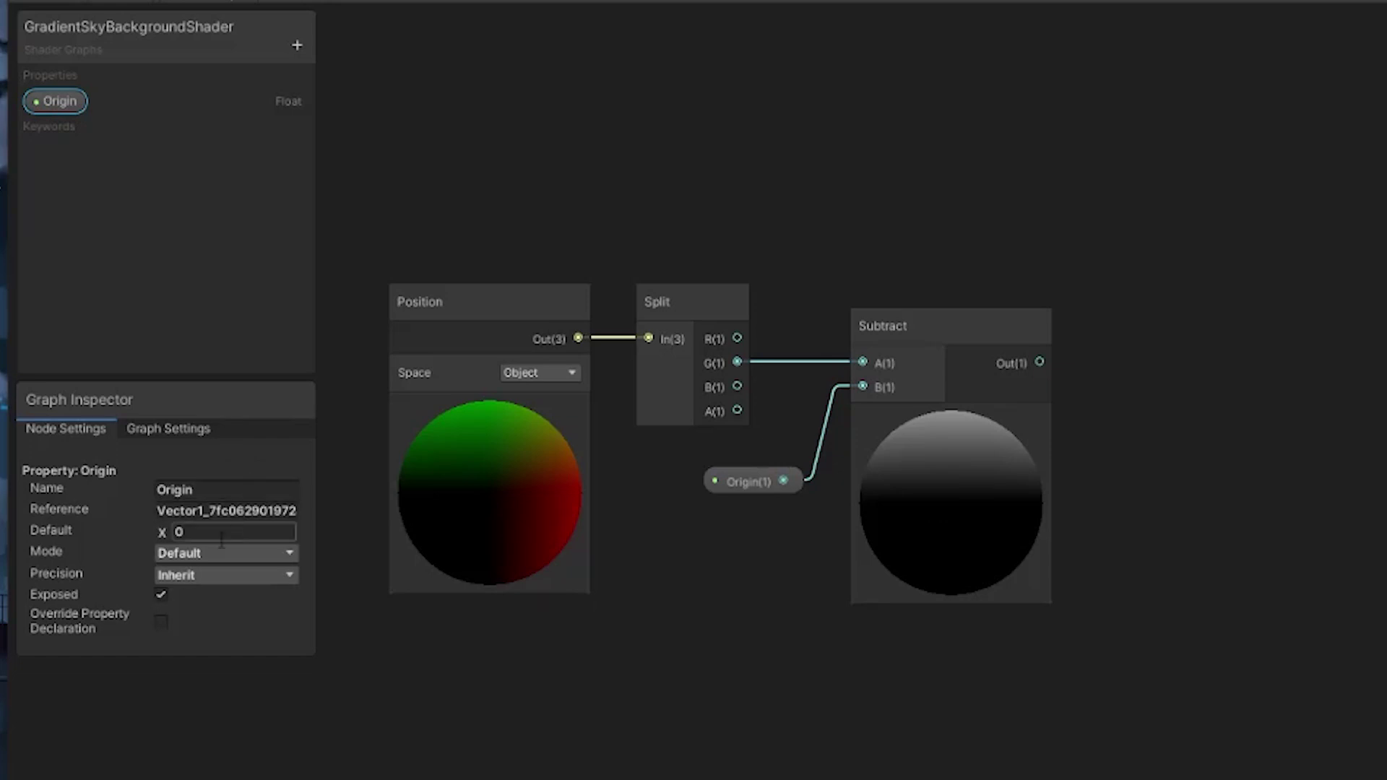
text(0.5)
key(BackSpace)
text(2)
key(BackSpace)
key(BackSpace)
key(BackSpace)
text(-0.2)
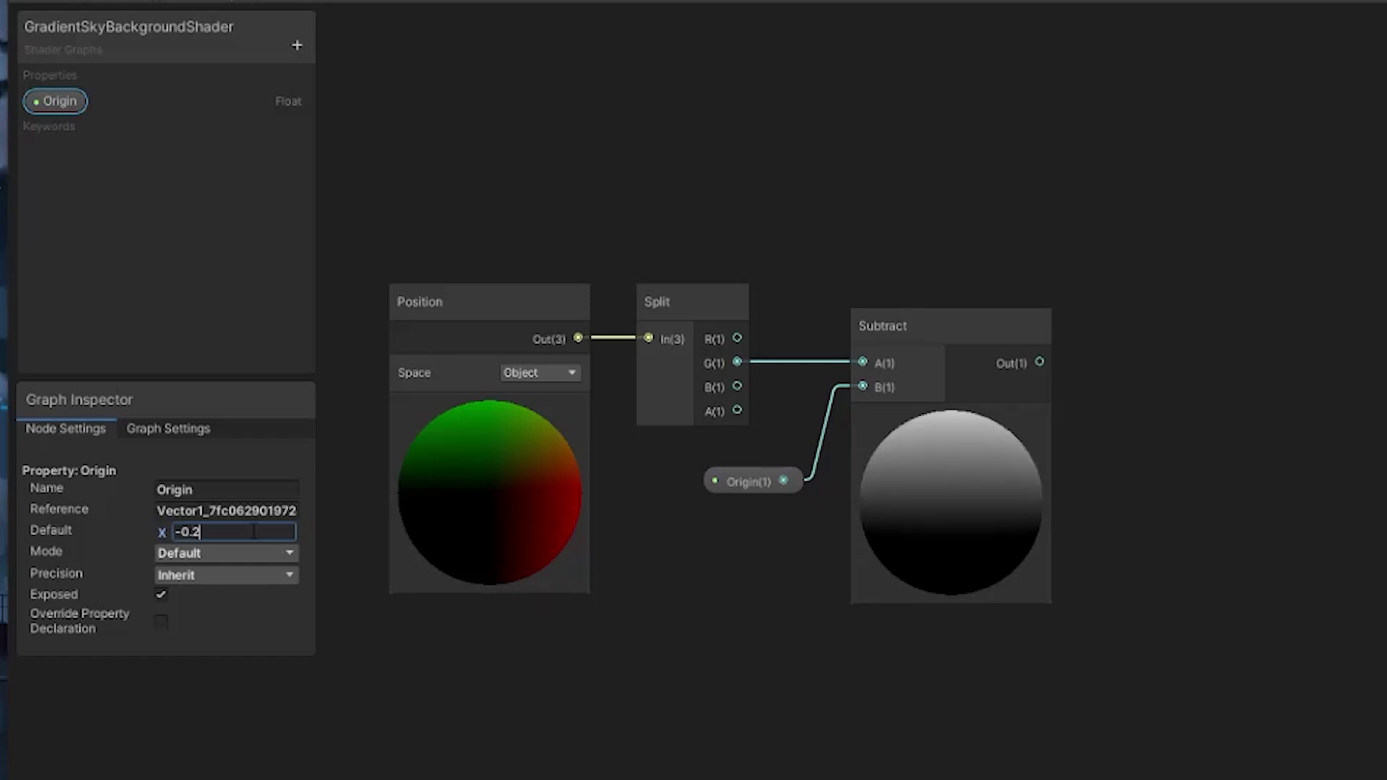
key(BackSpace)
text(3)
key(BackSpace)
text(4)
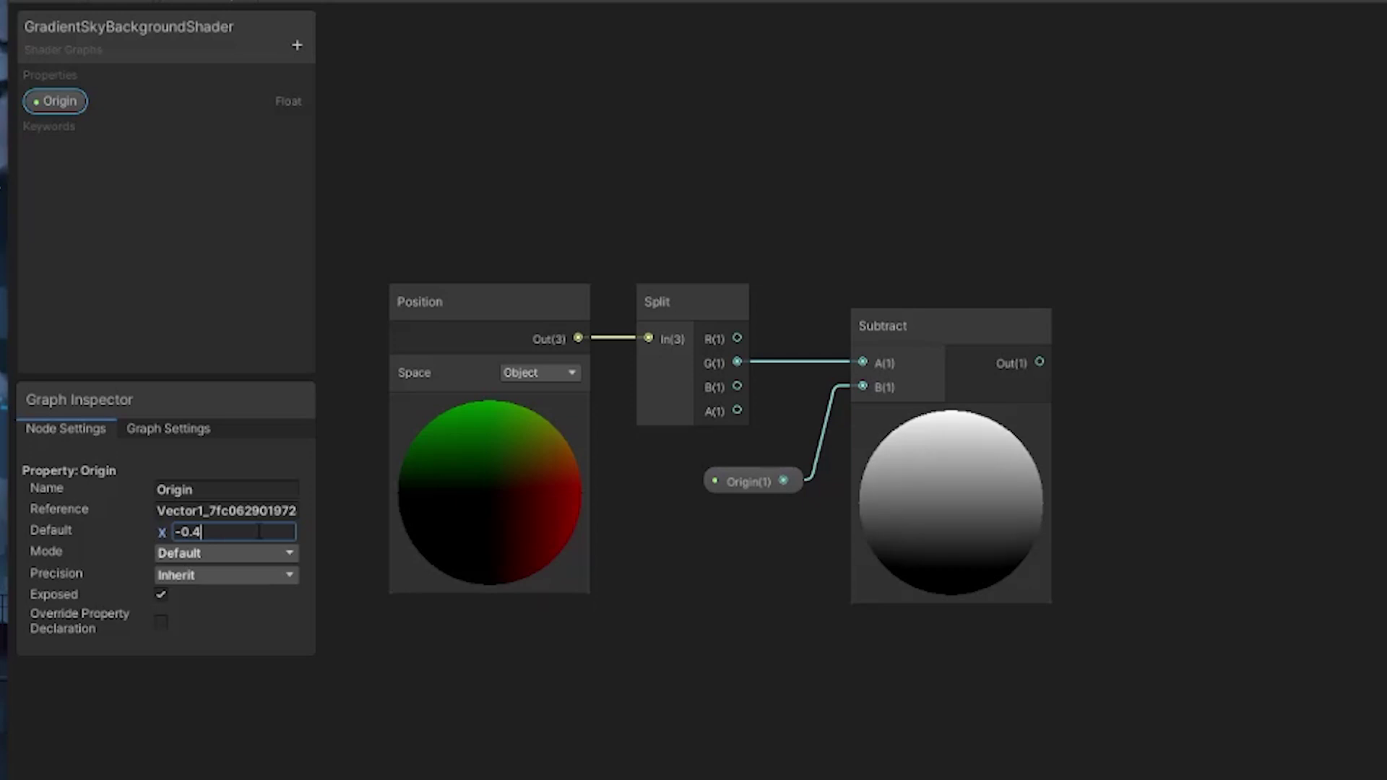
click(738, 566)
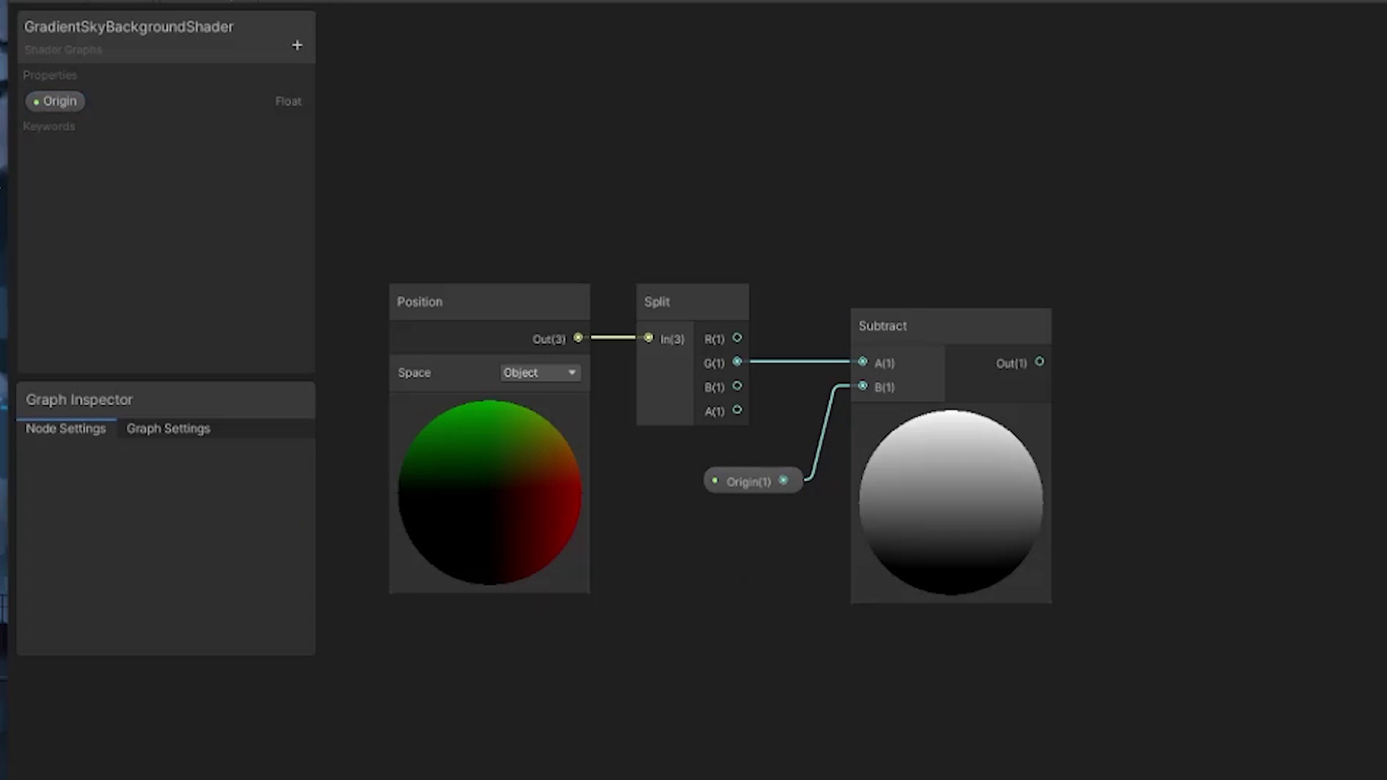
- Add a Divide node beside the Subtract node and connect the Subtract output to its A input
key(space)
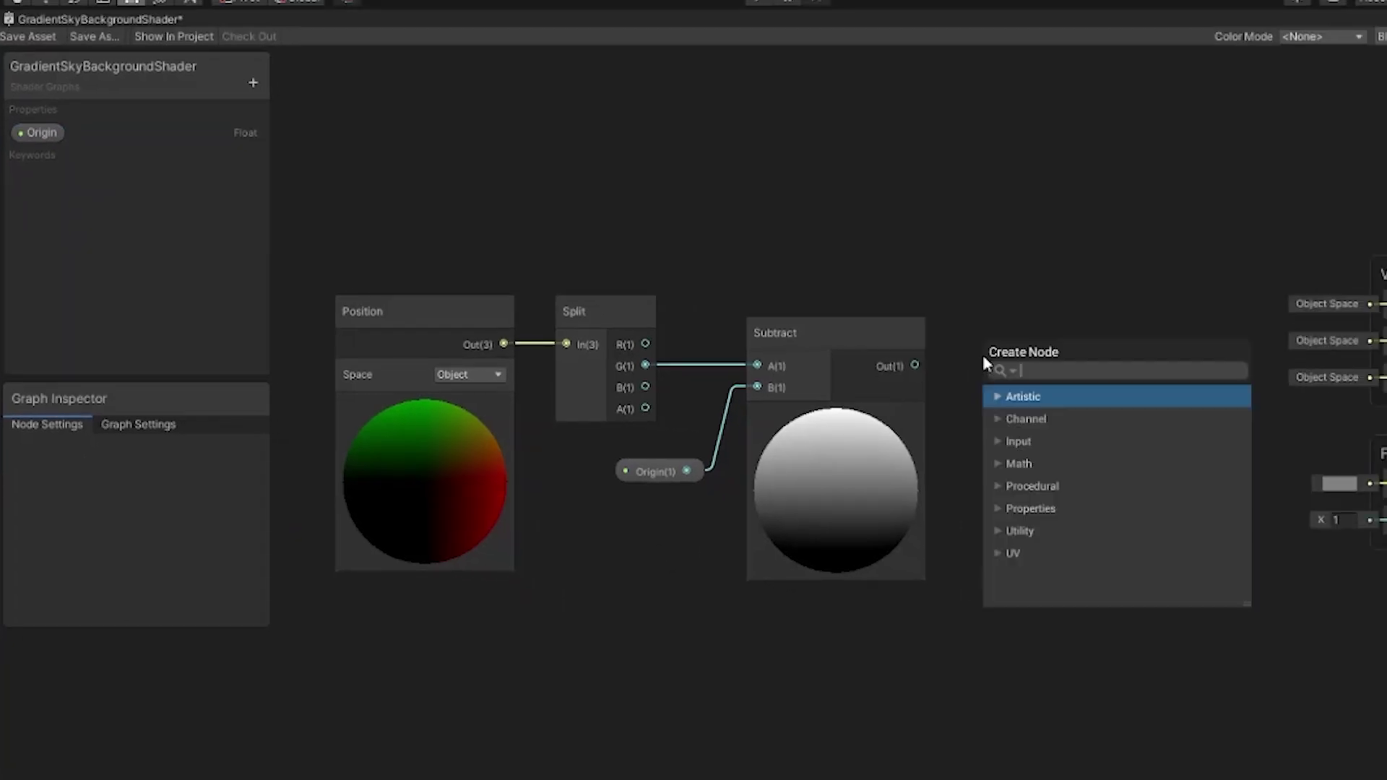
text(divide)
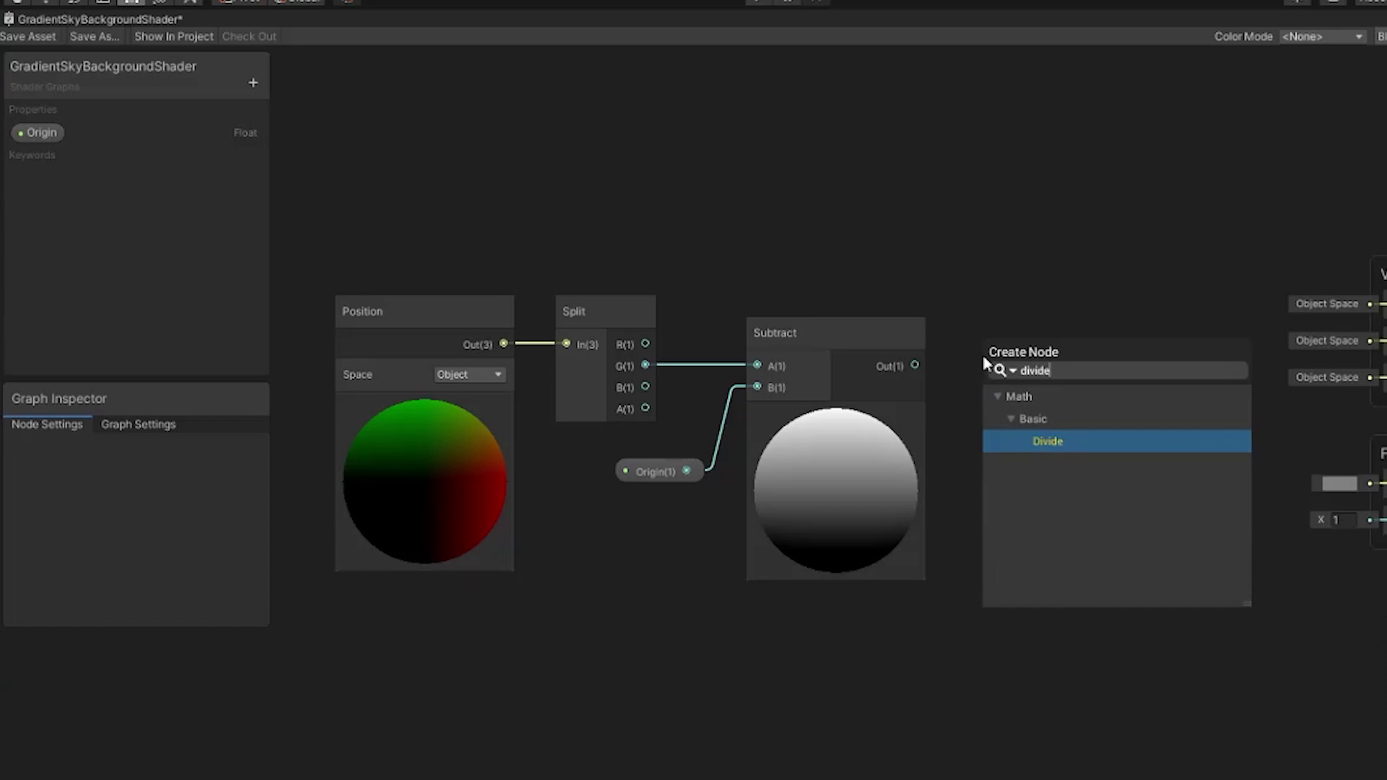
click(1116, 441)
drag(1072, 396, 1113, 331)
drag(915, 365, 1043, 361)
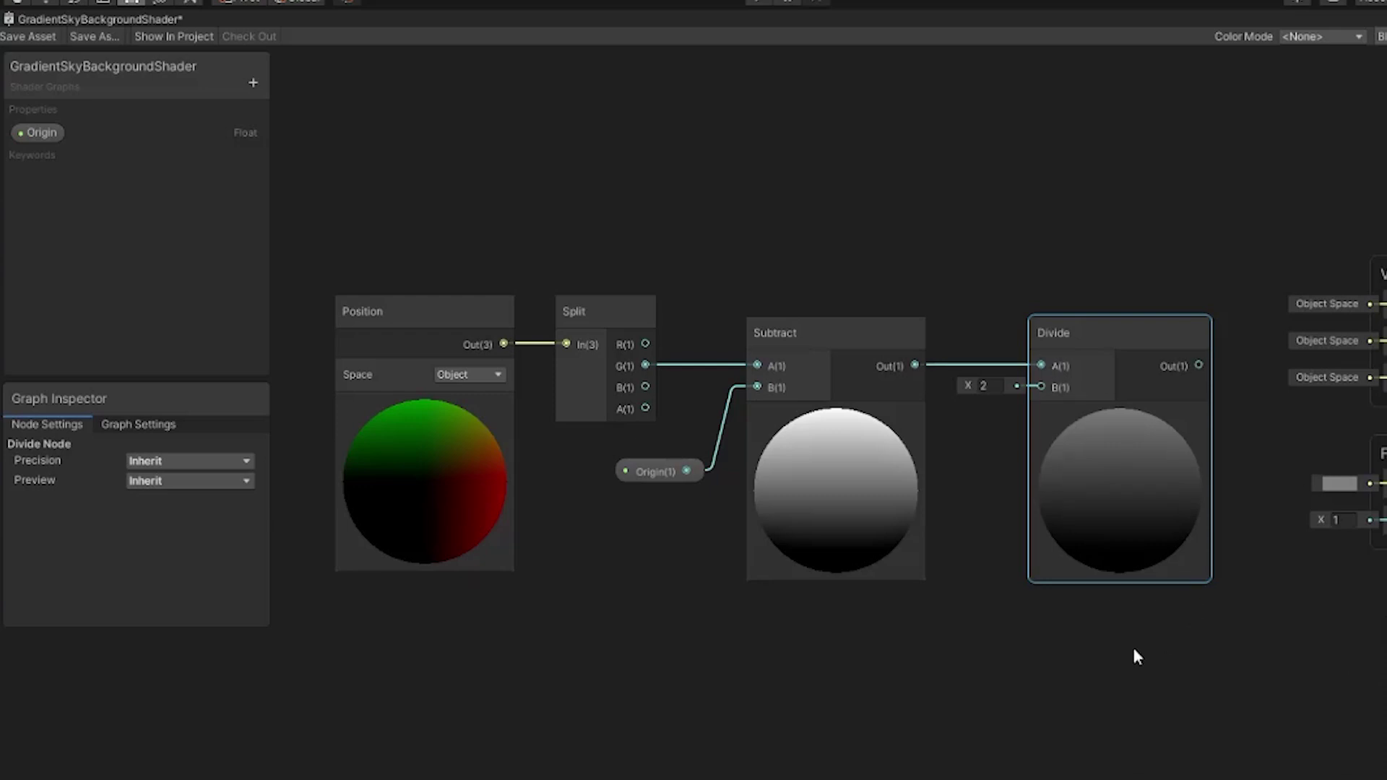
- Try 0.1, 0.3 and 0.4 as the Divide node's B value
click(989, 385)
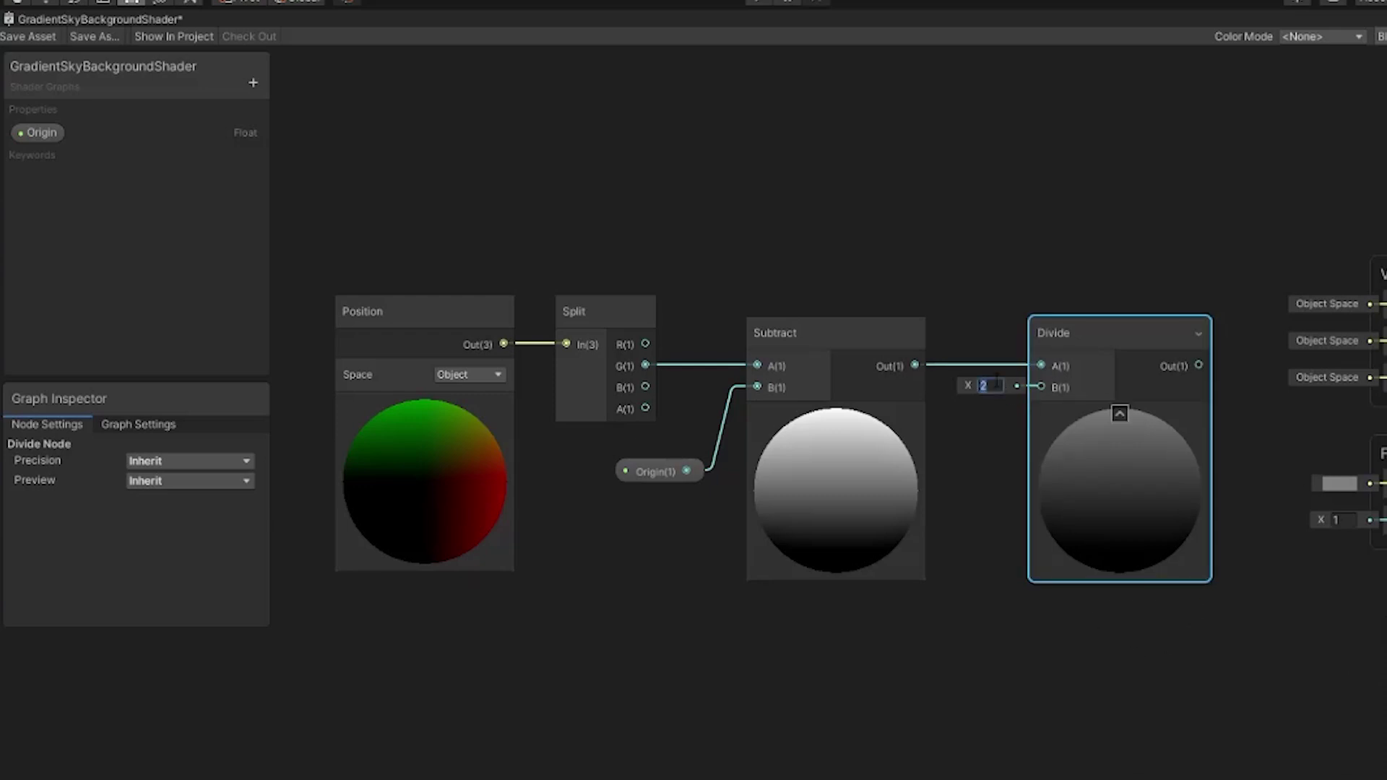
text(0.1)
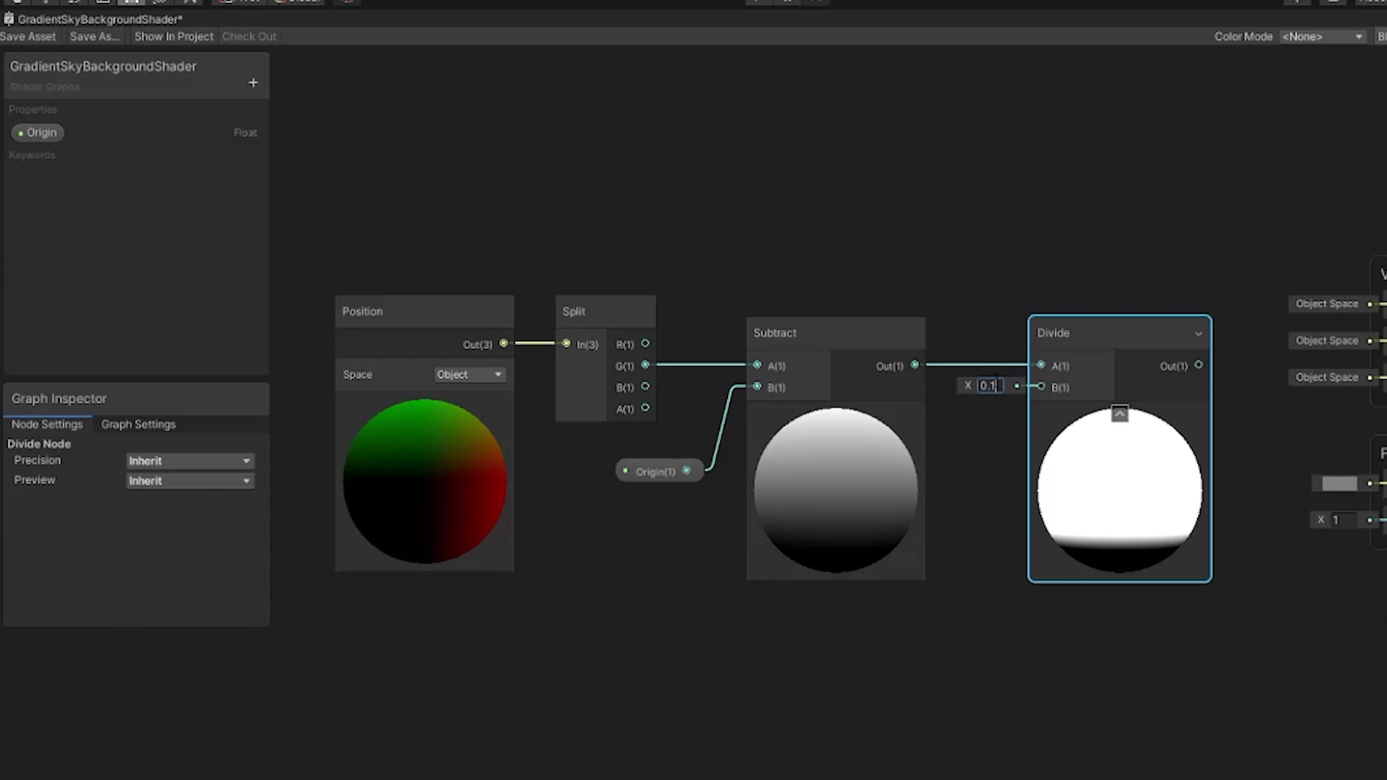
key(BackSpace)
text(3)
key(BackSpace)
text(4)
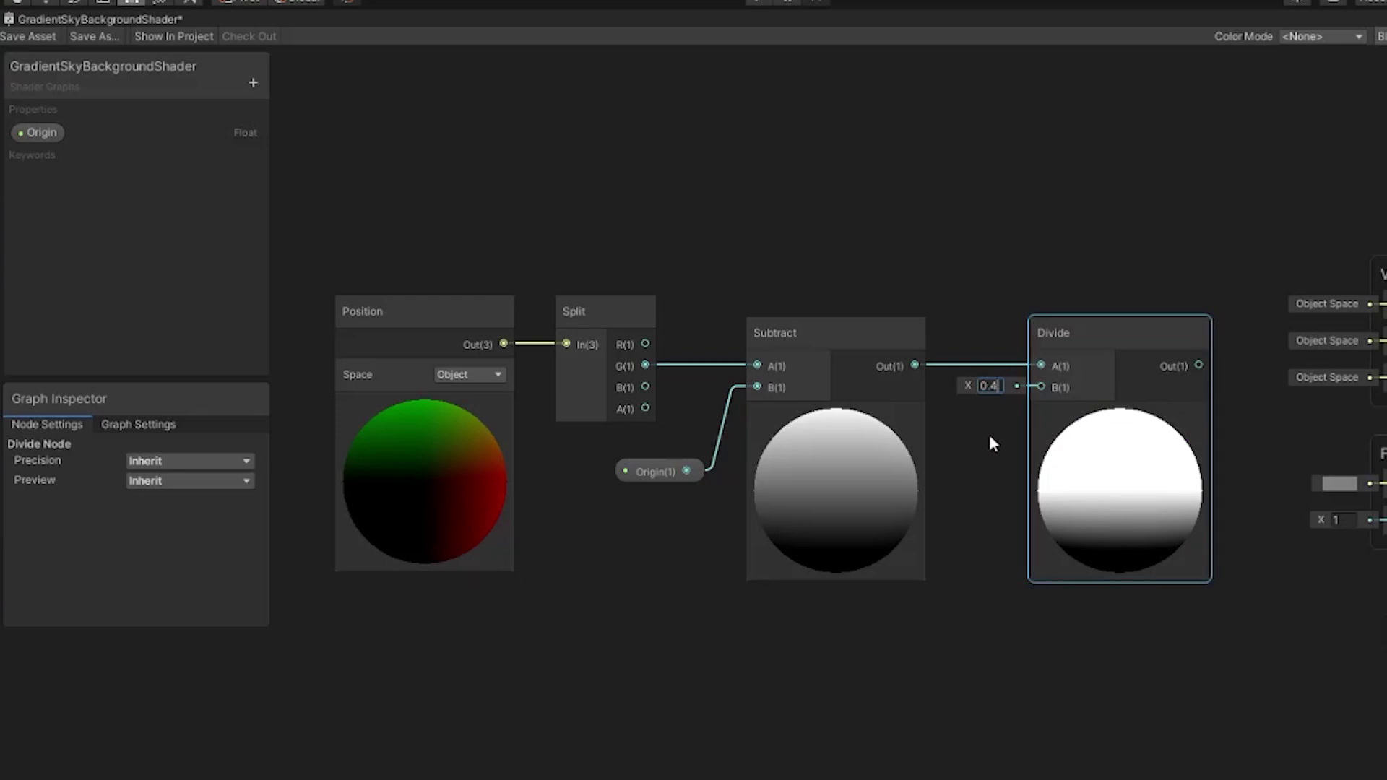
- Add a Float property named Spread, connect its node to the Divide node's B input, and move the Divide node farther from Subtract
click(254, 83)
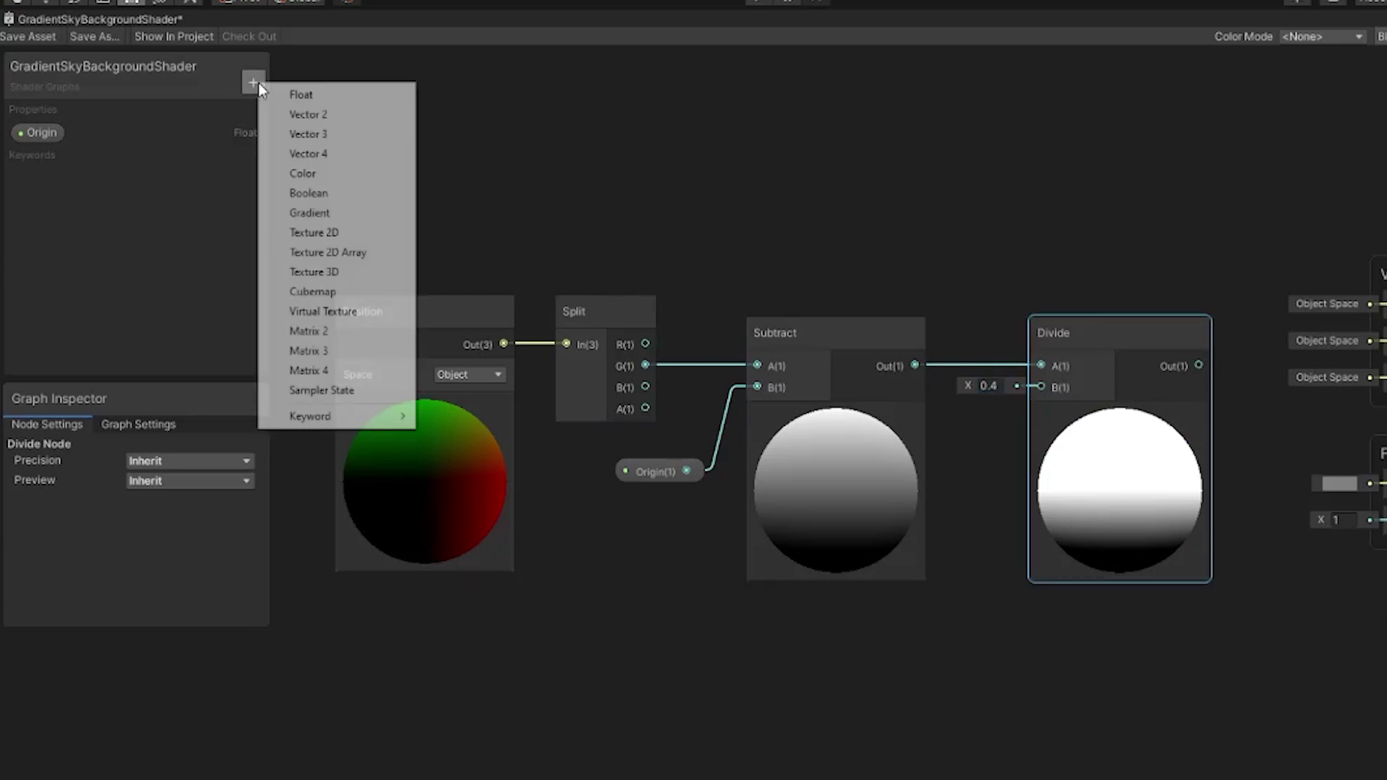
click(338, 94)
text(Spread)
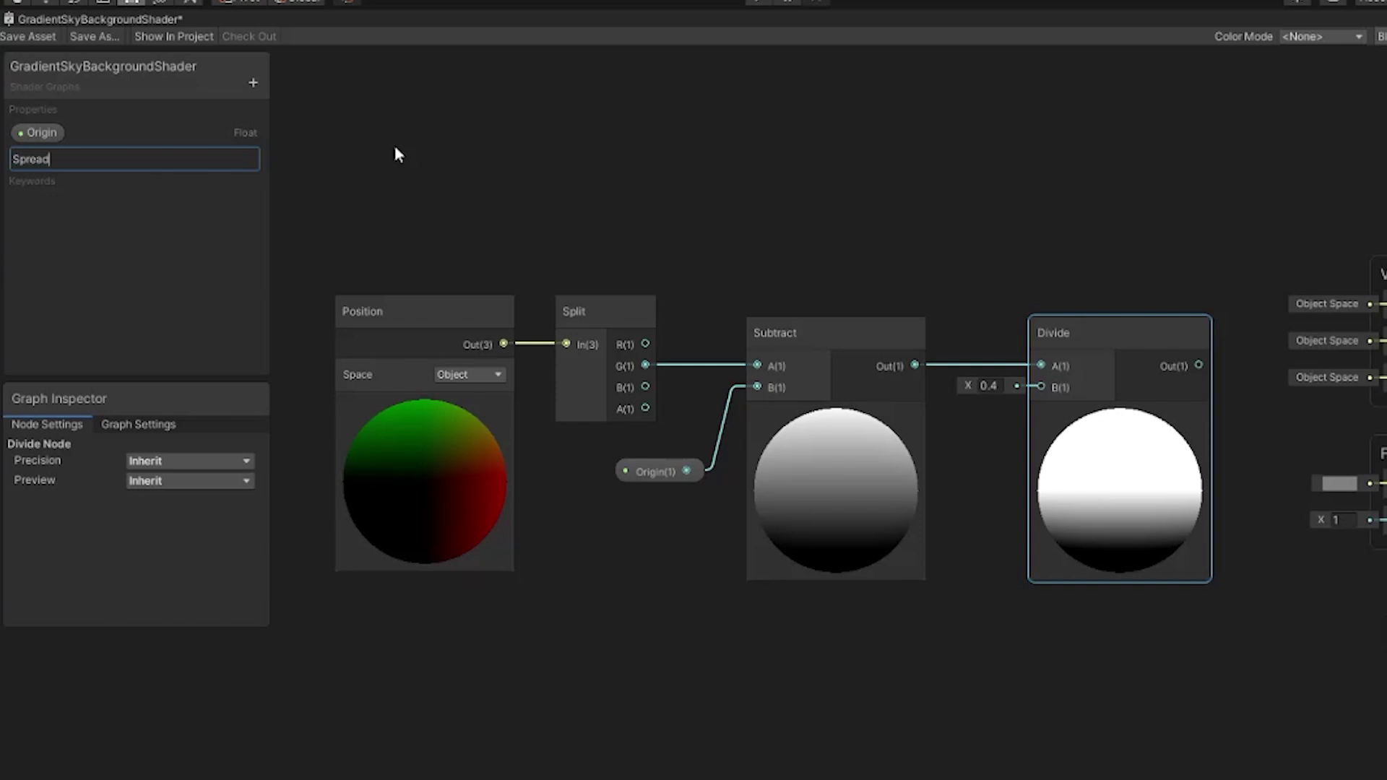
key(Return)
drag(45, 161, 1041, 386)
drag(1105, 333, 1155, 325)
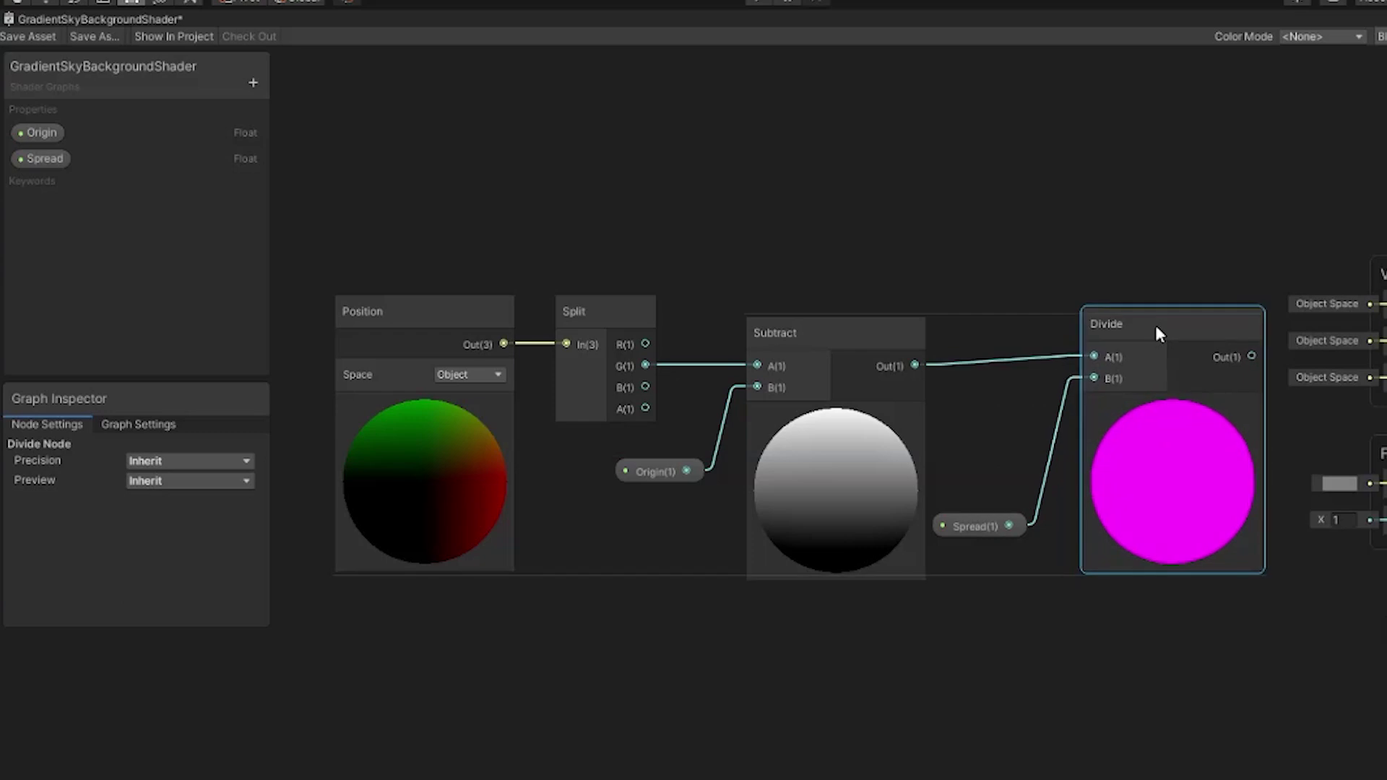
- Place the Spread node just before the Divide node and set the Spread property's default value to 0.4
drag(968, 526, 989, 471)
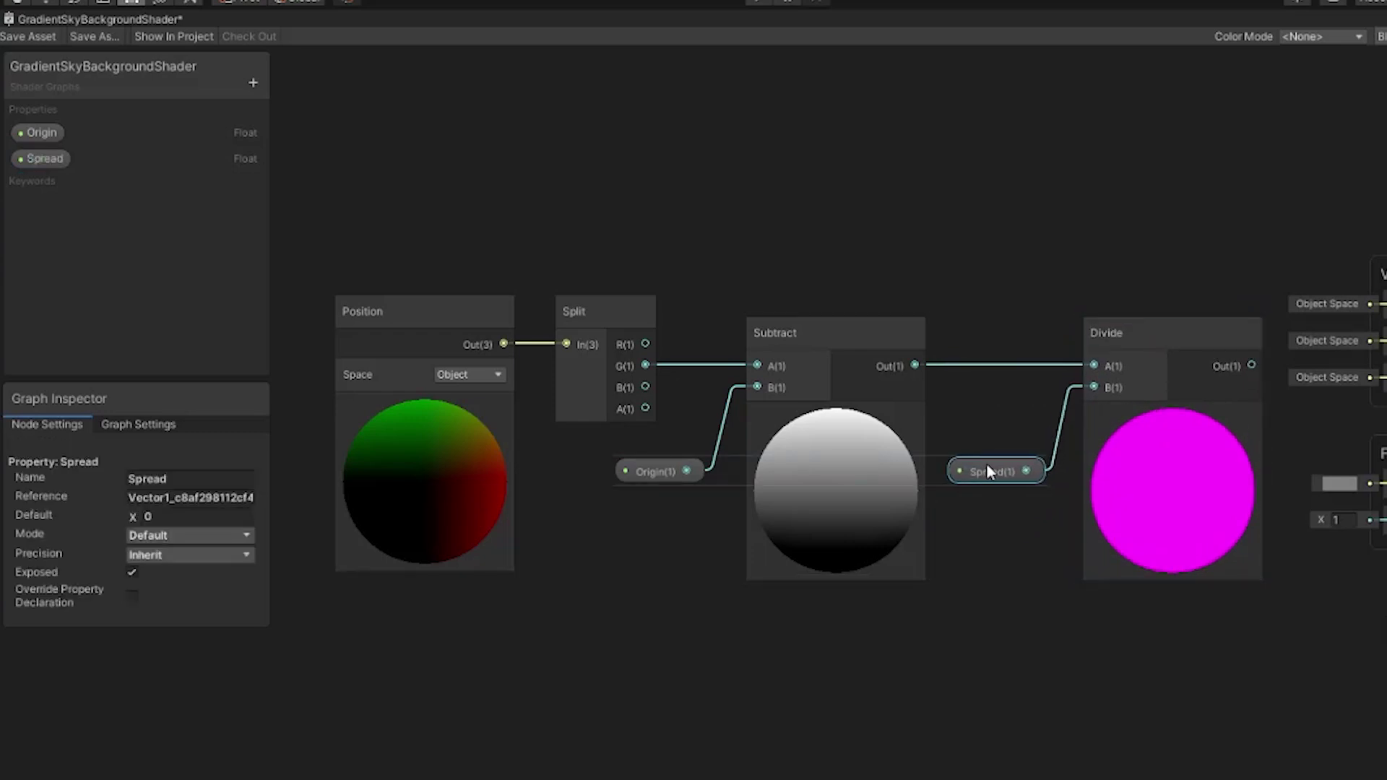
click(186, 516)
text(0.4)
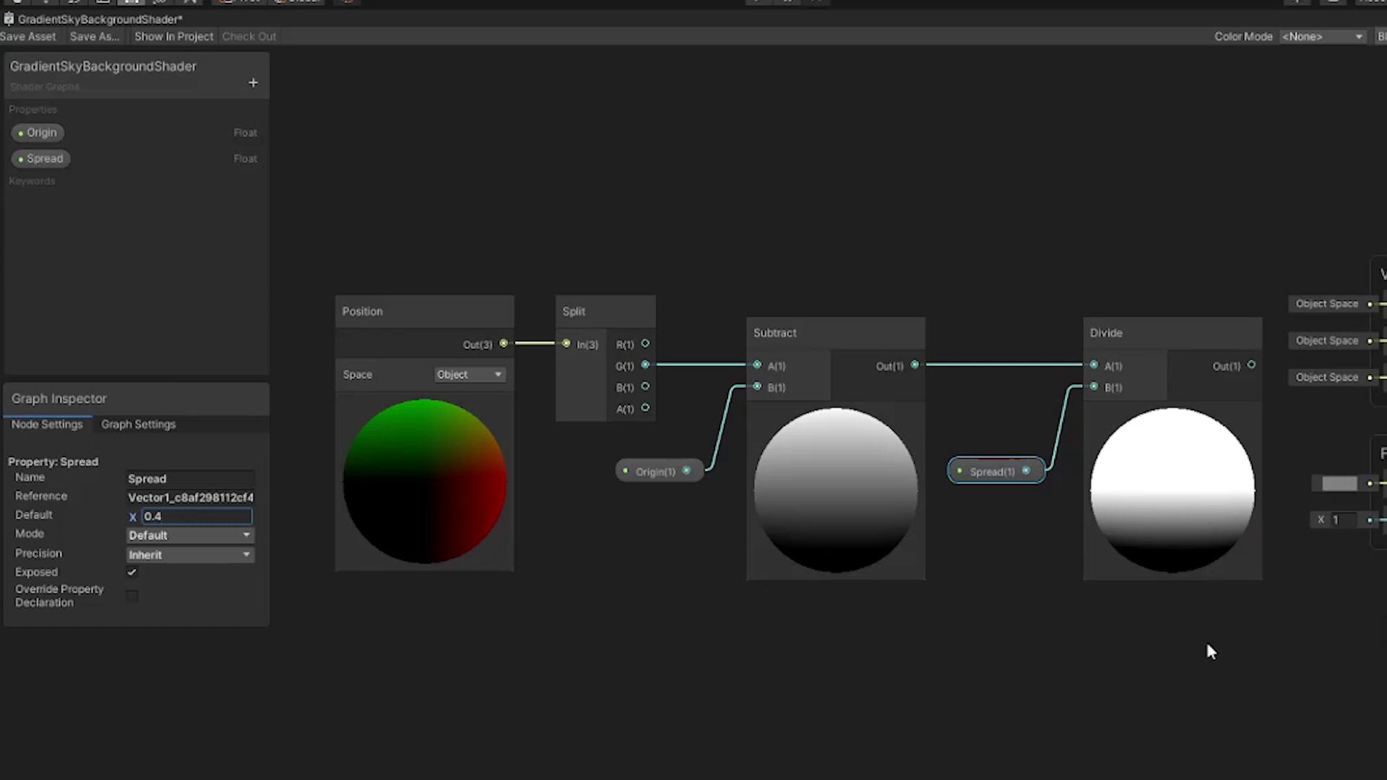
- Shift the whole node chain farther from the Vertex and Fragment blocks, keeping the Spread node beside the Divide node's B input
drag(1217, 655, 360, 211)
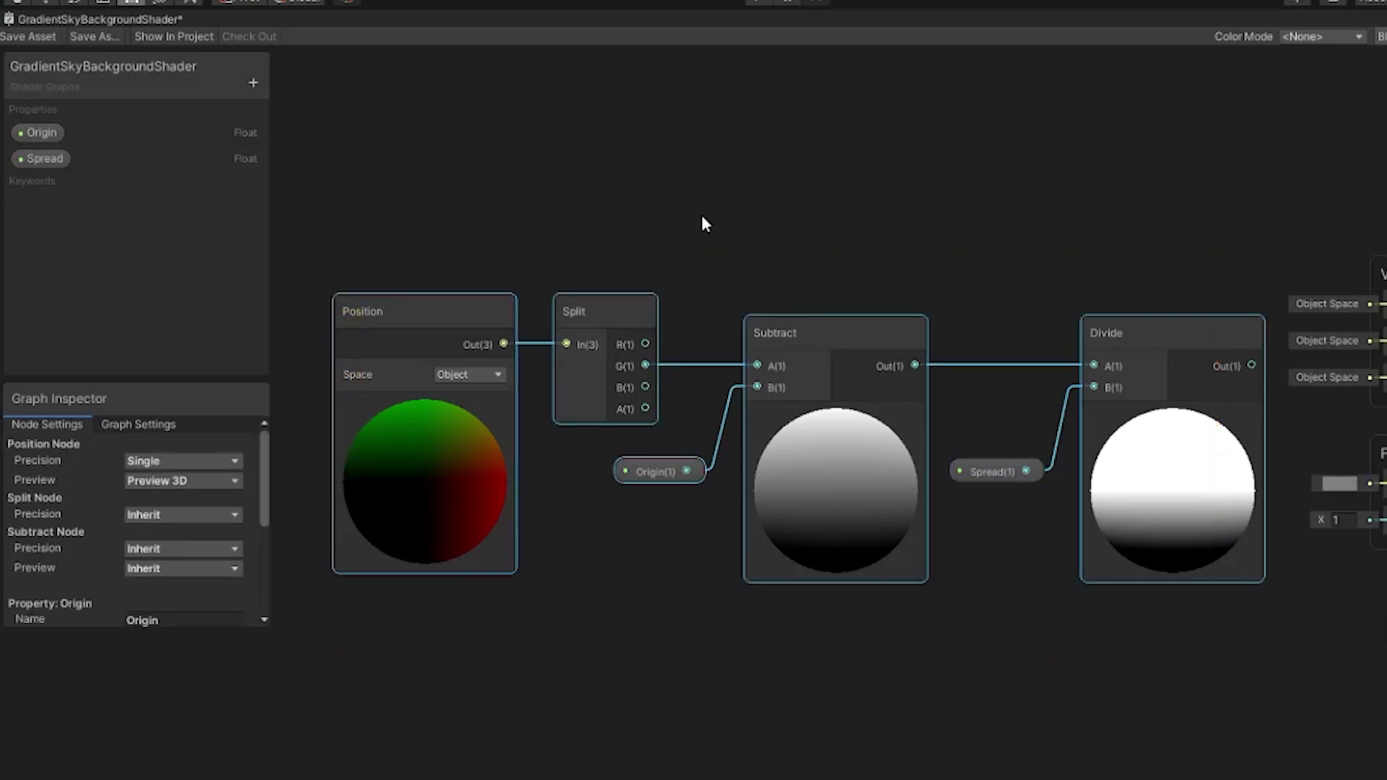
middle_drag(691, 206, 1147, 223)
drag(899, 331, 456, 331)
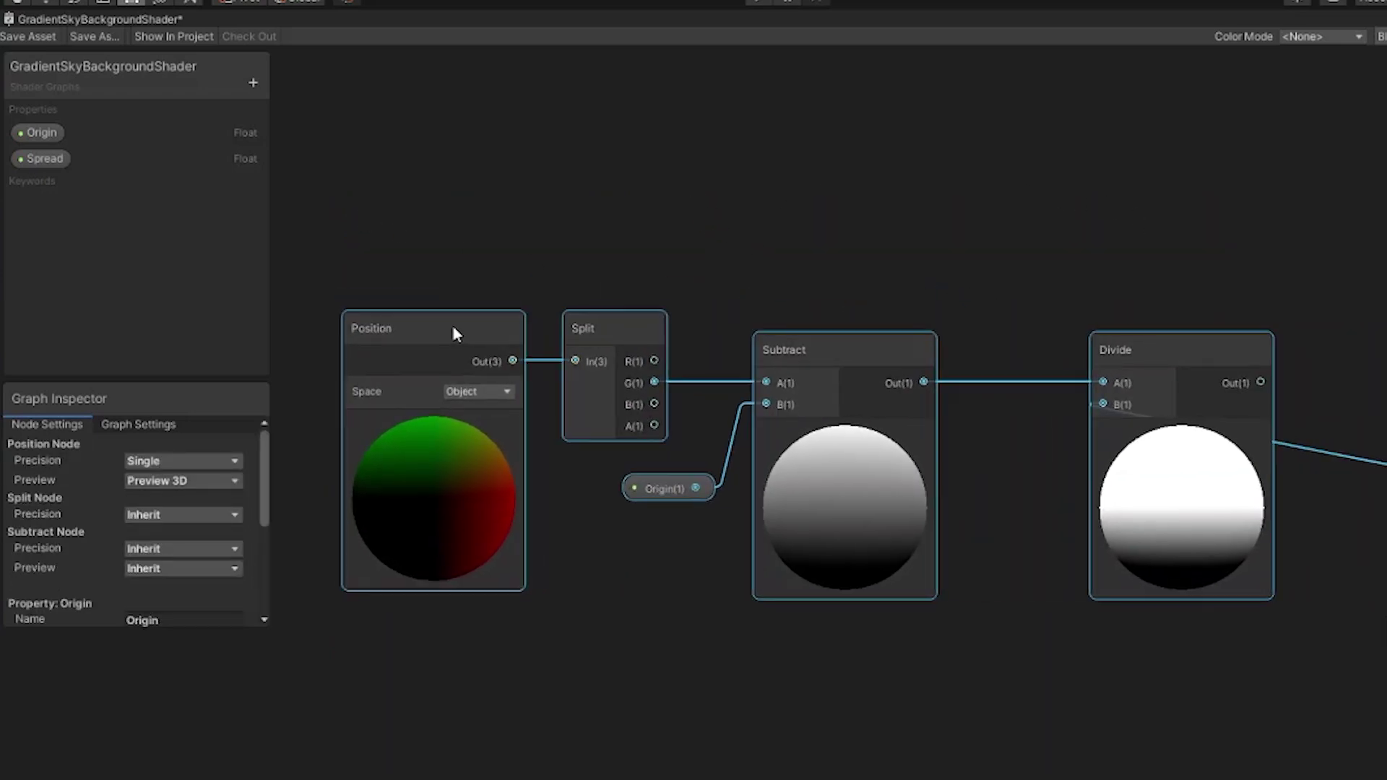
drag(41, 158, 1101, 403)
- Add a Clamp node after the Divide node and connect the Divide output to its In input
scroll(1258, 419, down, 2)
click(1120, 610)
middle_drag(1216, 402, 1032, 388)
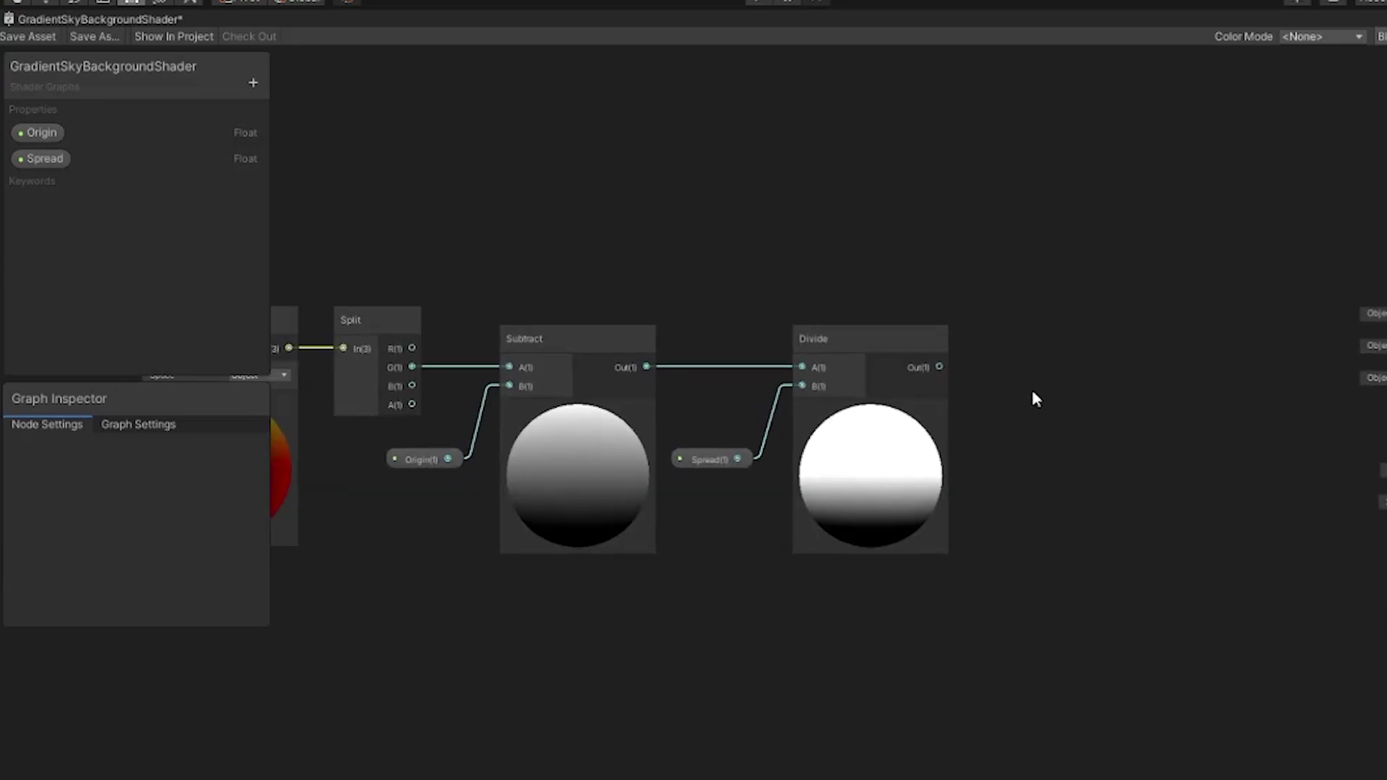
key(space)
text(clamp)
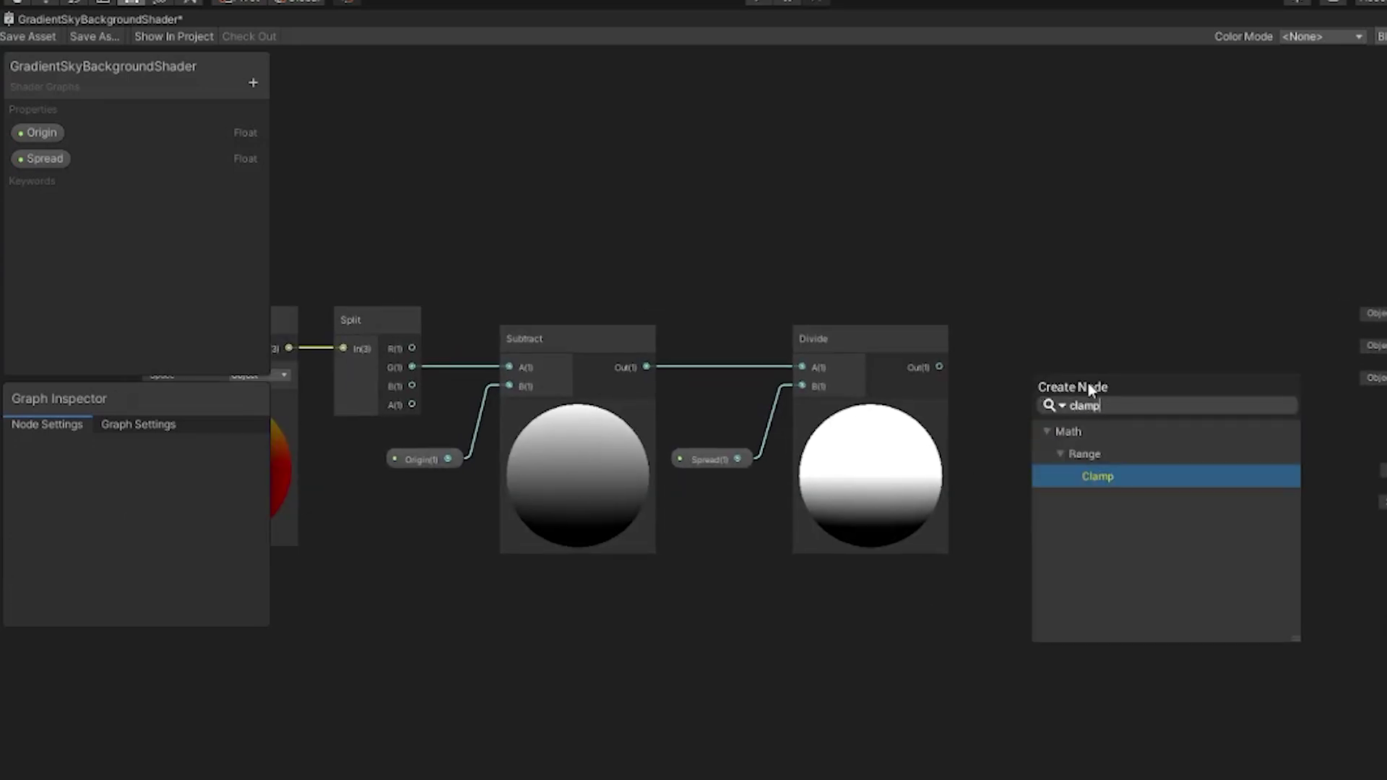
click(1156, 479)
drag(1097, 422, 1116, 339)
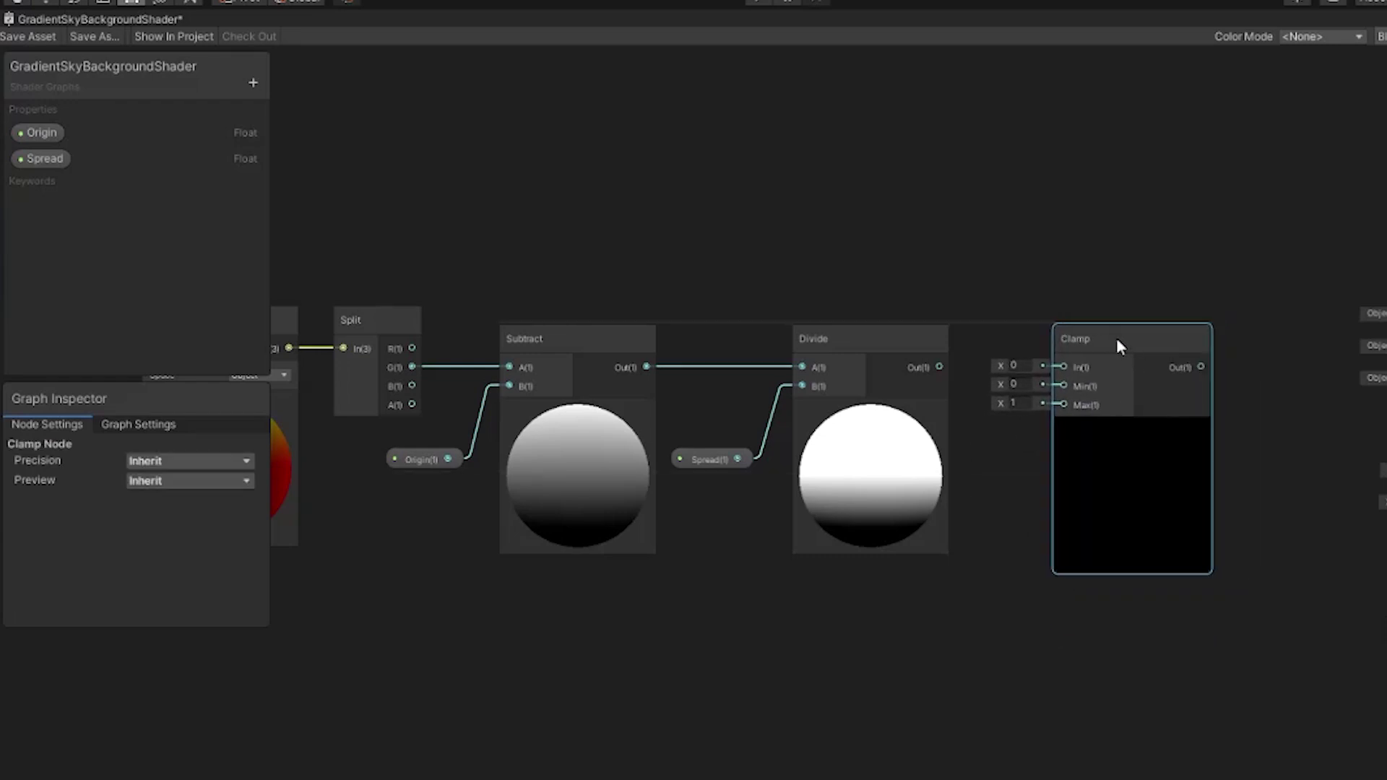
drag(939, 368, 1065, 367)
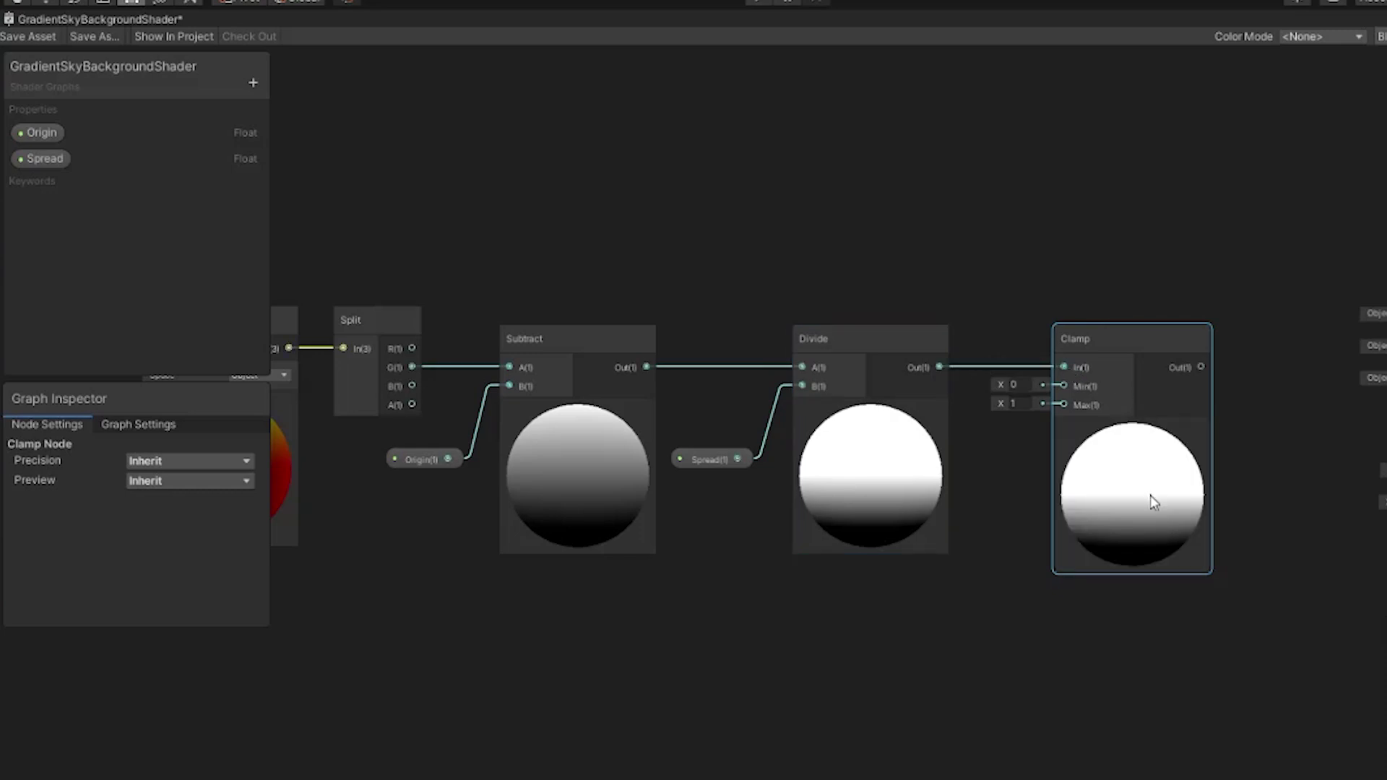
drag(1121, 339, 1108, 339)
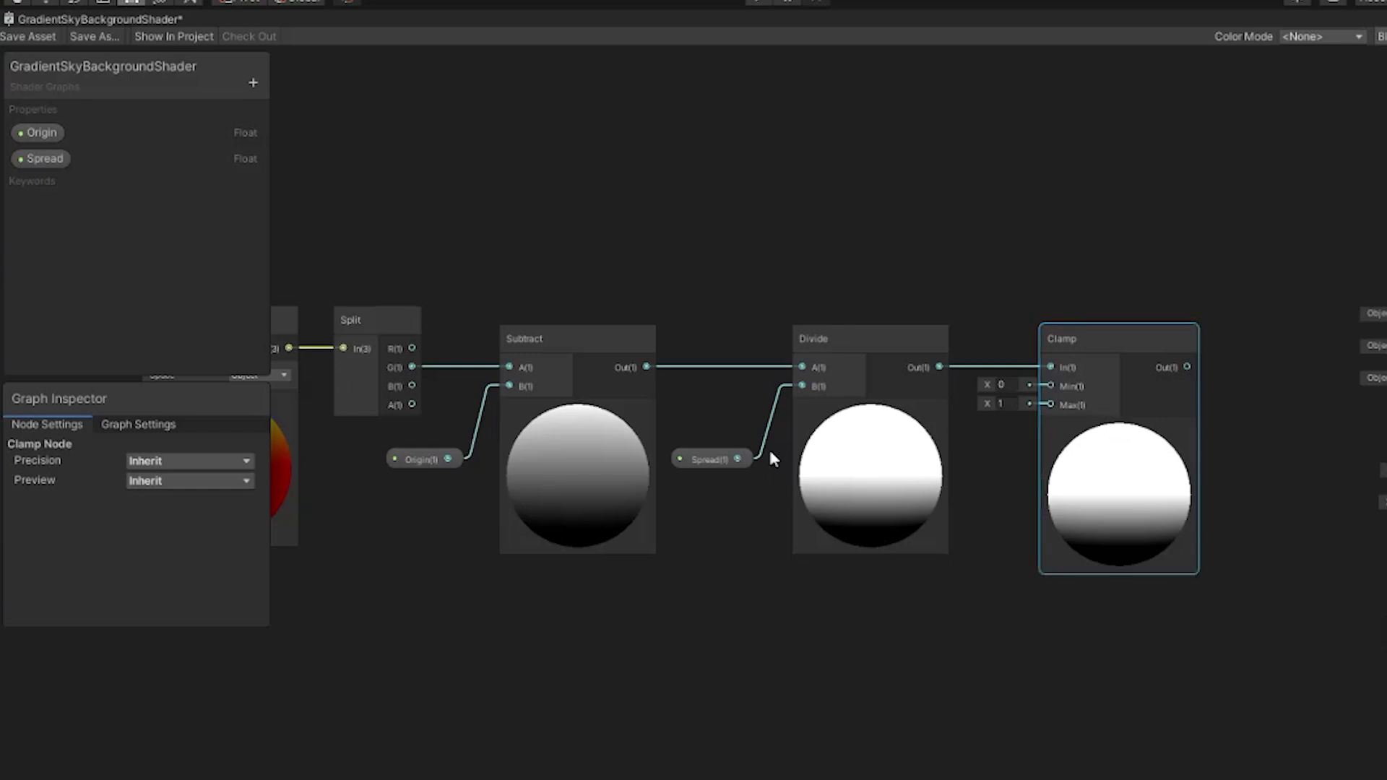
- Select all nodes from Position through Clamp and shift them together to free space before the Vertex and Fragment blocks
click(1204, 500)
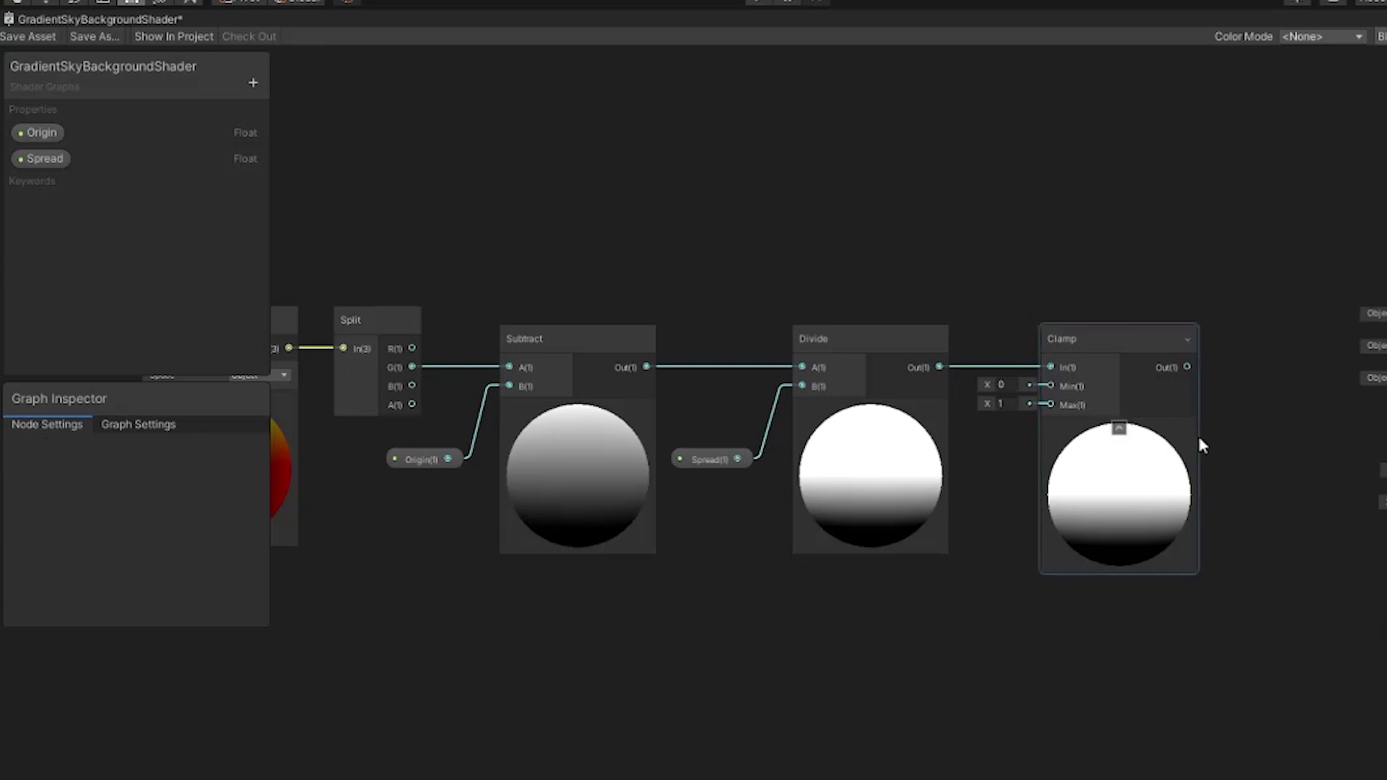
scroll(1206, 505, down, 3)
drag(1209, 605, 402, 316)
drag(901, 387, 792, 378)
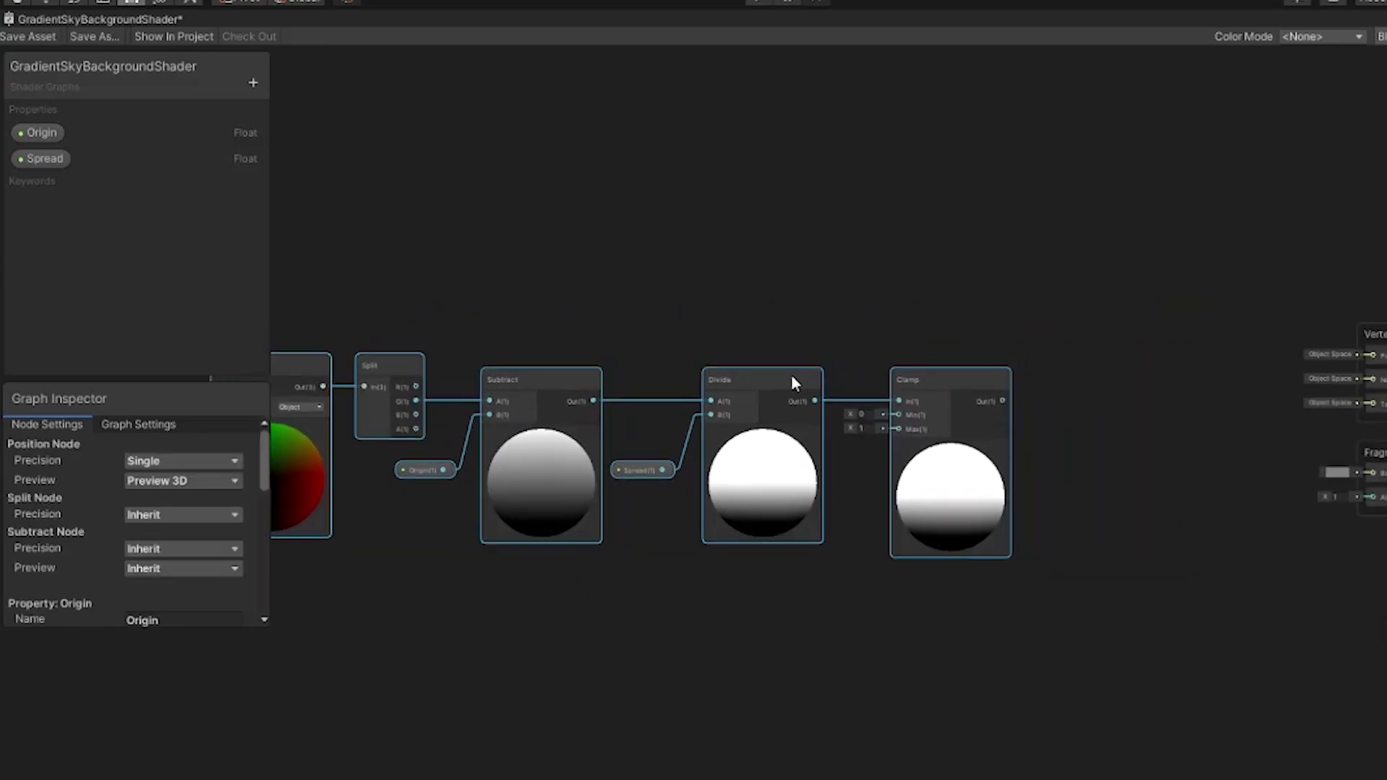
click(1211, 421)
- Add a Lerp node after the Clamp node and connect the Clamp output to its T input
scroll(1211, 420, up, 2)
scroll(1211, 420, up, 1)
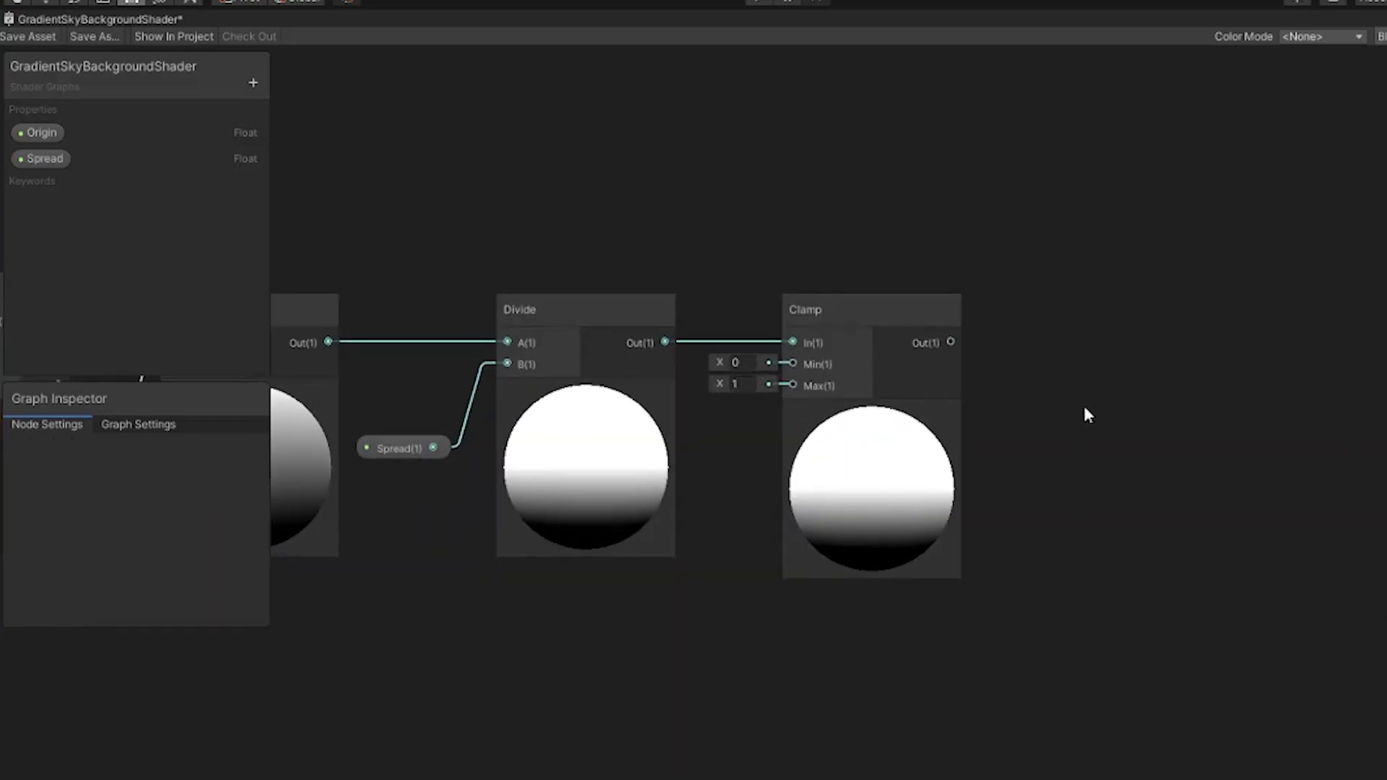
key(space)
text(lerp)
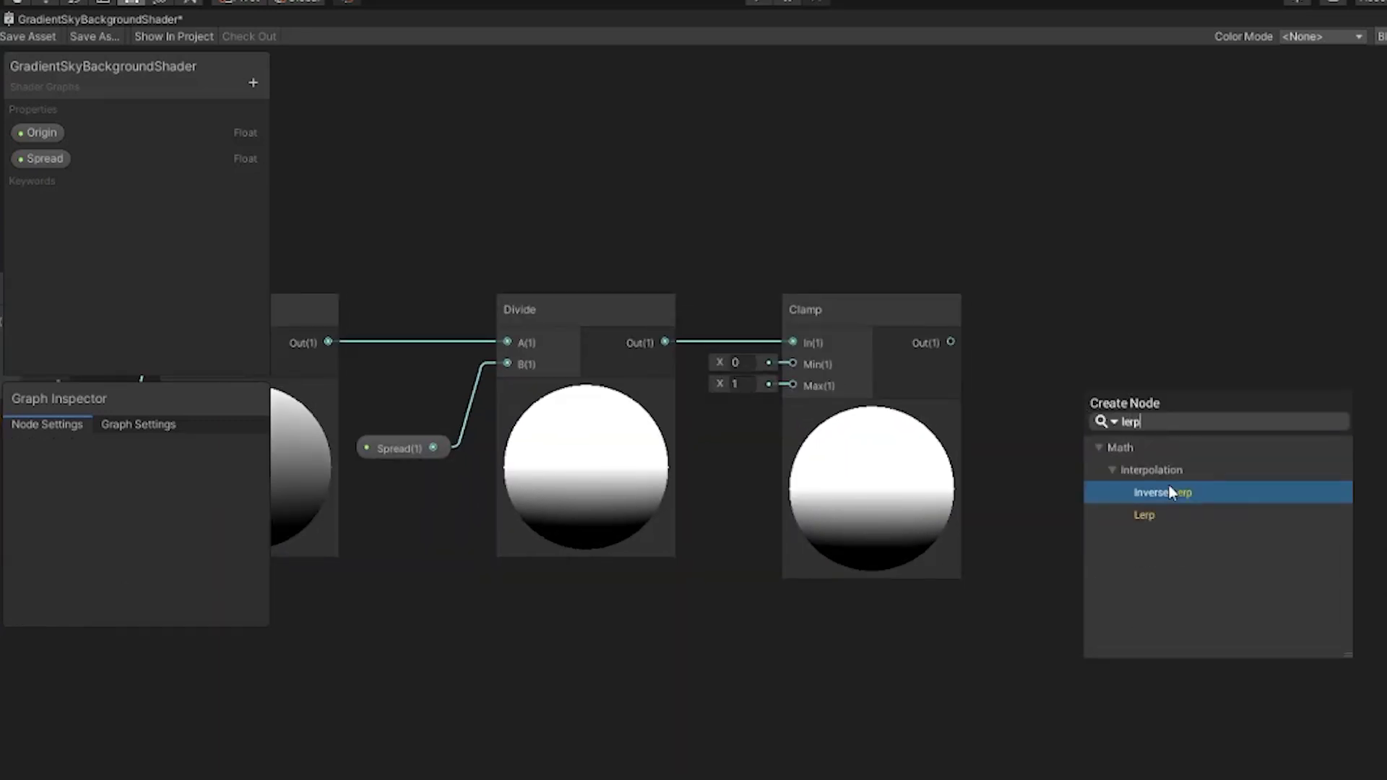
click(1185, 512)
drag(1150, 446, 1210, 304)
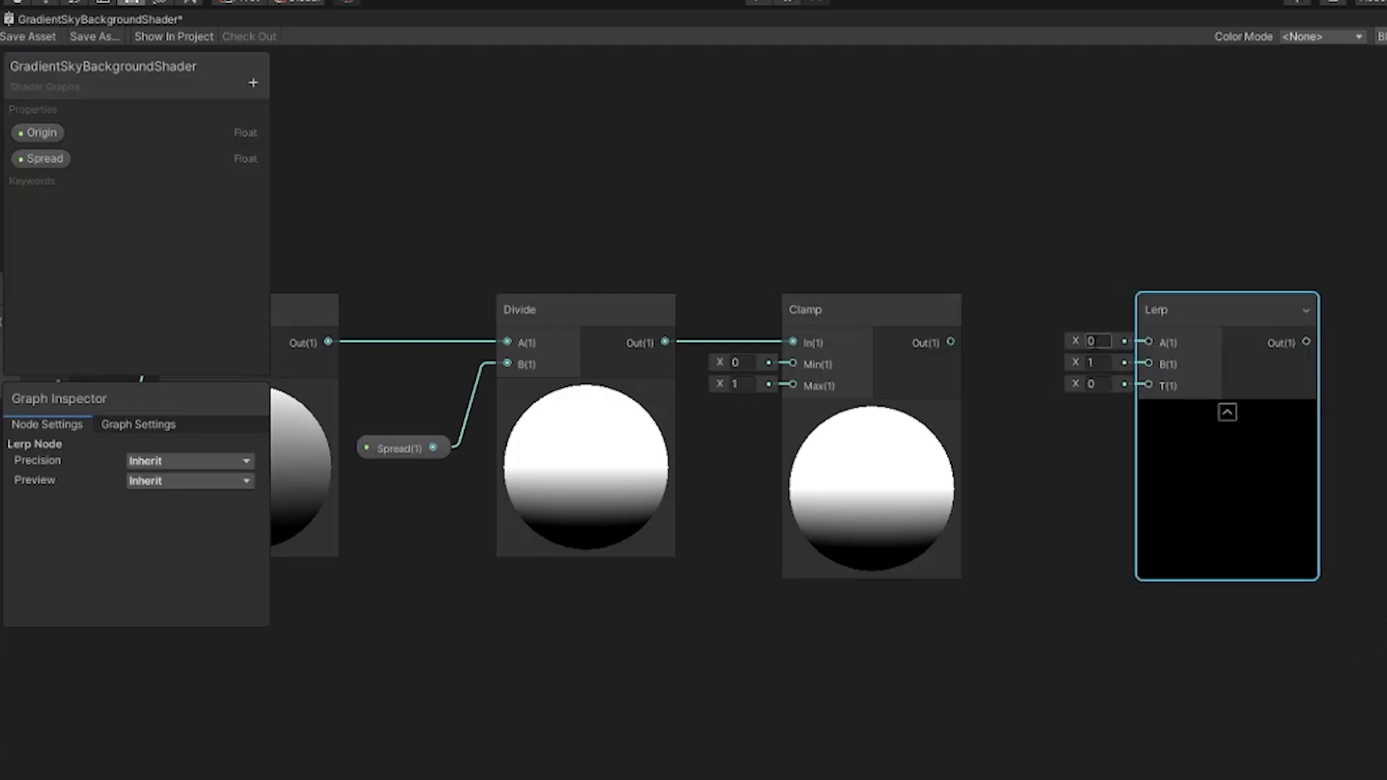
drag(950, 341, 1148, 385)
drag(1174, 309, 1231, 270)
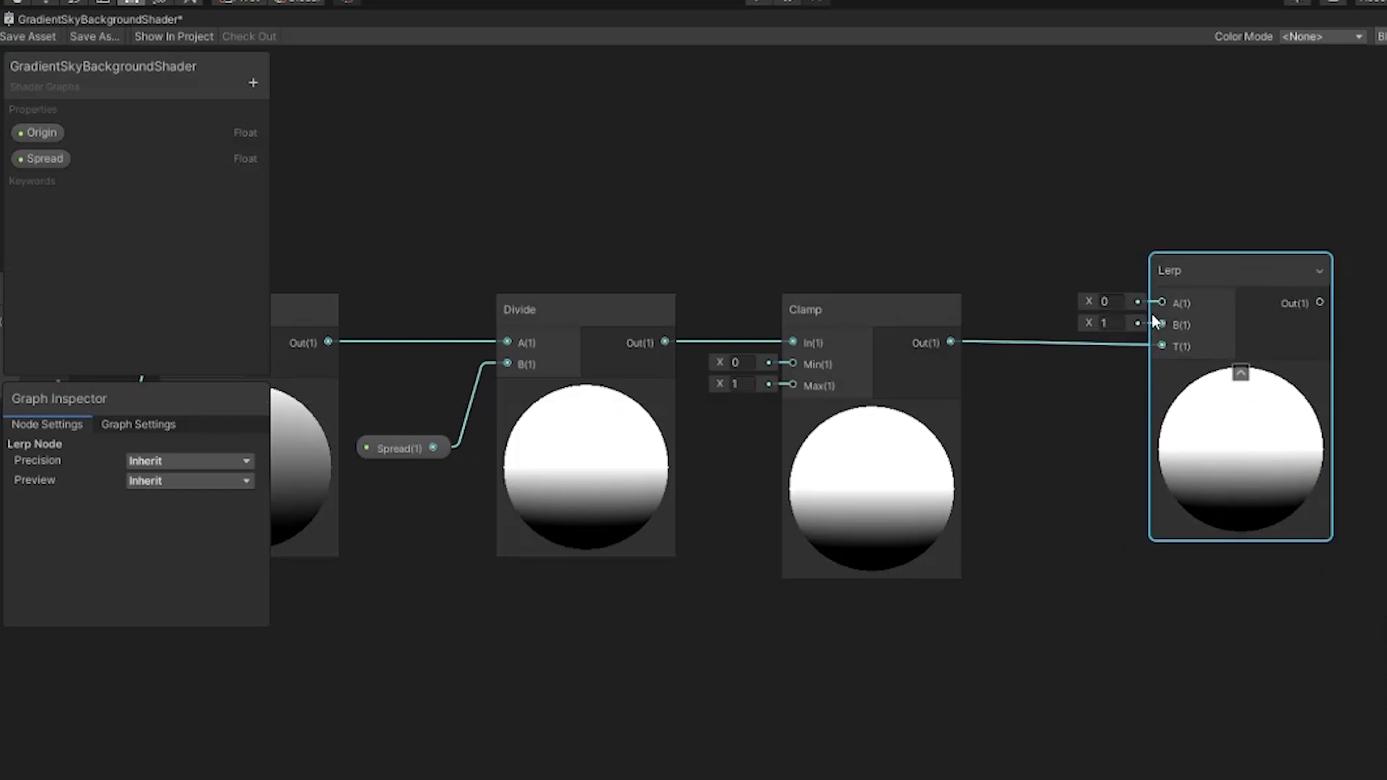
- Add two Color properties named TopColor and BottomColor to the shader graph
click(253, 84)
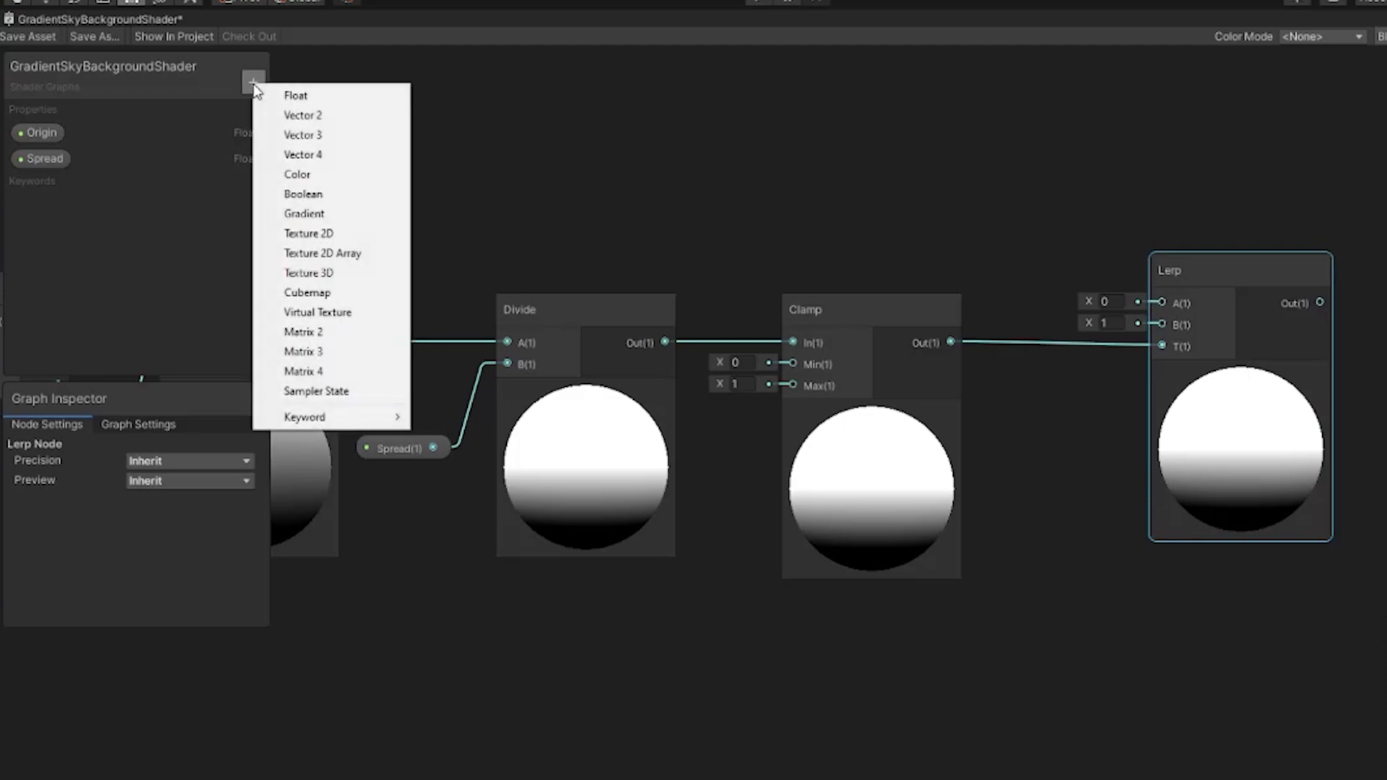
click(340, 175)
text(TopColor)
key(Return)
click(252, 84)
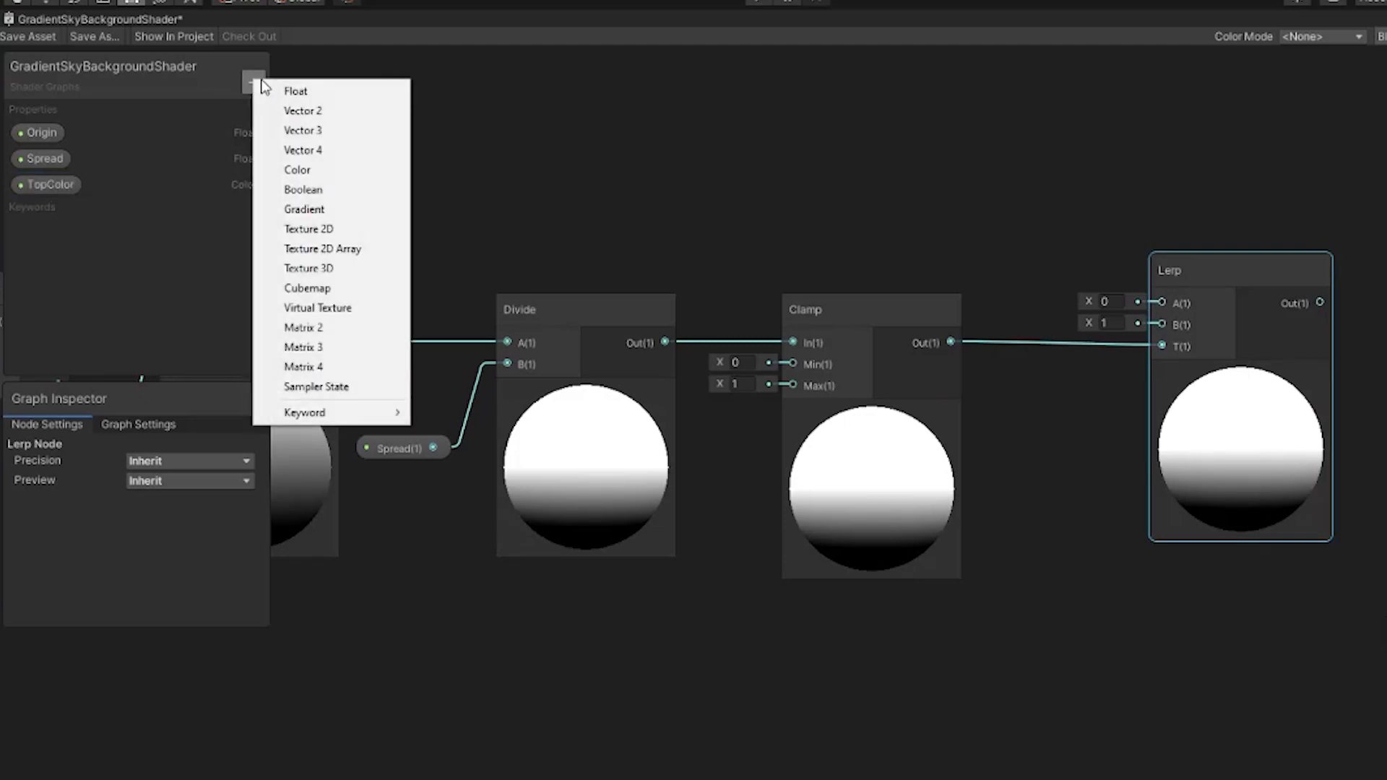
click(352, 179)
text(BottomColor)
key(Return)
- Place the TopColor and BottomColor nodes near Lerp, connecting TopColor to its B input and BottomColor to its A input
drag(43, 186, 1027, 211)
drag(63, 213, 970, 221)
drag(1034, 285, 1161, 325)
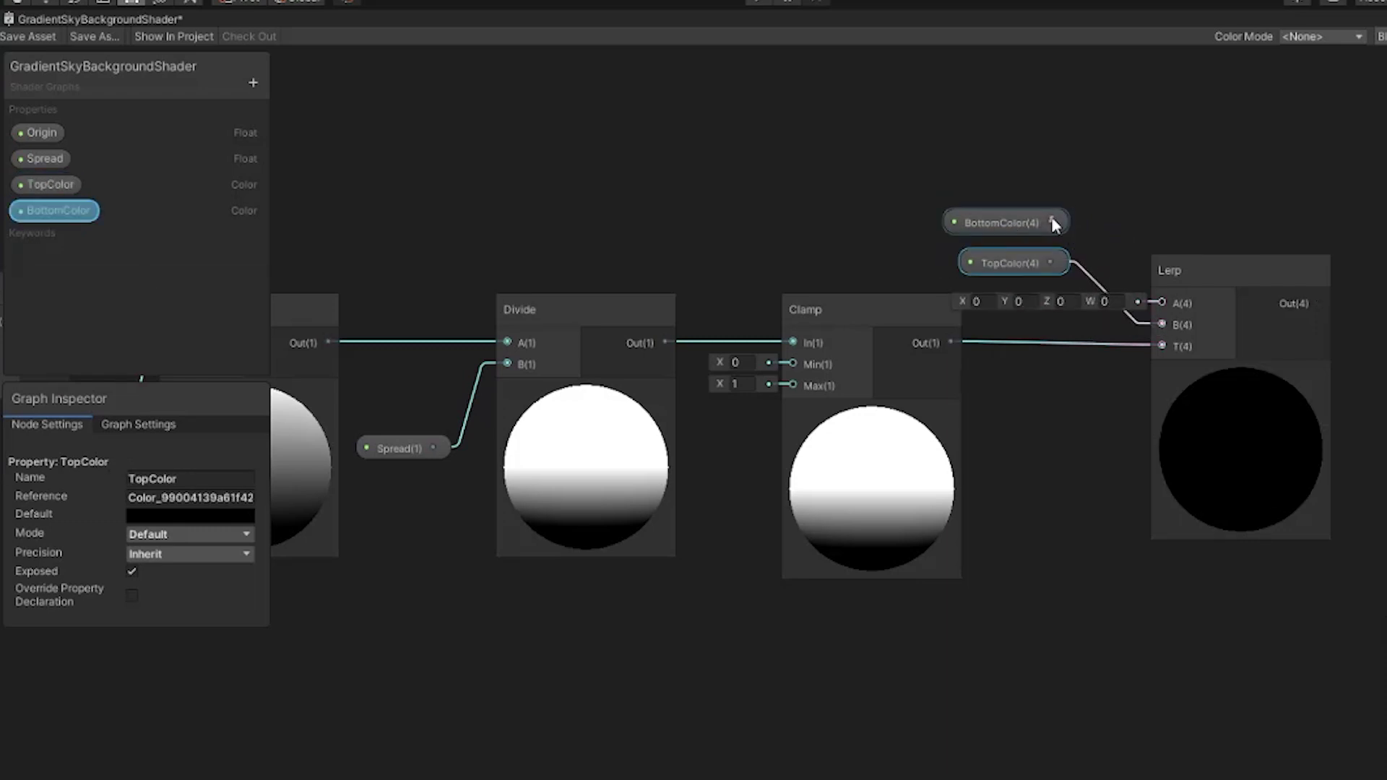
drag(1051, 222, 1164, 302)
- Set the BottomColor property's default to a crimson with hue 349, saturation 78 and value 67
click(1008, 222)
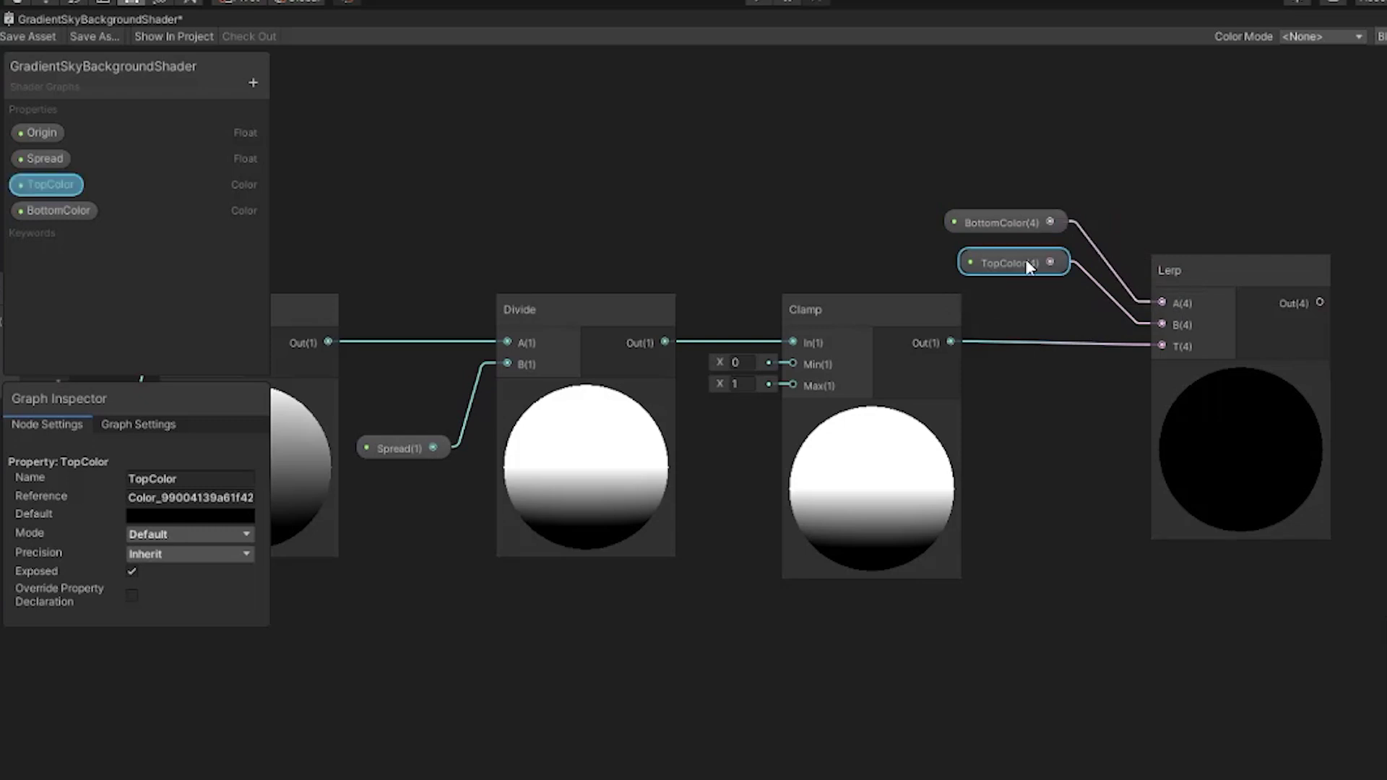
click(238, 516)
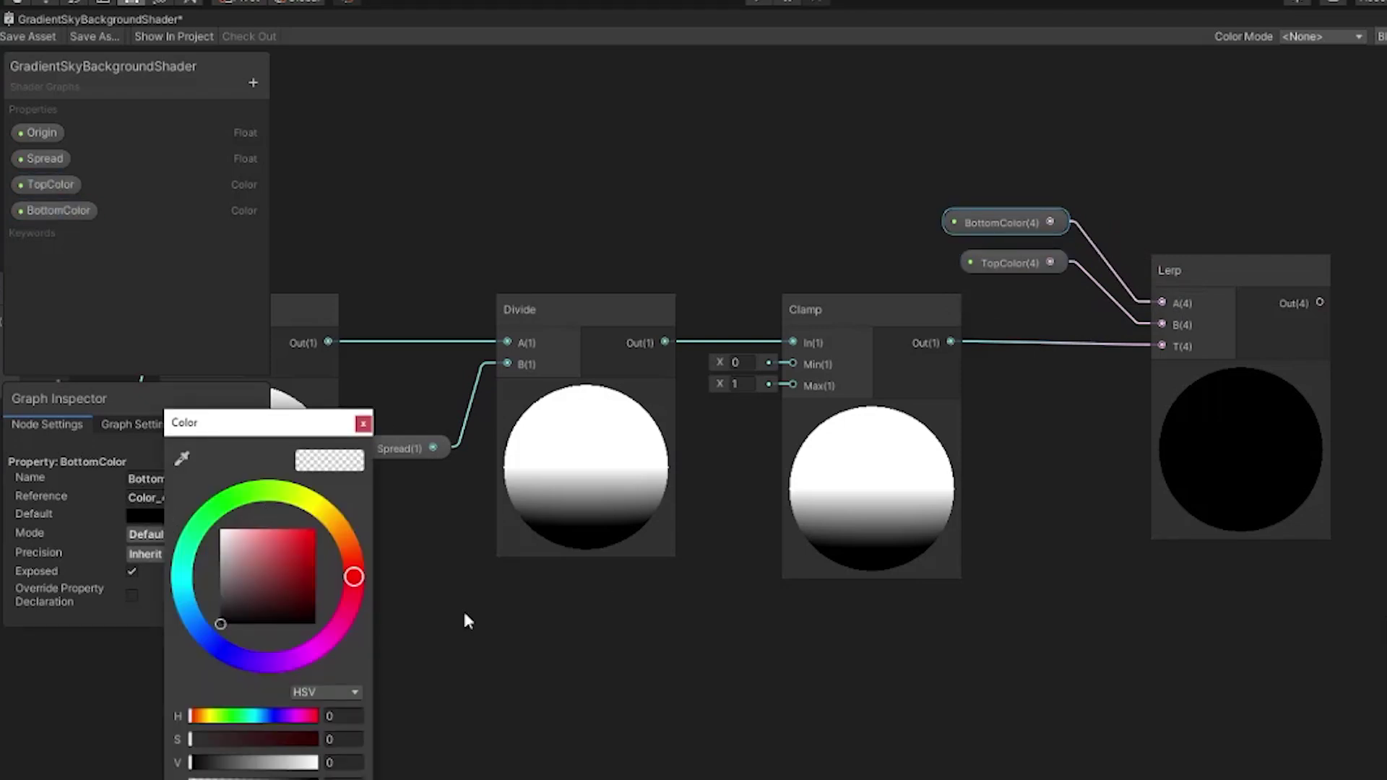
drag(189, 518, 351, 599)
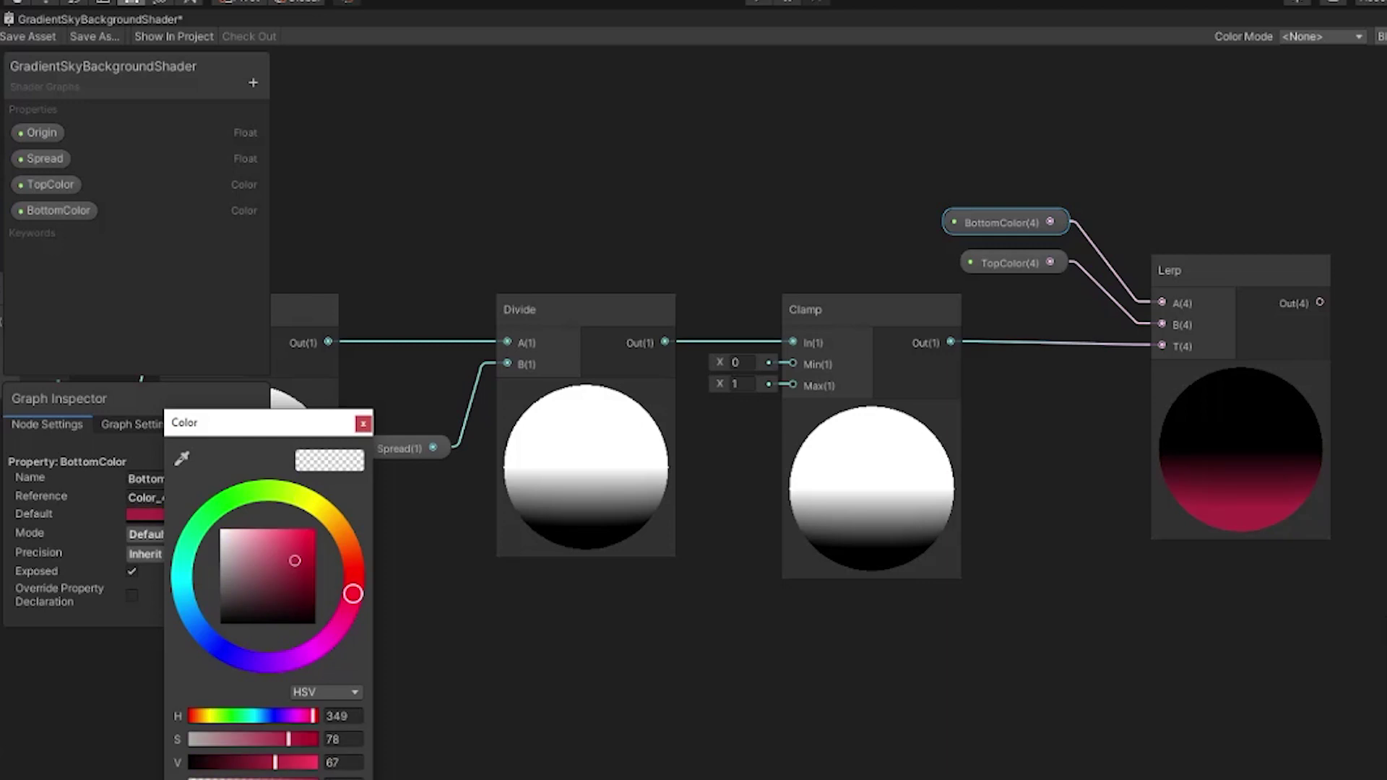
click(363, 423)
- Set the TopColor property's default color to the blue hexadecimal value 2682AB
click(1009, 263)
click(189, 514)
click(437, 758)
text(2682AB)
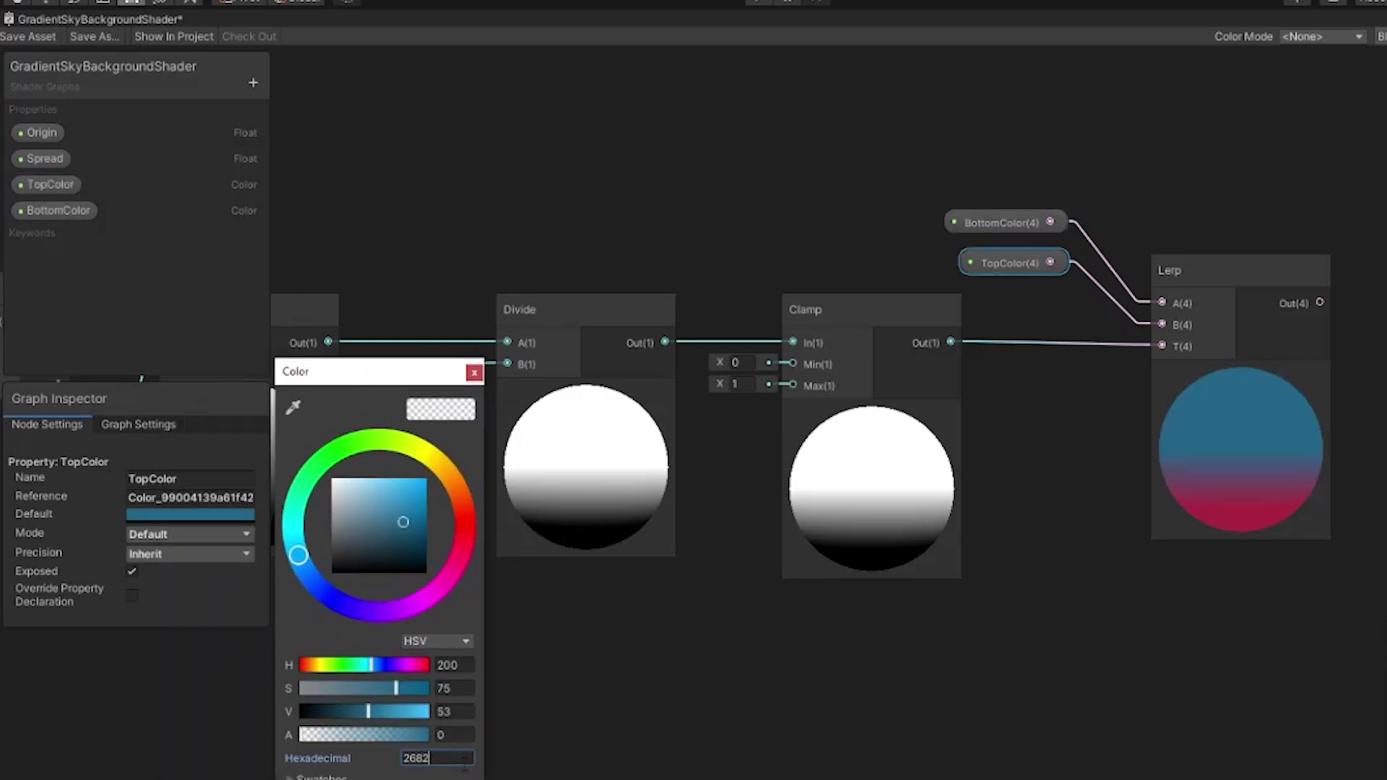
key(Return)
- Lower the saturation of the BottomColor property's default color to 50
click(1004, 223)
click(190, 515)
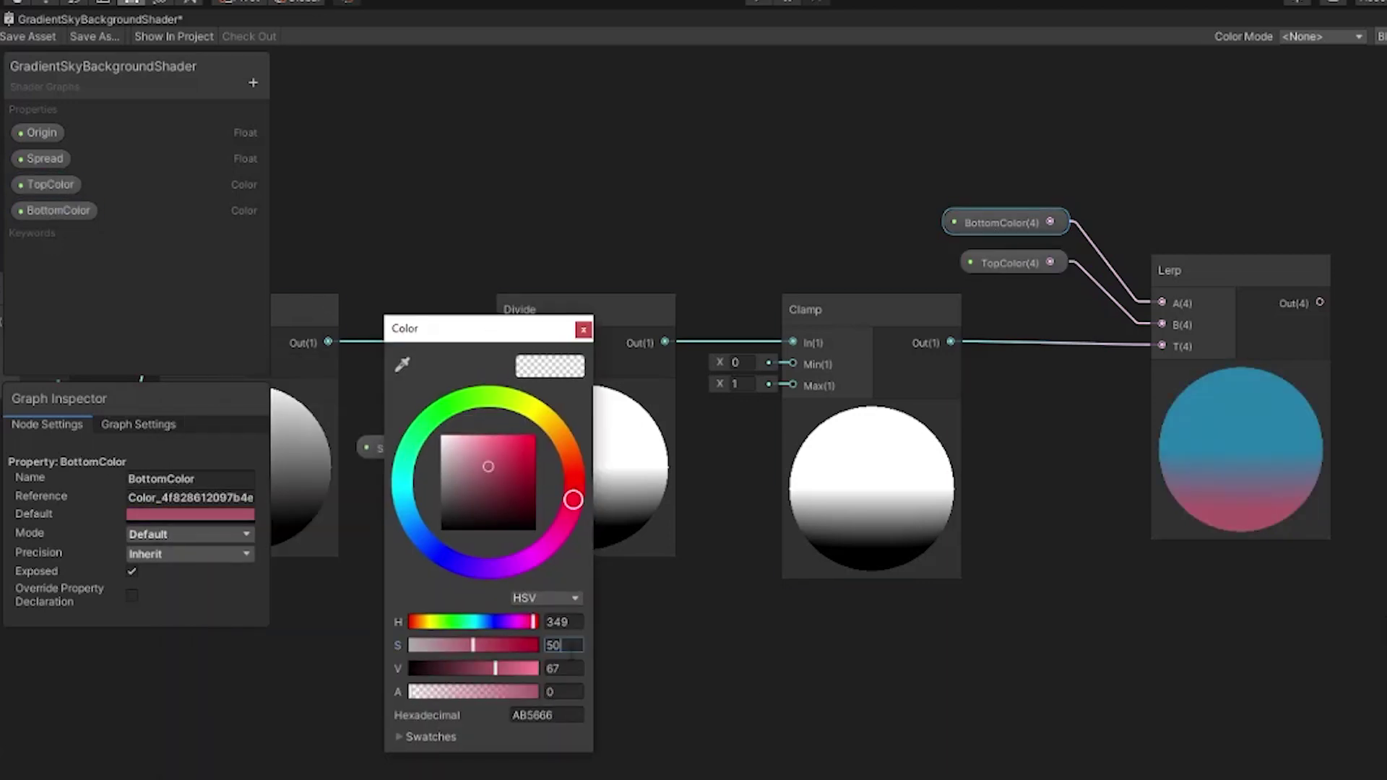
key(Return)
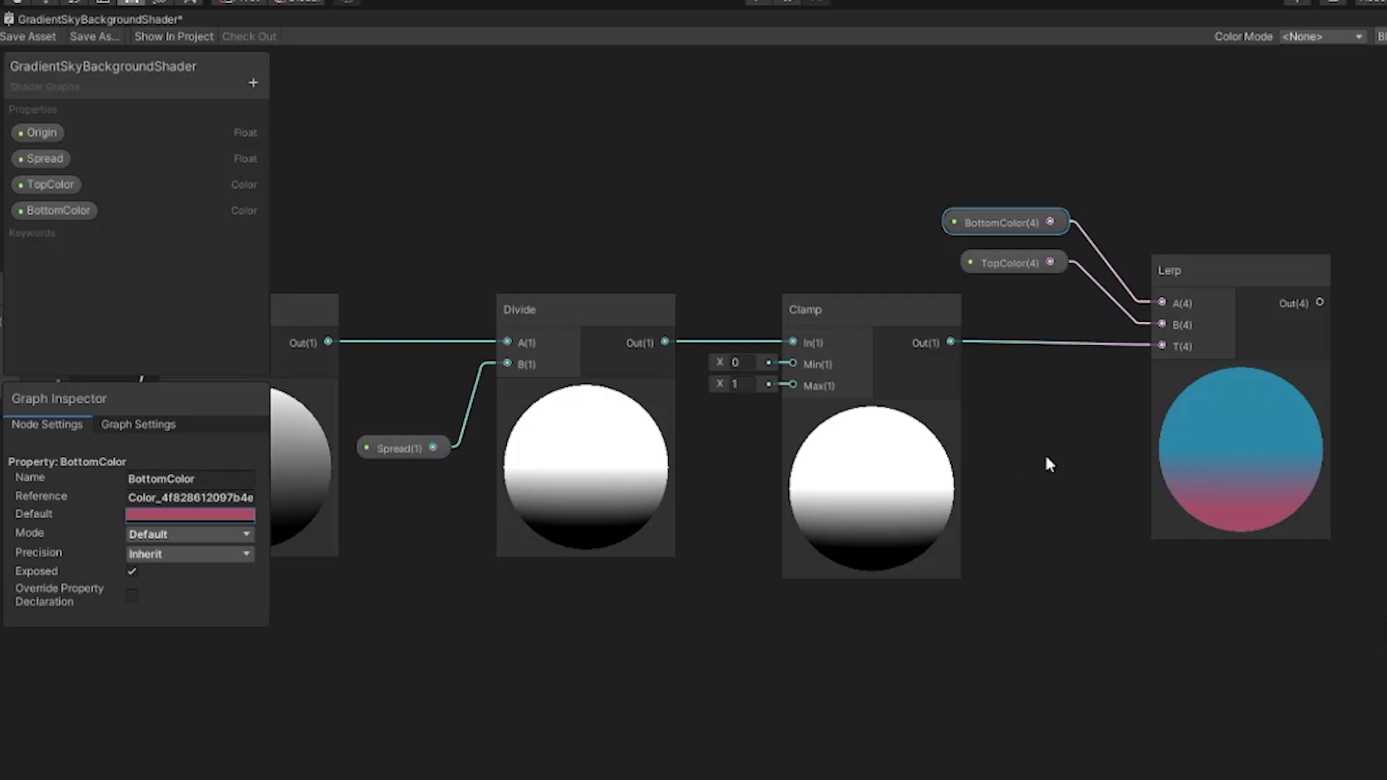
- Connect the Lerp output to the Fragment block's Base Color and save the shader graph asset
middle_drag(1334, 191, 1024, 229)
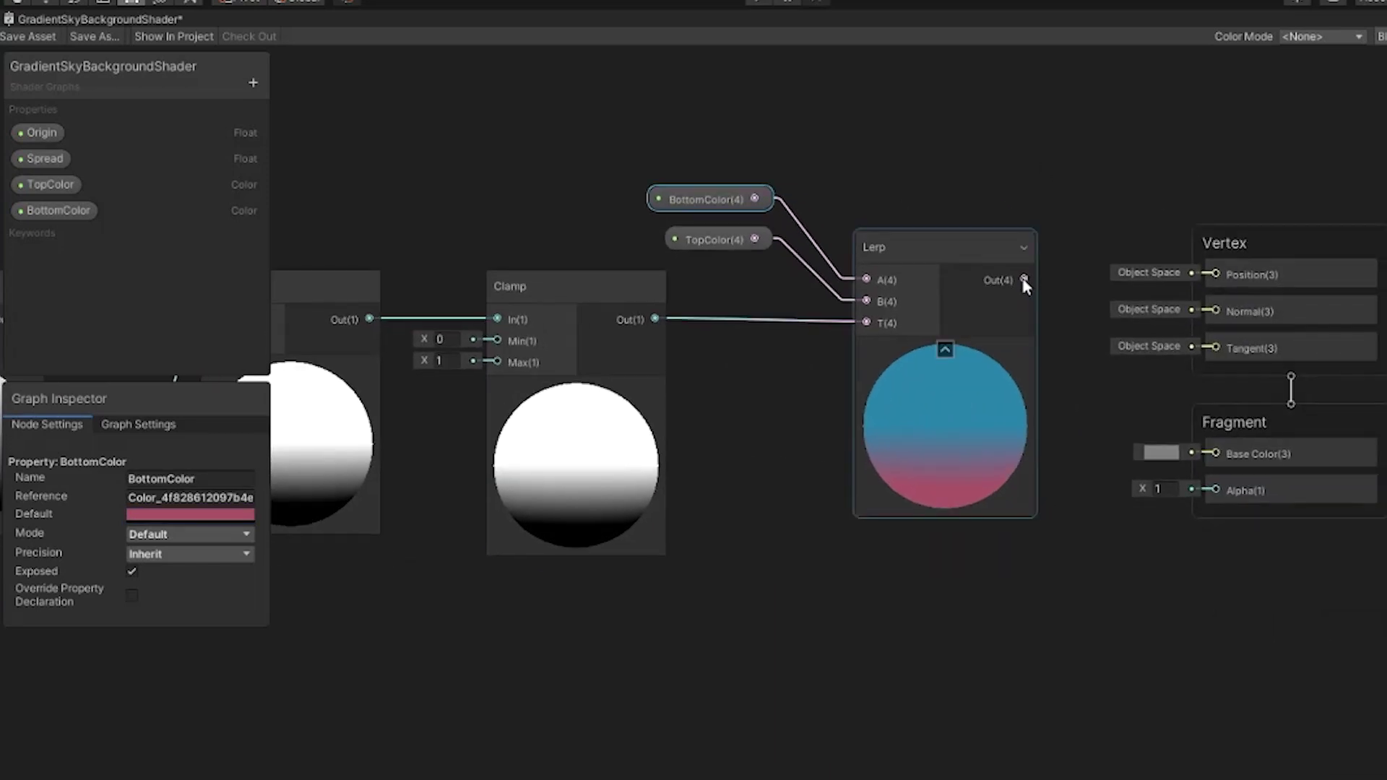
drag(1024, 280, 1217, 454)
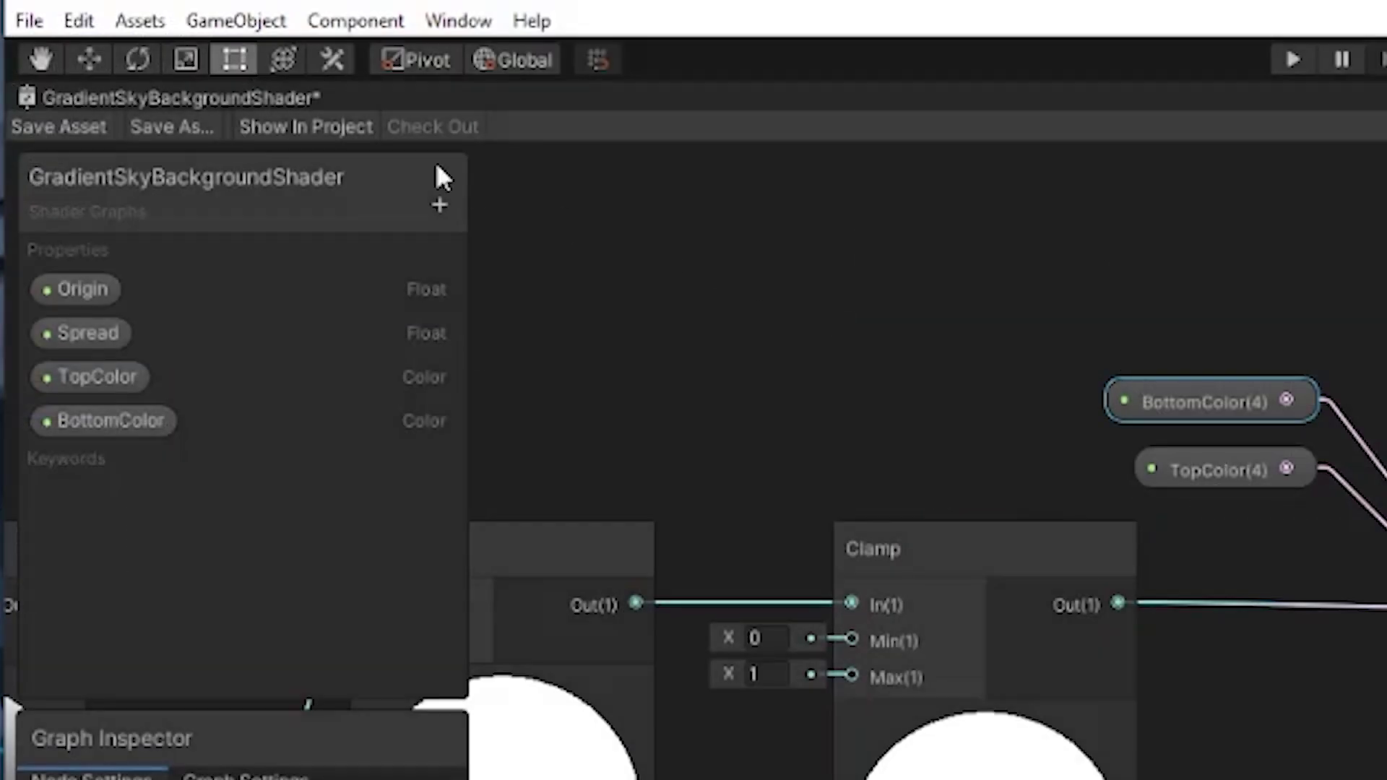
click(63, 138)
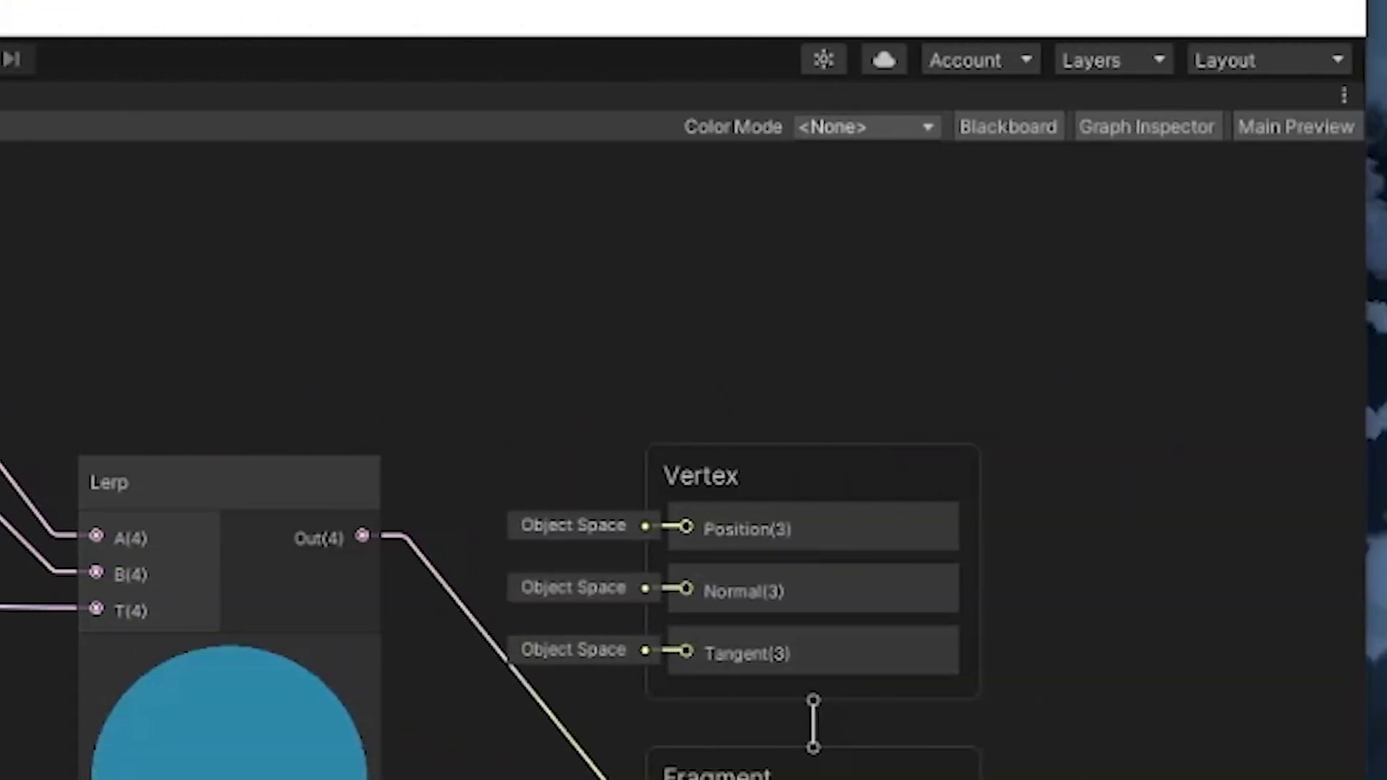
- Restore the maximized Shader Graph window to the editor layout and create a material named GradientSkyBackgroundMaterial from the GradientSkyBackgroundShader asset
click(1343, 96)
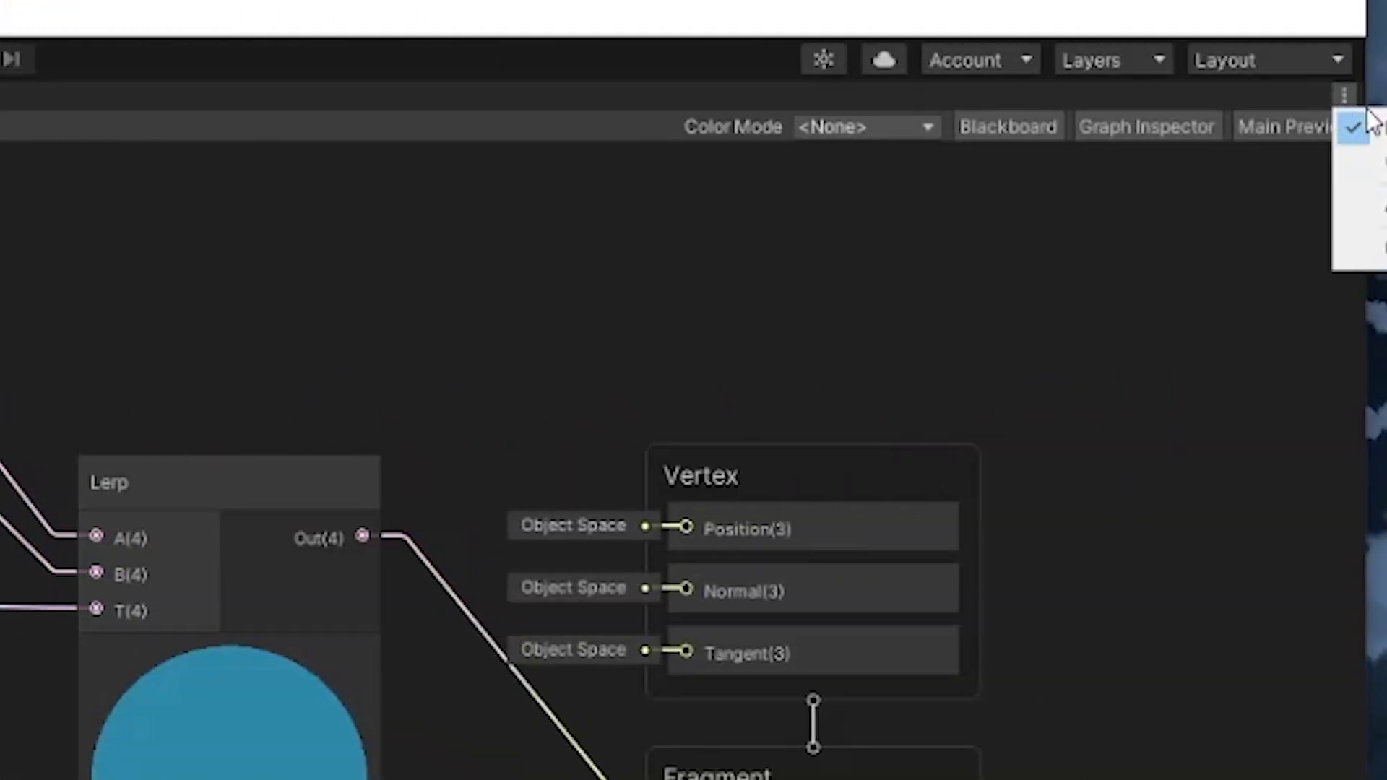
click(1349, 117)
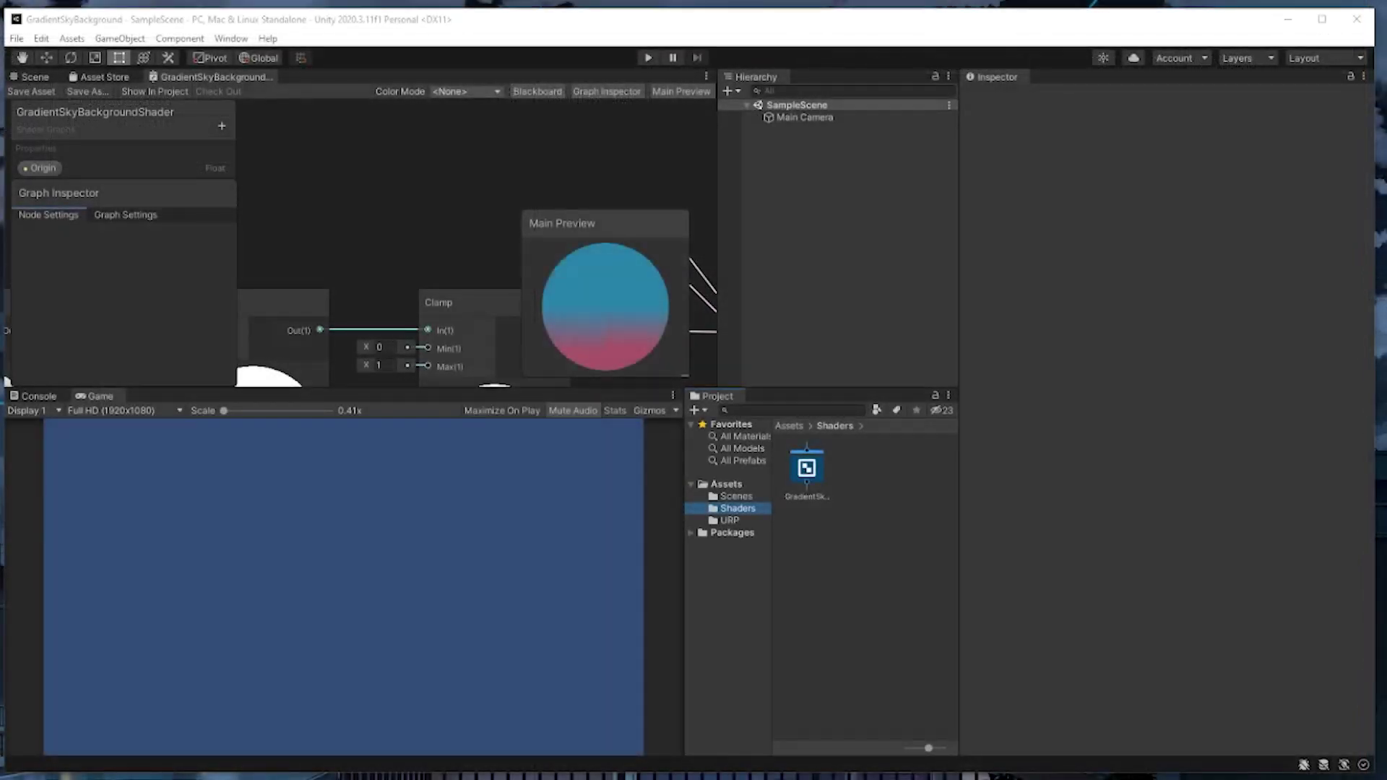
click(806, 483)
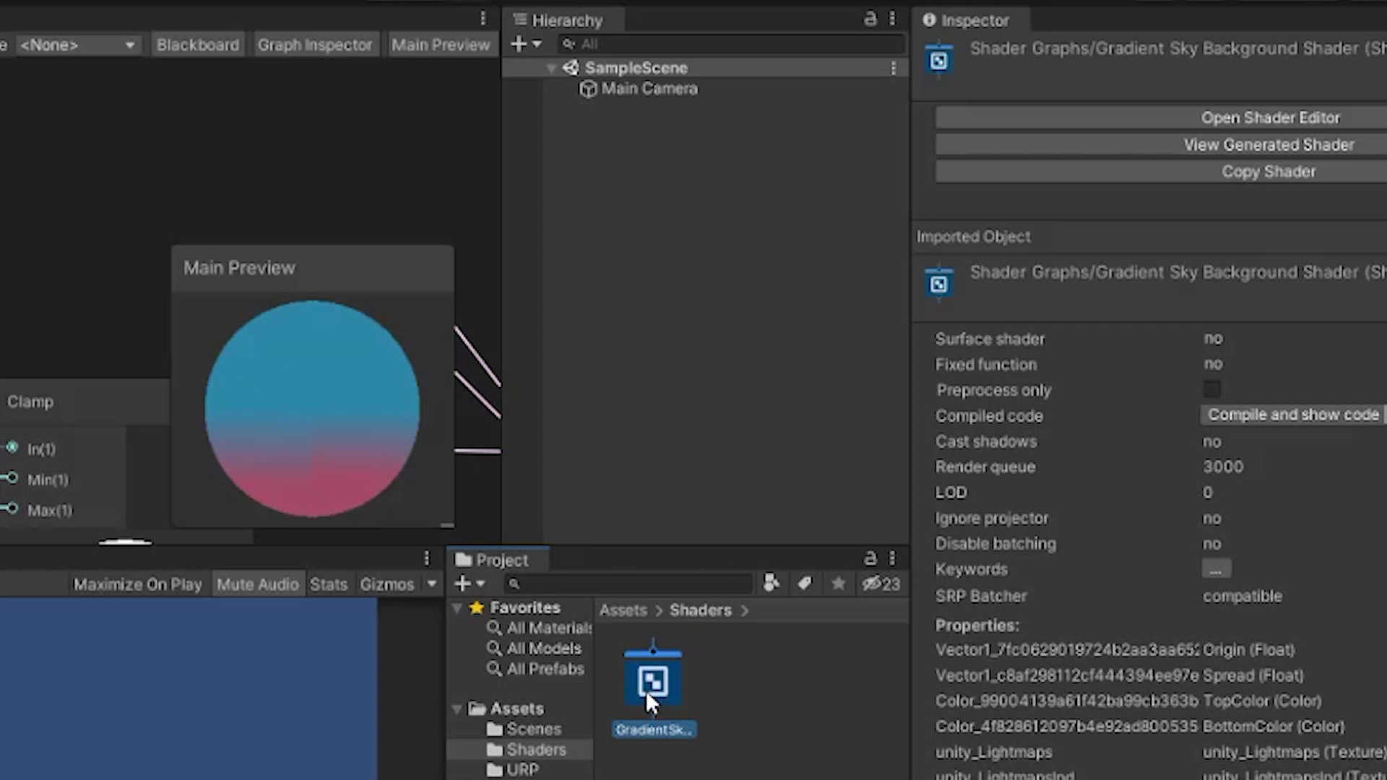
right_click(802, 473)
mouse_move(773, 20)
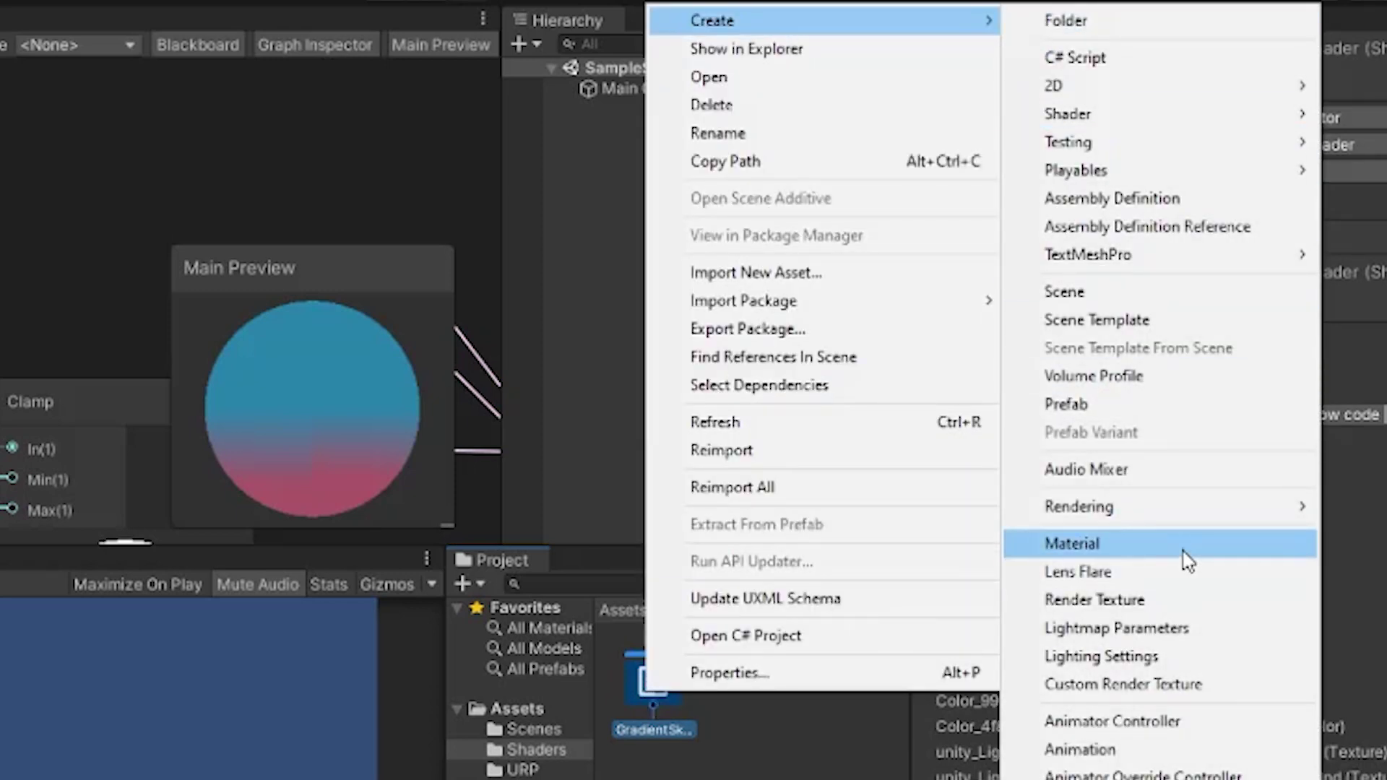
click(1148, 543)
text(GradientS)
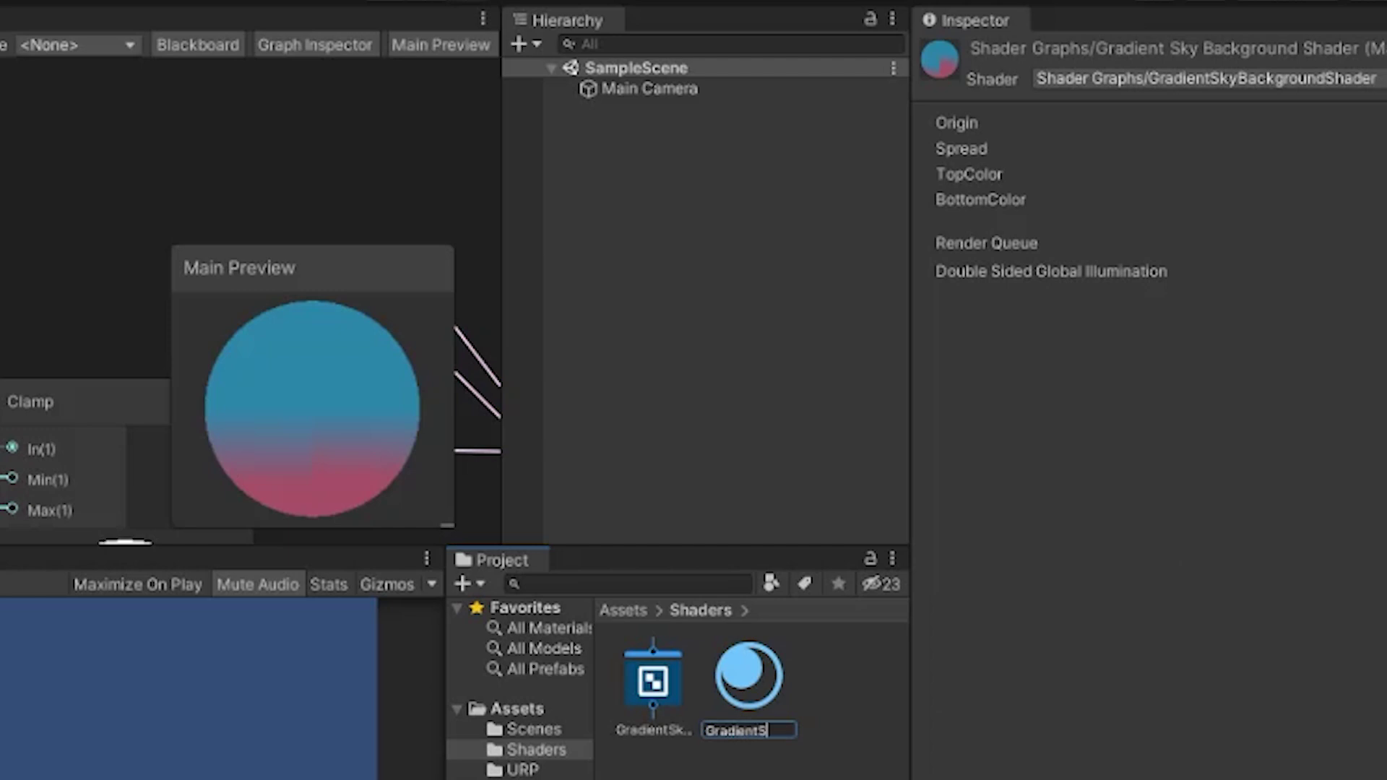
text(kyBackgroundMaterial)
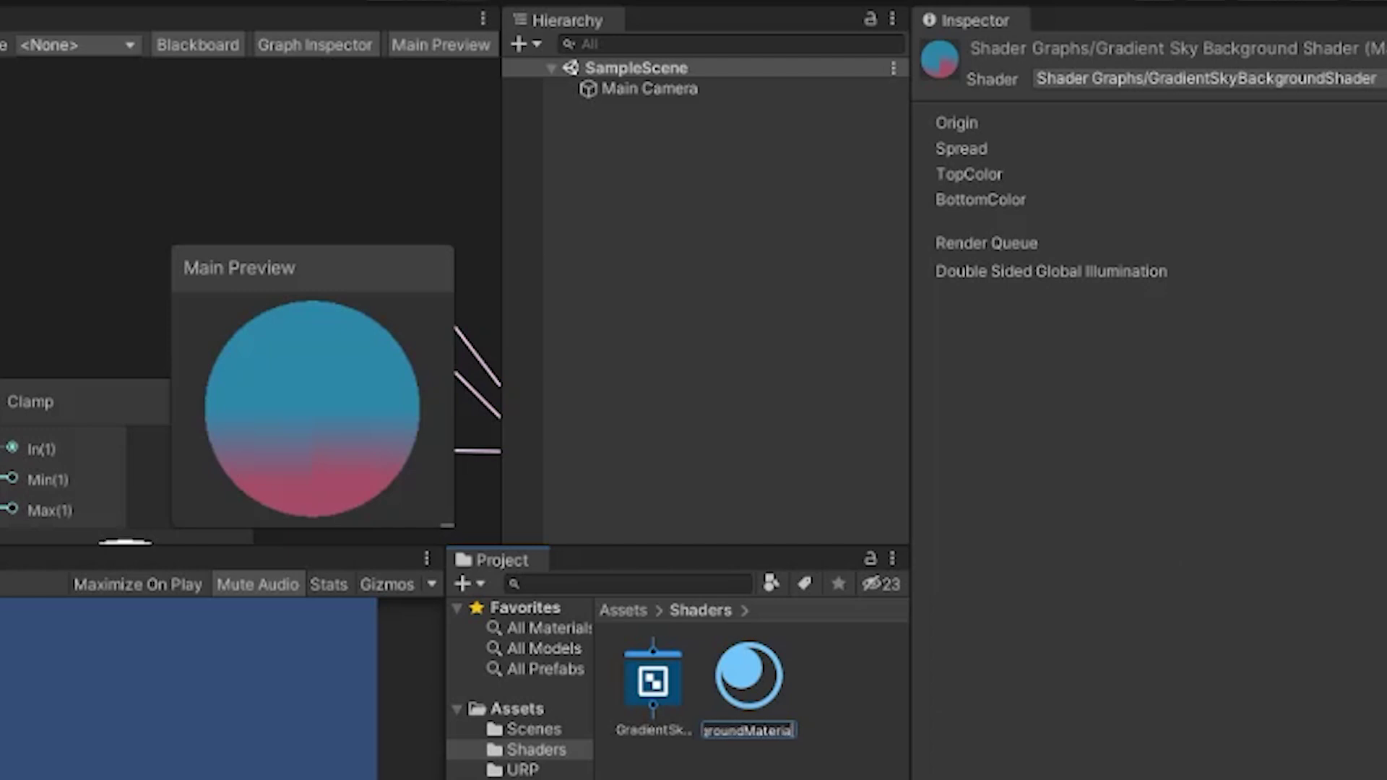
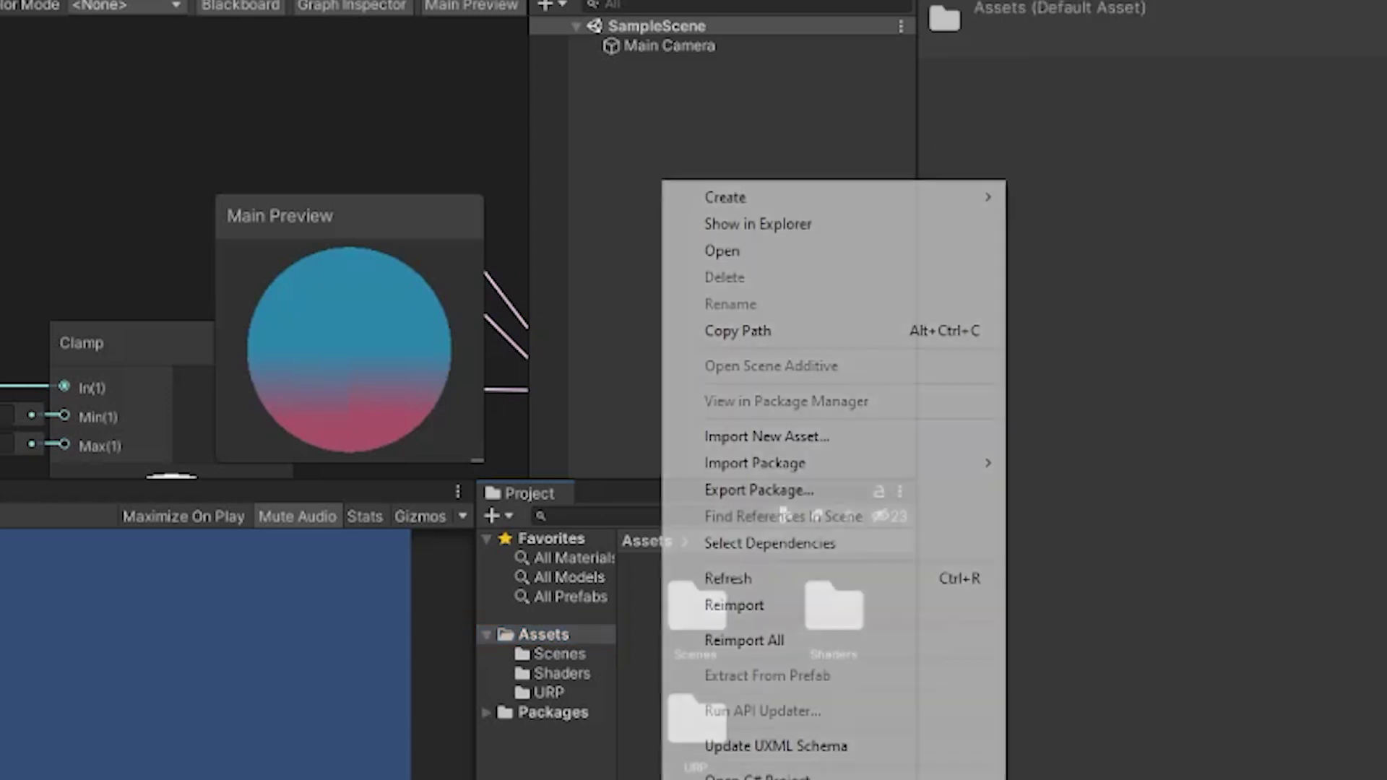
- Create a new folder named Art in the project's Assets folder
mouse_move(722, 195)
click(1136, 78)
text(Art)
key(Return)
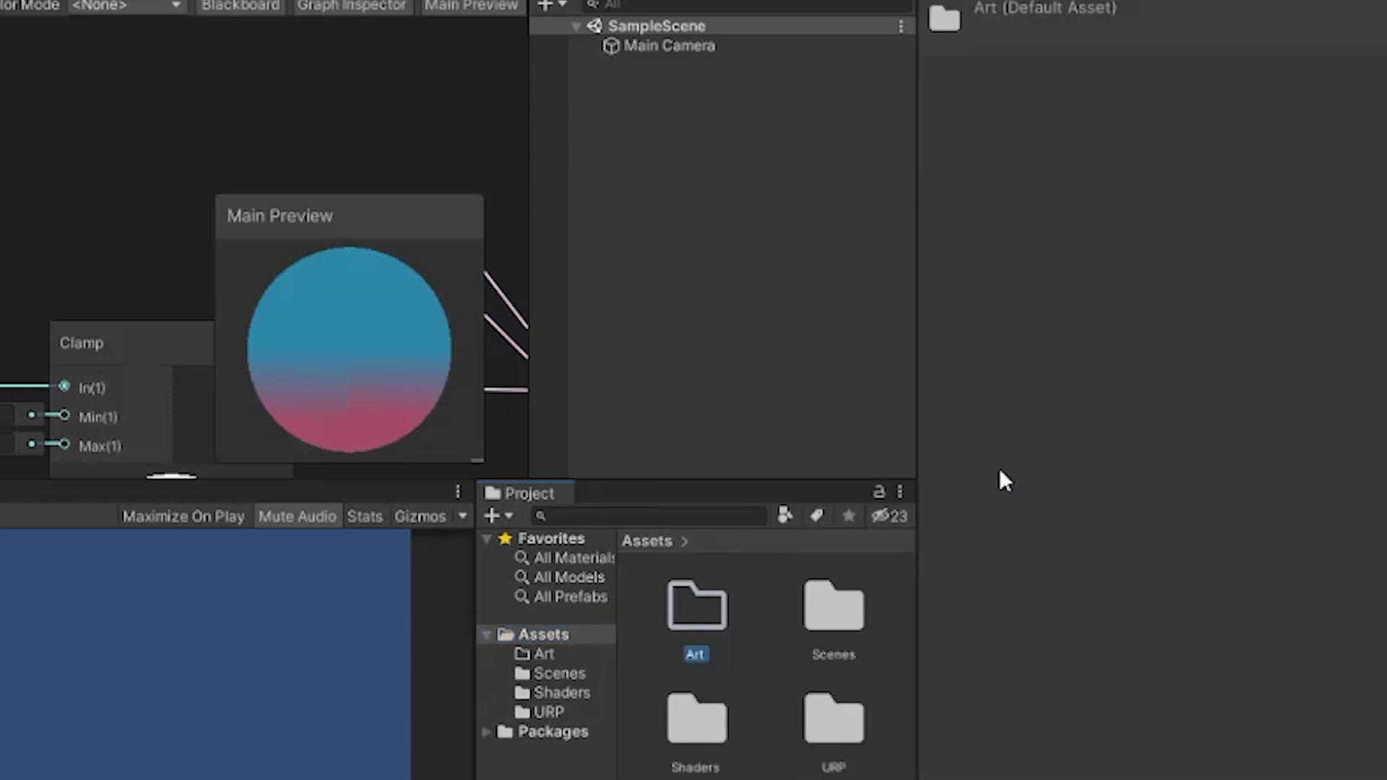
- Set the white_tile texture in the Art folder to 16 Pixels Per Unit, Point (no filter) filtering and no compression, and apply the import settings
double_click(696, 615)
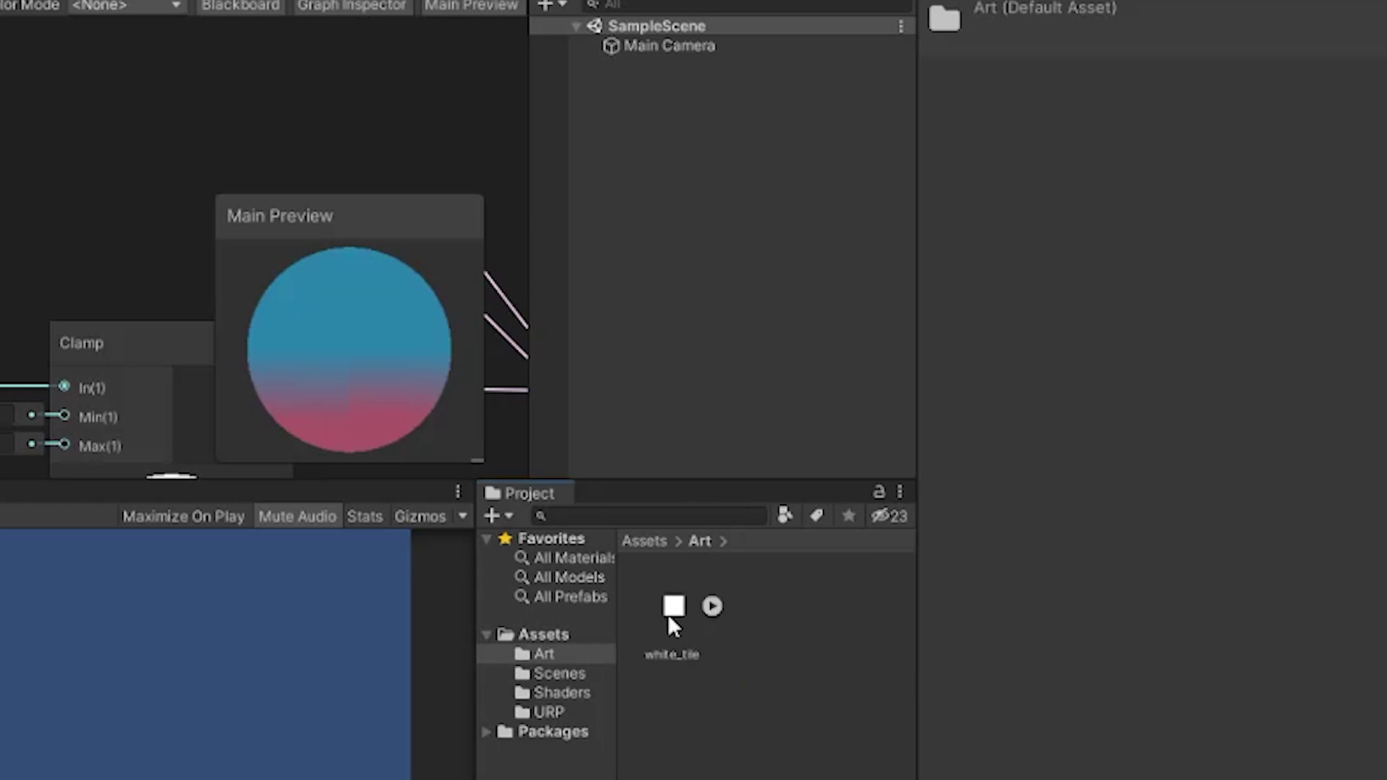
click(673, 607)
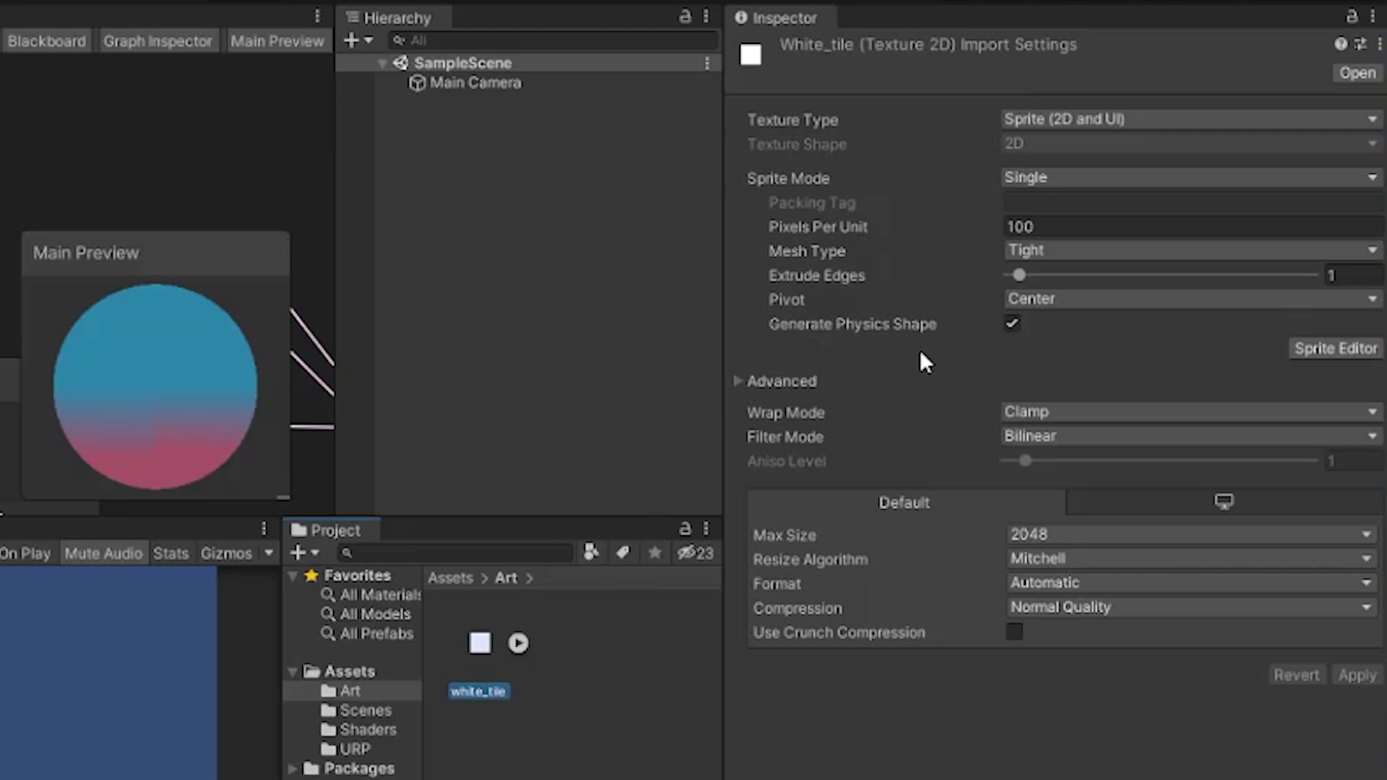
click(1058, 225)
text(16)
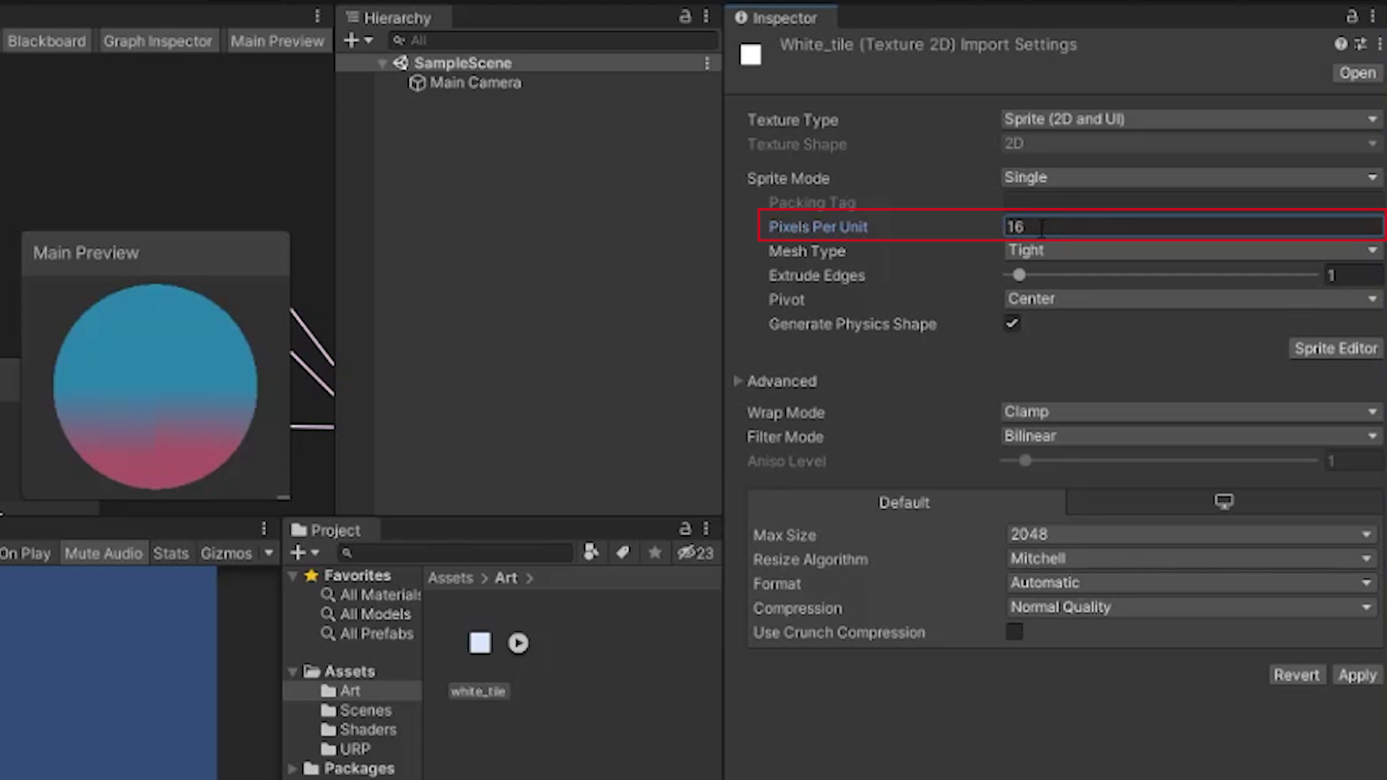
click(1092, 439)
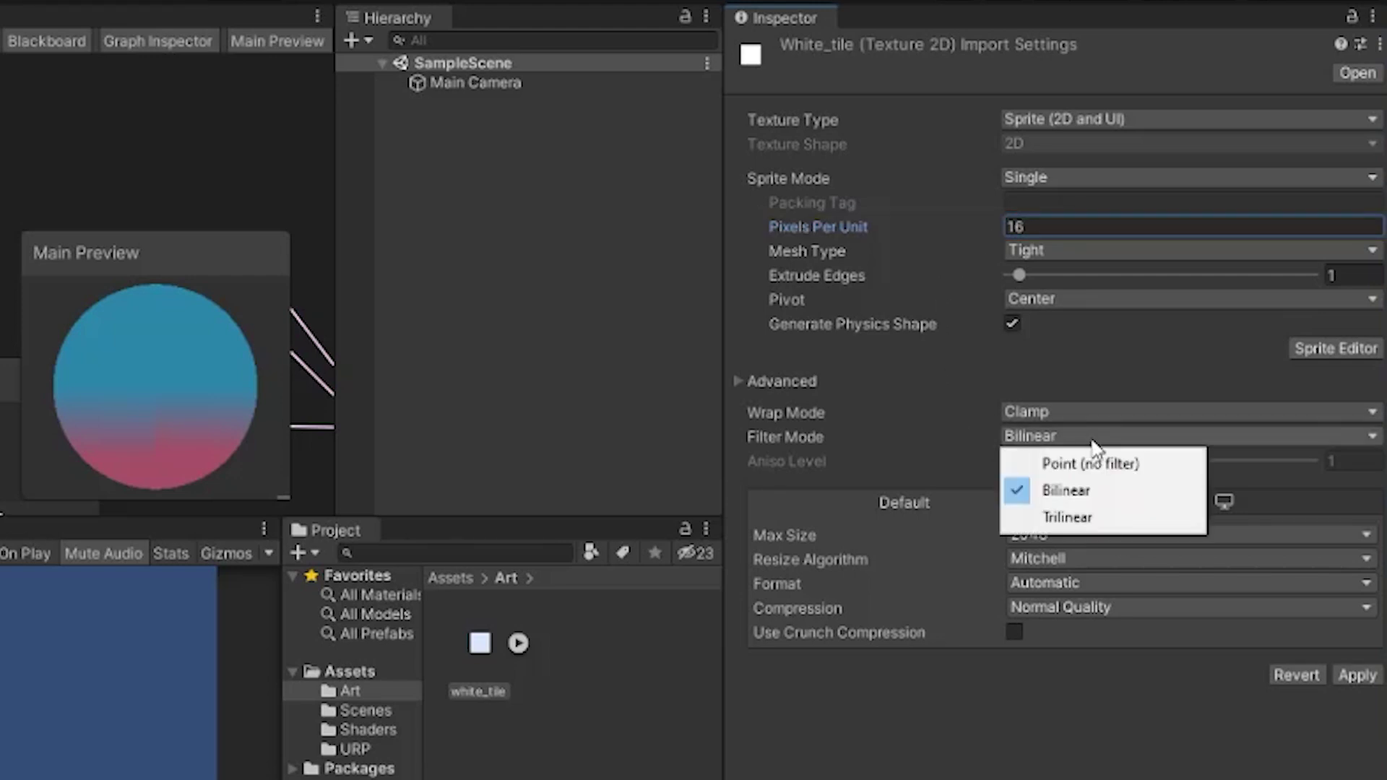
click(1155, 466)
click(1129, 606)
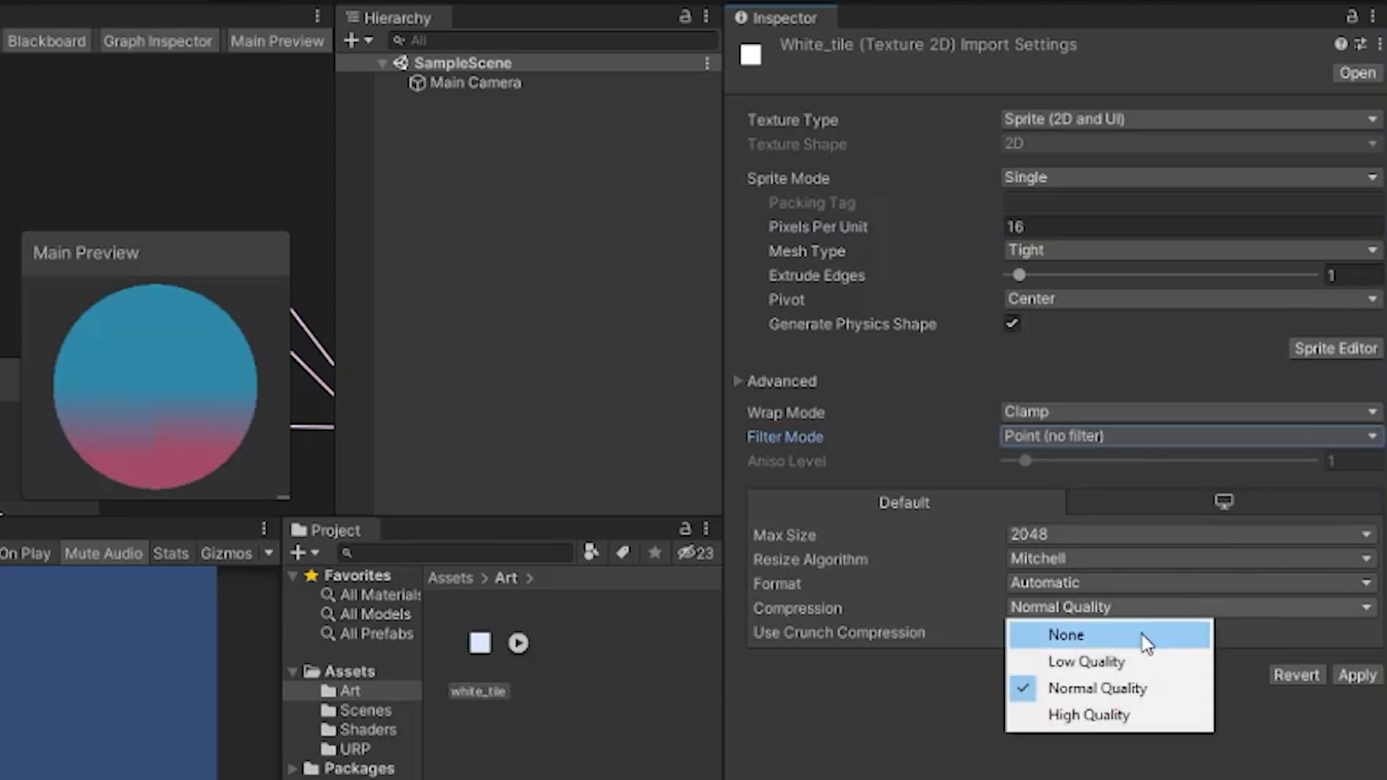
click(1147, 636)
click(1358, 652)
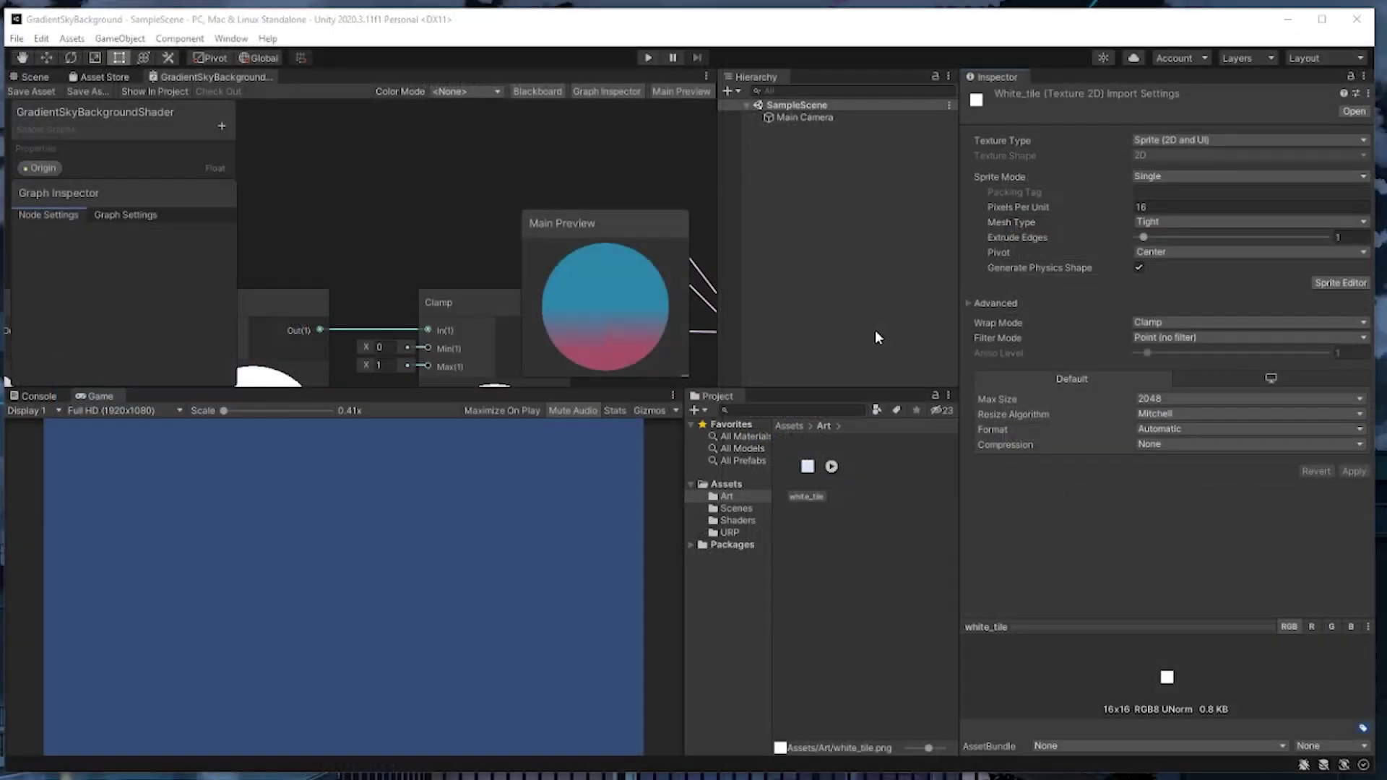
- Add the white_tile sprite and a Global Light 2D to SampleScene, ordering the light above the sprite in the hierarchy
click(33, 77)
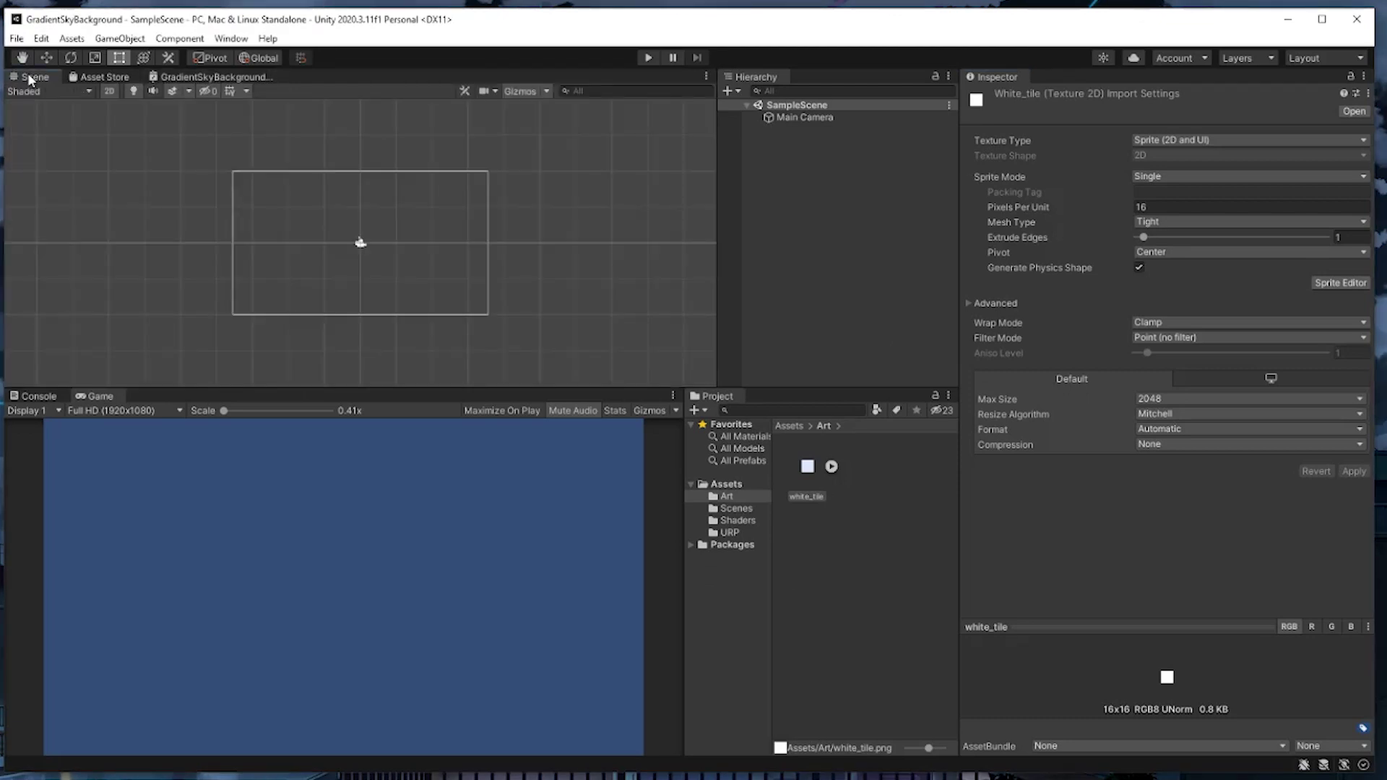
drag(809, 476, 787, 225)
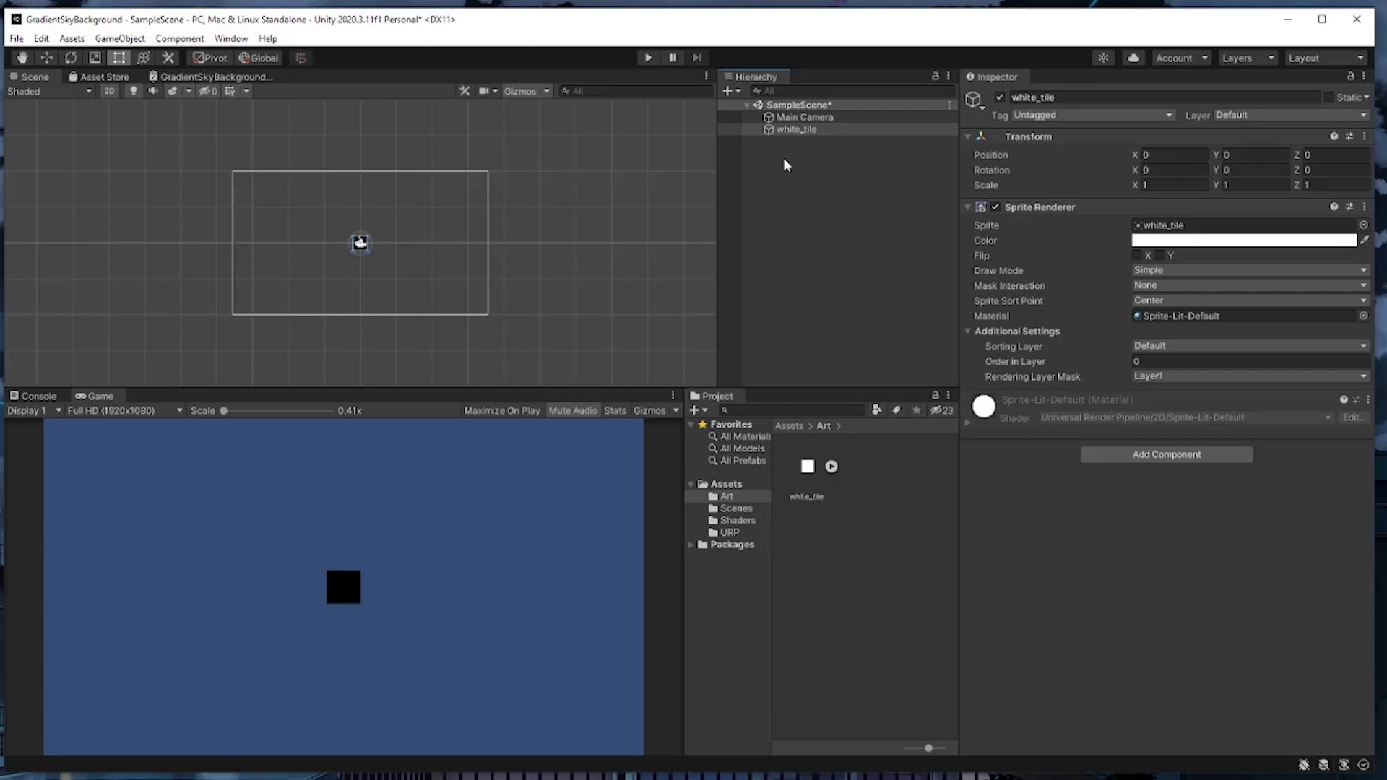
click(758, 160)
right_click(759, 161)
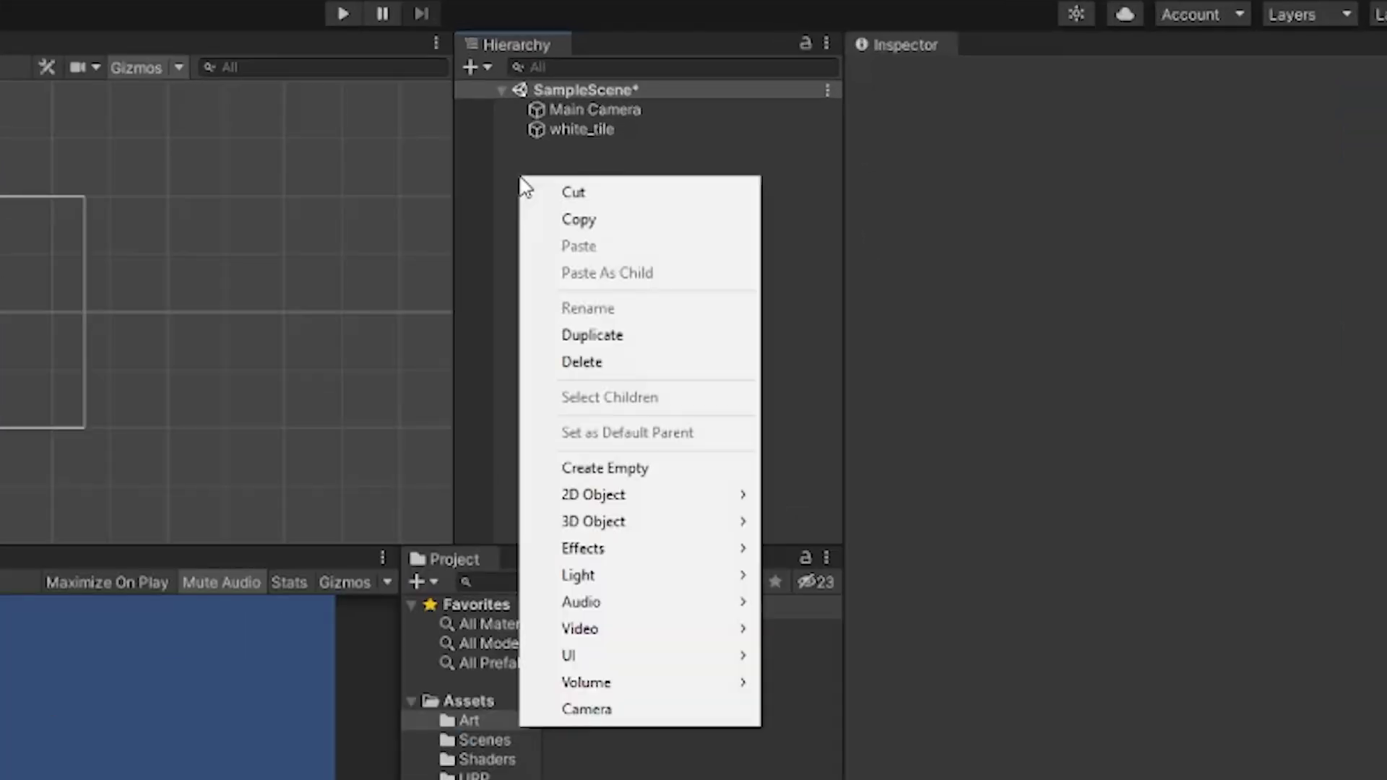
mouse_move(598, 577)
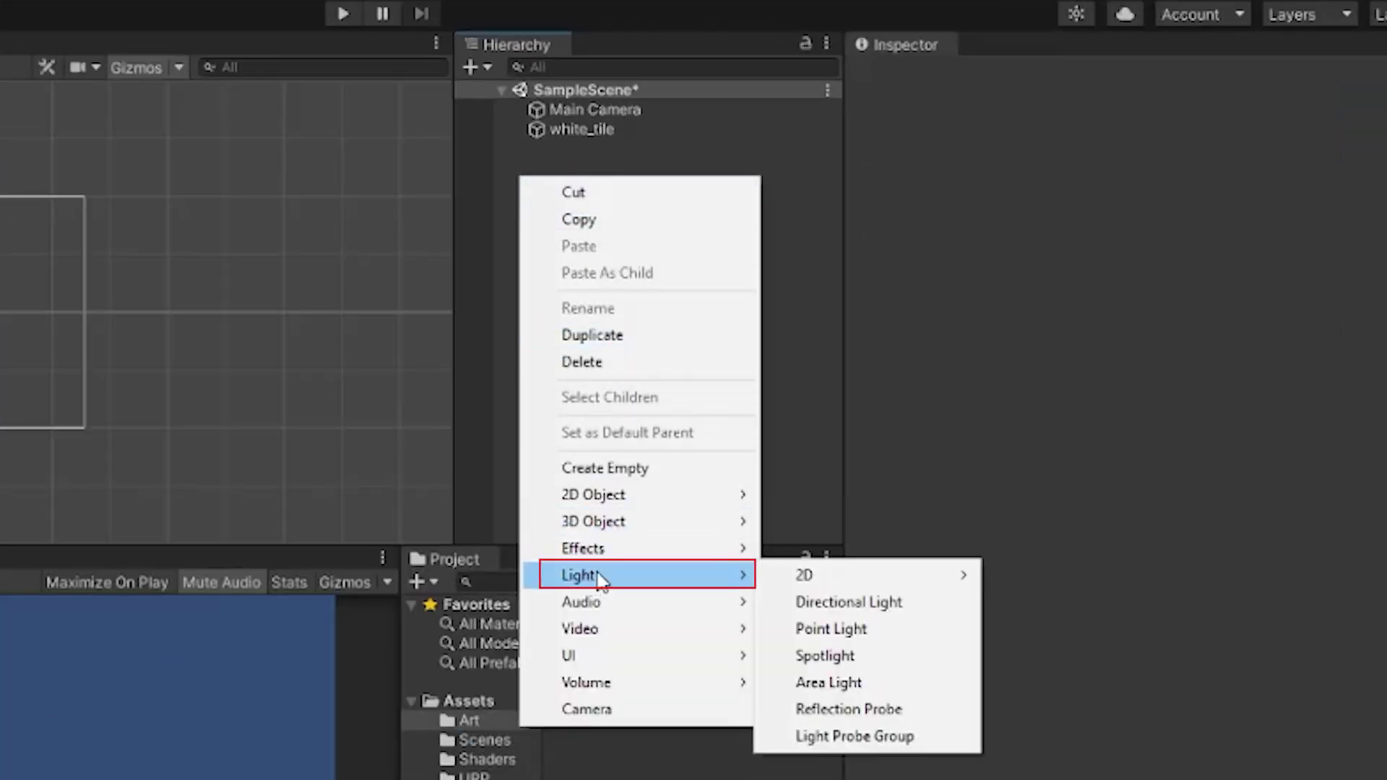
mouse_move(960, 576)
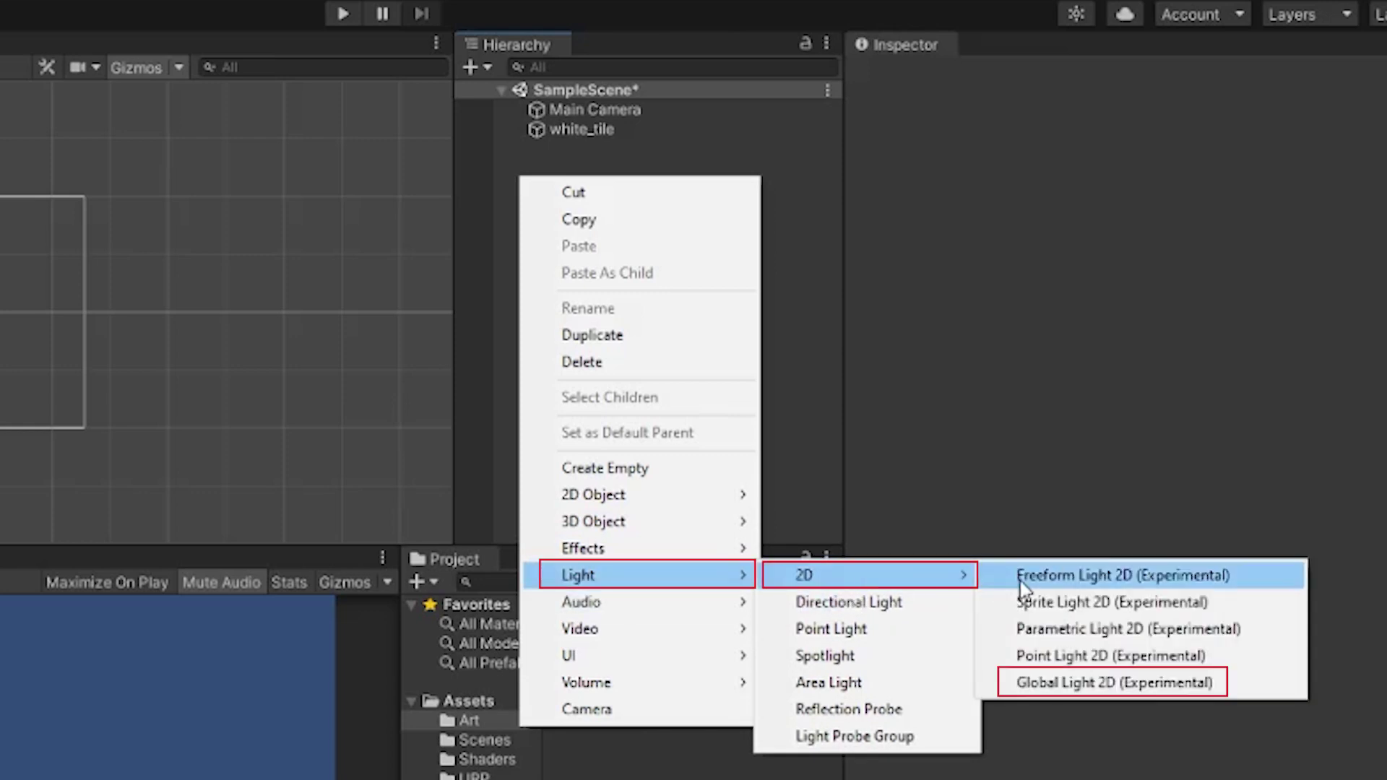
click(1091, 683)
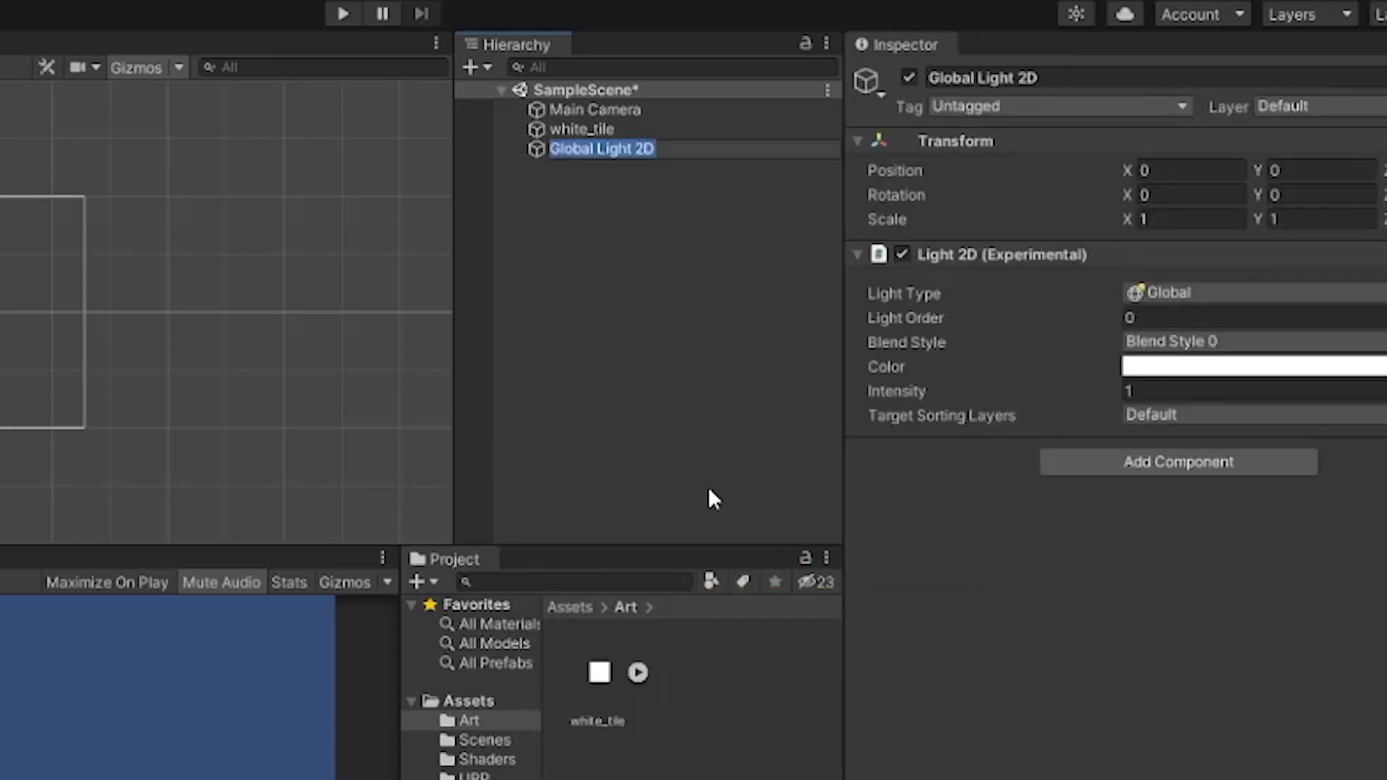
key(Return)
drag(597, 151, 584, 120)
- Rename the white_tile scene object BackgroundSprite and set its scale to X 19 and Y 10
click(574, 152)
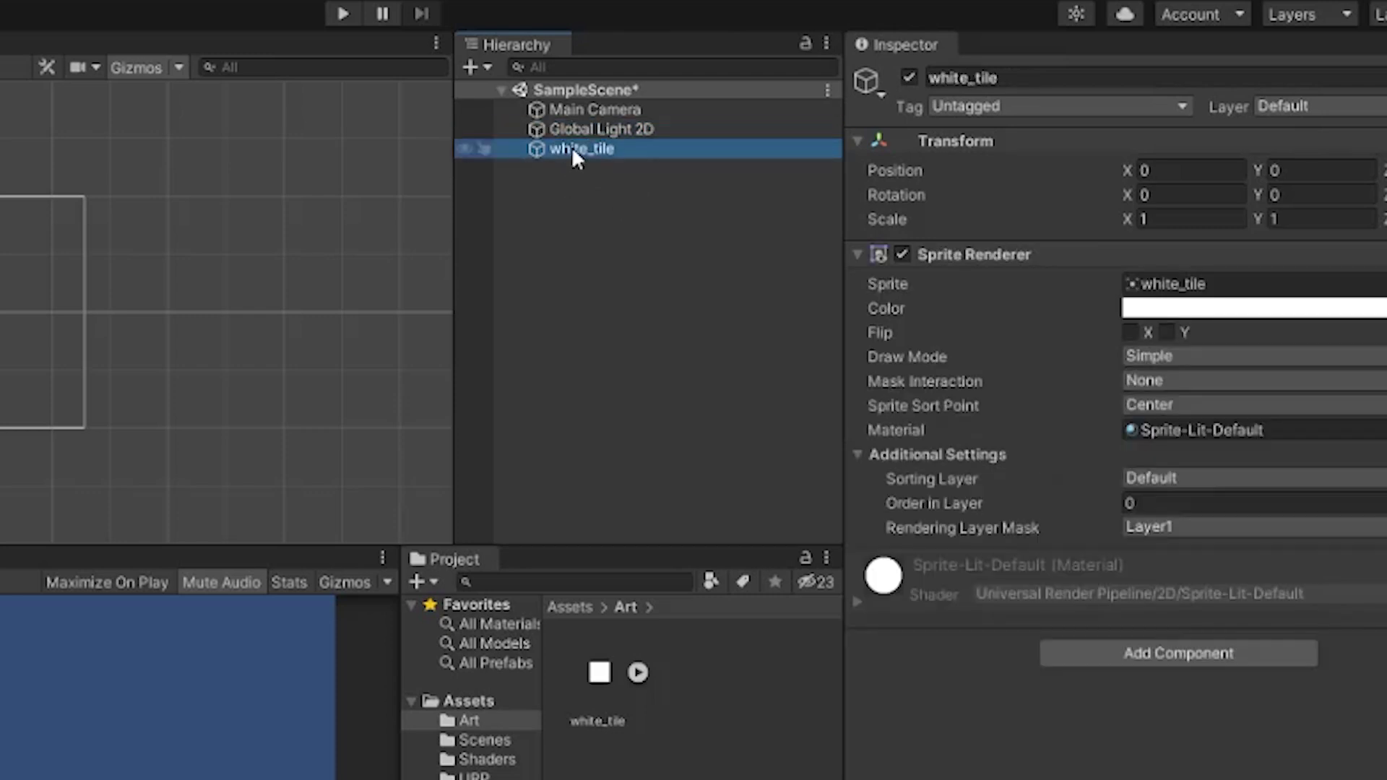
click(579, 152)
text(BackgroundSprite)
key(Return)
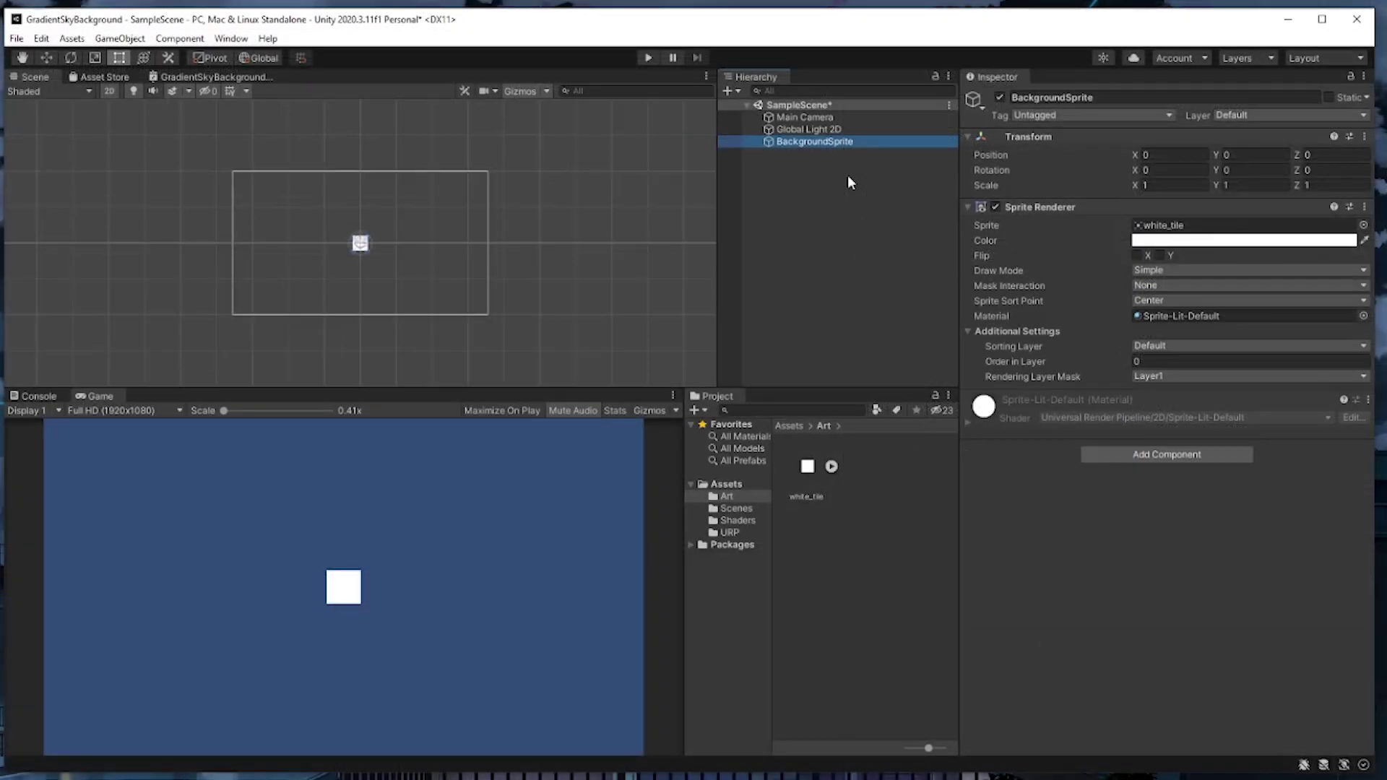
click(1167, 184)
text(19)
key(Tab)
text(10)
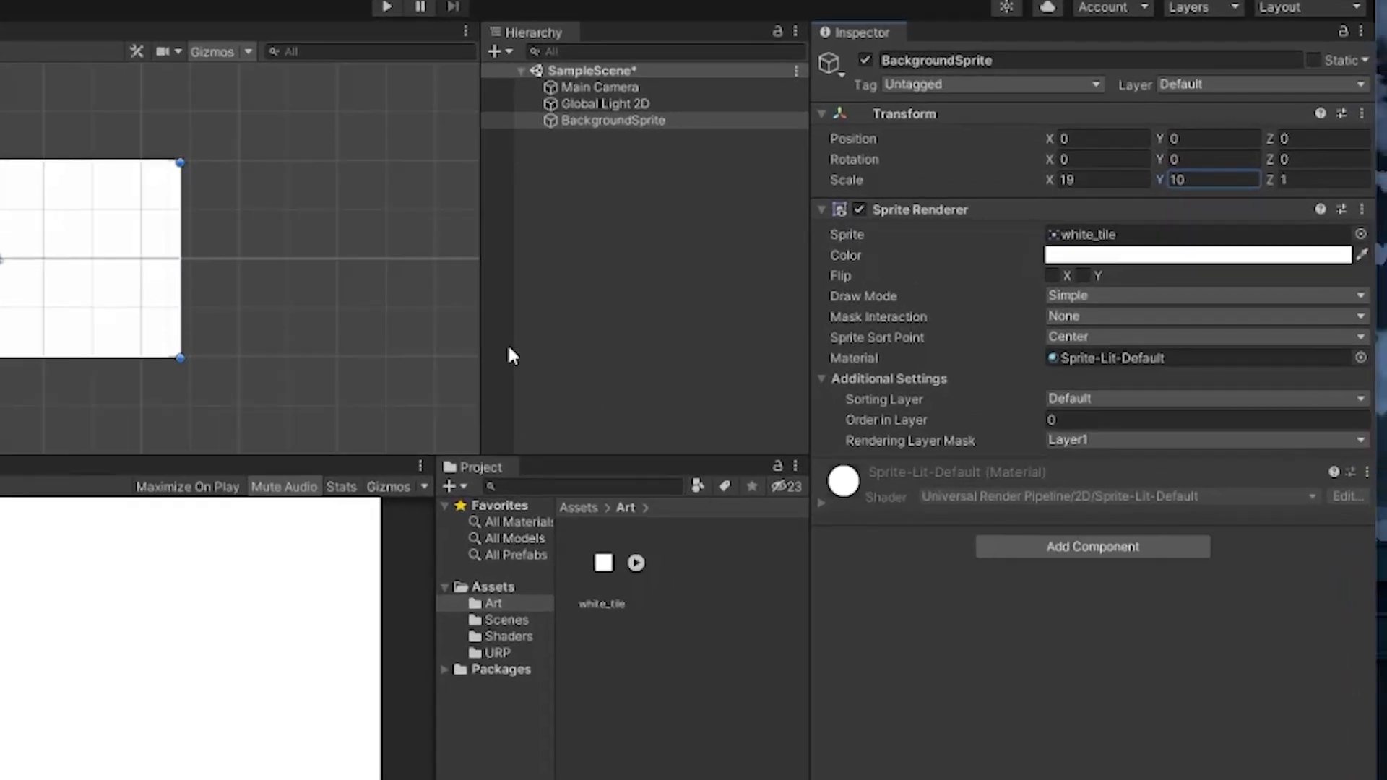
- Save the scene and assign GradientSkyBackgroundMaterial from the Shaders folder to BackgroundSprite
click(611, 121)
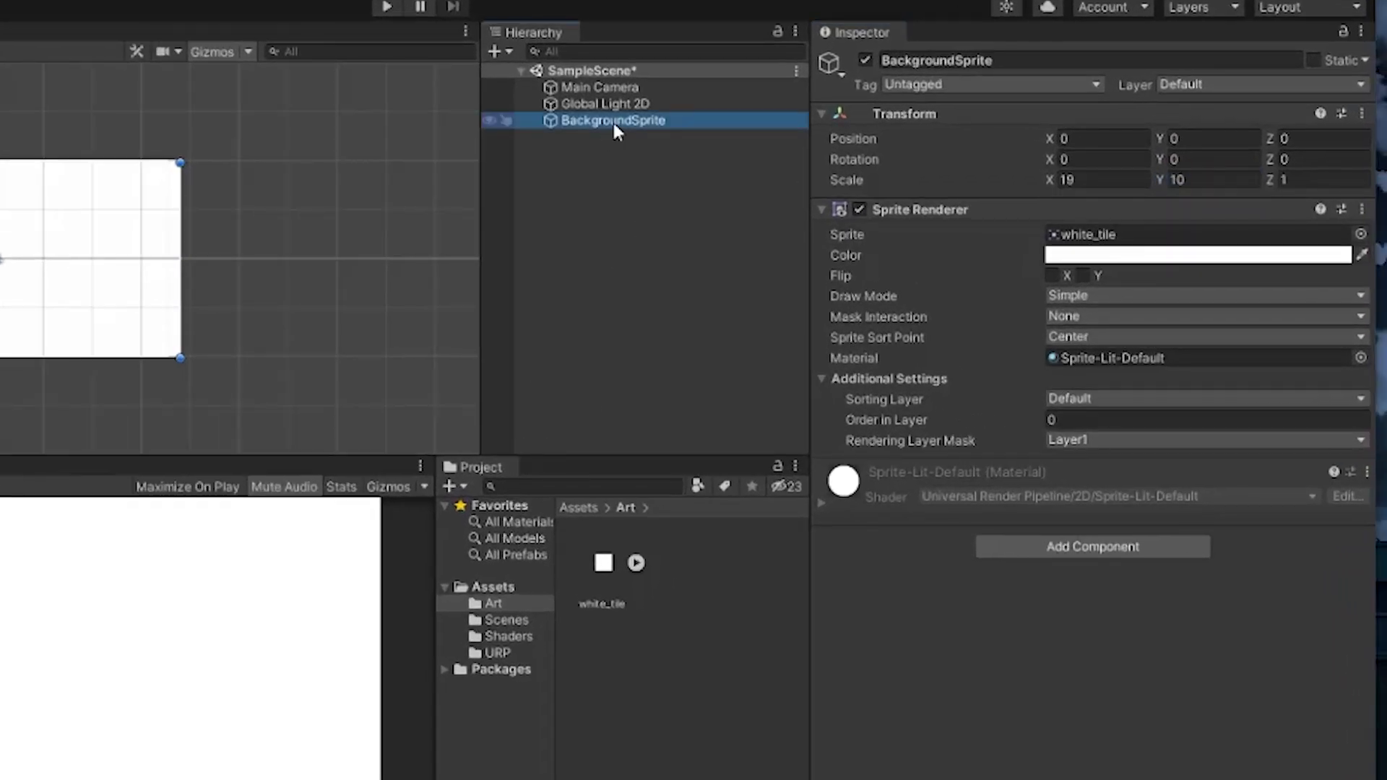
key(ctrl+s)
click(509, 636)
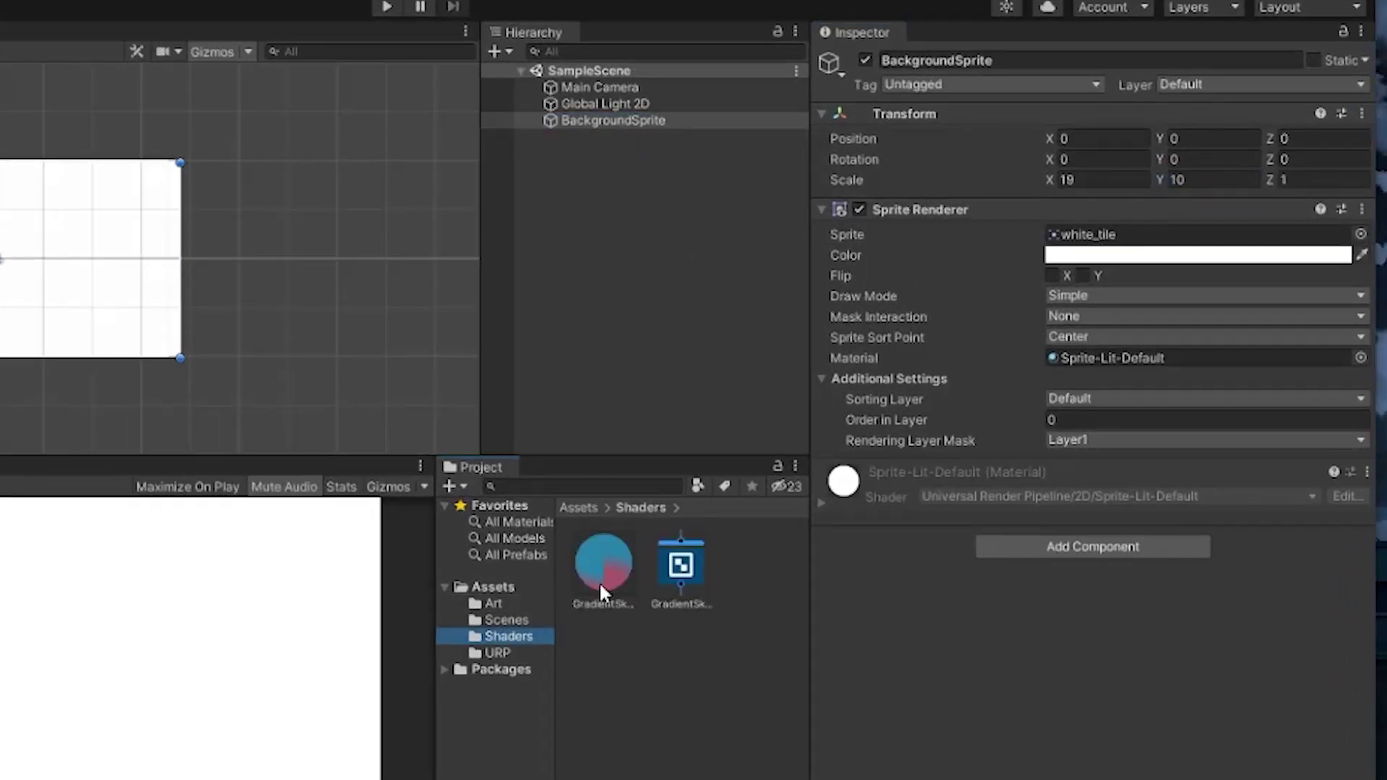
drag(597, 582, 938, 558)
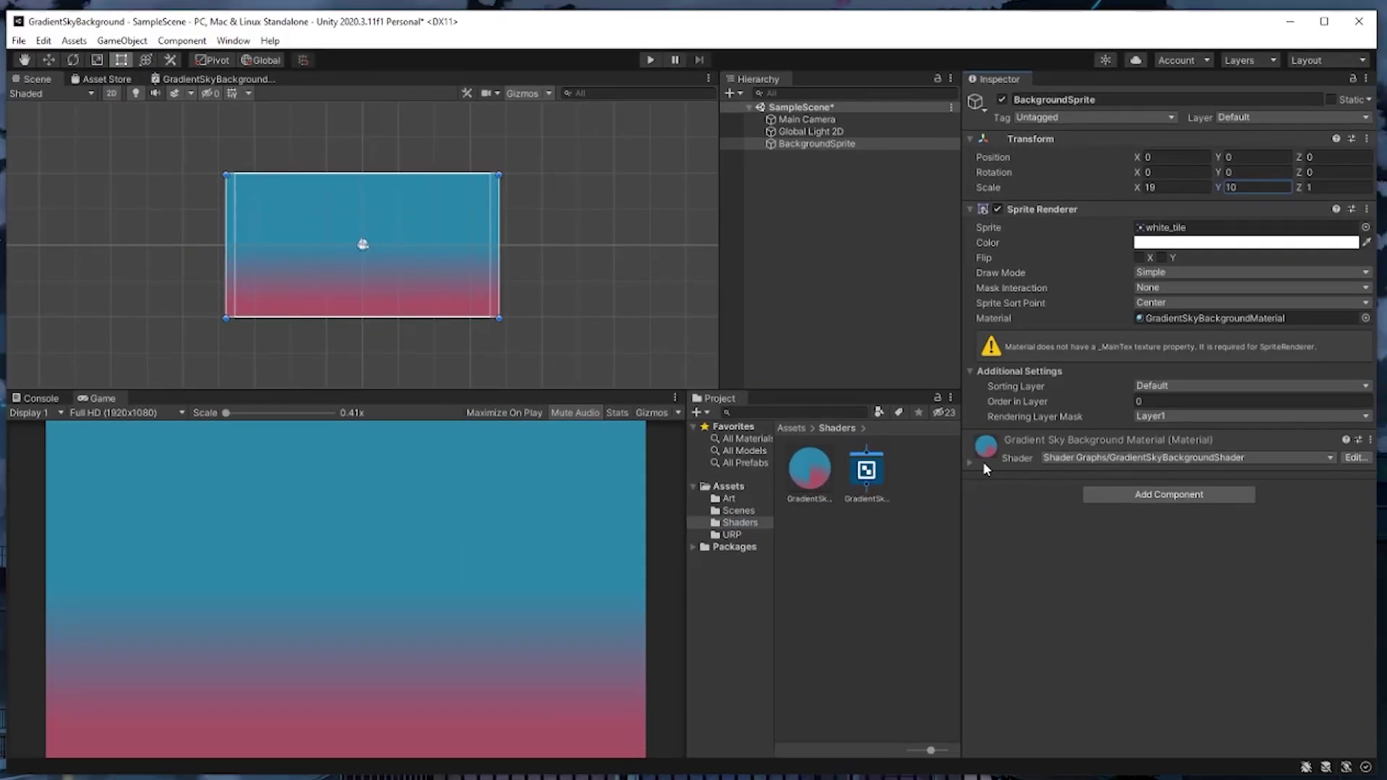
- Expand the gradient sky material's properties on BackgroundSprite and try an Origin of 0 and a Spread of 1
click(967, 463)
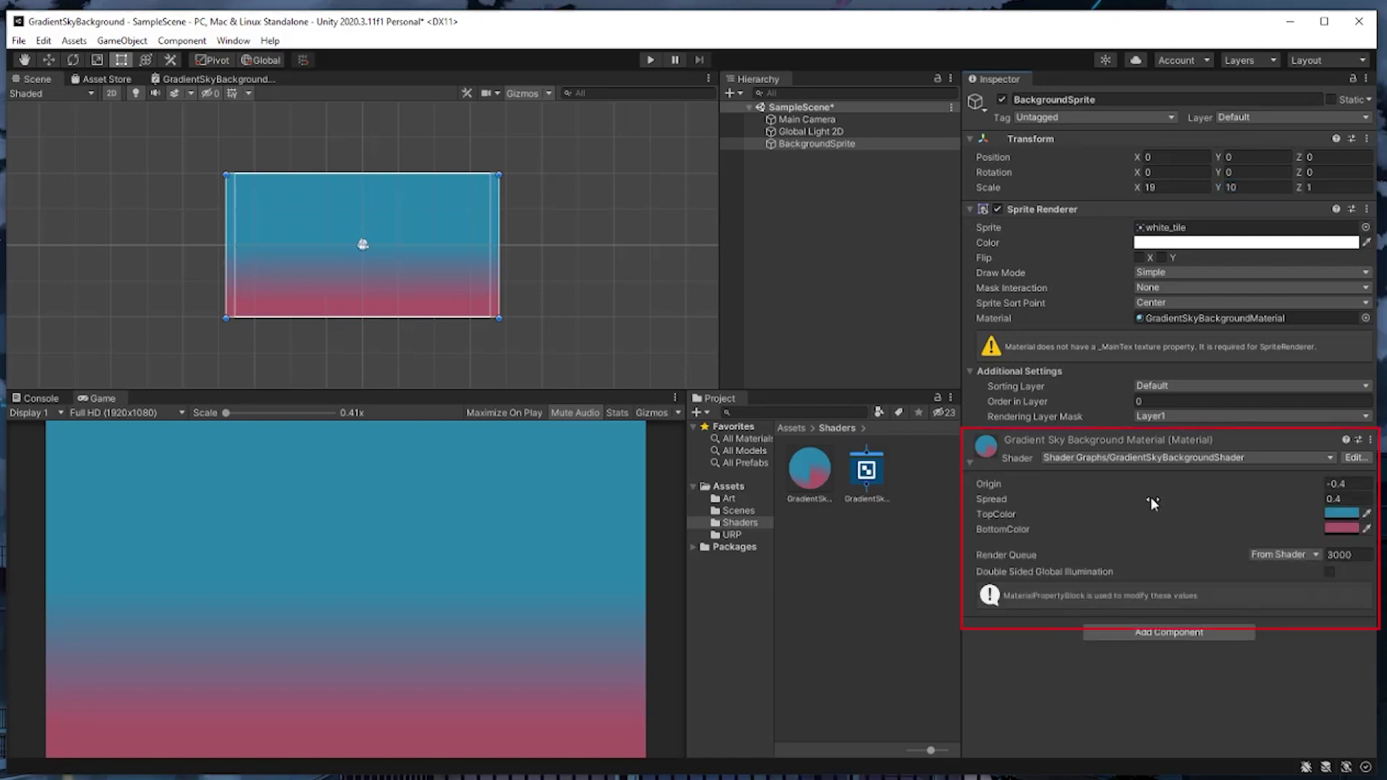
click(1019, 481)
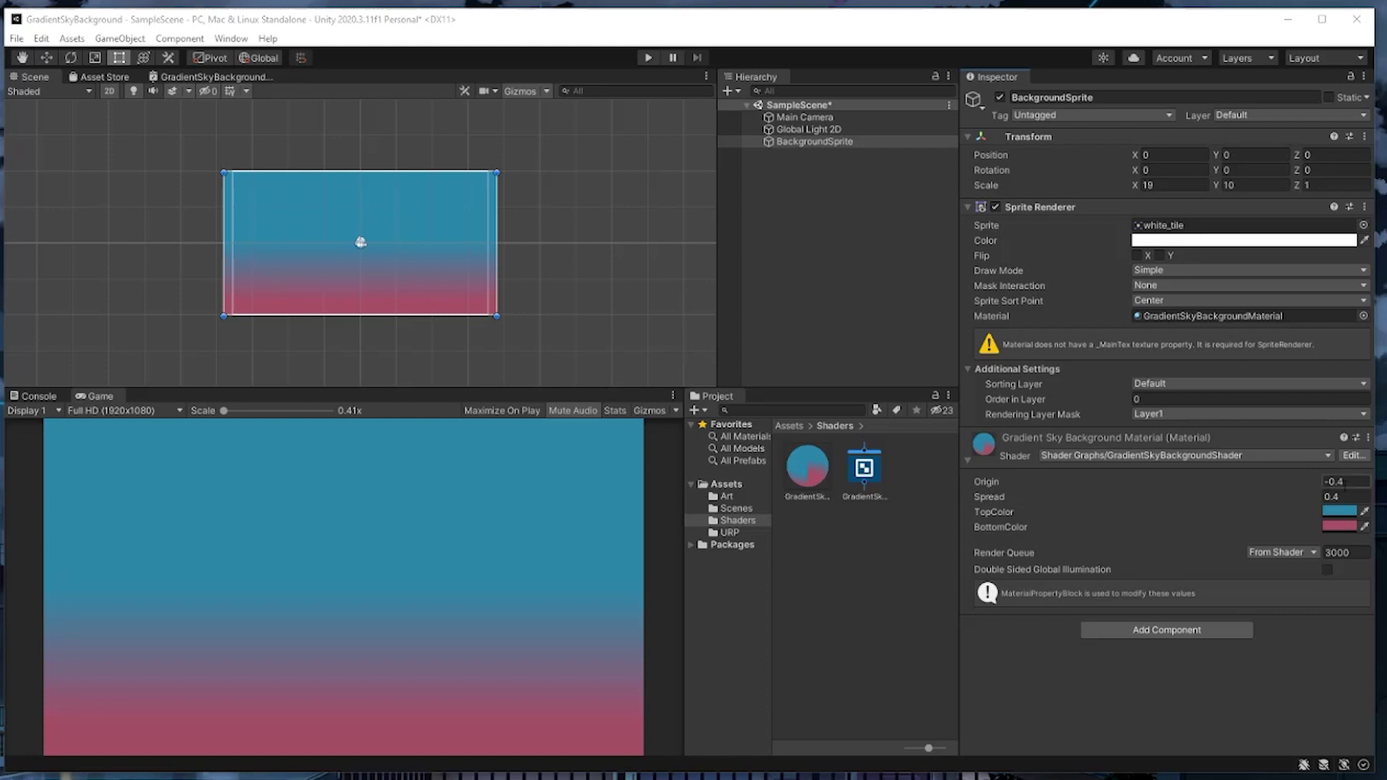
text(0)
key(Escape)
click(1345, 496)
text(1)
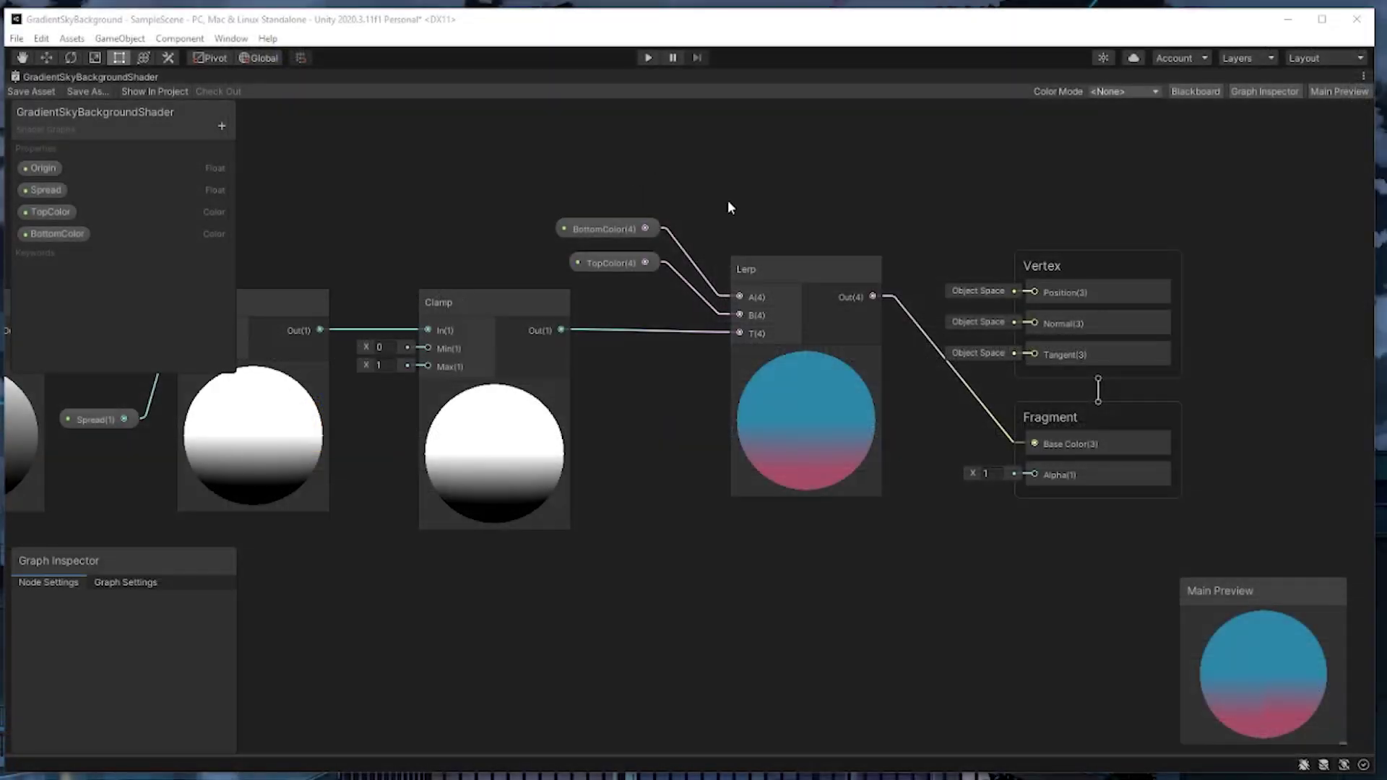
- Add a Texture 2D property with its default name to the GradientSkyBackgroundShader graph
scroll(730, 208, down, 2)
middle_drag(551, 176, 767, 253)
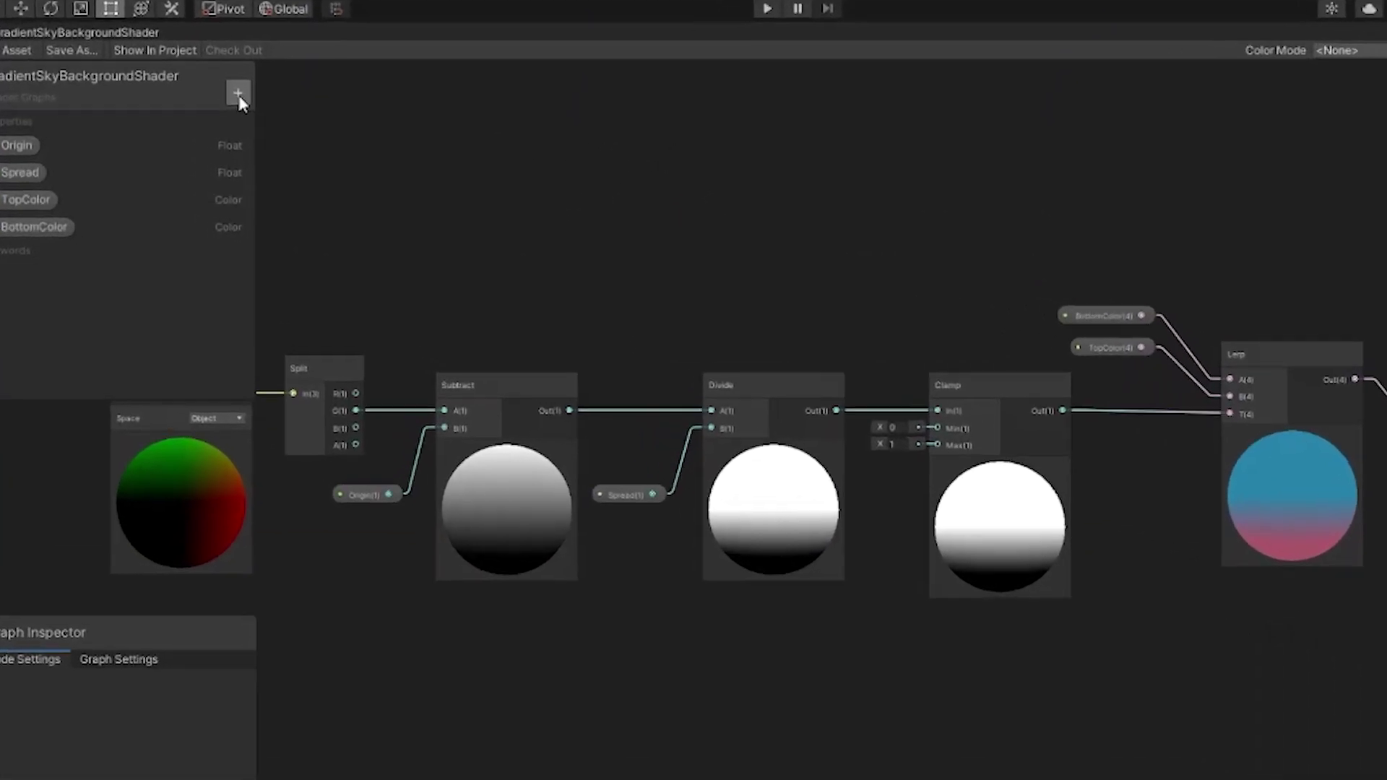
click(222, 128)
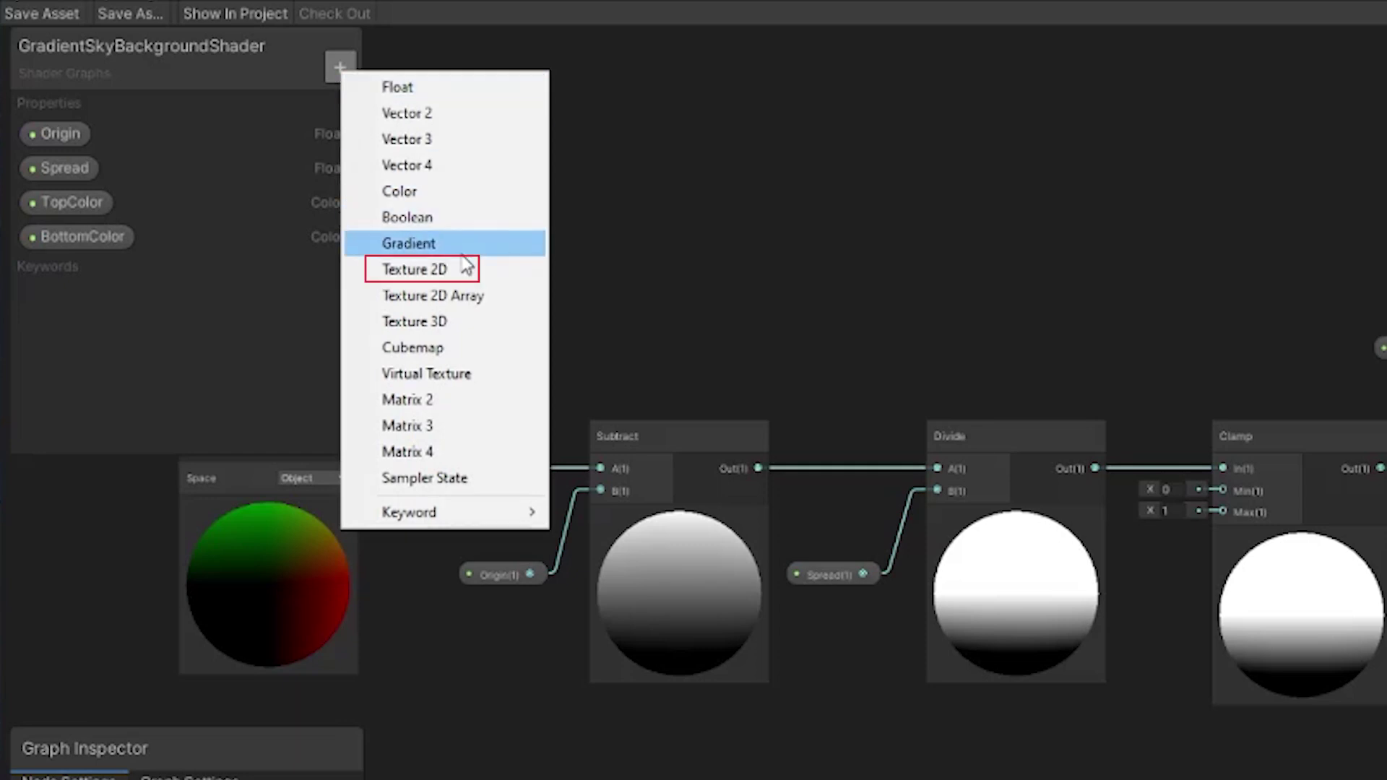
click(421, 270)
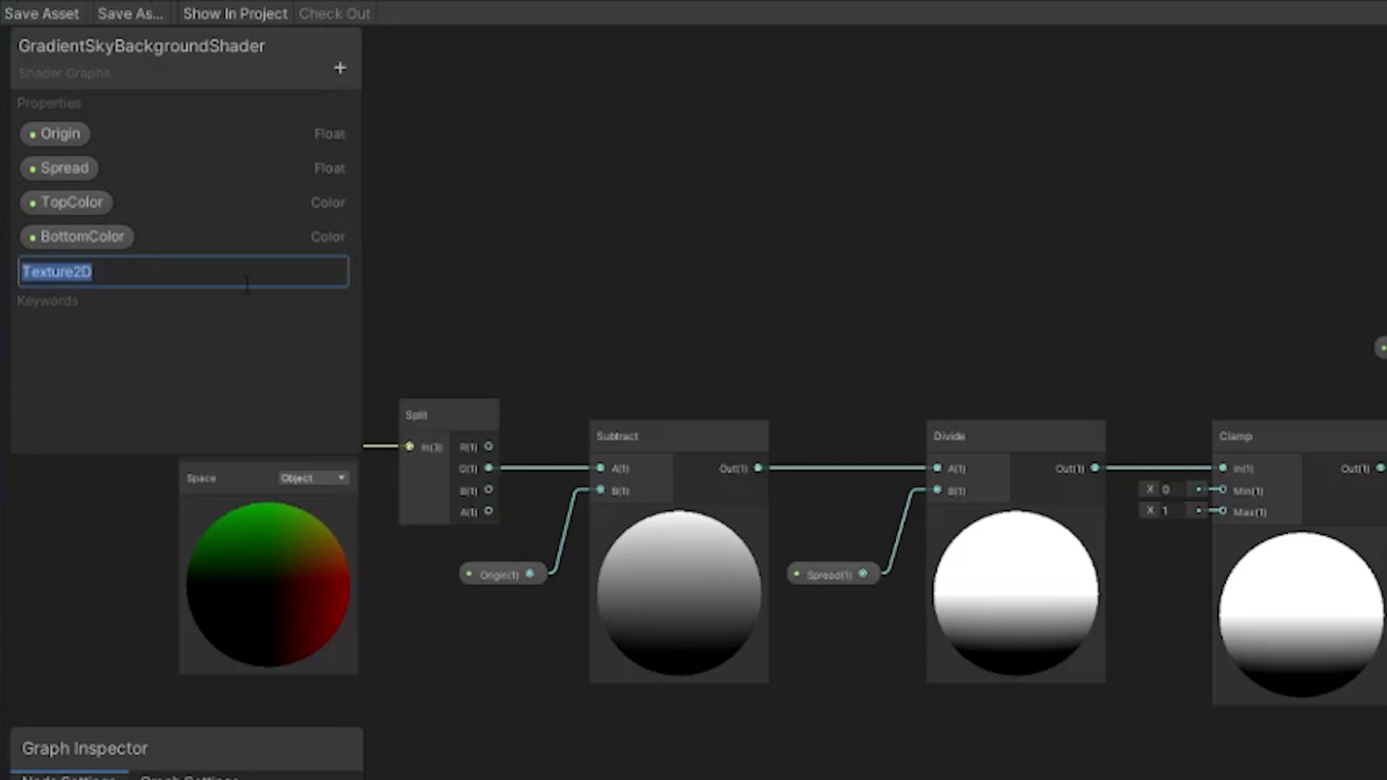
click(338, 336)
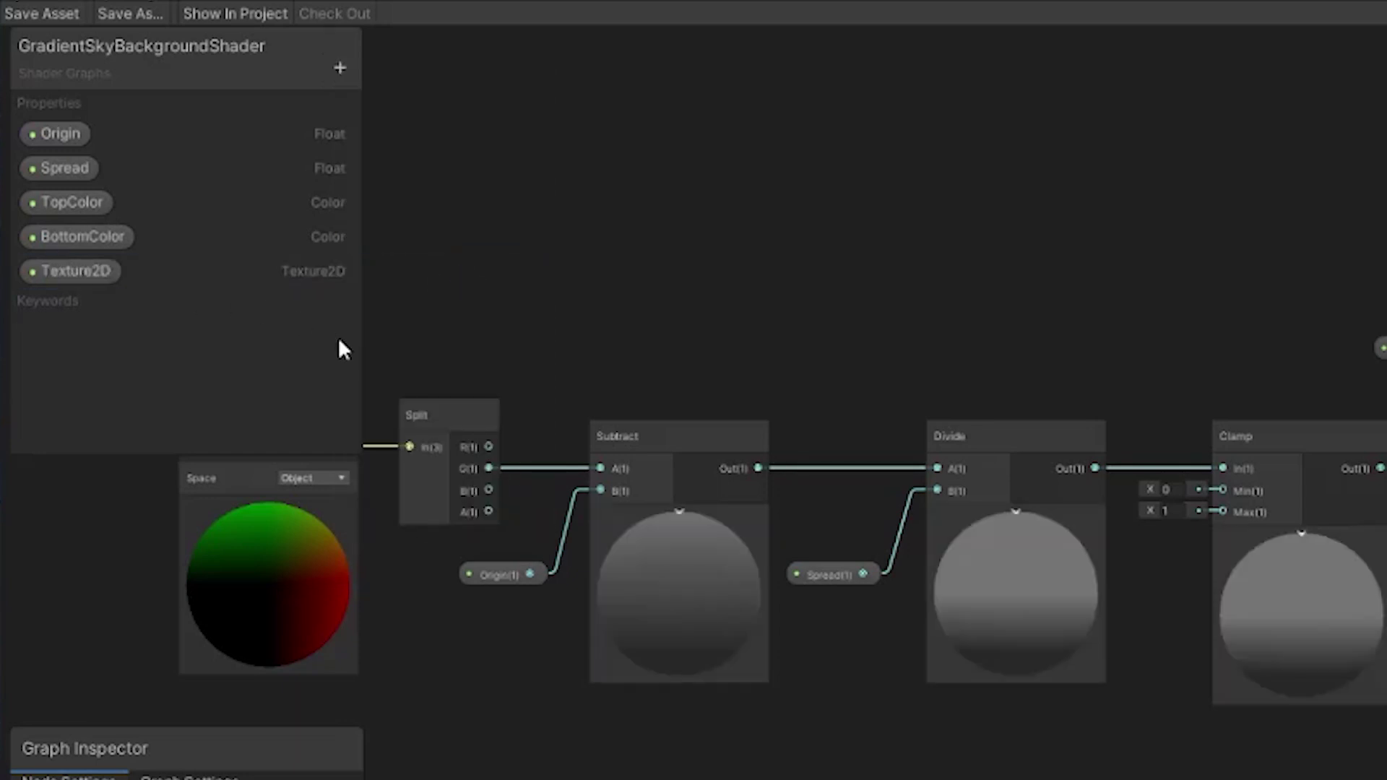
- Set the Texture2D property's reference name to _MainTex
click(94, 270)
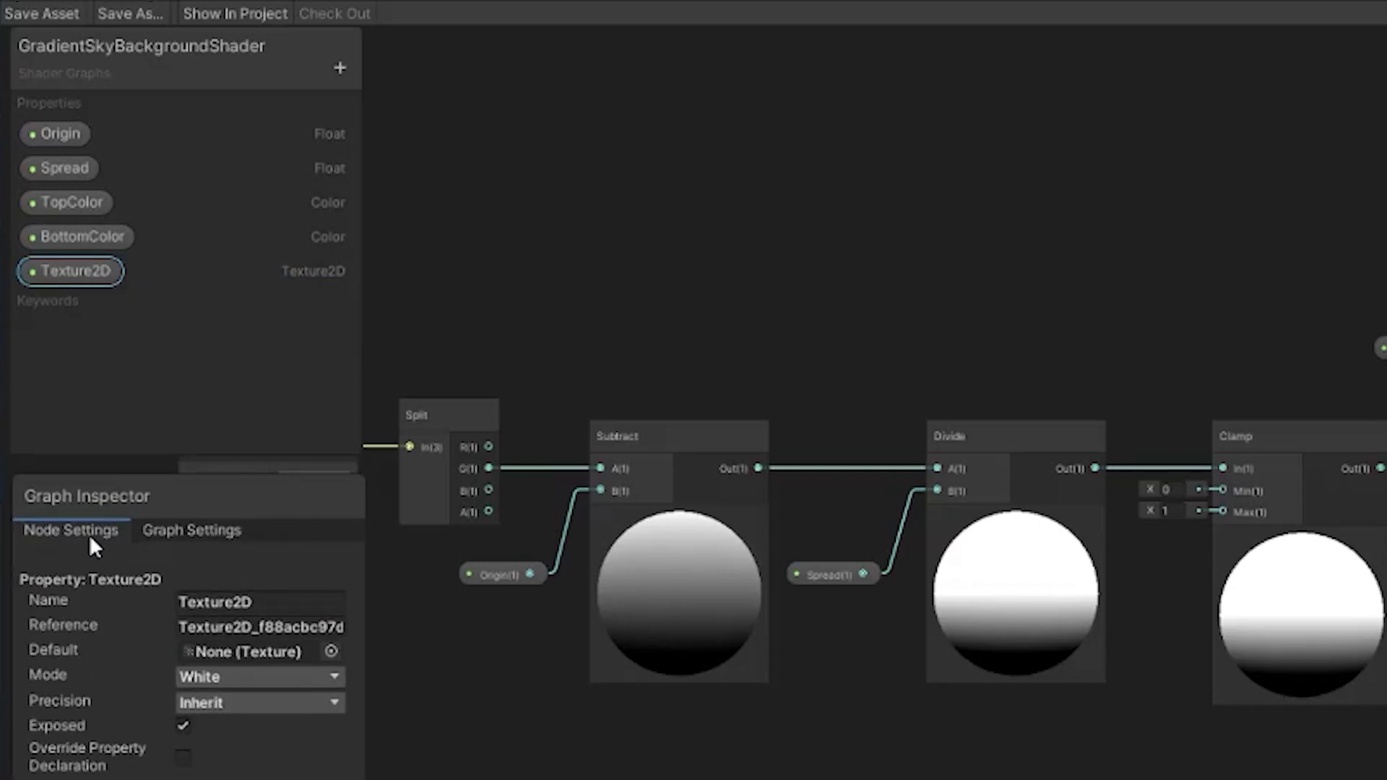
click(278, 626)
text(_MainTex)
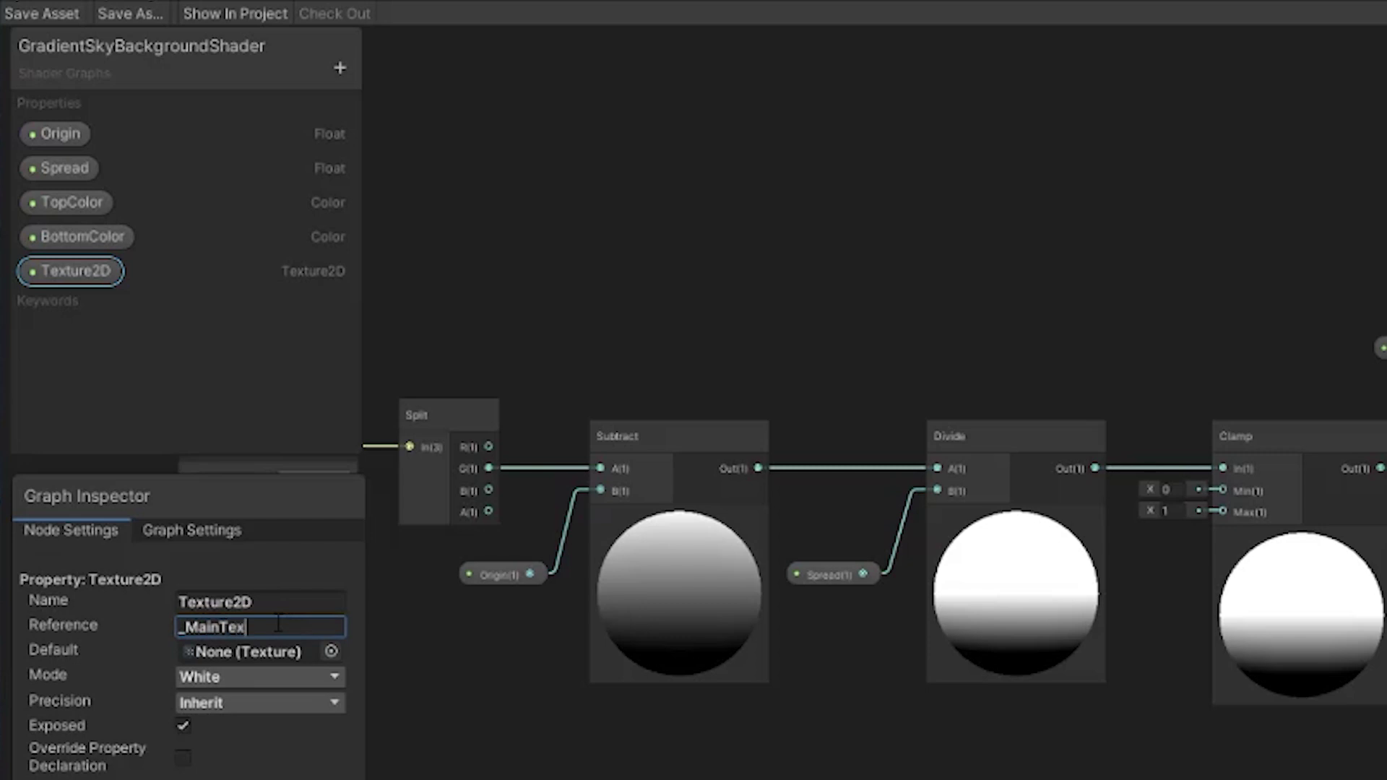
key(Return)
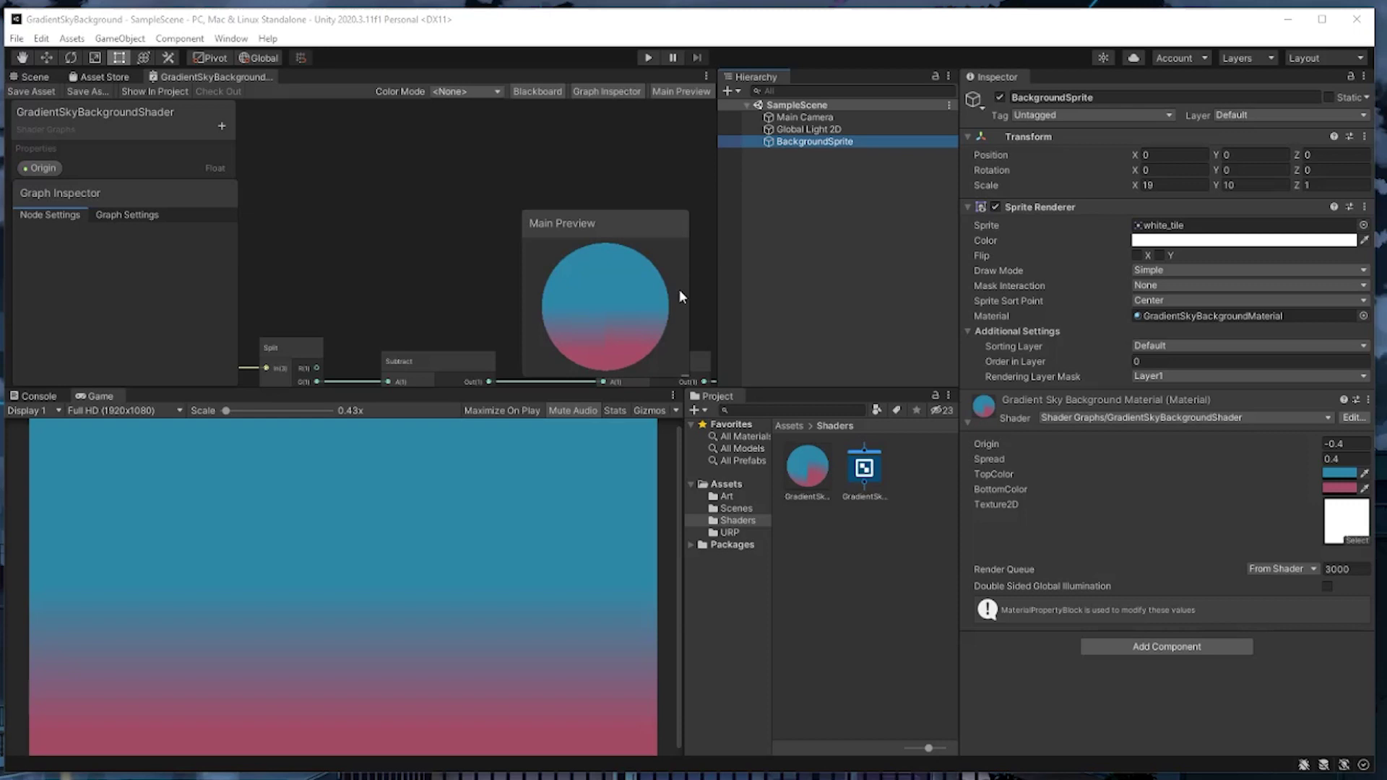
- Maximize the Shader Graph window, duplicate the node chain from Position through Clamp, including Origin and Spread, and place the copy above the original
click(761, 243)
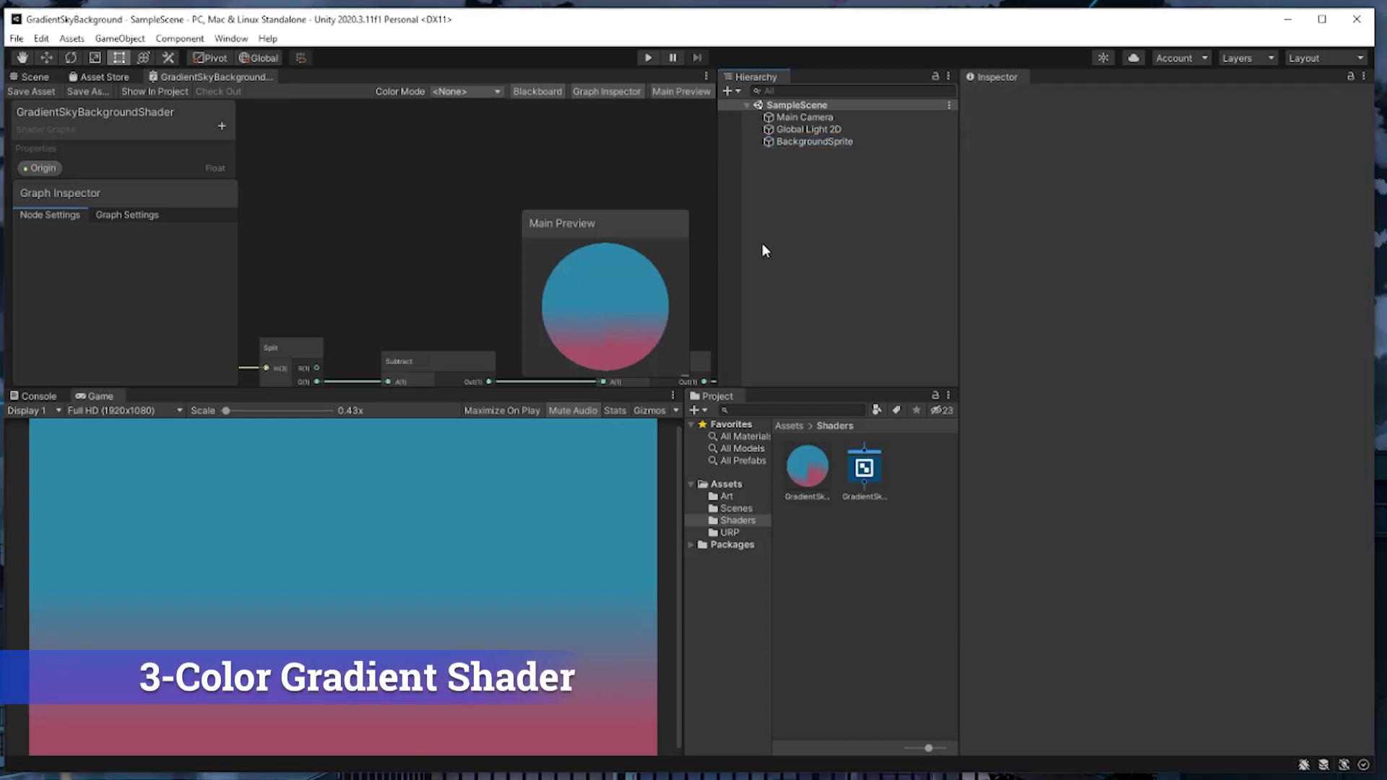
click(705, 75)
click(747, 92)
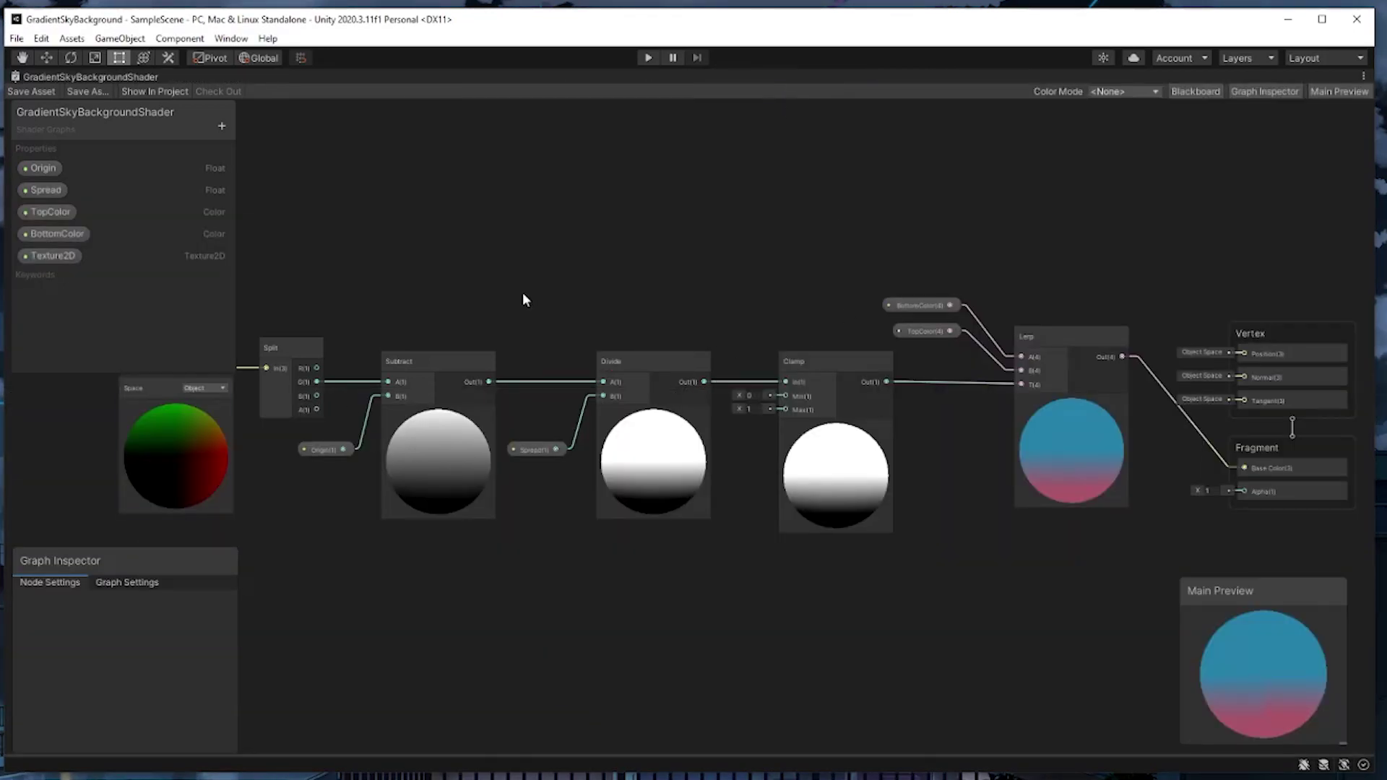
middle_drag(532, 284, 653, 263)
scroll(652, 263, down, 2)
drag(338, 275, 923, 578)
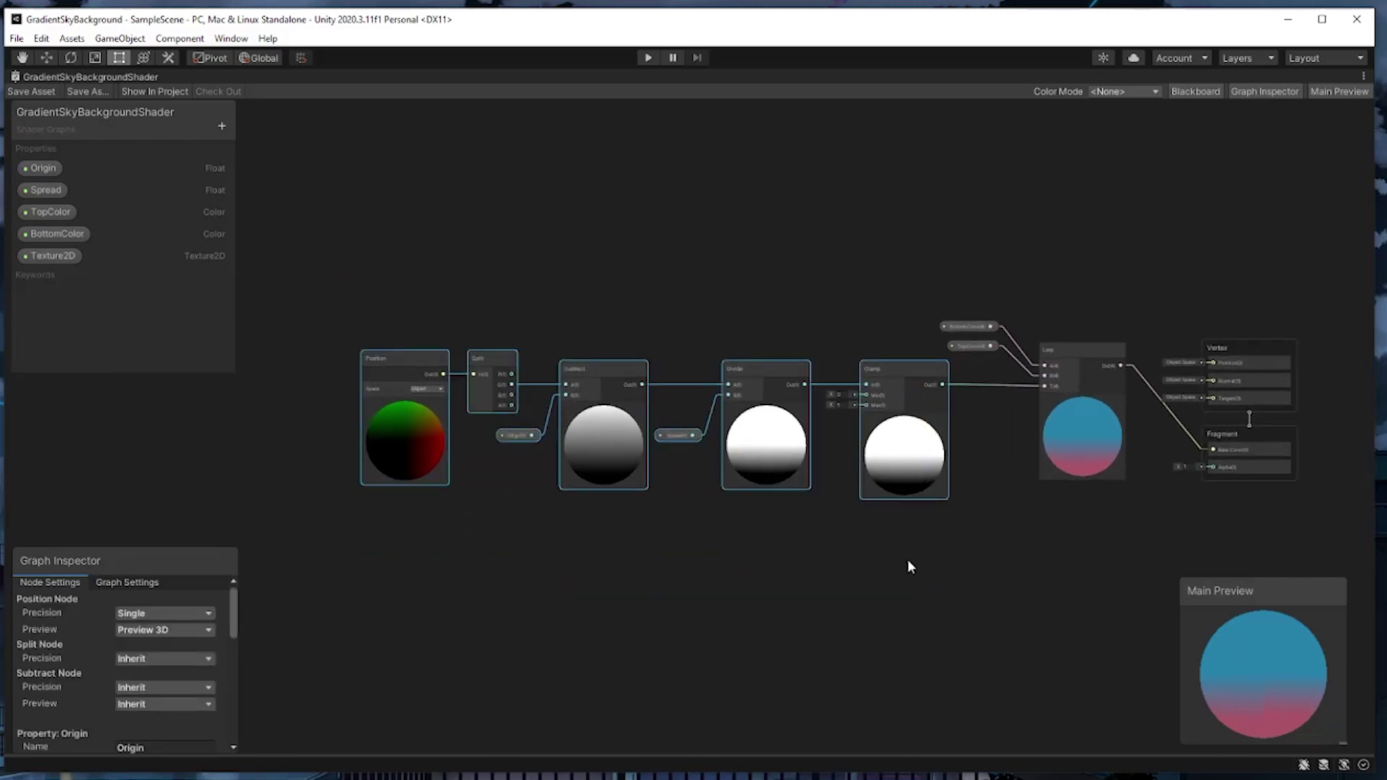
key(ctrl+d)
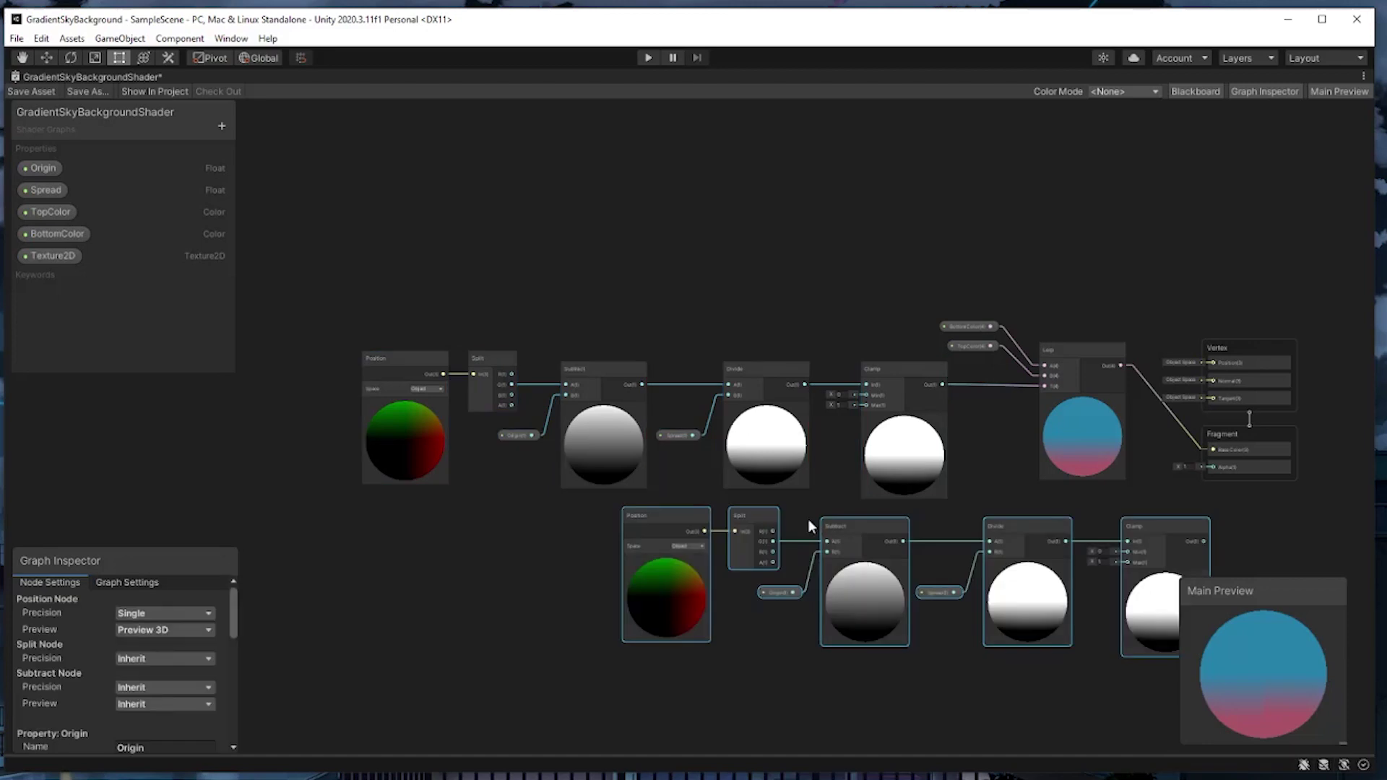
drag(678, 523, 423, 248)
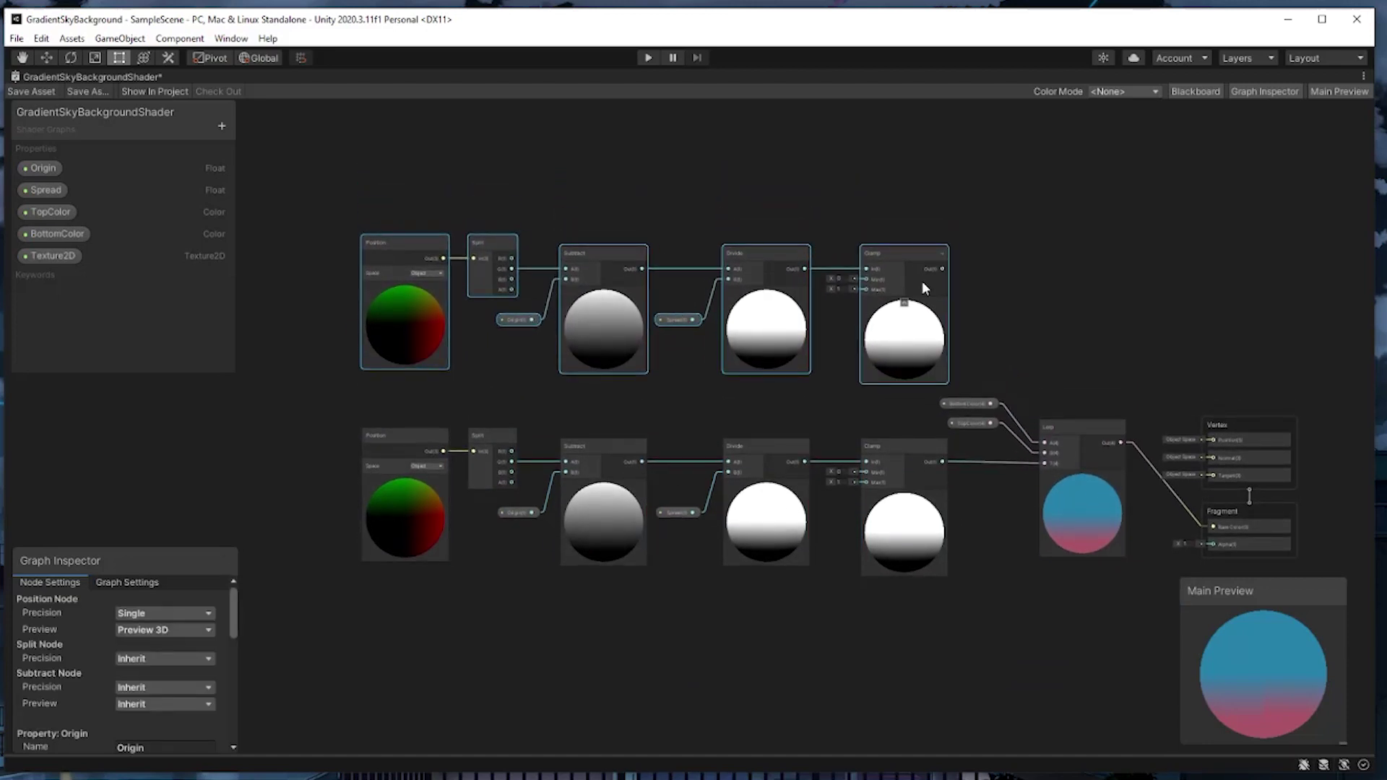
middle_drag(1076, 313, 769, 267)
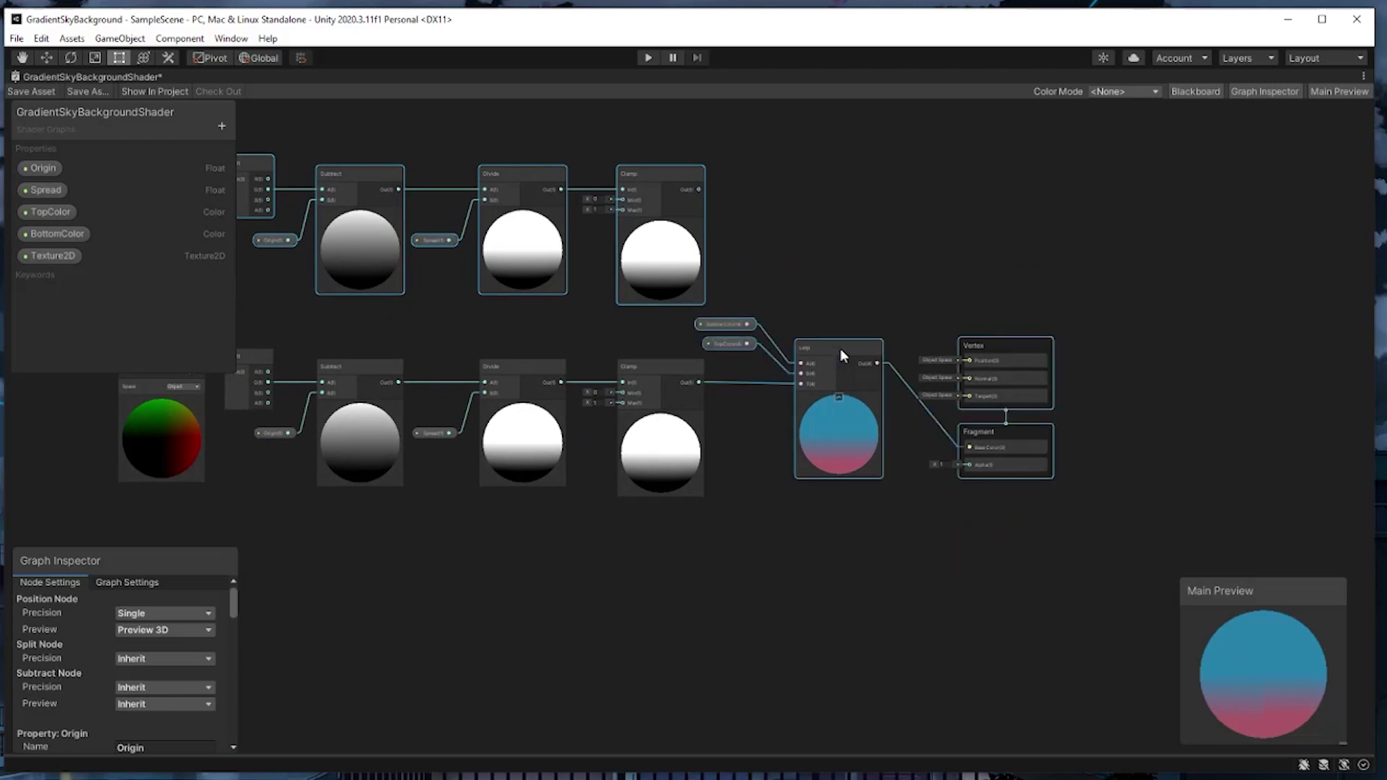
key(ctrl+z)
key(ctrl+y)
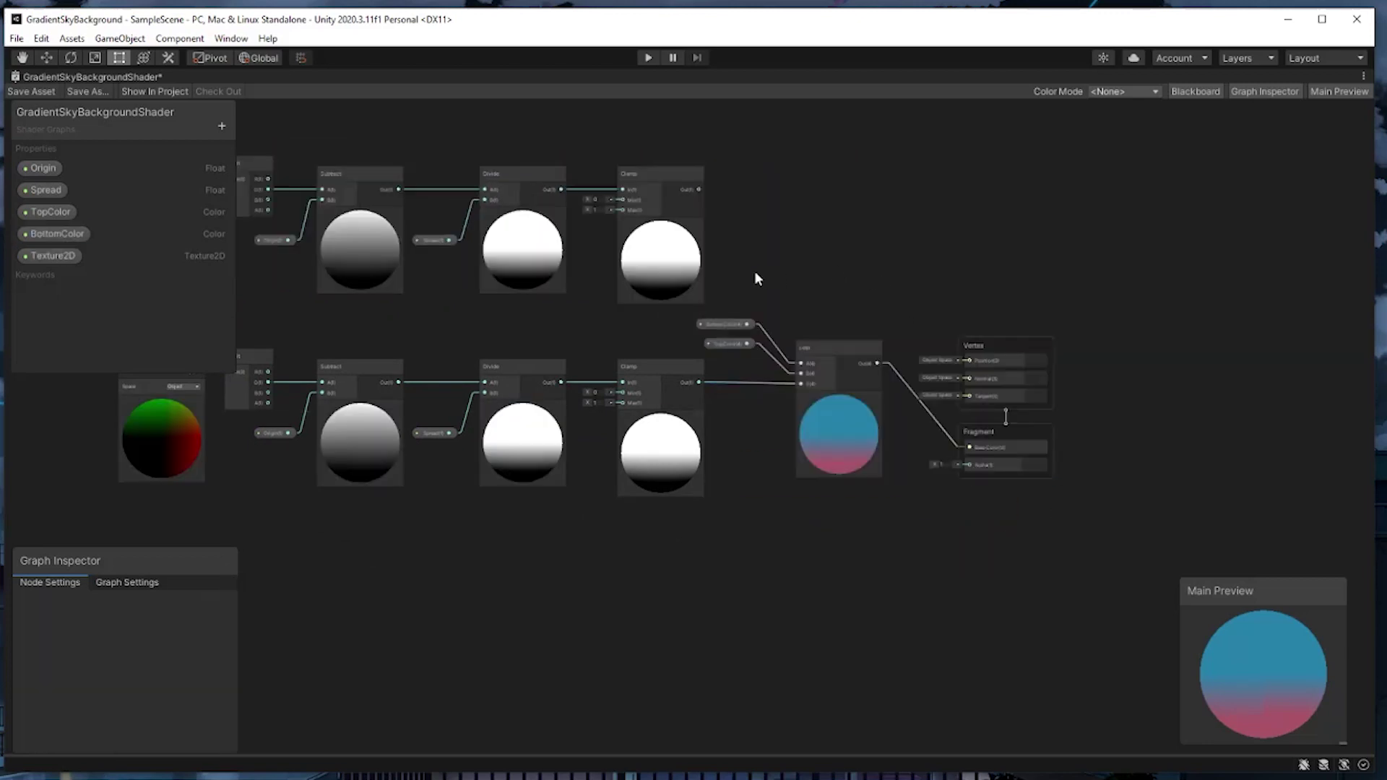
- Move the Lerp node, its two color inputs and the Vertex/Fragment stack away from the Clamp nodes to free up space
drag(733, 274, 1119, 509)
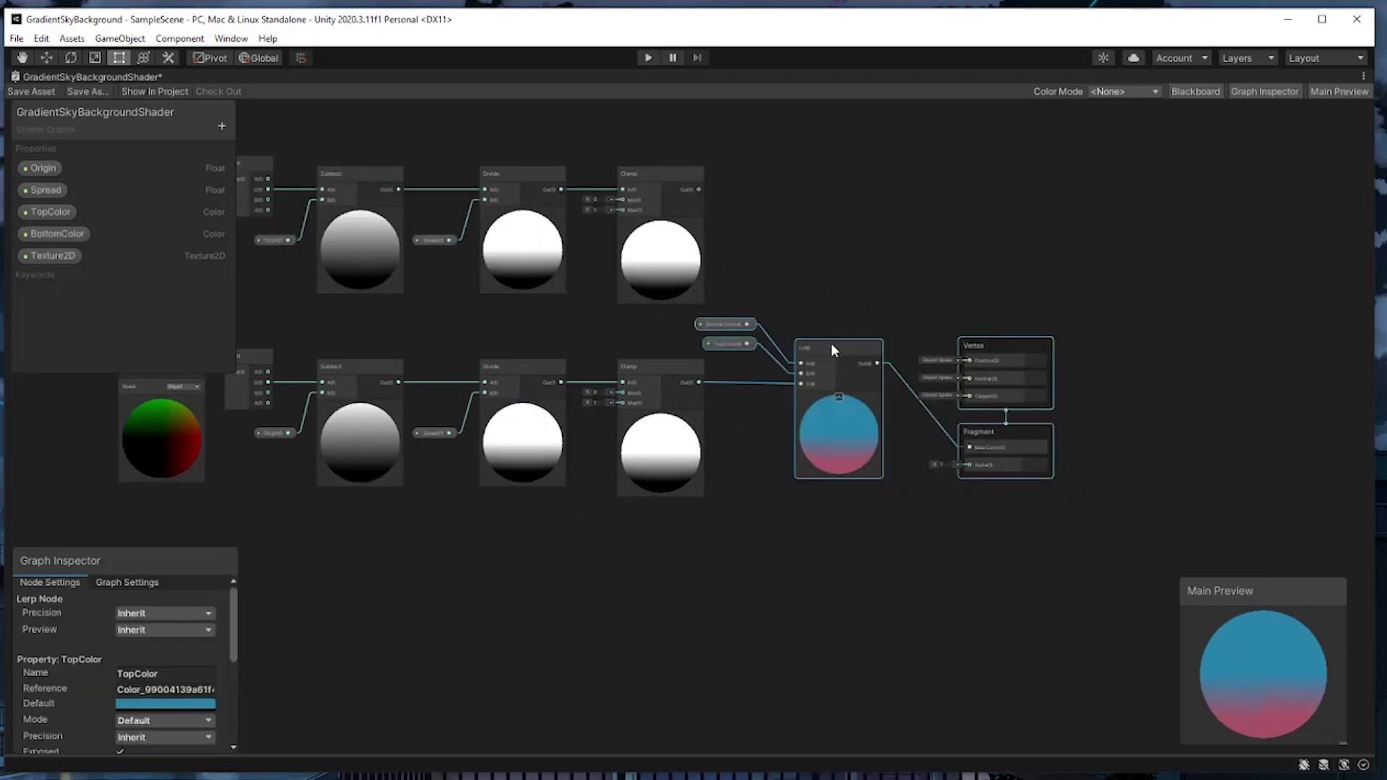
drag(830, 344, 994, 336)
middle_drag(993, 336, 1116, 276)
scroll(748, 364, up, 3)
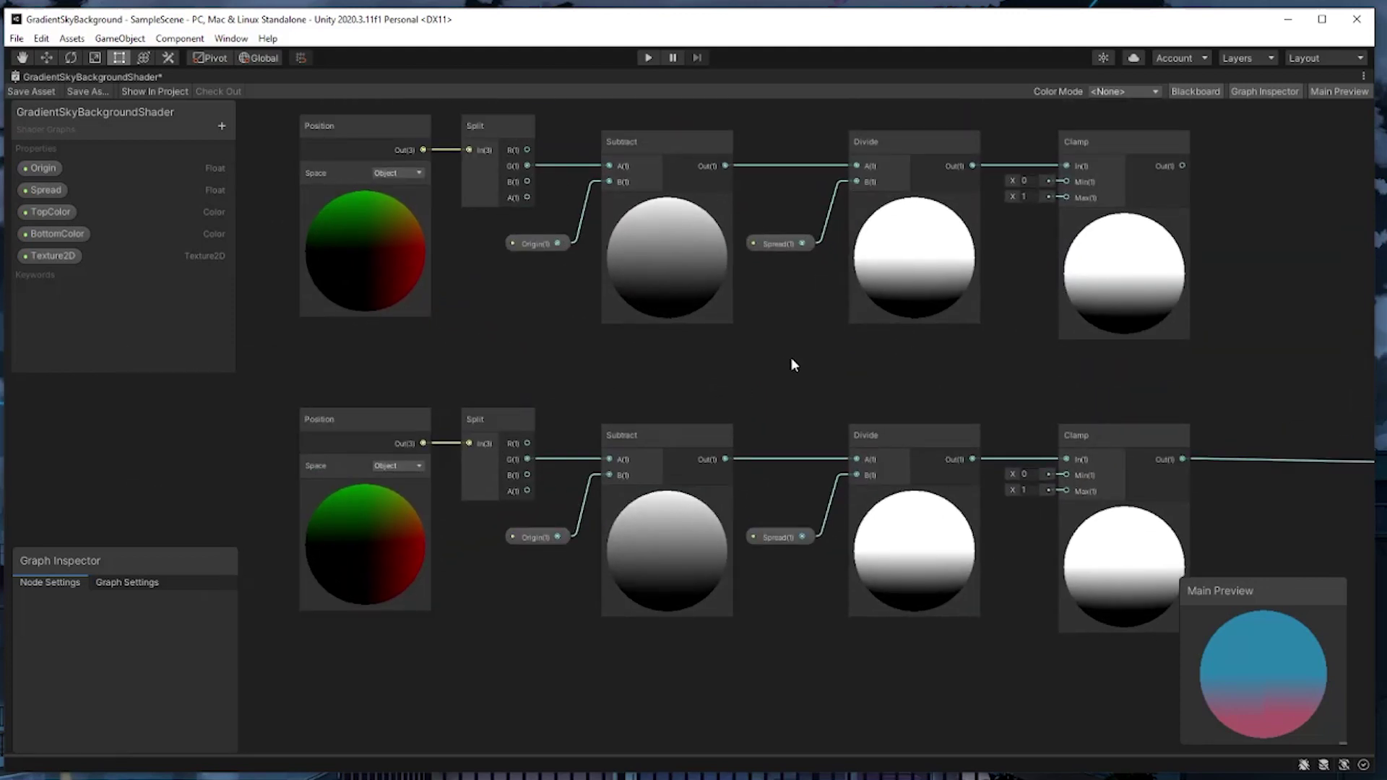
- Delete the Origin and Spread property nodes from both the upper and lower node chains
middle_drag(793, 361, 755, 408)
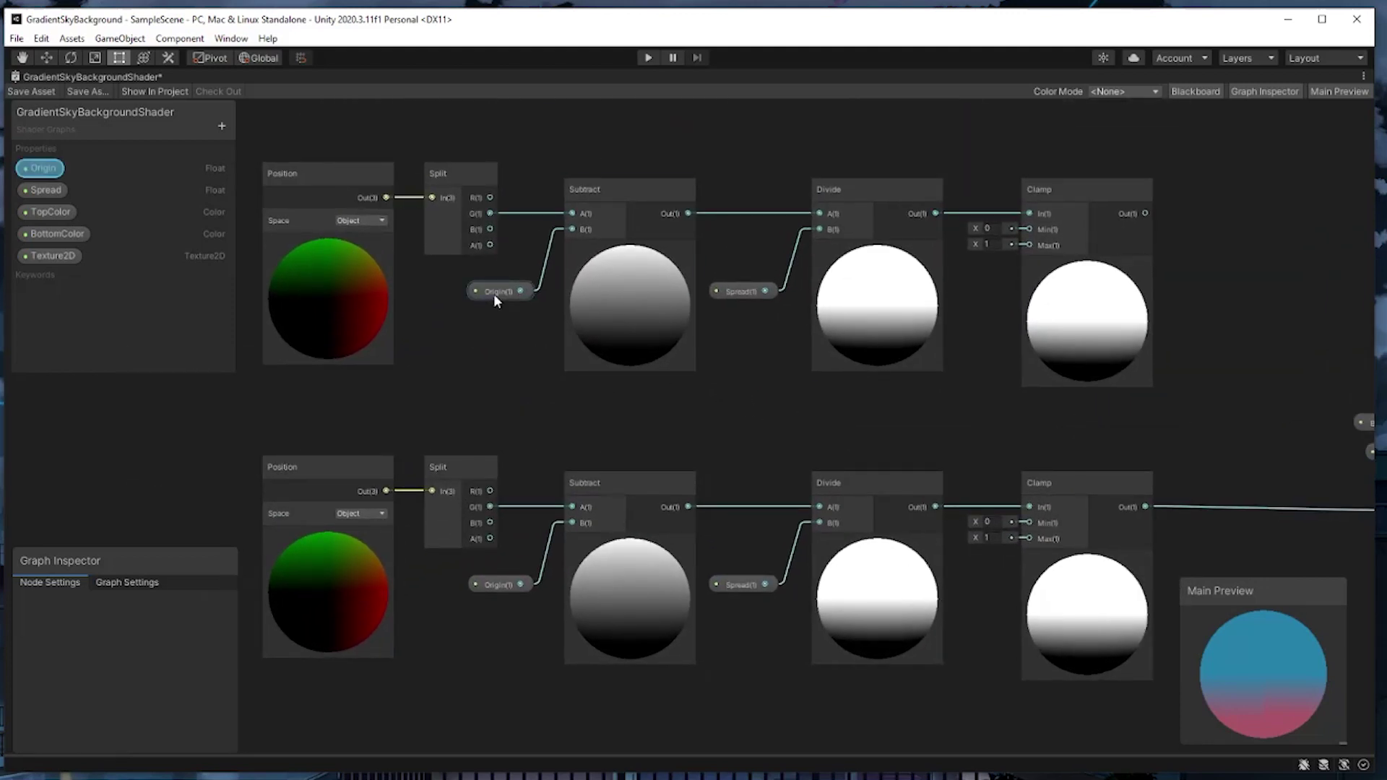
click(499, 293)
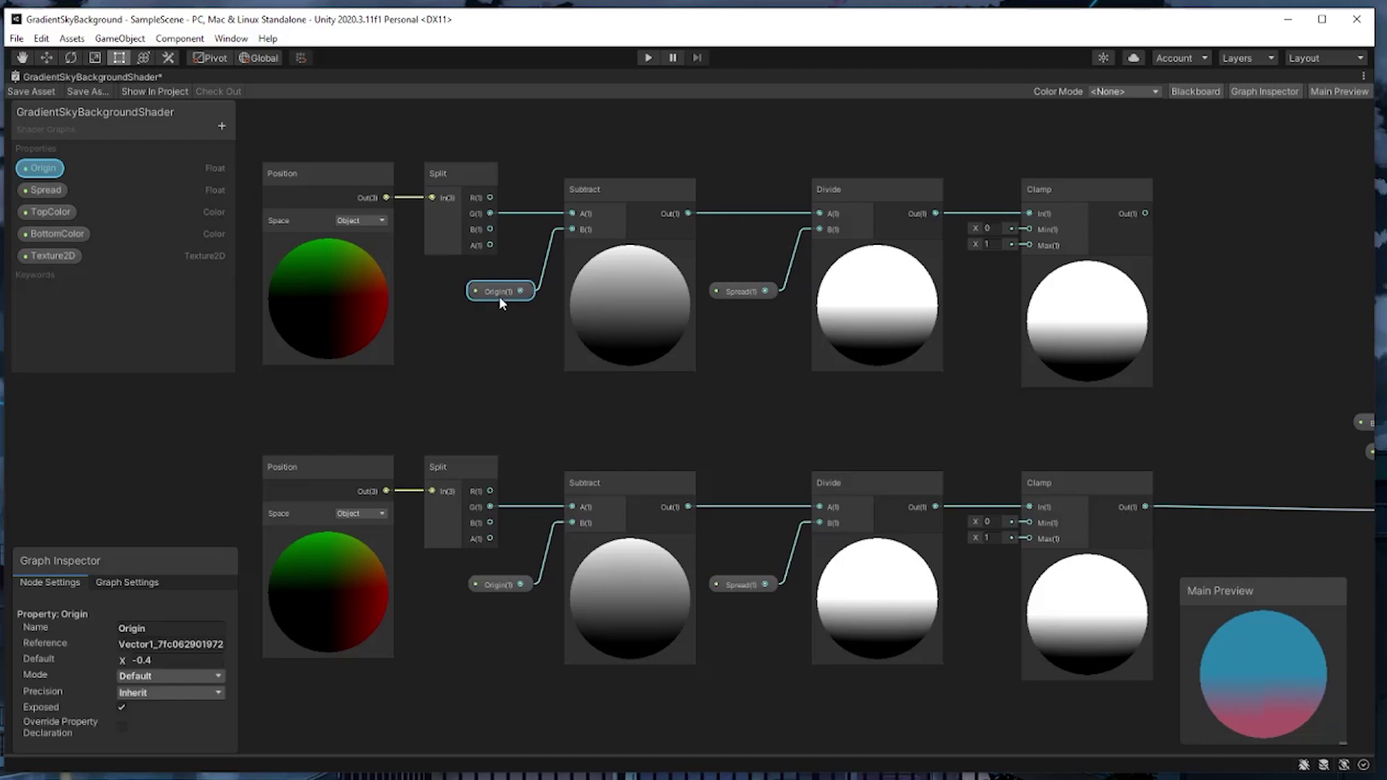
key(Delete)
click(738, 291)
key(Delete)
click(506, 585)
key(Delete)
click(739, 585)
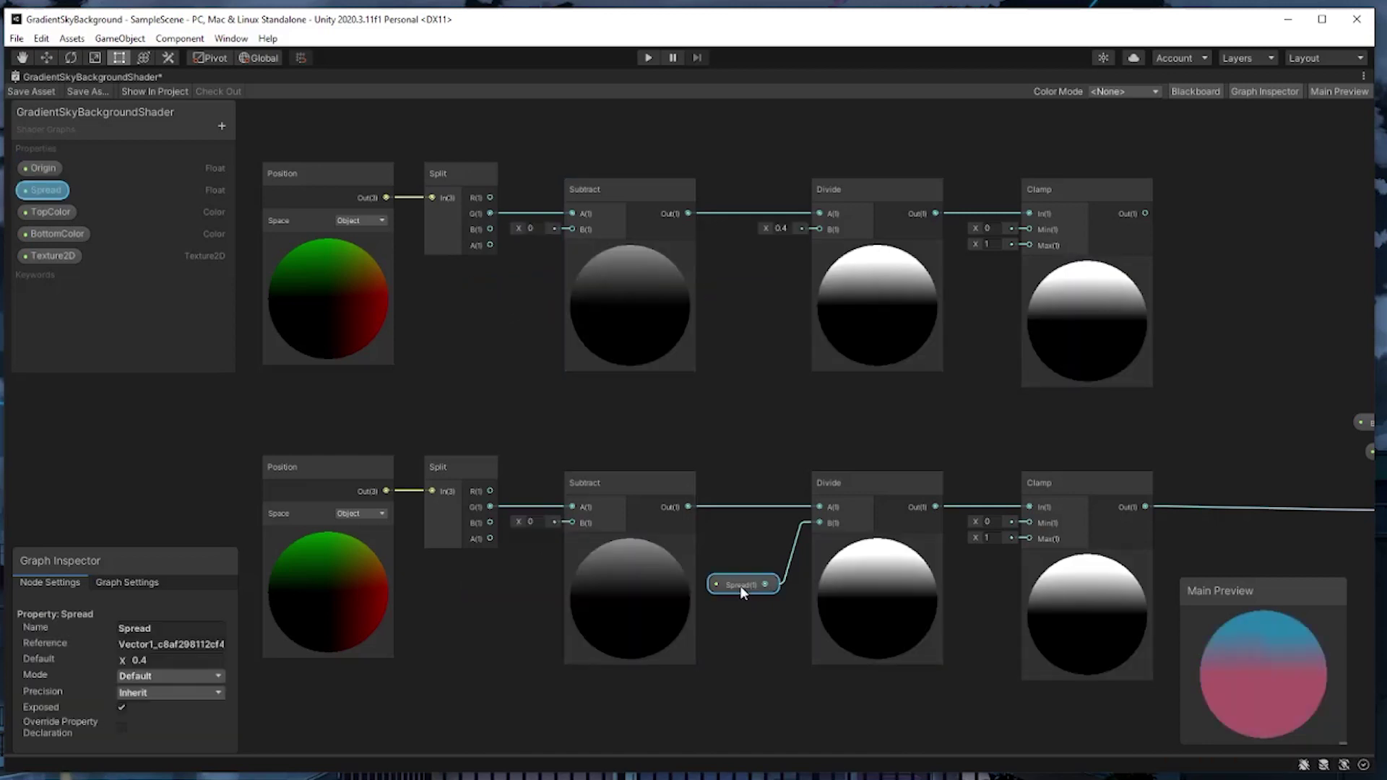
key(Delete)
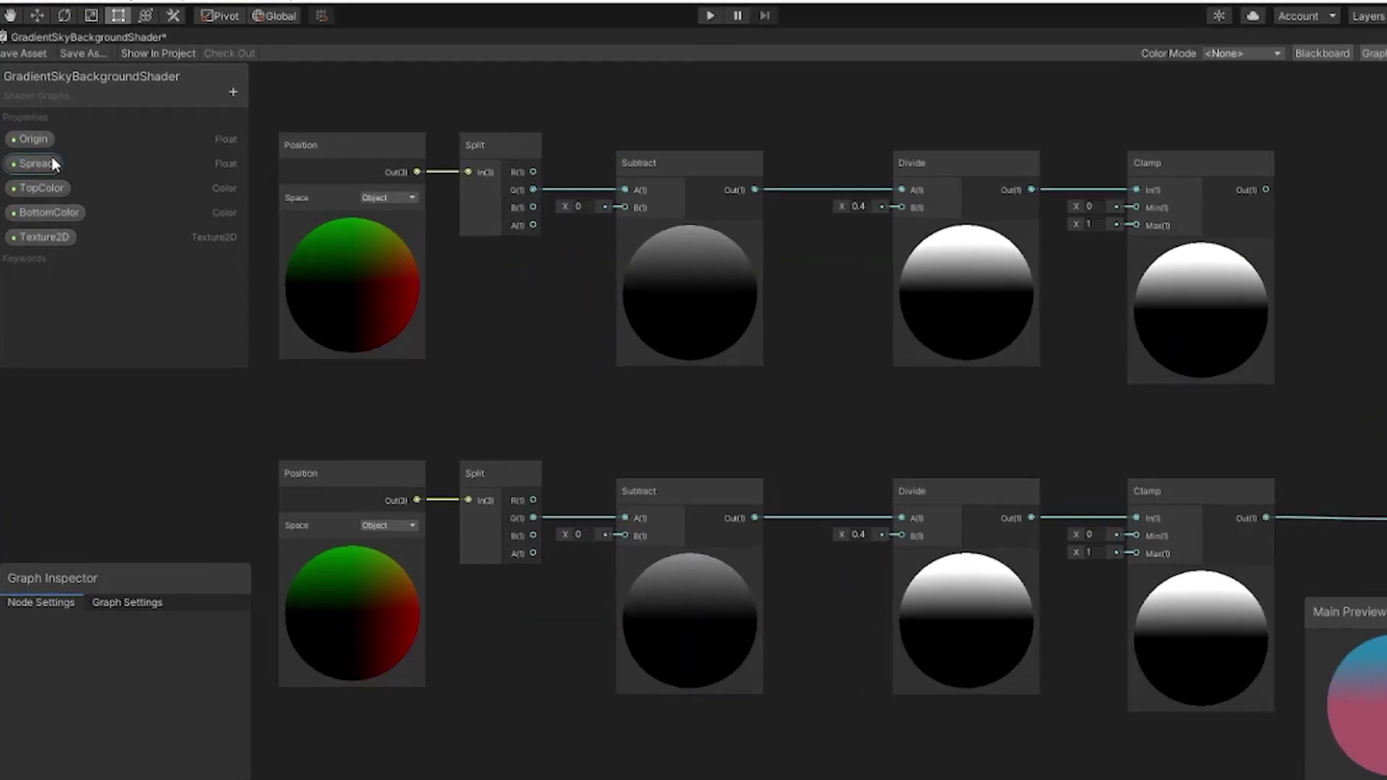
- Rename the Origin property as TopOrigin, connect it to the lower Subtract node's B input and set its default to 0.1
click(45, 169)
click(177, 622)
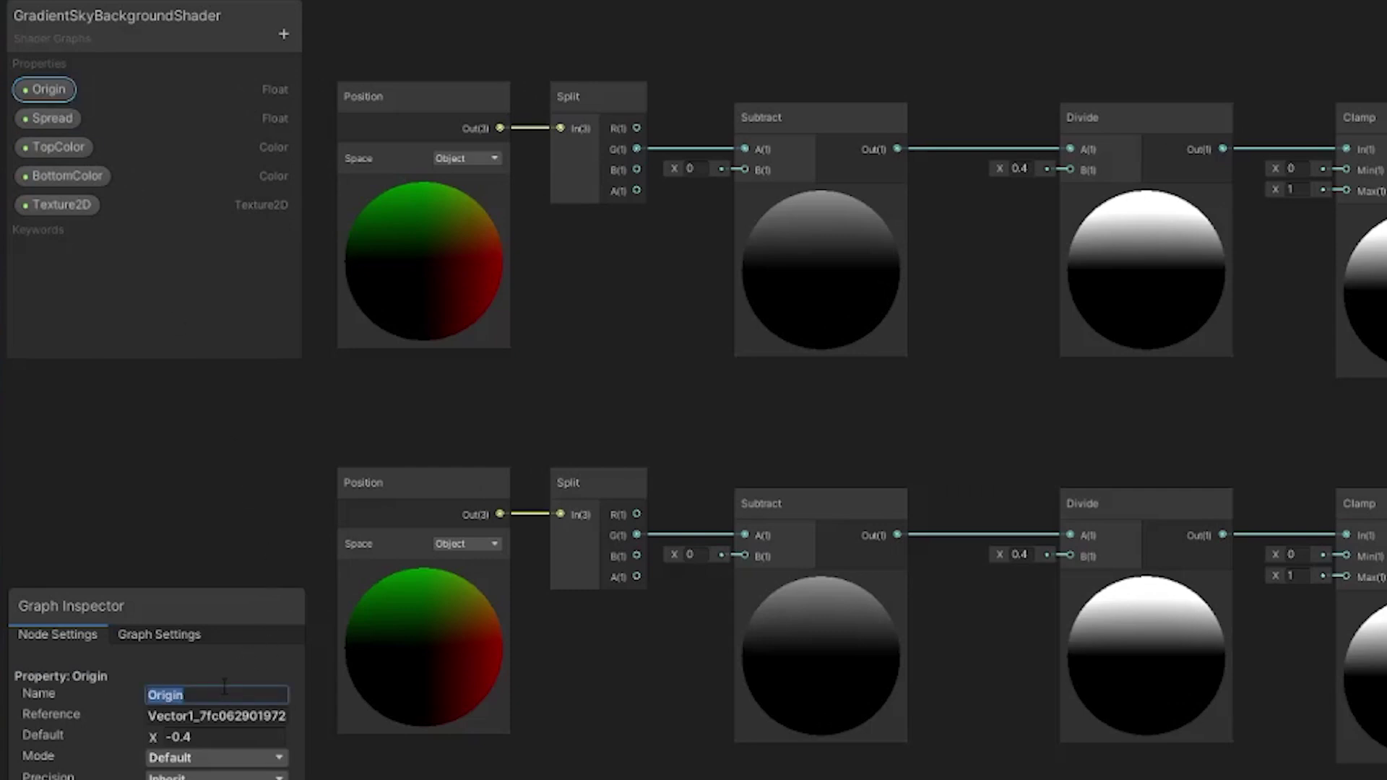
text(TopOrigin)
key(Return)
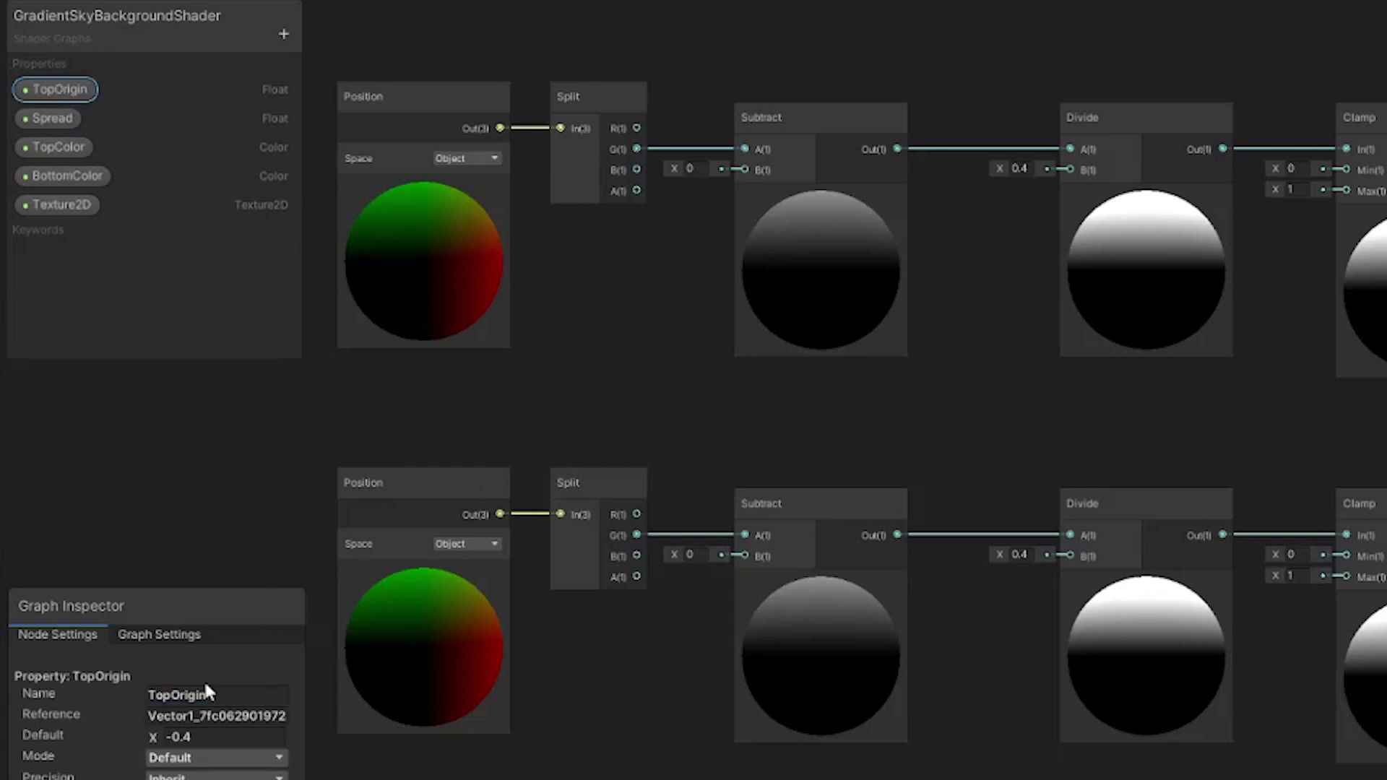
drag(59, 87, 747, 555)
click(181, 521)
text(0.1)
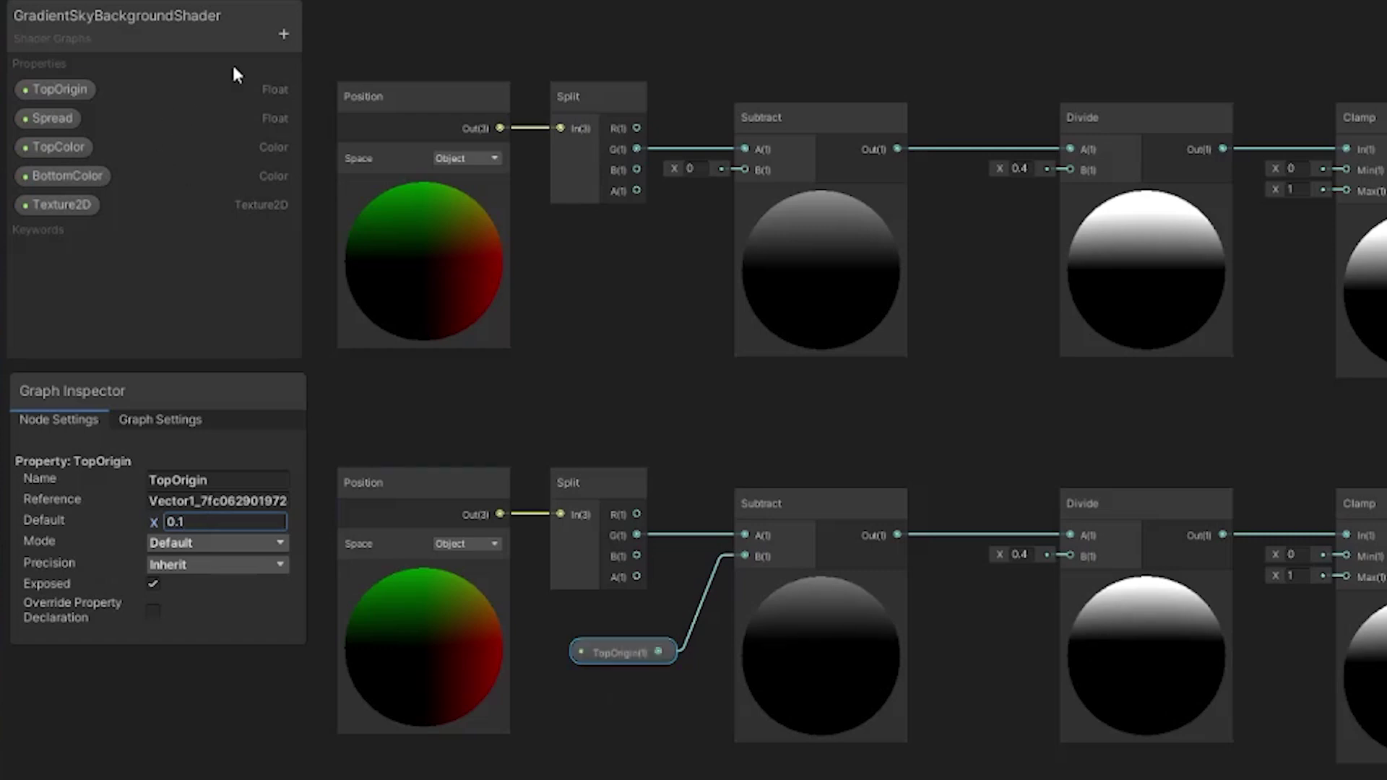
- Rename the Spread property as TopSpread, connect it to the lower Divide node's B input and set its default to 0.3
click(284, 34)
click(59, 116)
click(216, 480)
text(TopSpread)
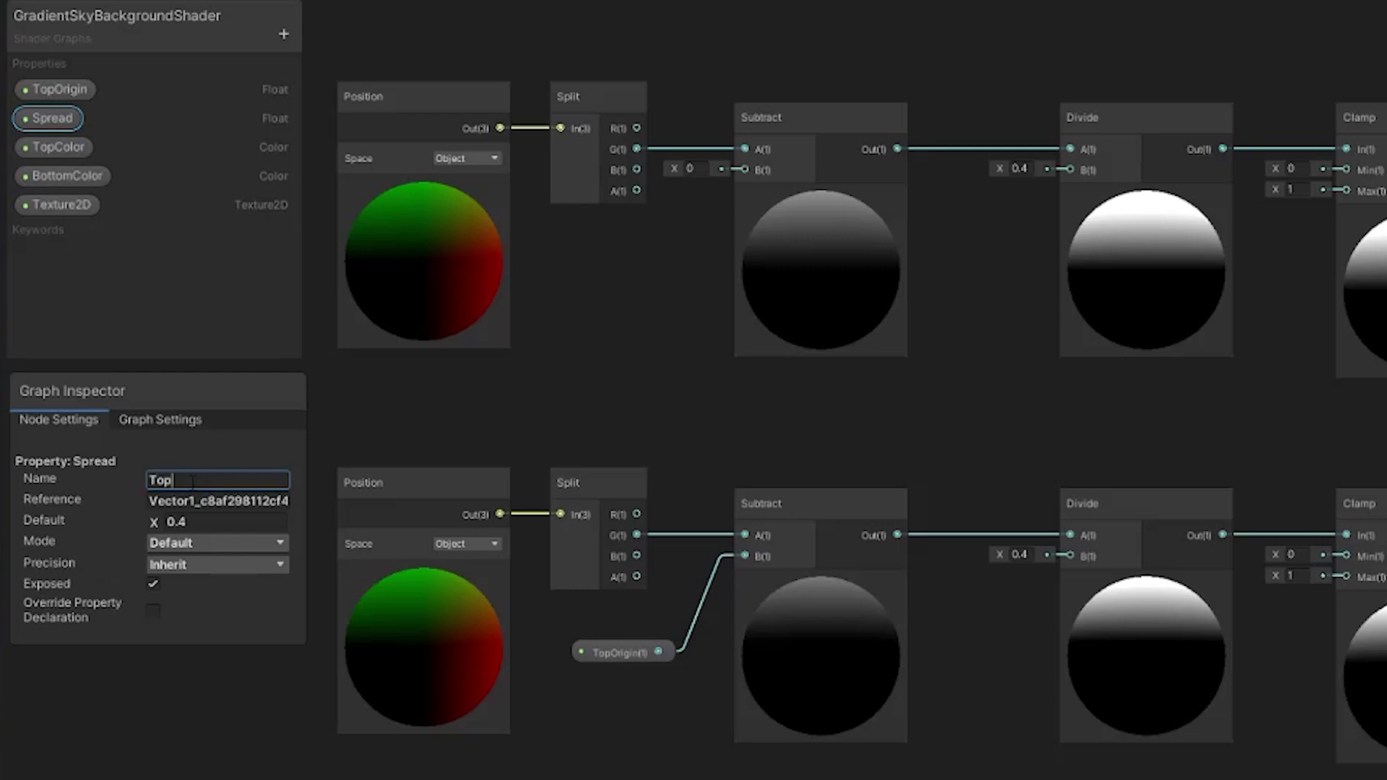
key(Return)
drag(55, 120, 1069, 556)
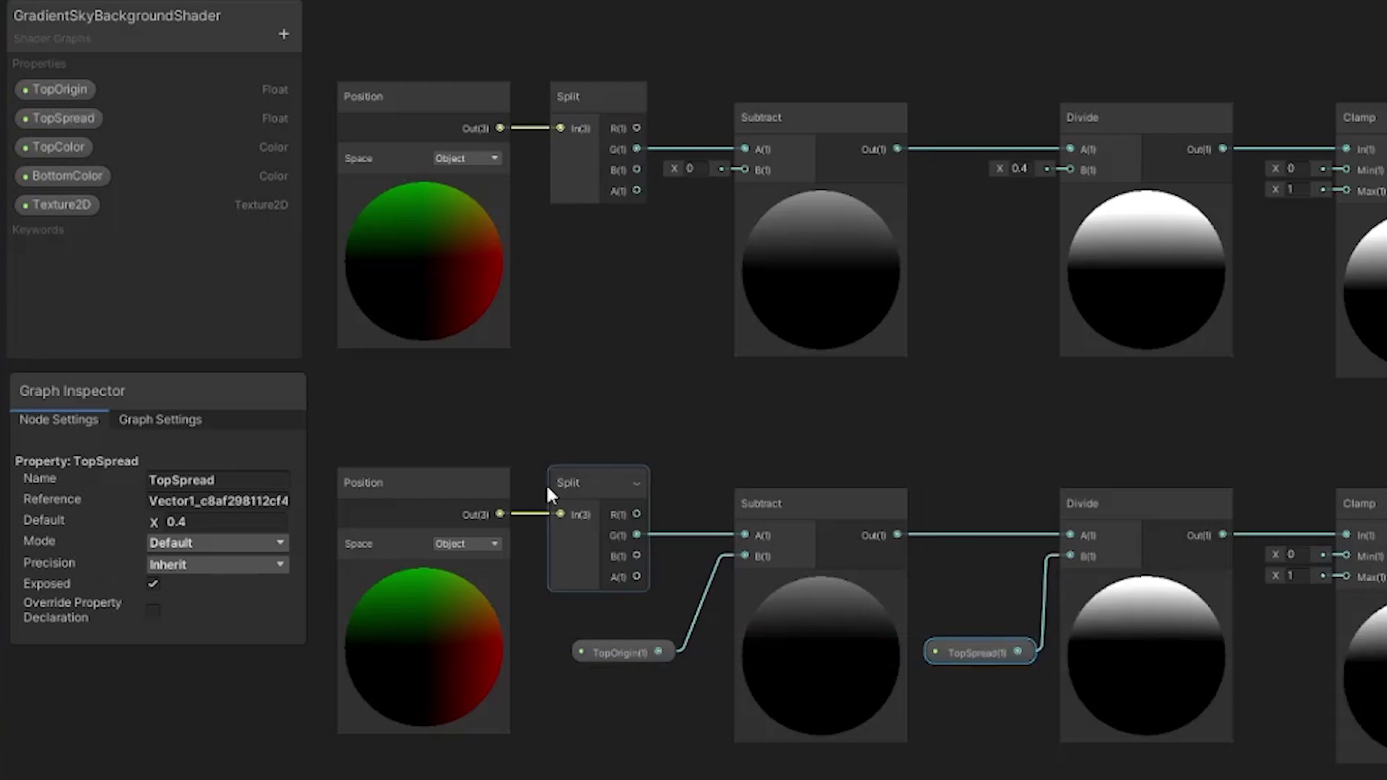
click(197, 523)
text(0.3)
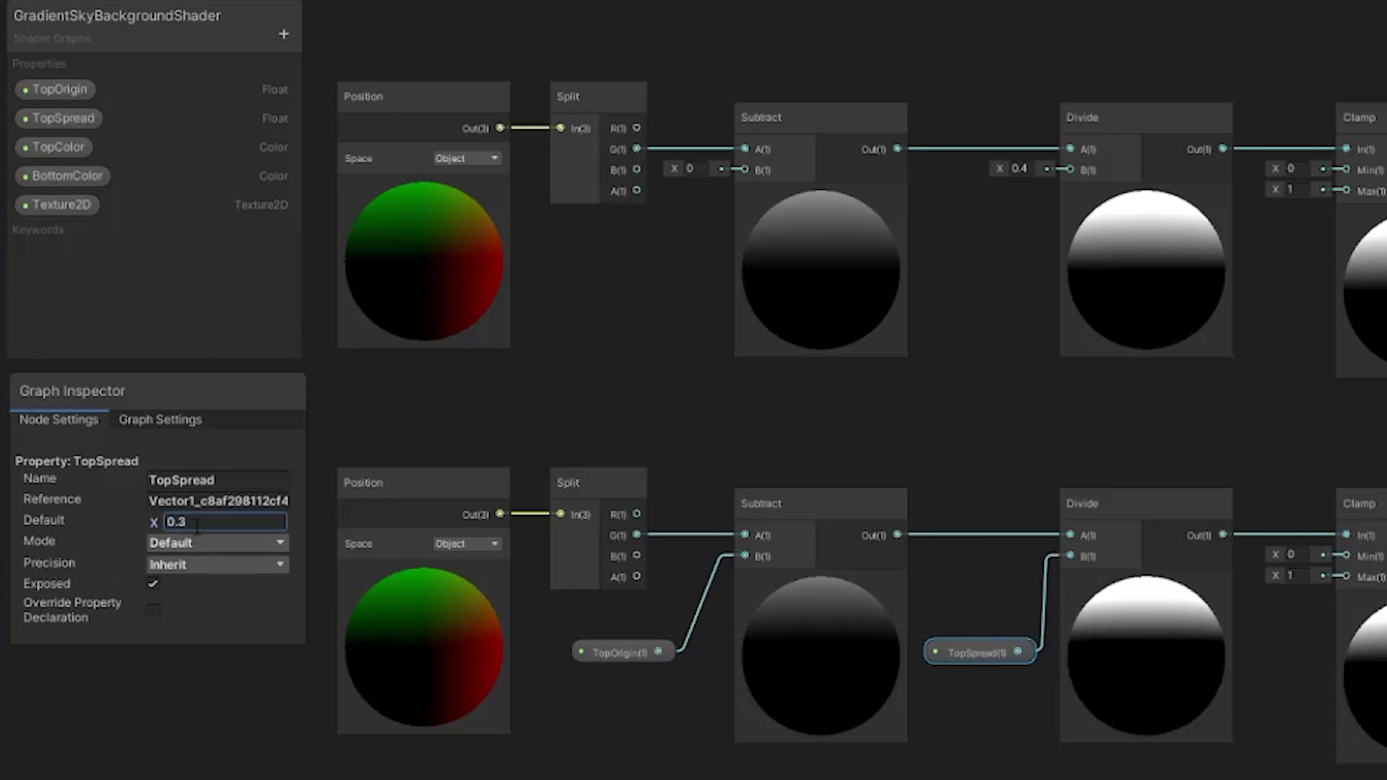
- Add a Float property named BottomOrigin, connect it to the upper Subtract node's B input and set its default to -0.5
click(283, 36)
text(BottomOrigin)
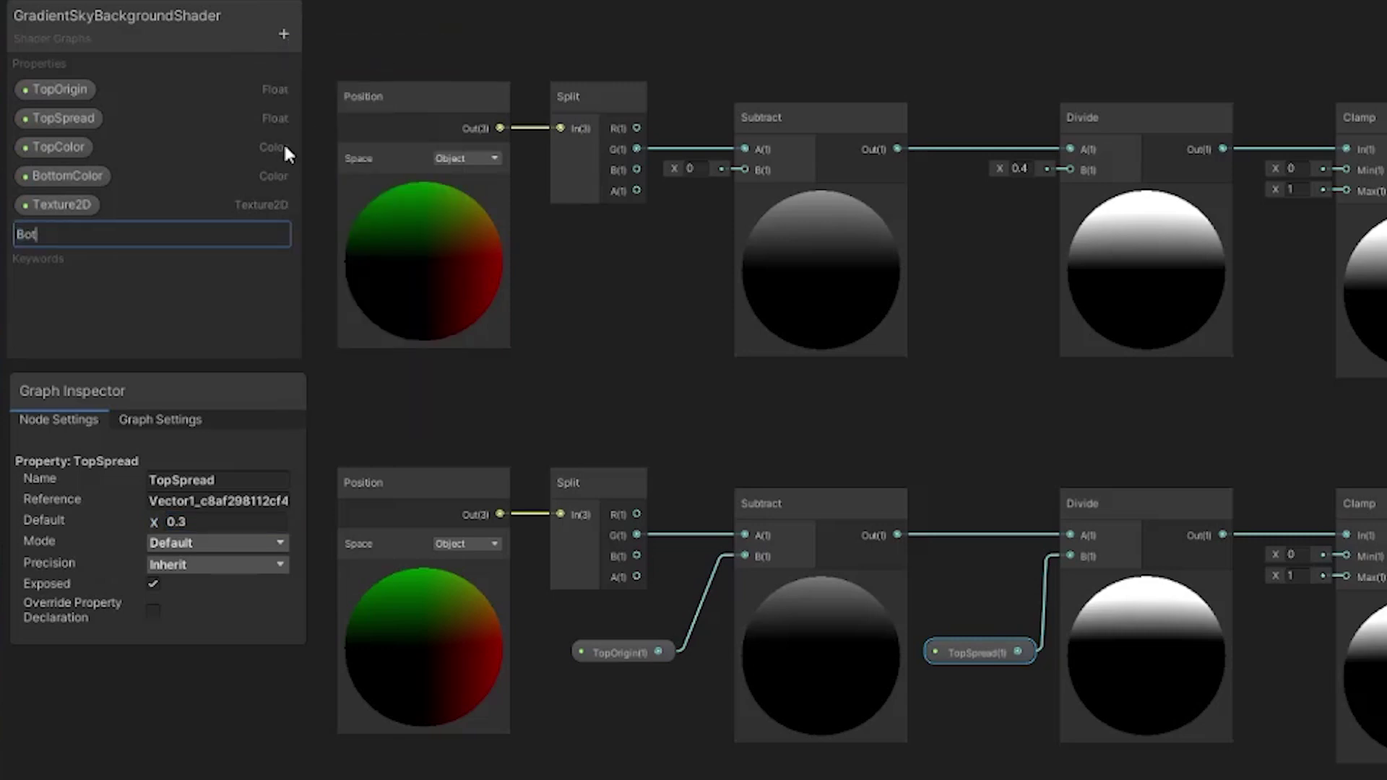
key(Return)
drag(78, 231, 725, 174)
click(207, 519)
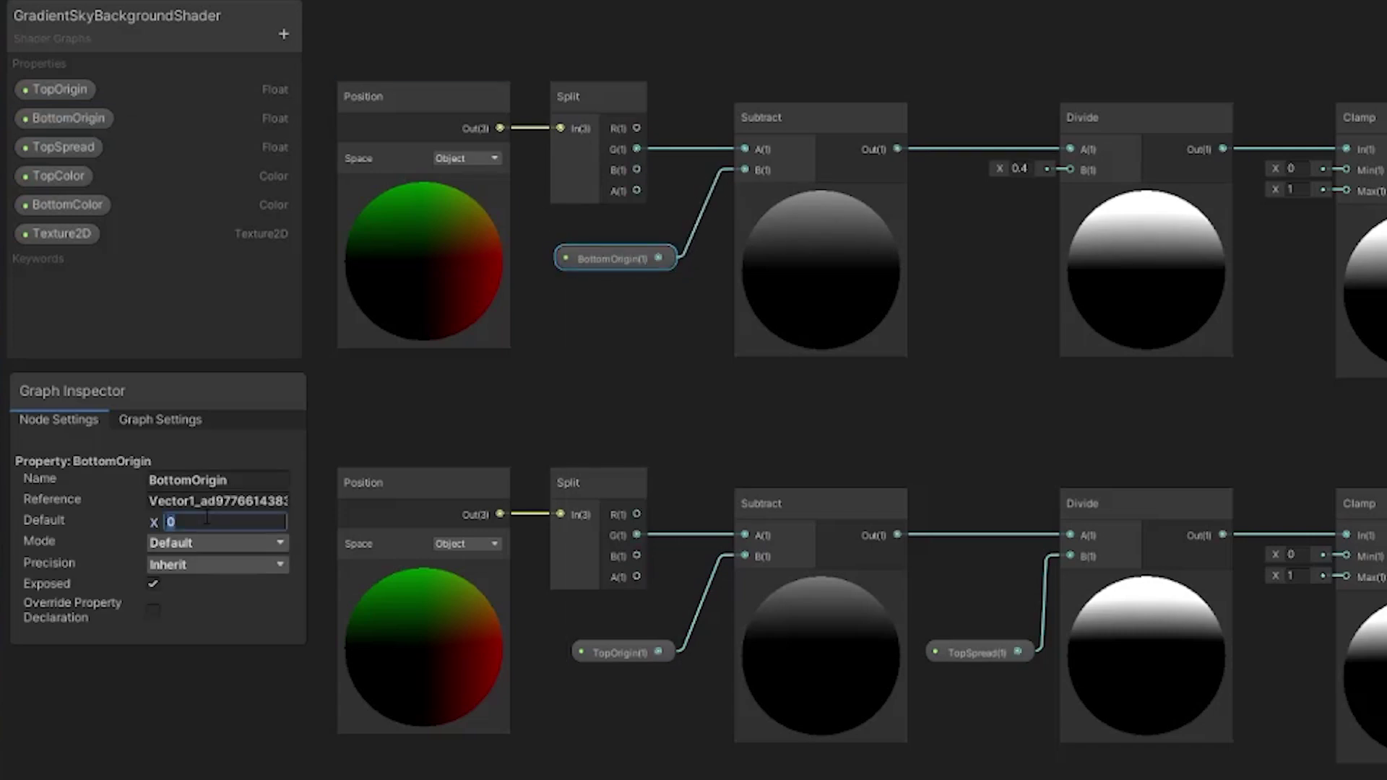
text(-0.6)
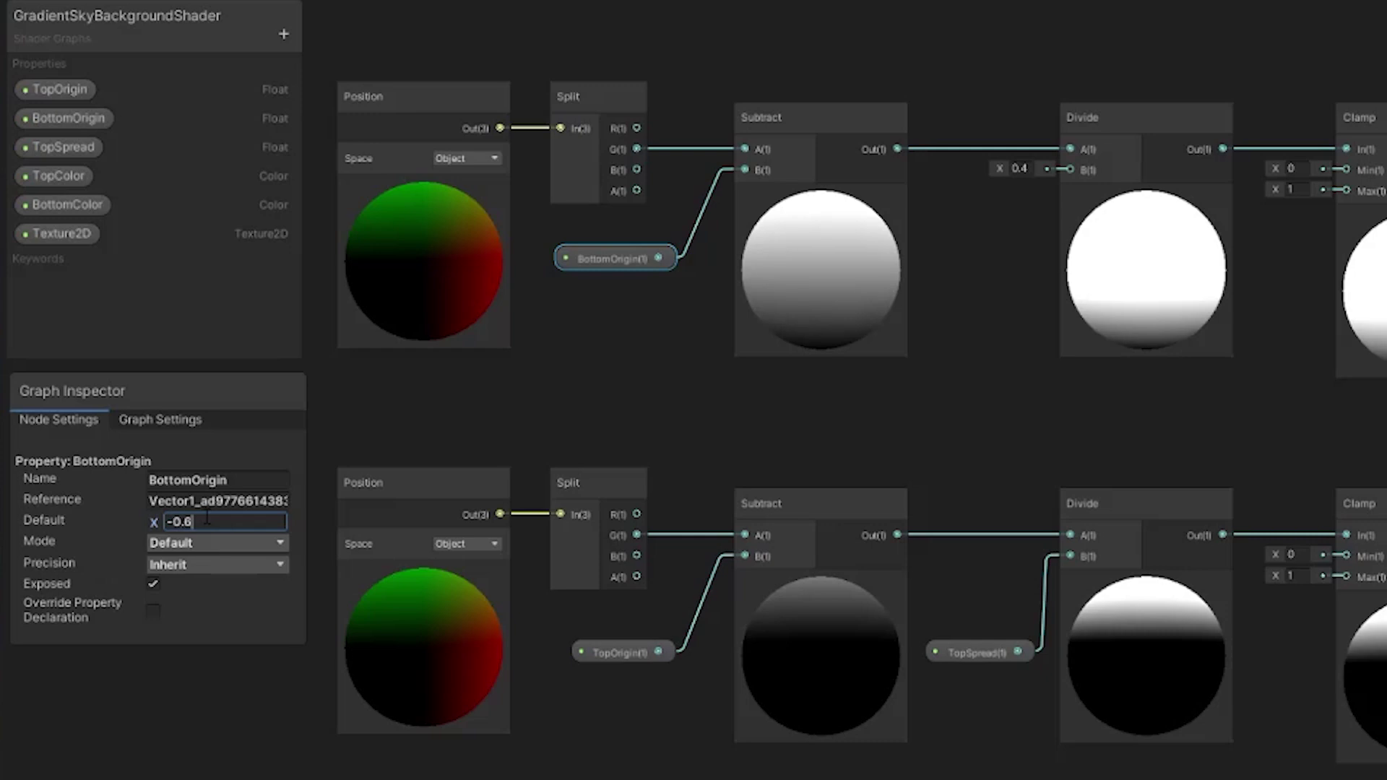
key(BackSpace)
text(5)
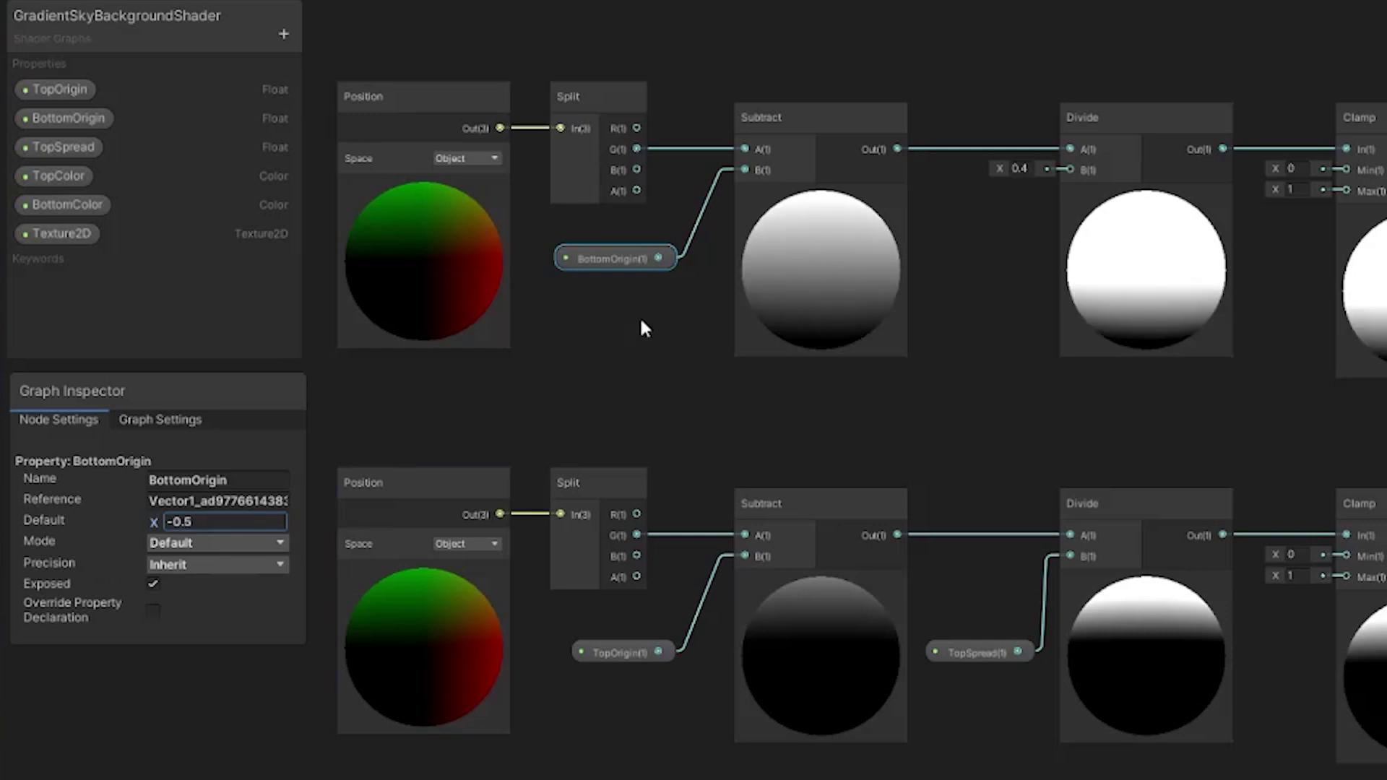
- Add a Float property named BottomSpread, connect it to the upper Divide node's B input and set its default to 0.3
click(283, 34)
click(340, 47)
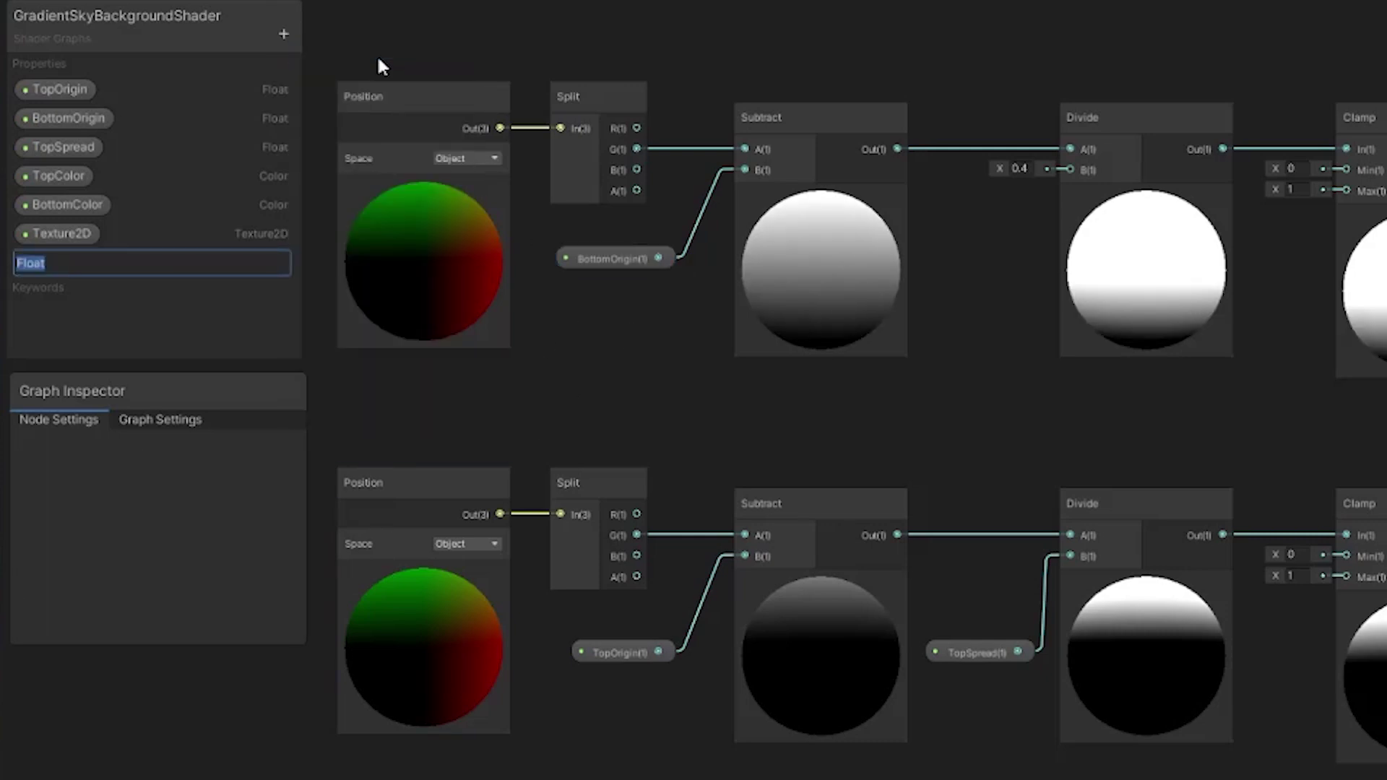
text(BottomSpread)
key(Return)
drag(91, 266, 1070, 170)
click(217, 522)
text(0.3)
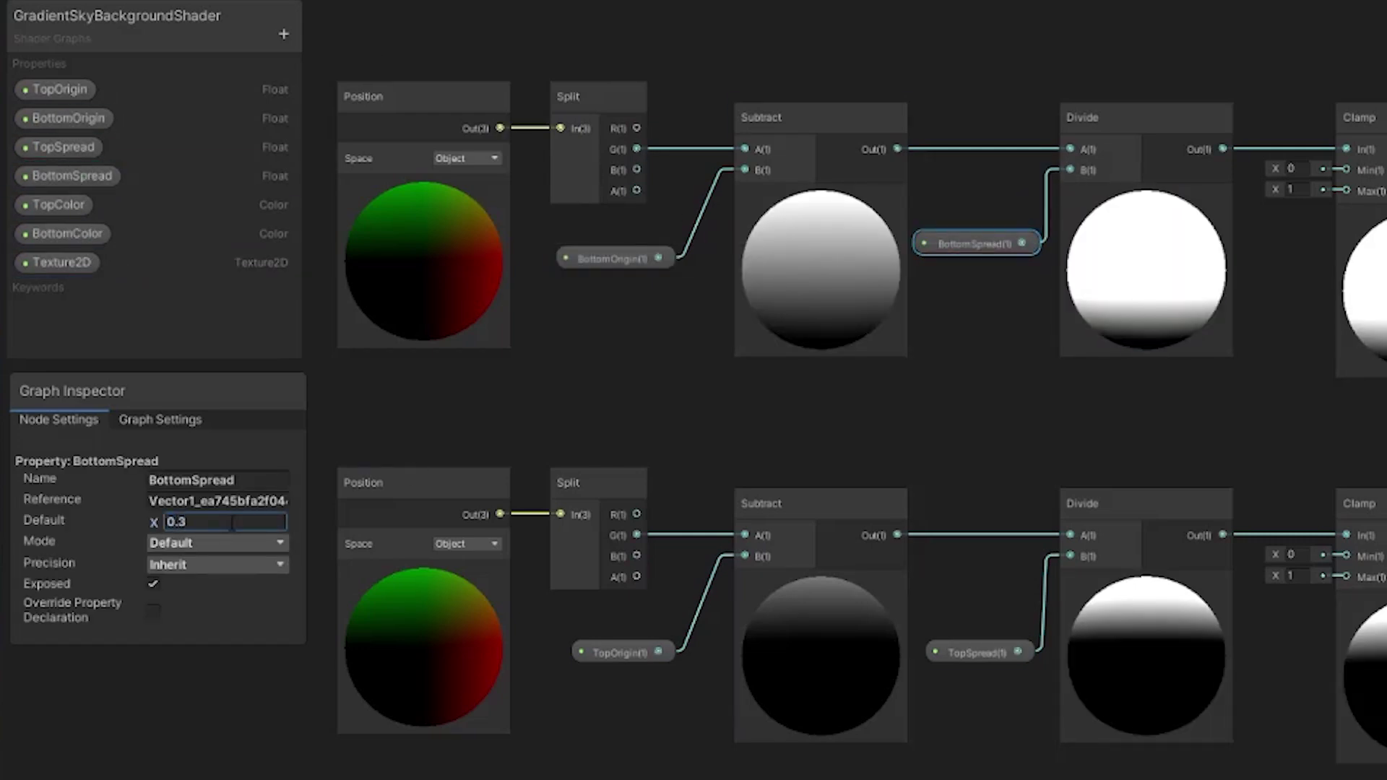
key(Return)
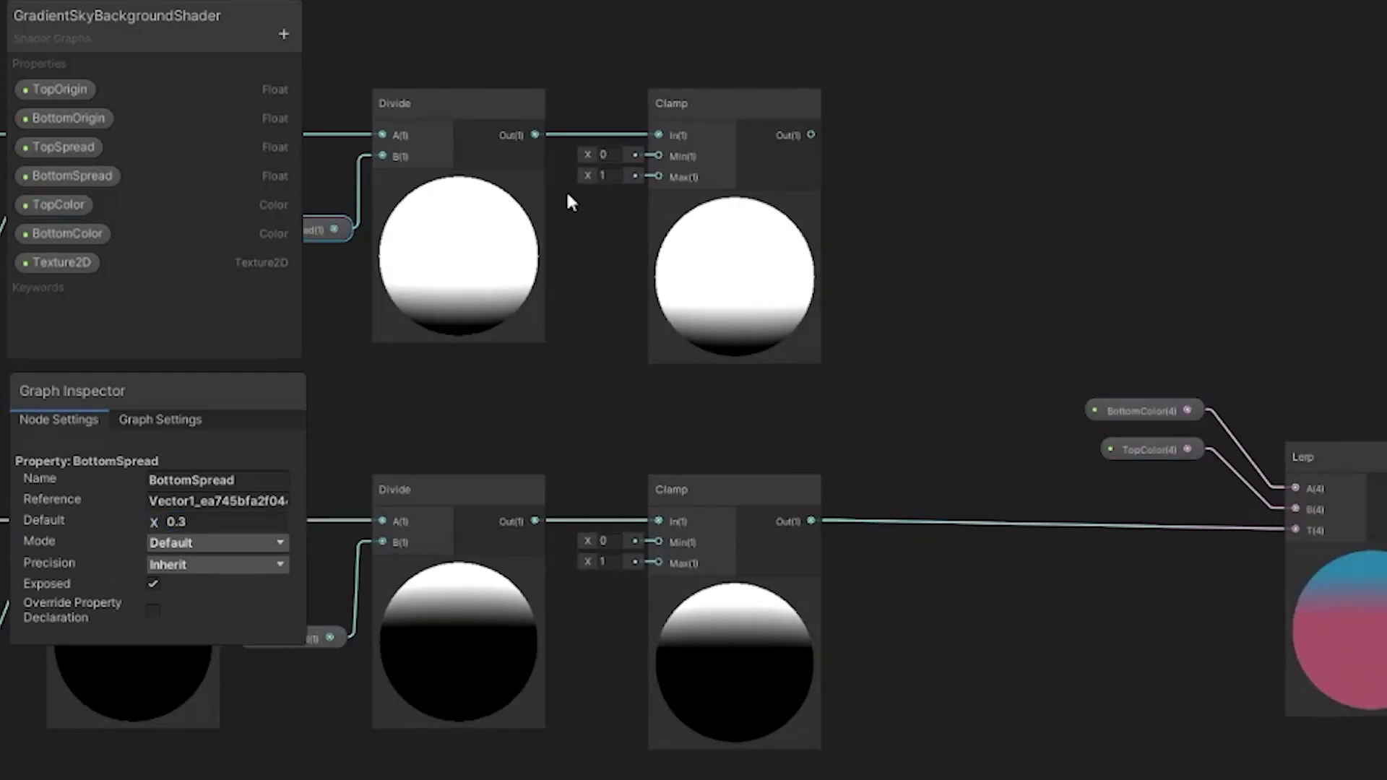
- Add a Color property named MiddleColor and place its node in the graph above the BottomColor node
click(282, 35)
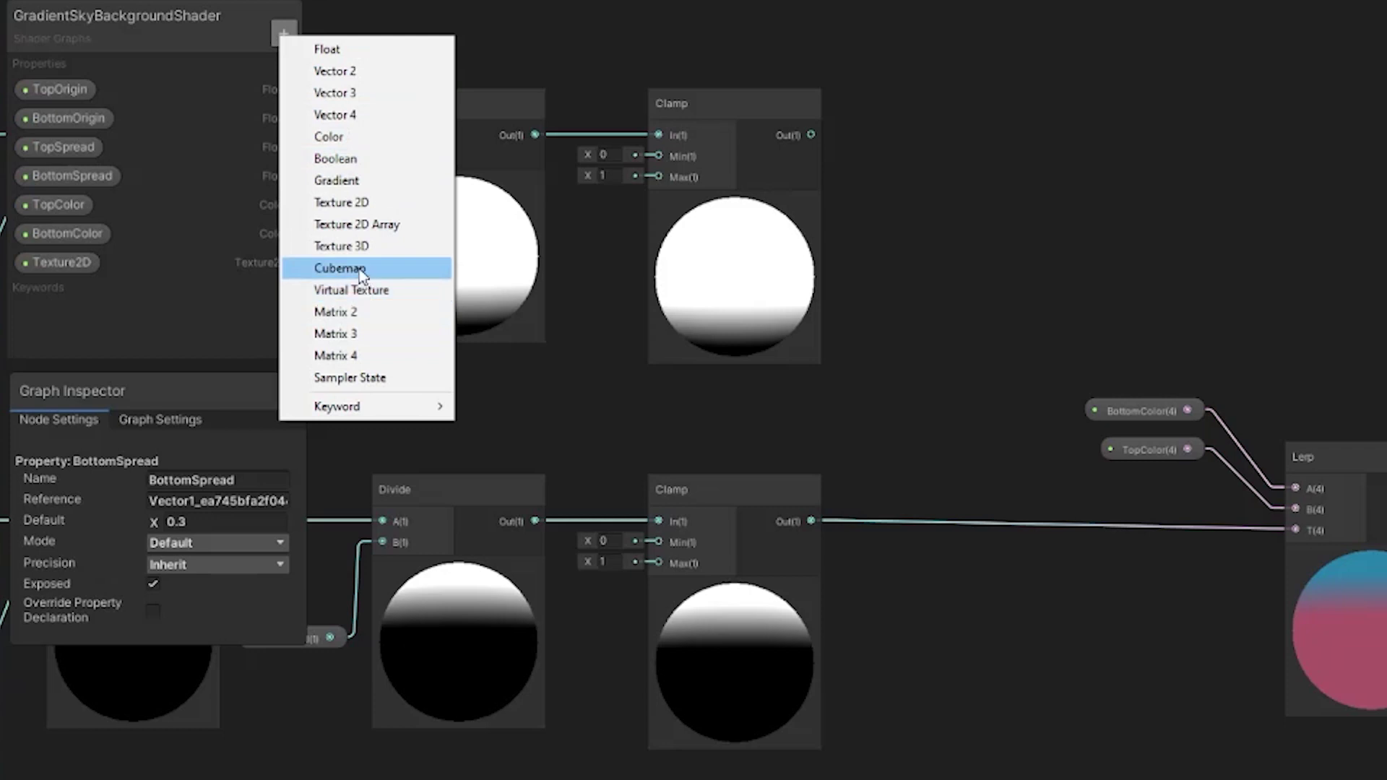
click(336, 136)
text(MiddleColor)
key(Return)
drag(82, 292, 1009, 304)
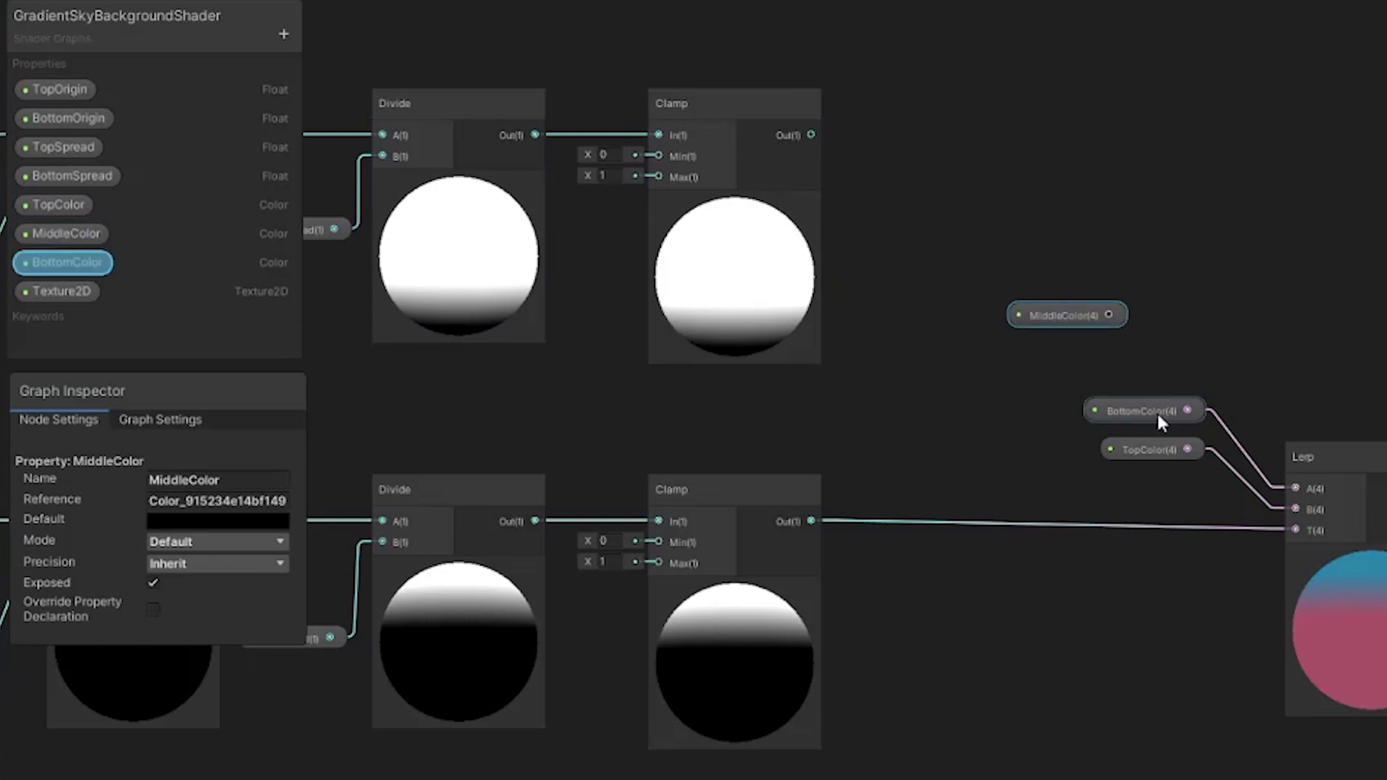
- Disconnect BottomColor from the Lerp node and move the BottomColor and MiddleColor nodes near the upper Clamp node
drag(1147, 453, 1148, 500)
right_click(1230, 434)
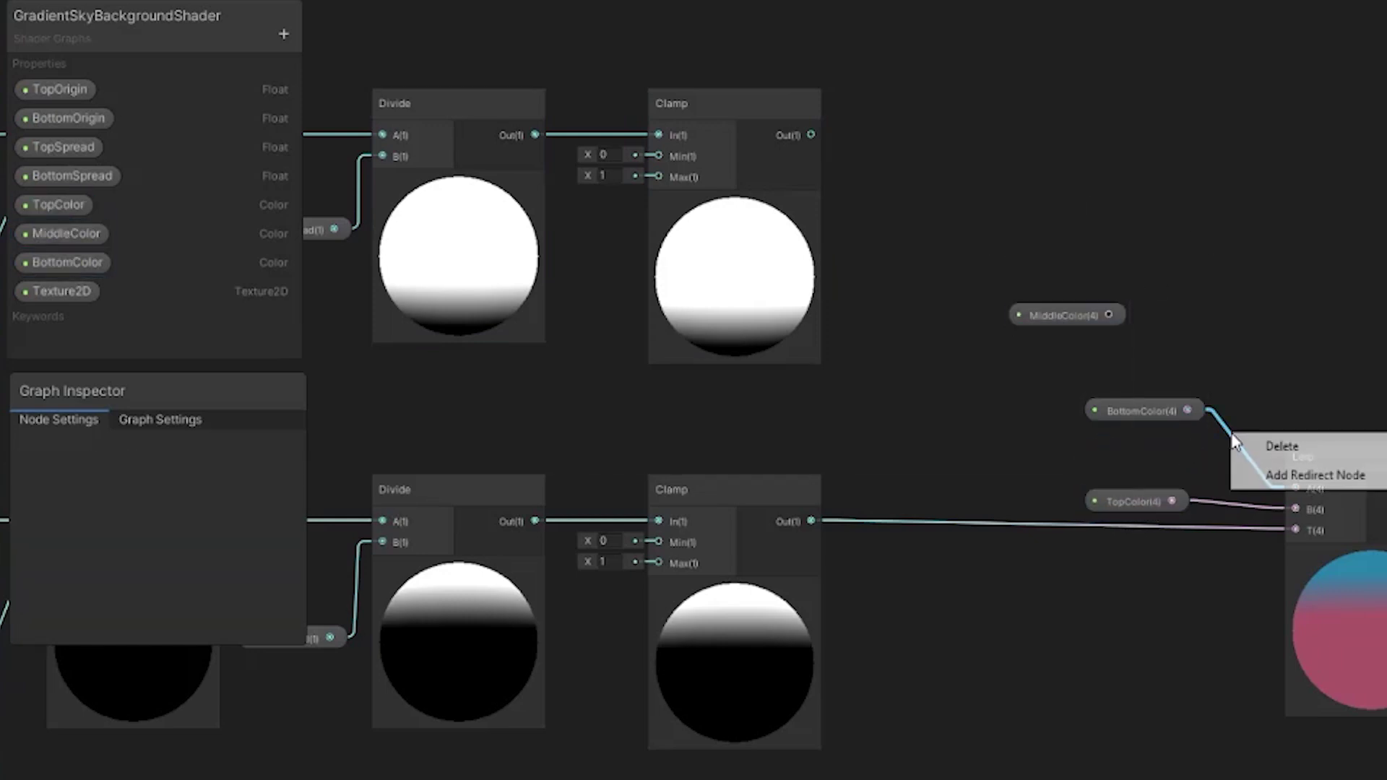
click(1282, 446)
drag(1155, 410, 912, 412)
drag(1056, 315, 907, 358)
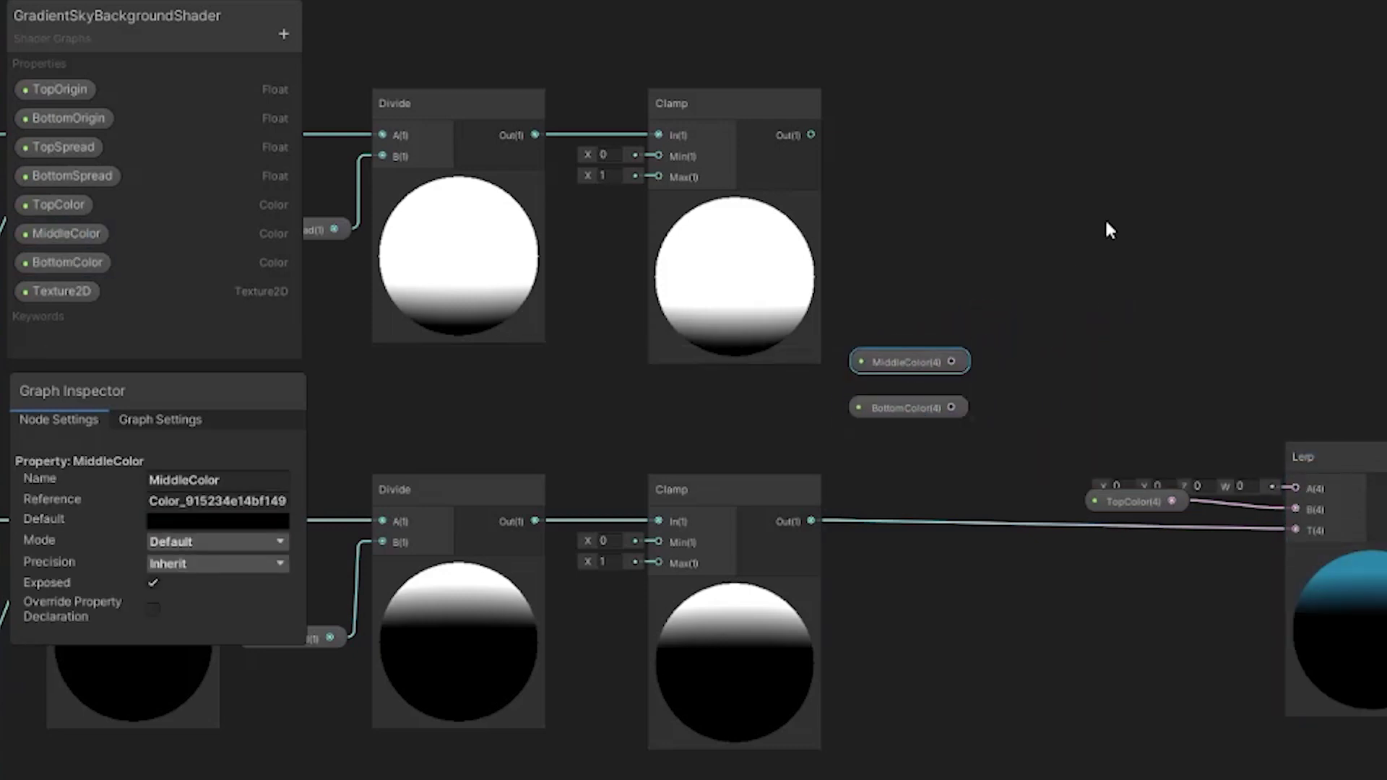
- Add a second Lerp node beside the upper Clamp node
click(1031, 201)
key(space)
text(lerp)
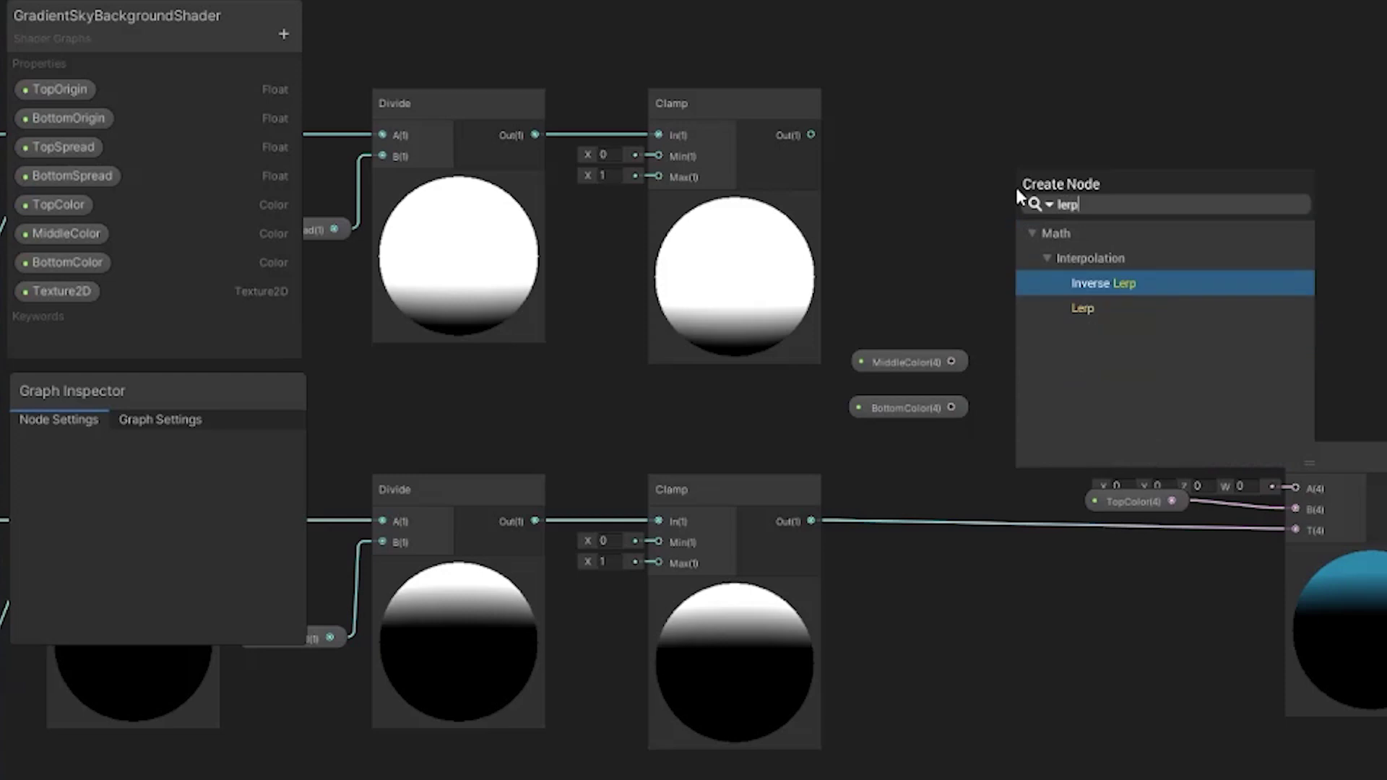
click(1097, 308)
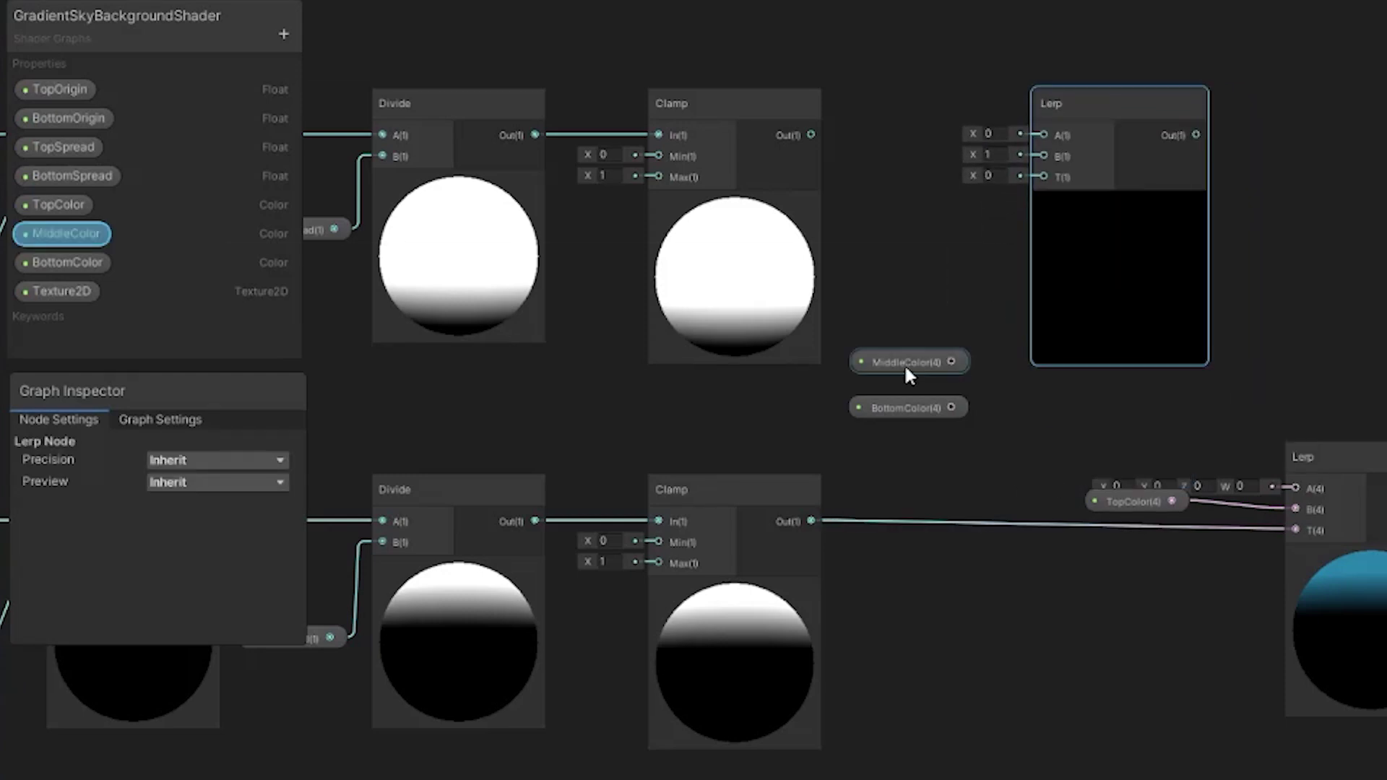
- Connect BottomColor to the new Lerp's A input, MiddleColor to B and the upper Clamp's output to T
drag(906, 363, 907, 186)
drag(916, 578, 994, 186)
drag(1051, 289, 1043, 289)
drag(952, 226, 1042, 310)
drag(810, 288, 1043, 332)
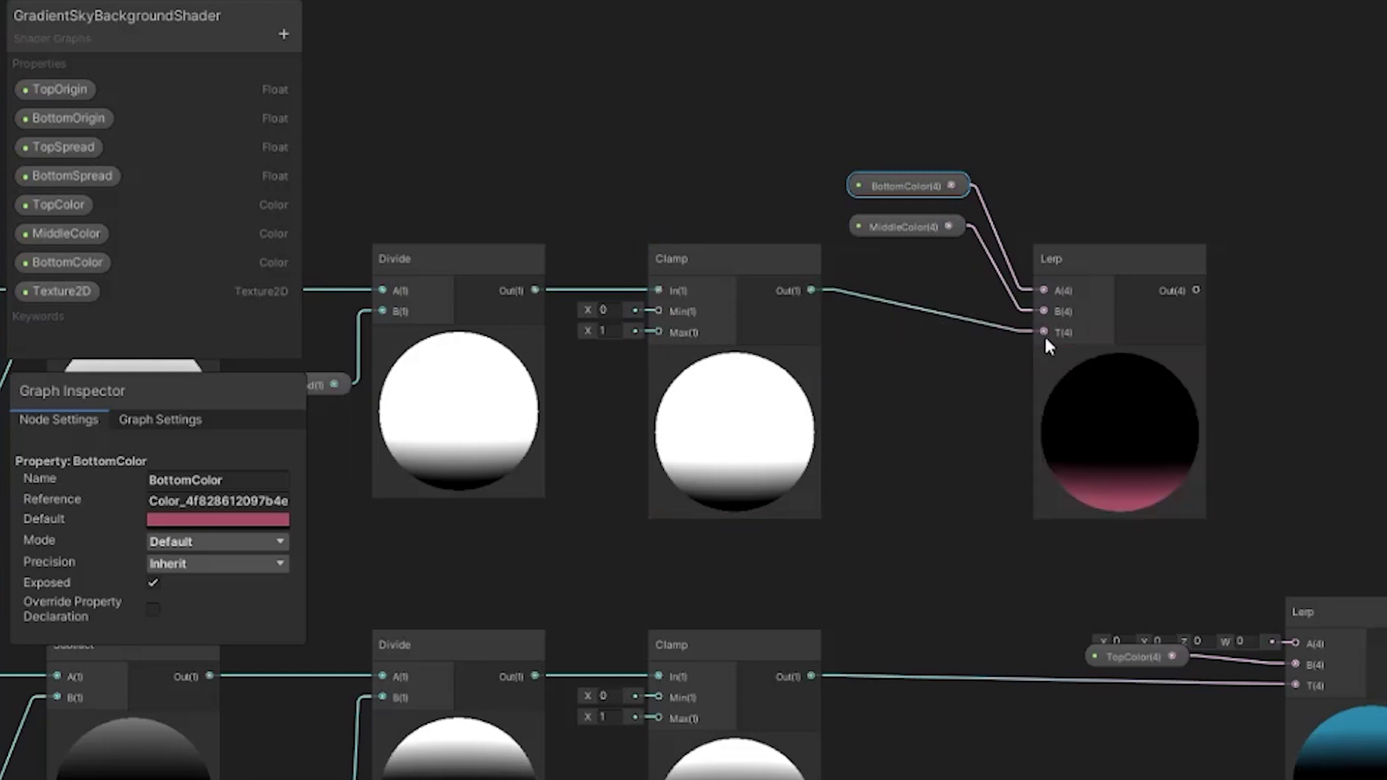
- Try a blue MiddleColor default with hue 199, saturation 78 and value 60
click(901, 226)
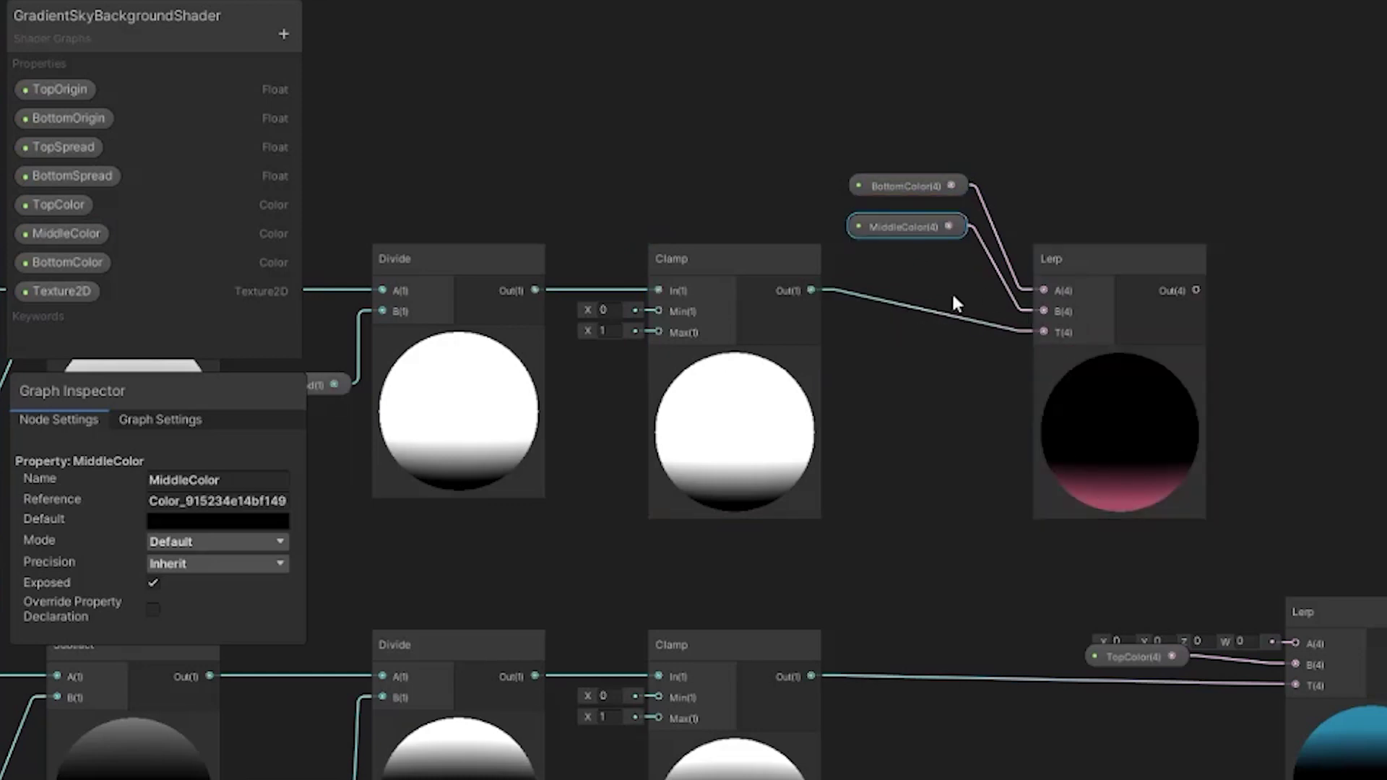
click(218, 526)
click(494, 762)
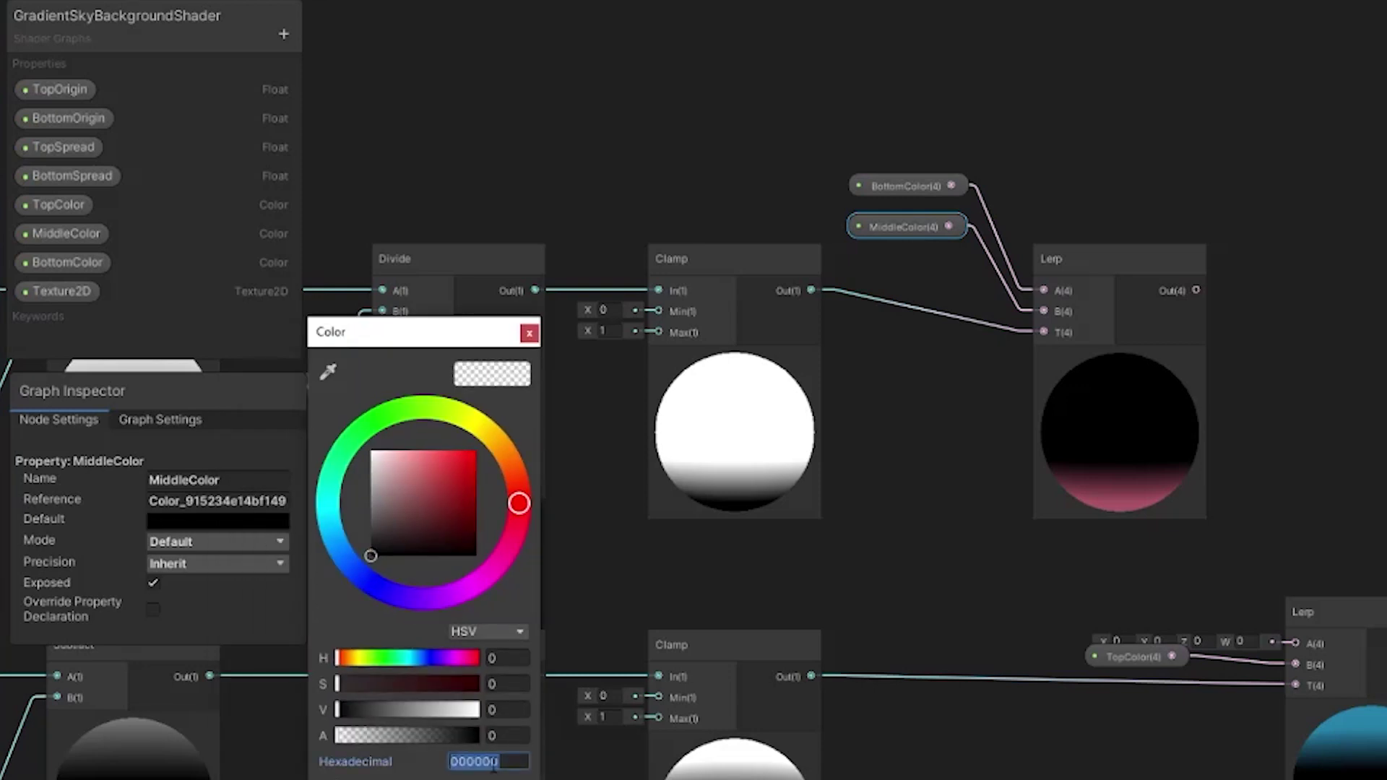
text(18536E)
click(508, 709)
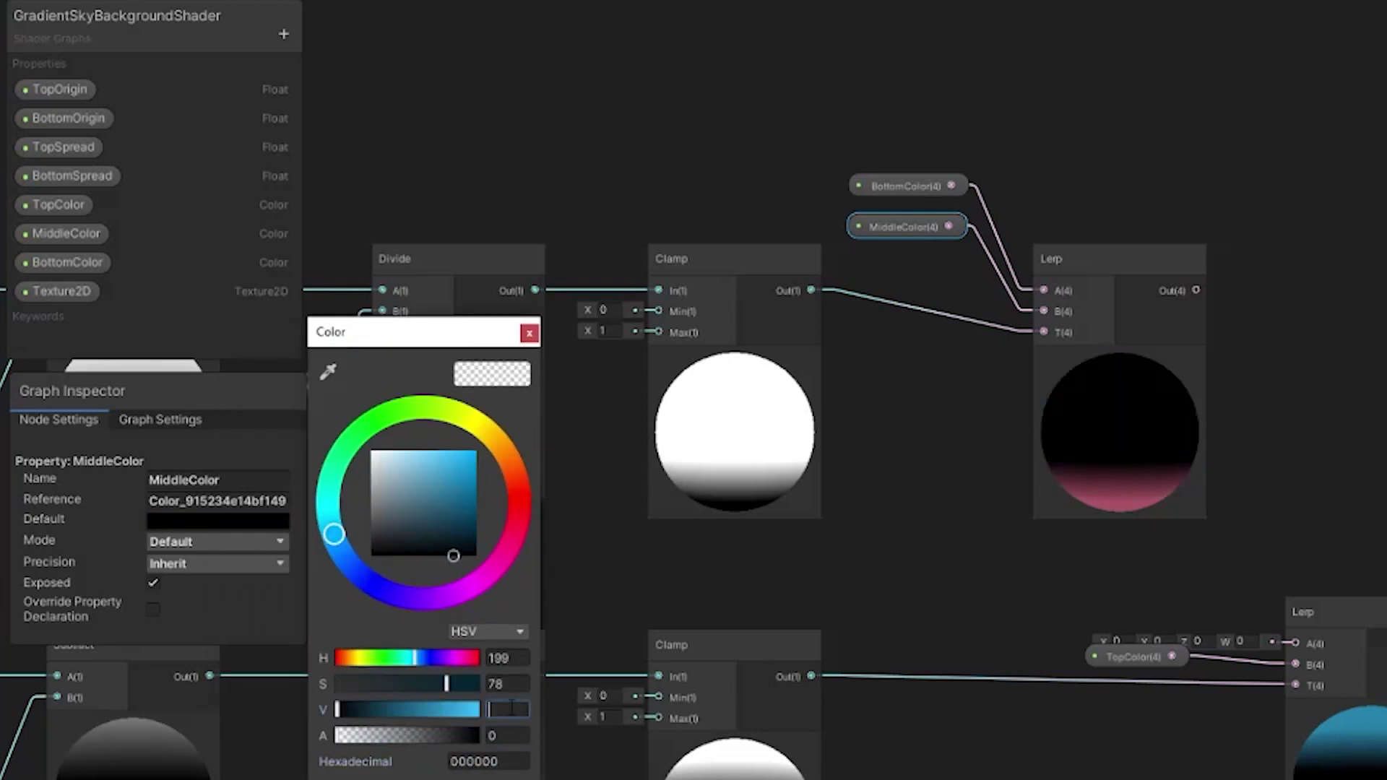
text(60)
key(Return)
click(978, 462)
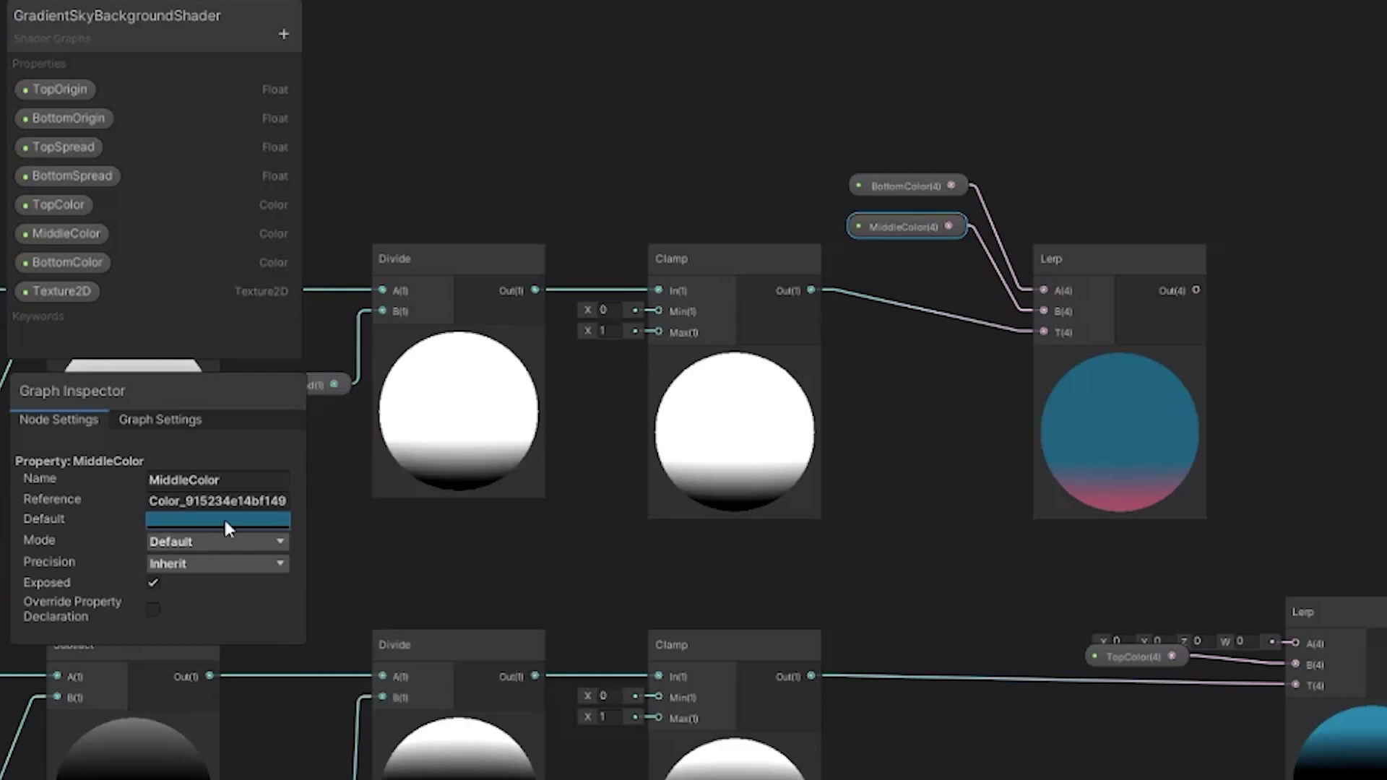
- Connect the upper Lerp node's output to the A input of the Lerp that blends in TopColor
middle_drag(904, 354, 852, 361)
click(852, 361)
click(743, 76)
drag(742, 135, 713, 119)
middle_drag(1175, 448, 1191, 356)
click(991, 105)
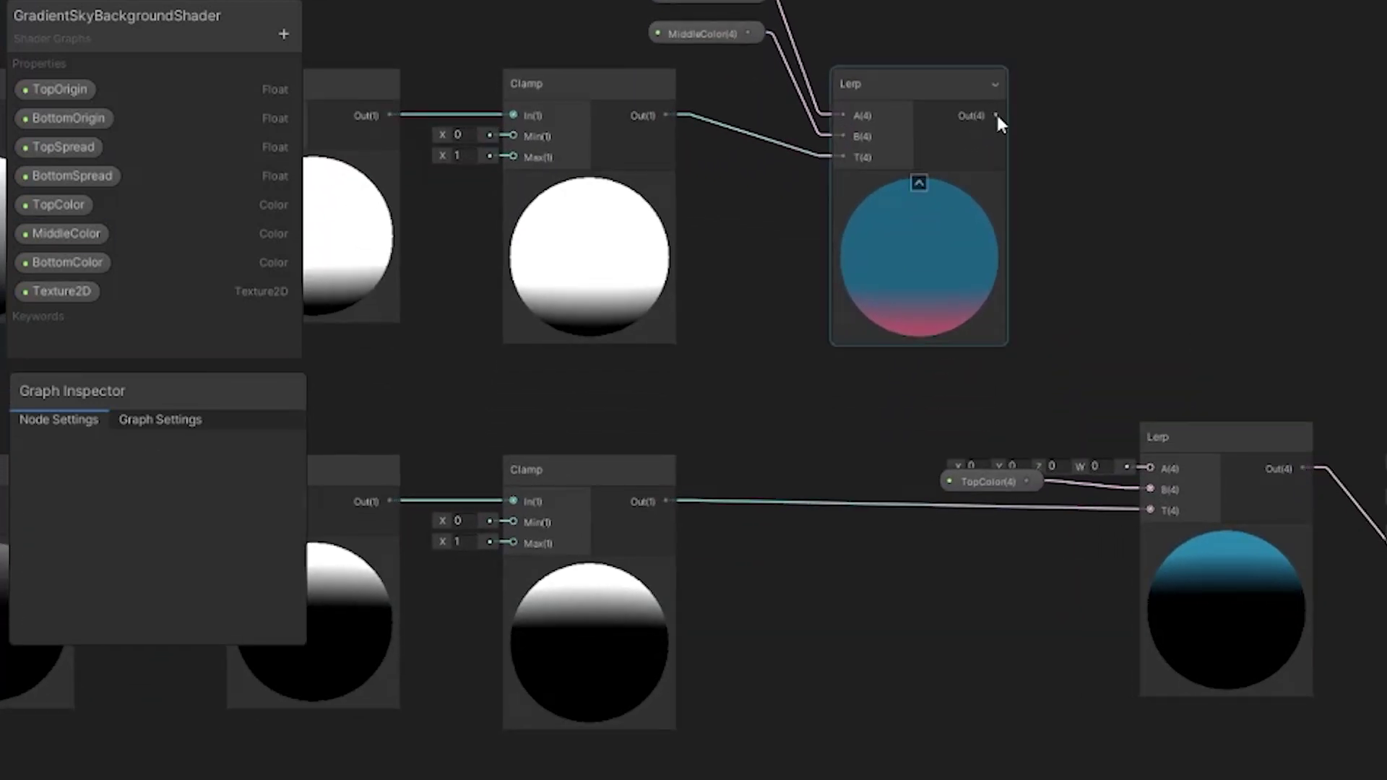
drag(995, 114, 1137, 466)
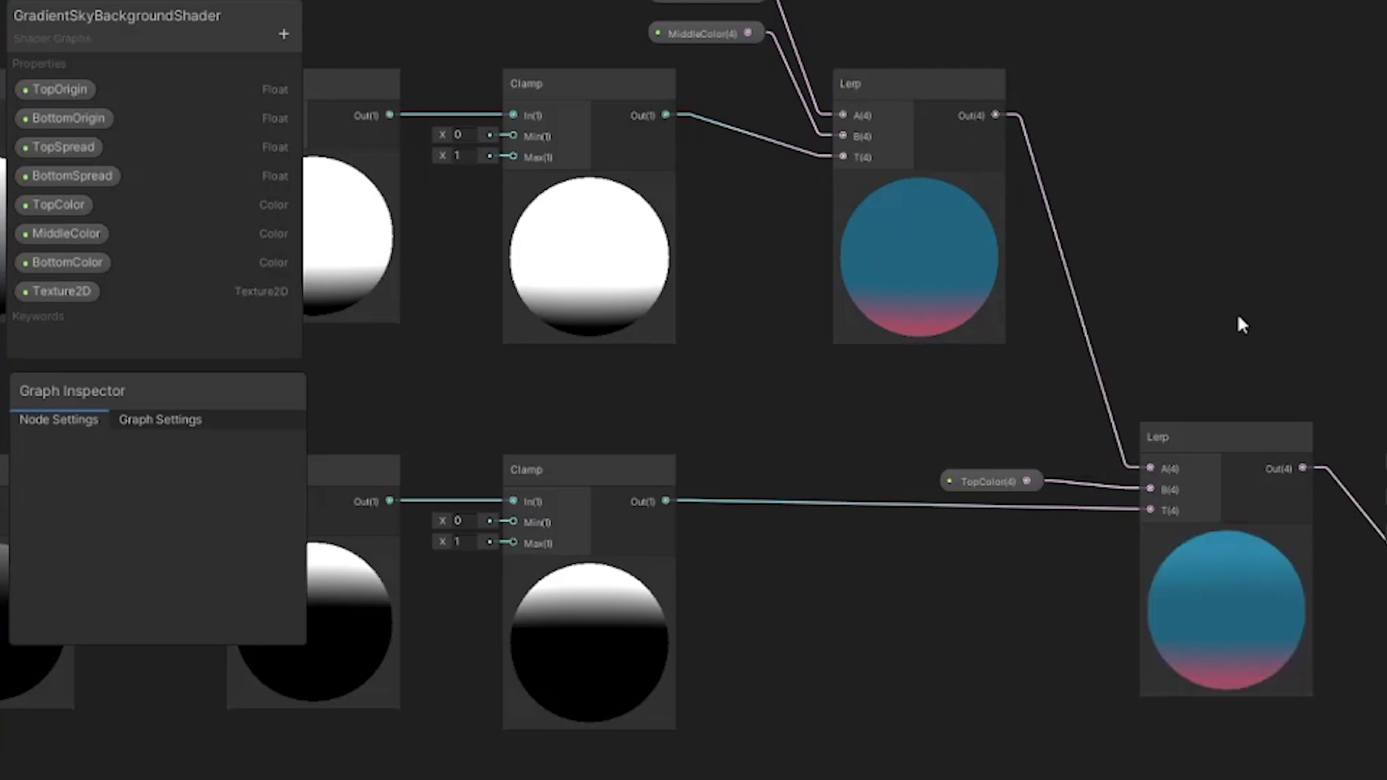
- Set the MiddleColor property's default to a green with hue 138, saturation 39 and value 75
middle_drag(779, 232, 782, 296)
click(707, 97)
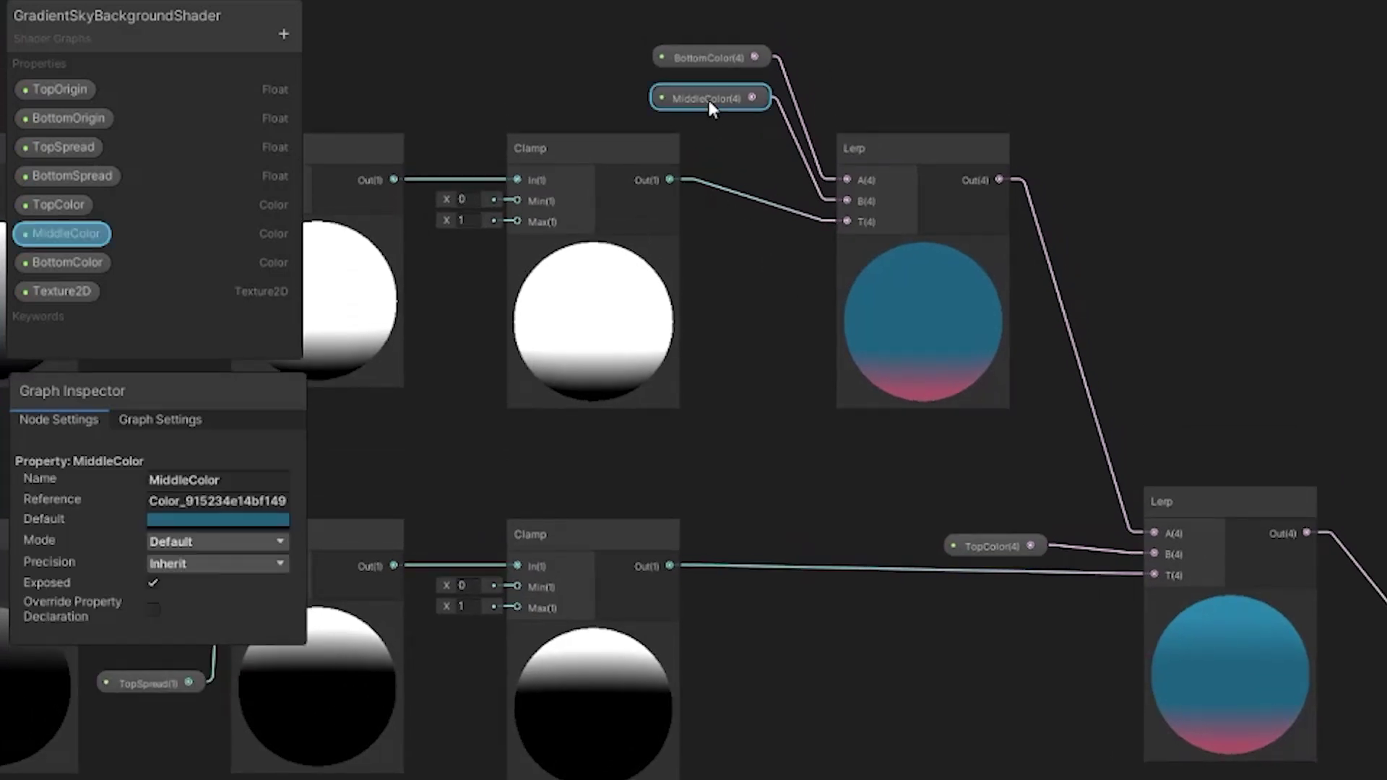
click(272, 520)
drag(395, 768, 340, 743)
click(254, 520)
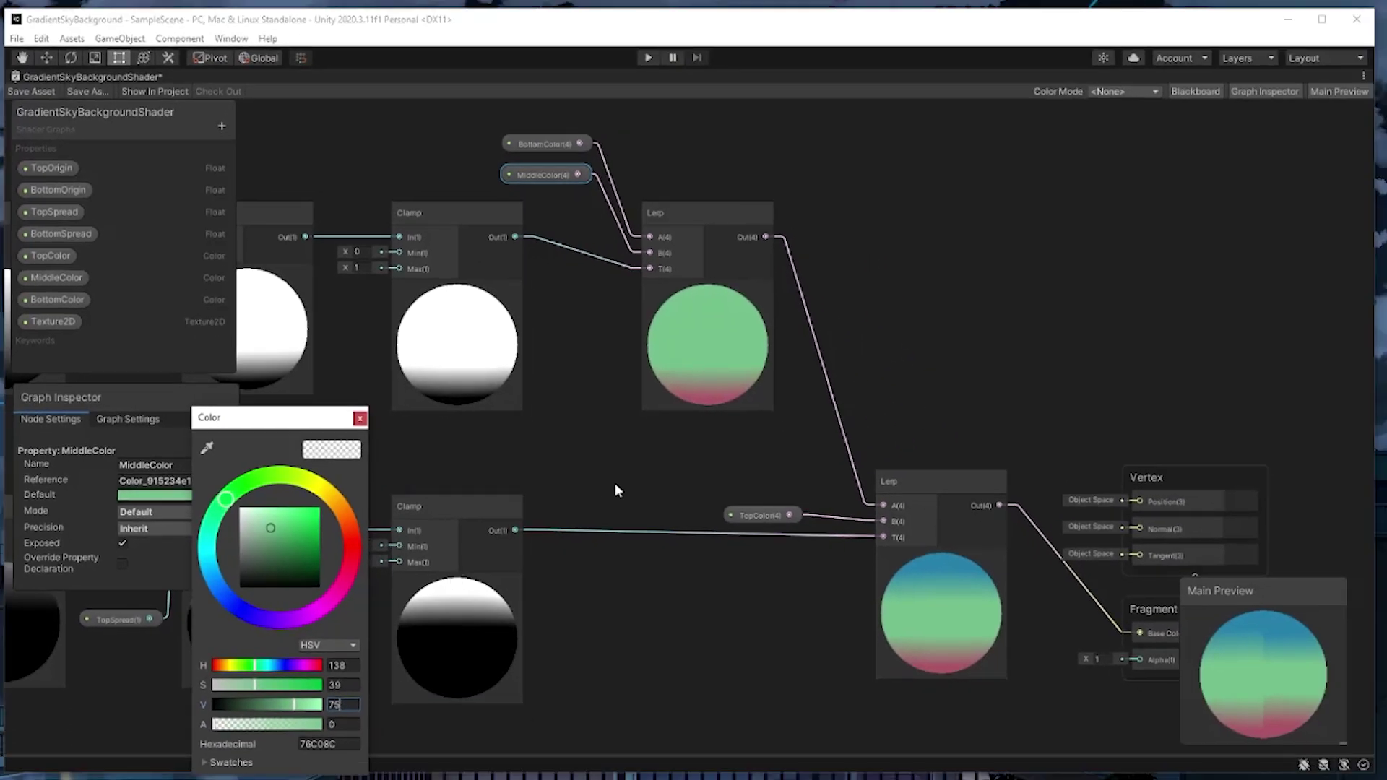
click(801, 513)
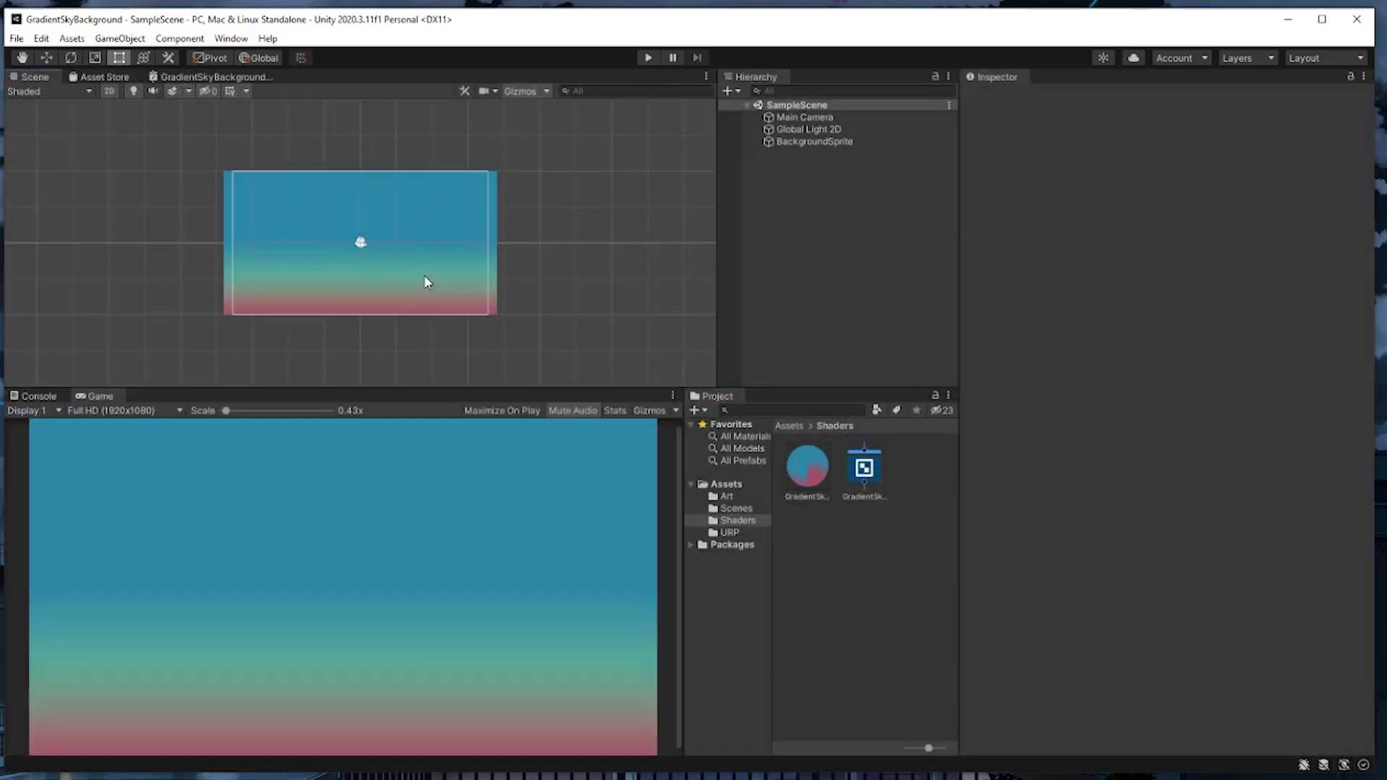
- Set TopOrigin to 0.1 and TopSpread to 0.3 on BackgroundSprite's gradient sky material
click(814, 141)
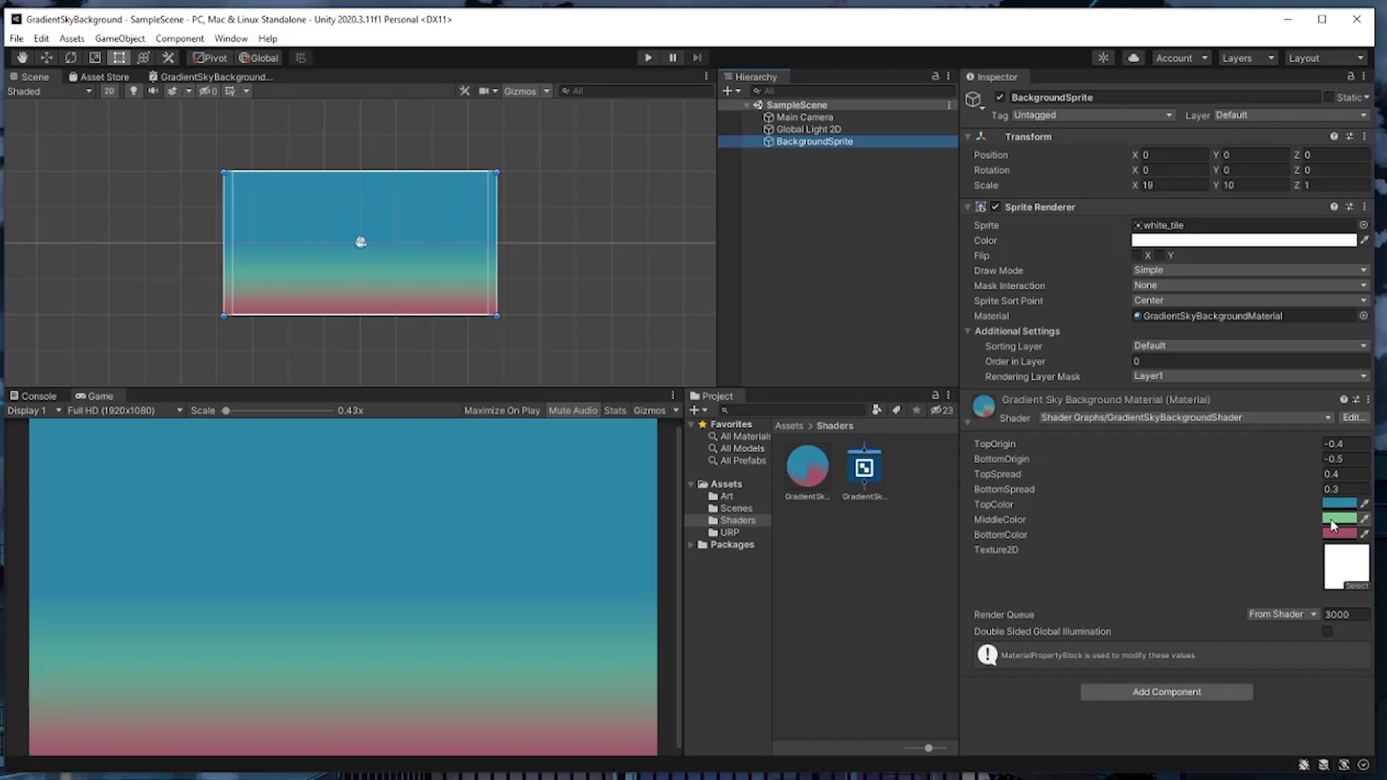
click(1347, 443)
text(0.1)
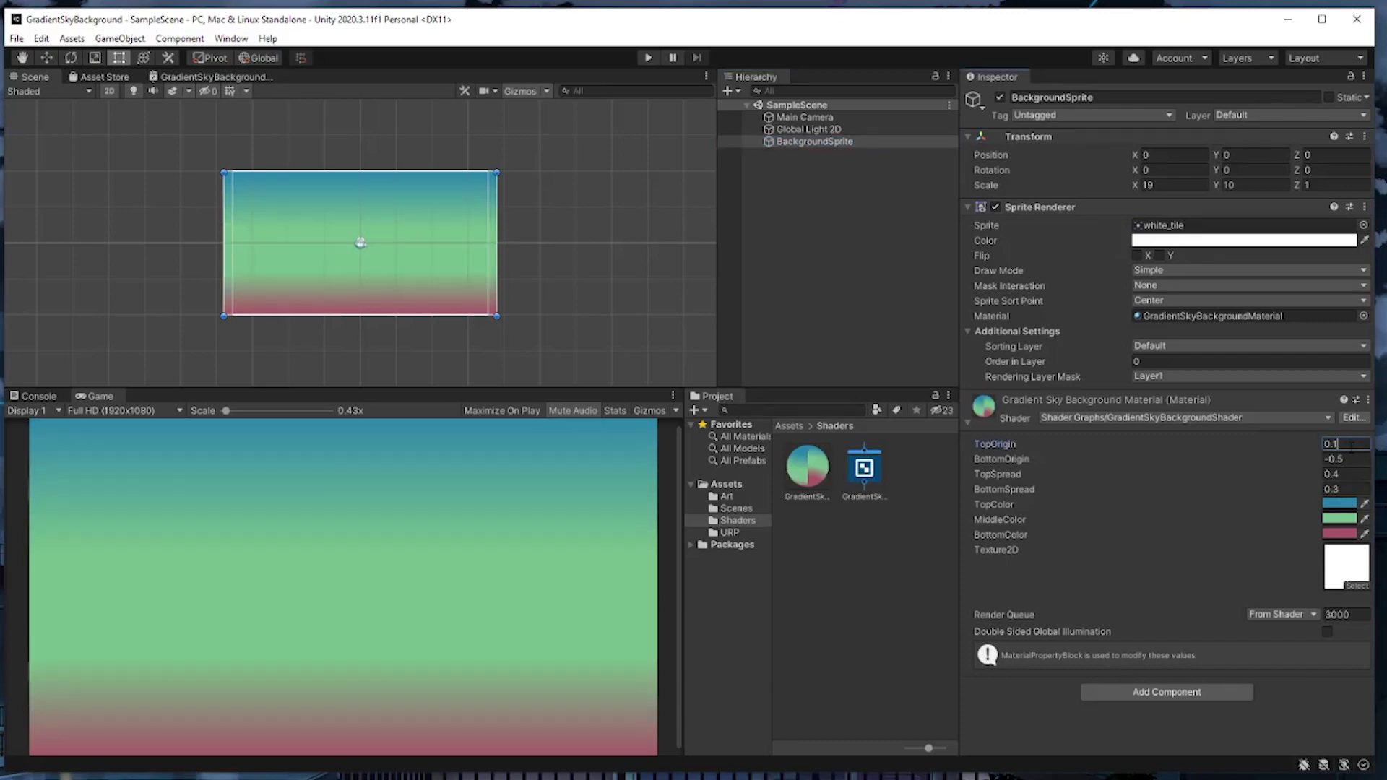
click(1347, 474)
text(0.3)
click(1348, 489)
key(ctrl+p)
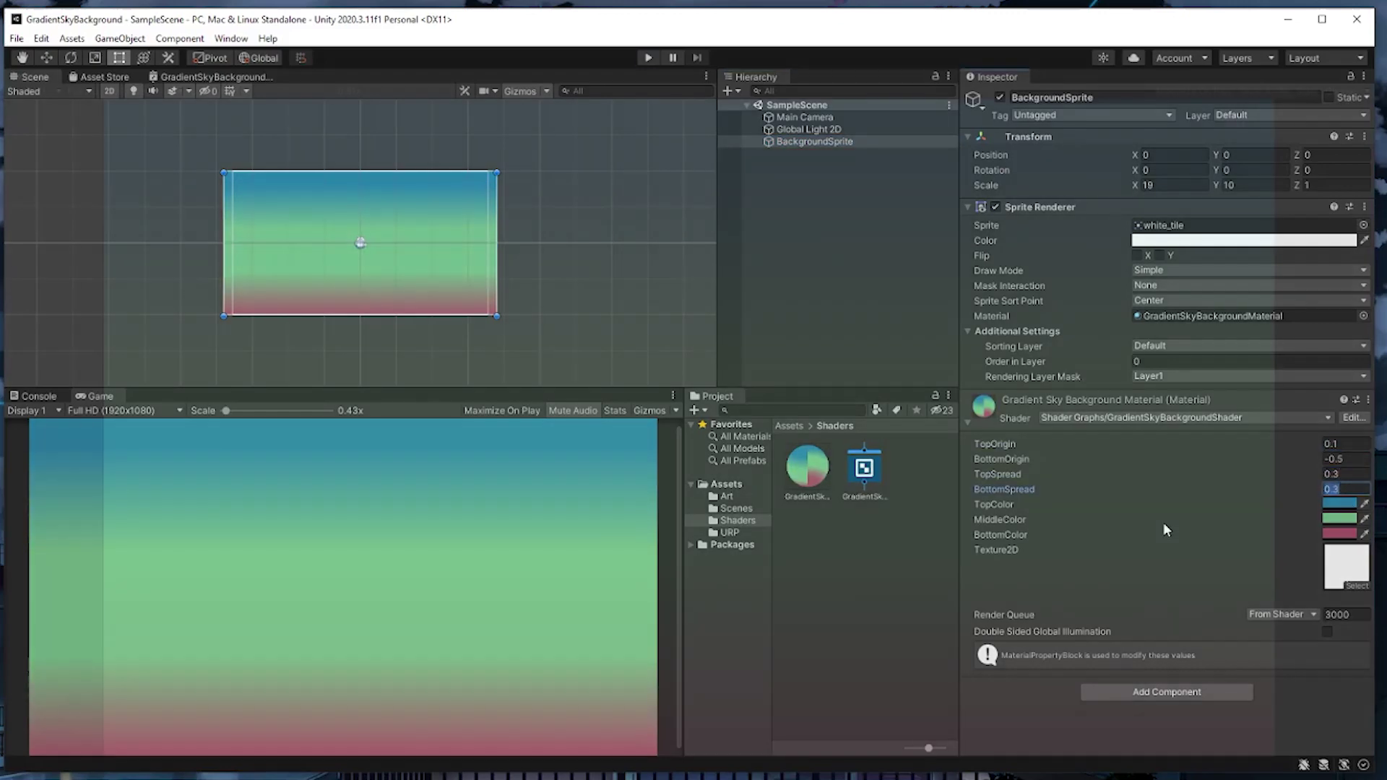